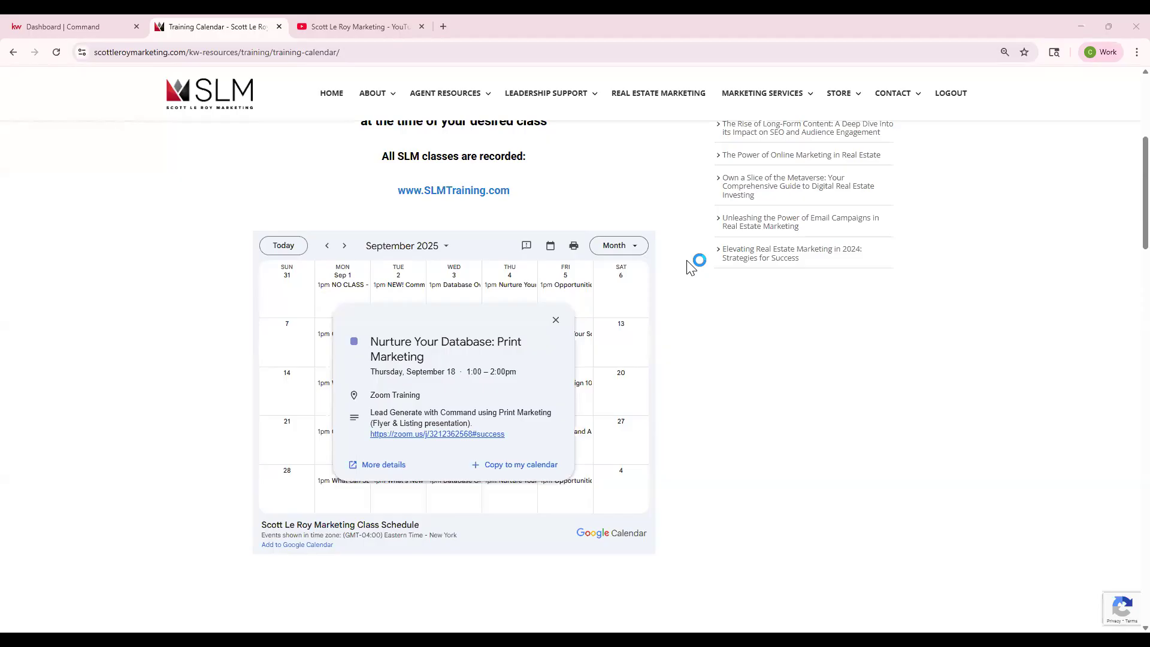
- Switch to the KW Command dashboard and open its Designs section, leaving the navigation menu collapsed
click(60, 25)
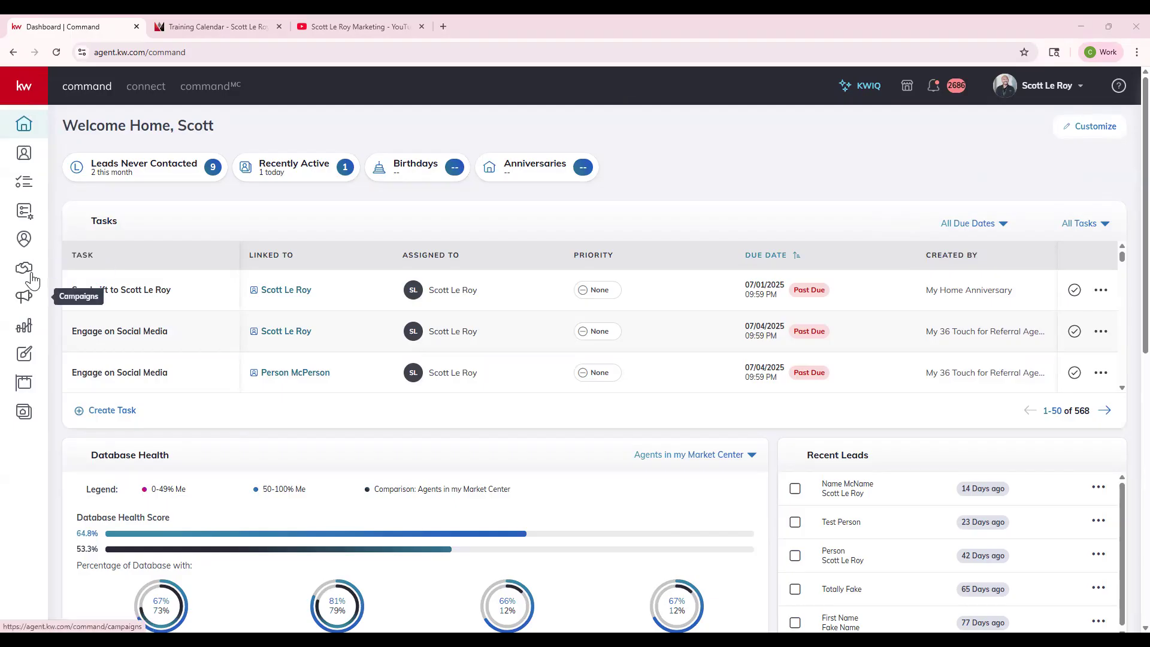
click(31, 101)
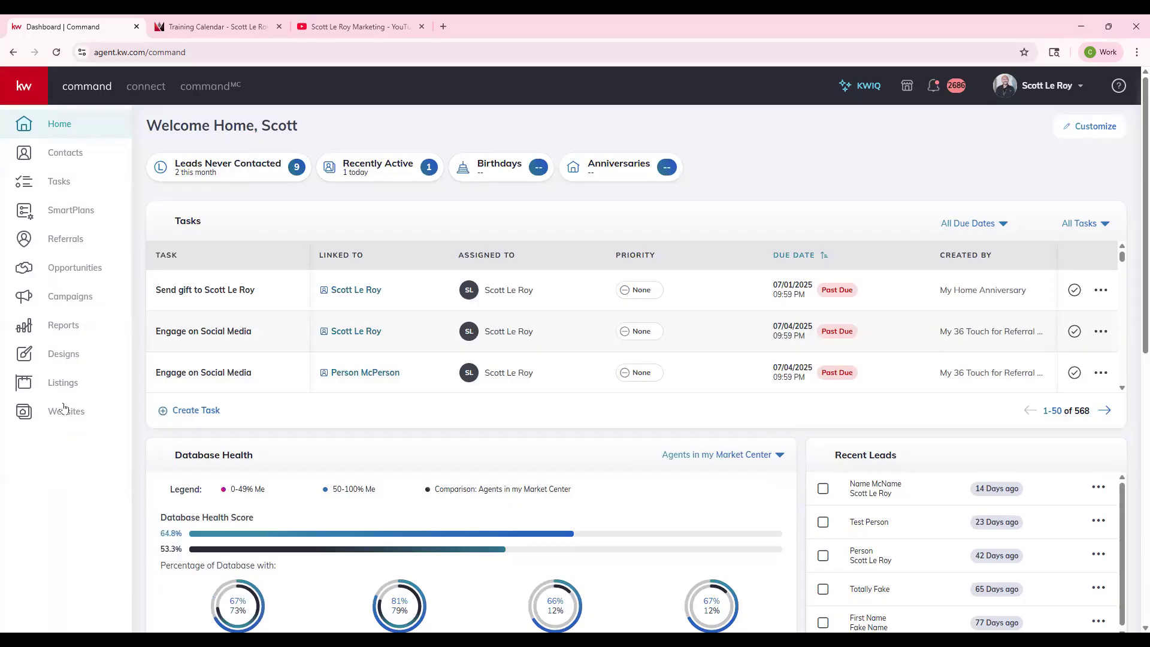
click(27, 359)
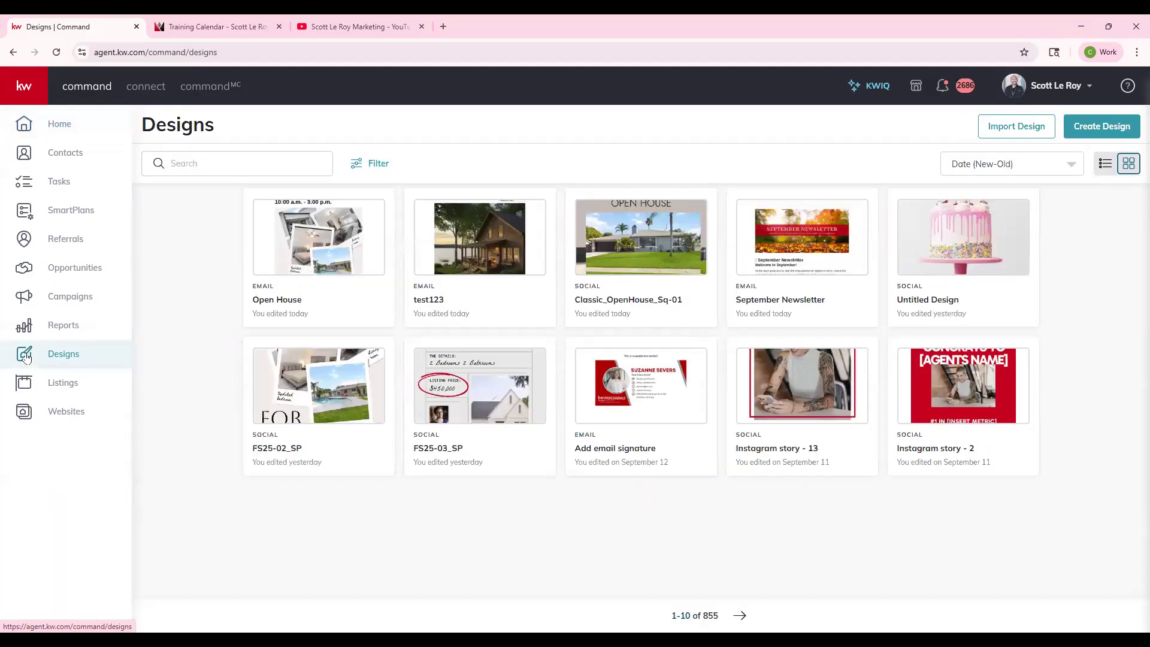
click(27, 88)
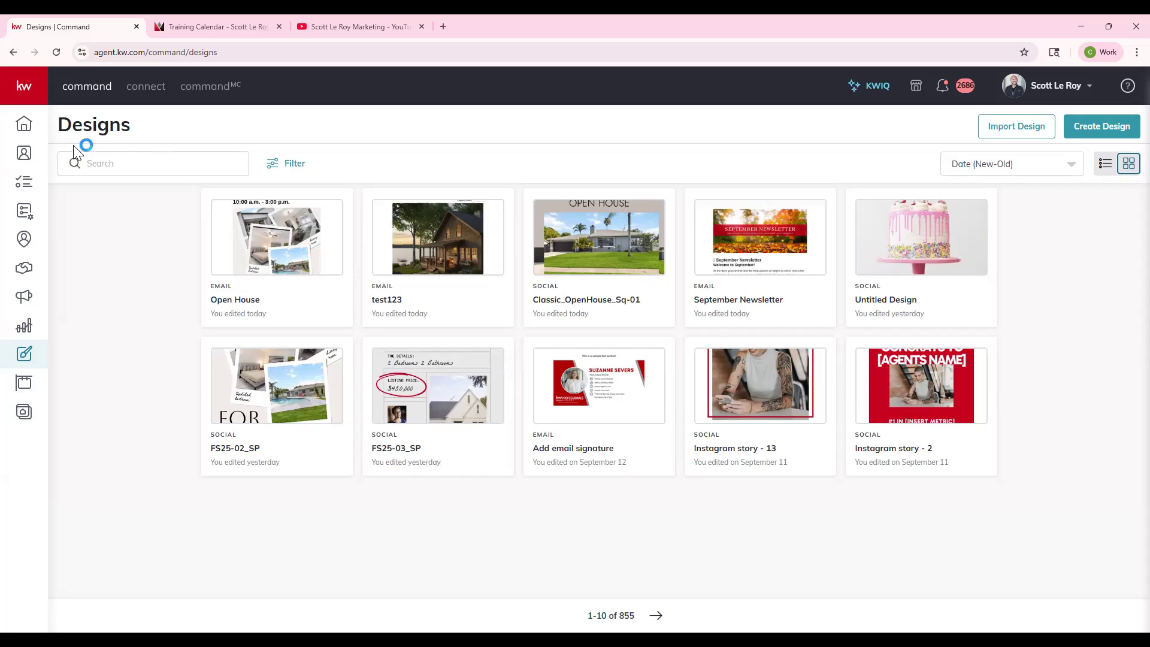
- Examine the search, design type filter and date sorting options for the saved designs, and compare the list and grid views
click(113, 170)
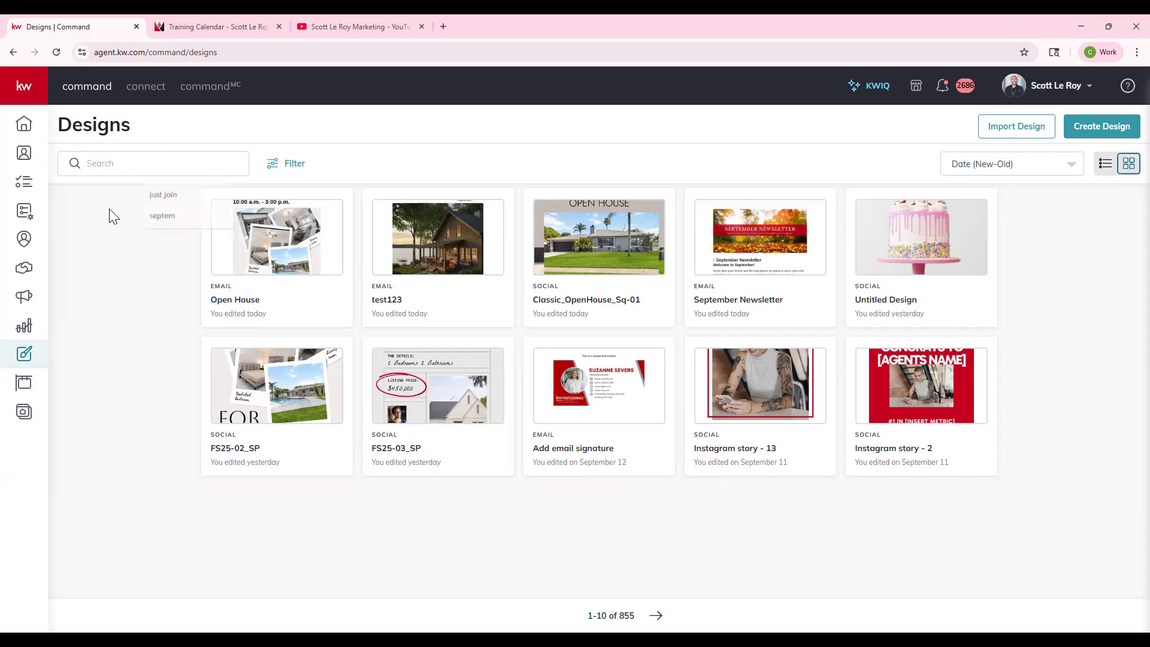
click(286, 163)
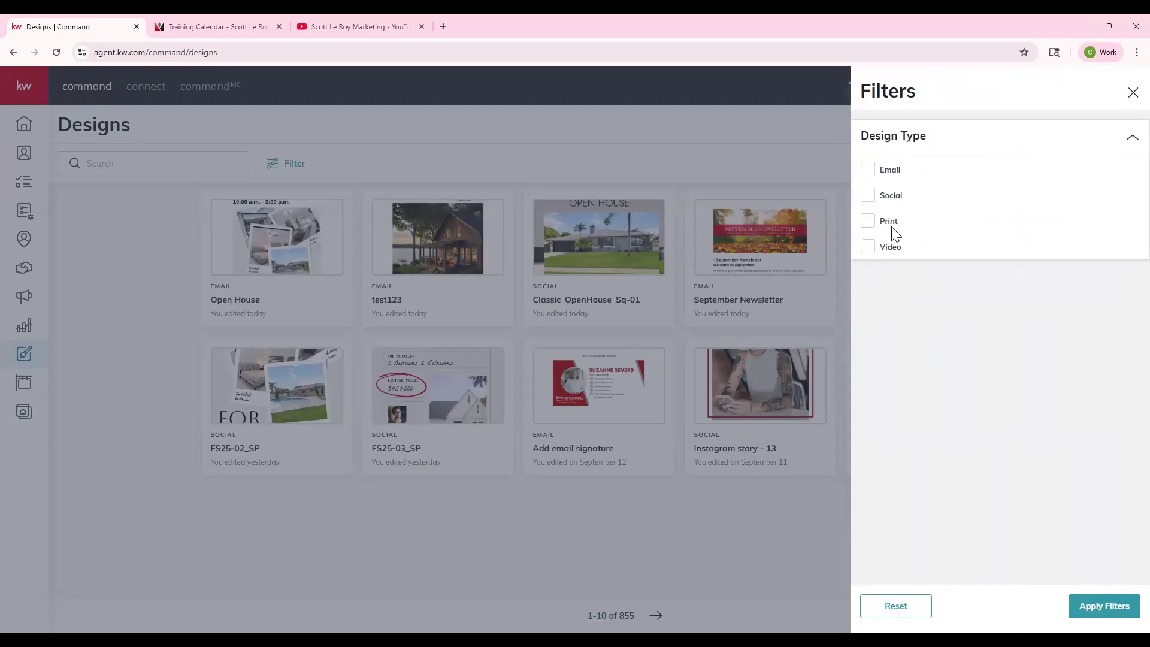
click(1132, 93)
click(969, 167)
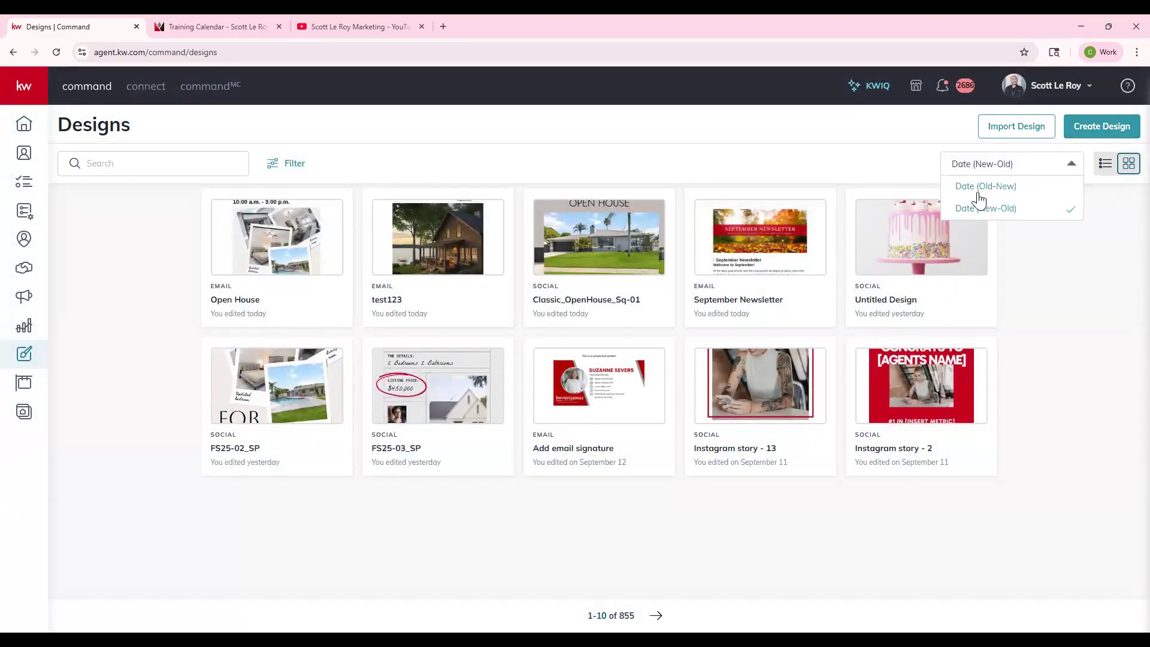
click(1059, 273)
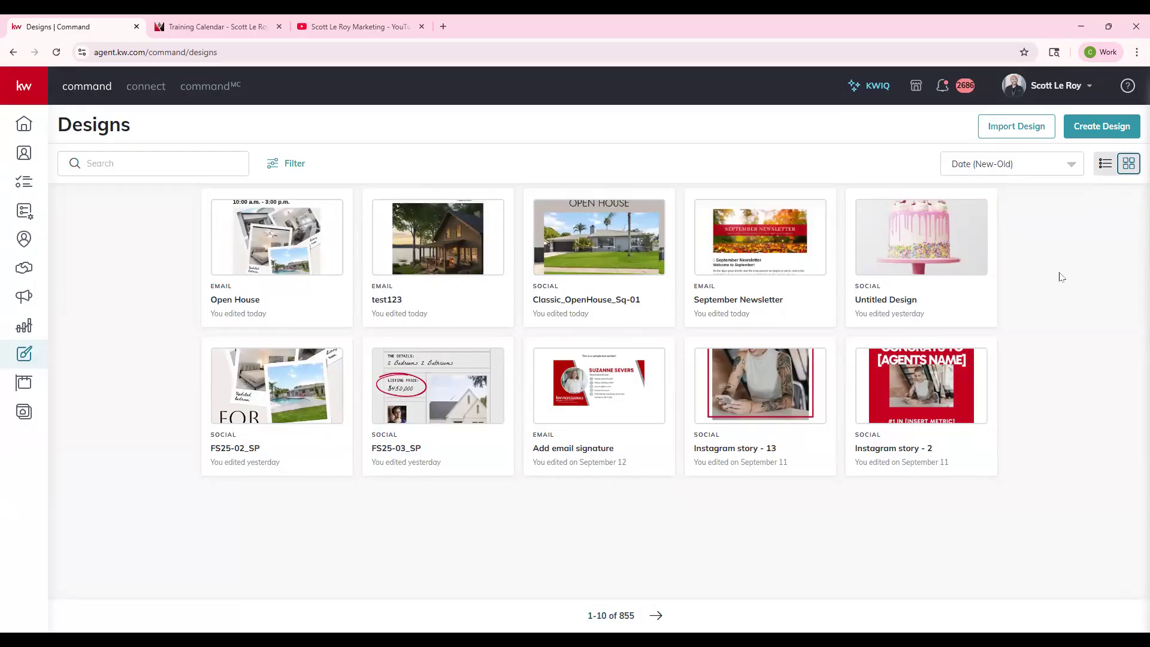
click(1100, 166)
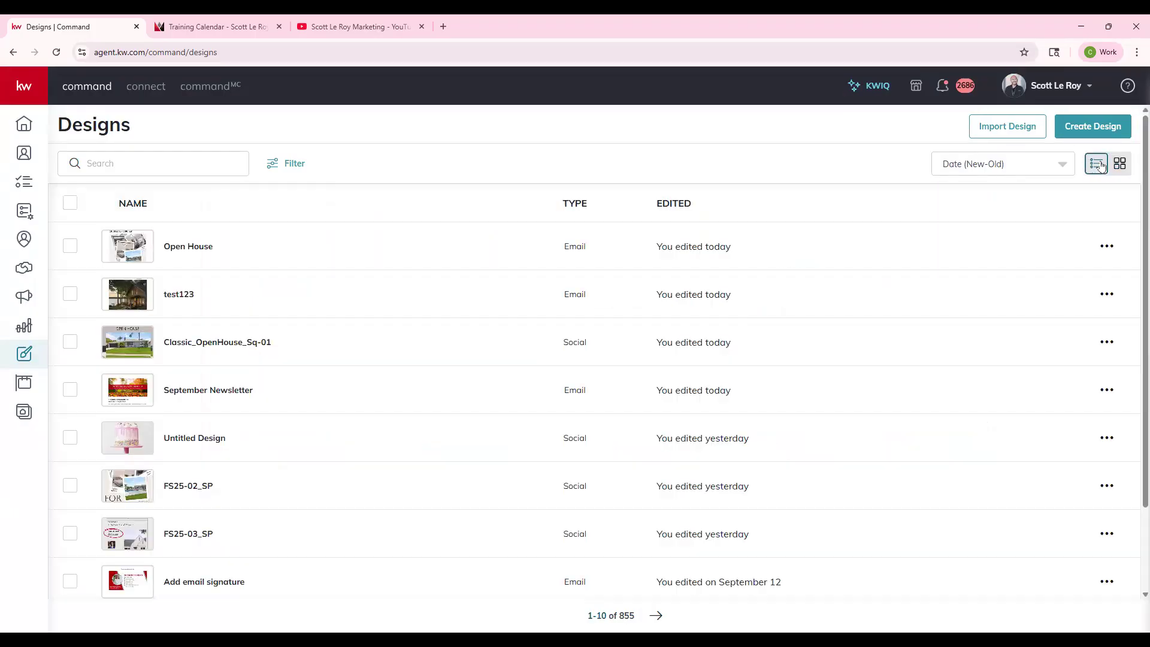
click(1124, 165)
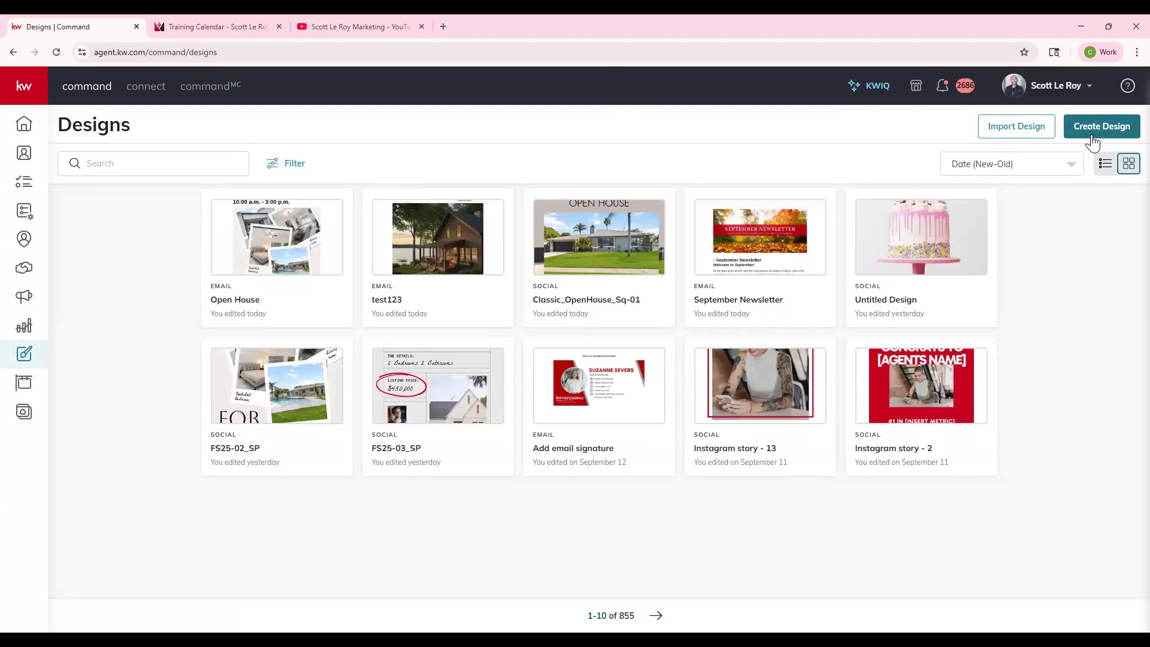
- Go from Designs to the My Projects page of the KW design platform at kw.webrand.com
click(1020, 137)
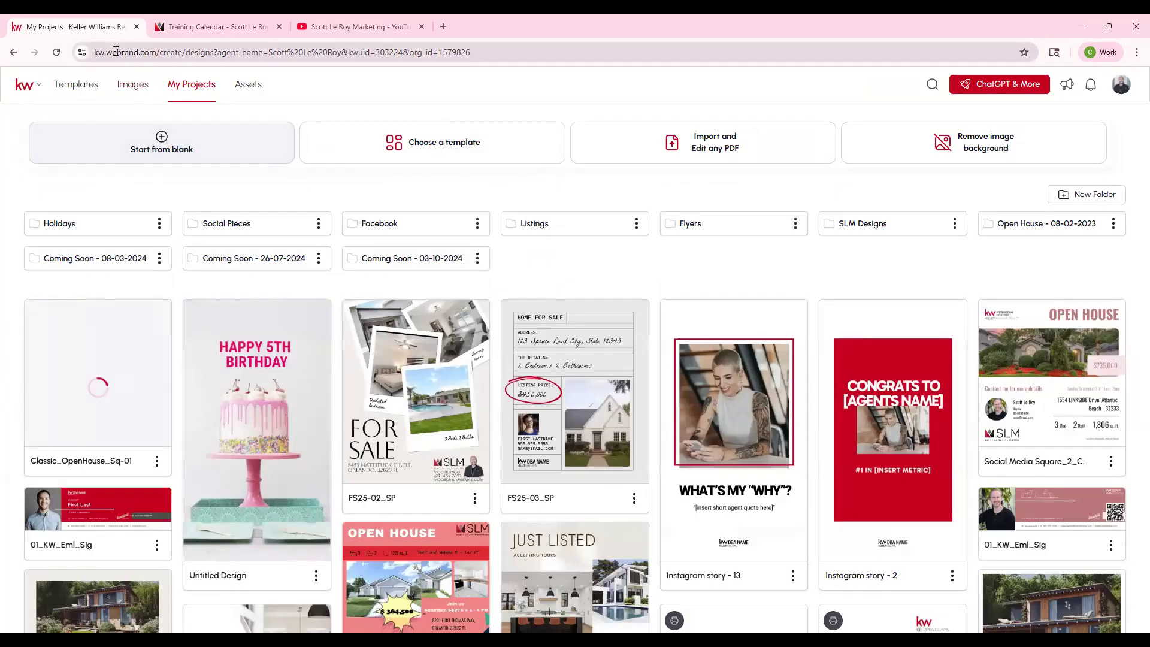
drag(103, 53, 145, 52)
click(21, 195)
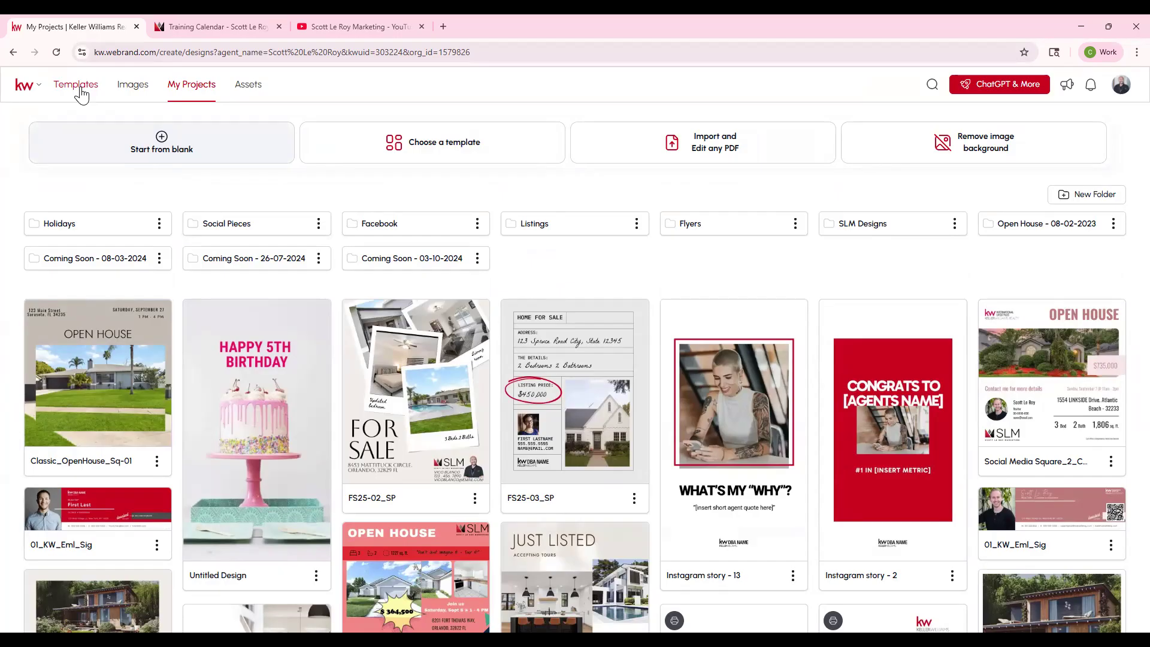
- View the stock Images library, and browse the folders and saved designs in My Projects
click(137, 85)
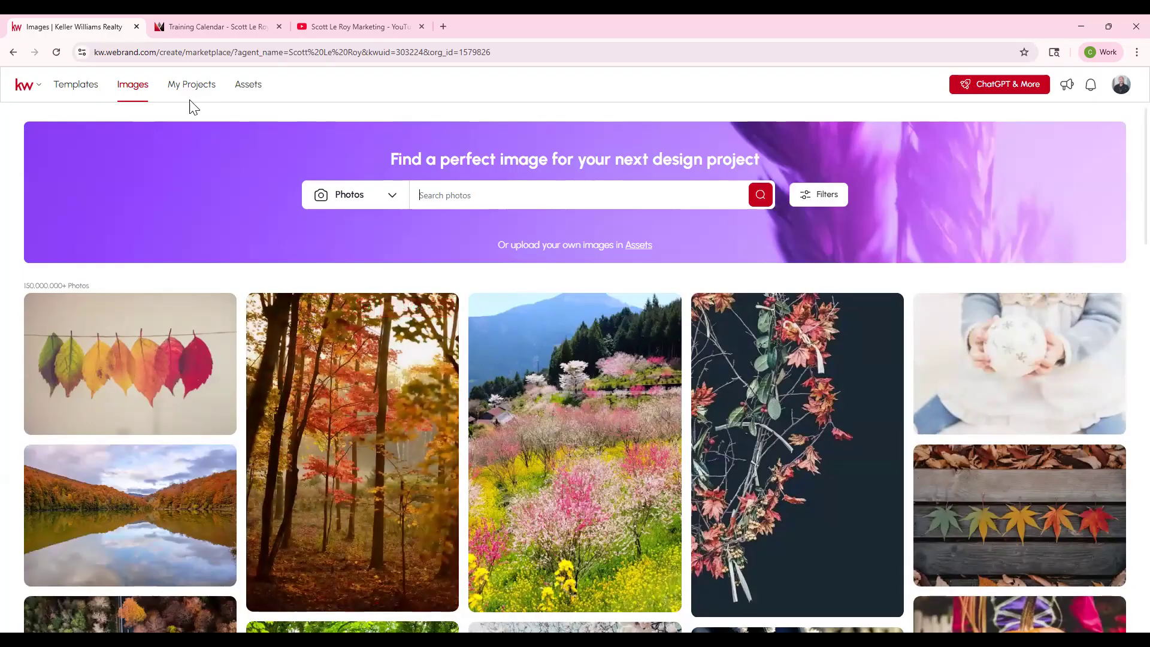
click(187, 94)
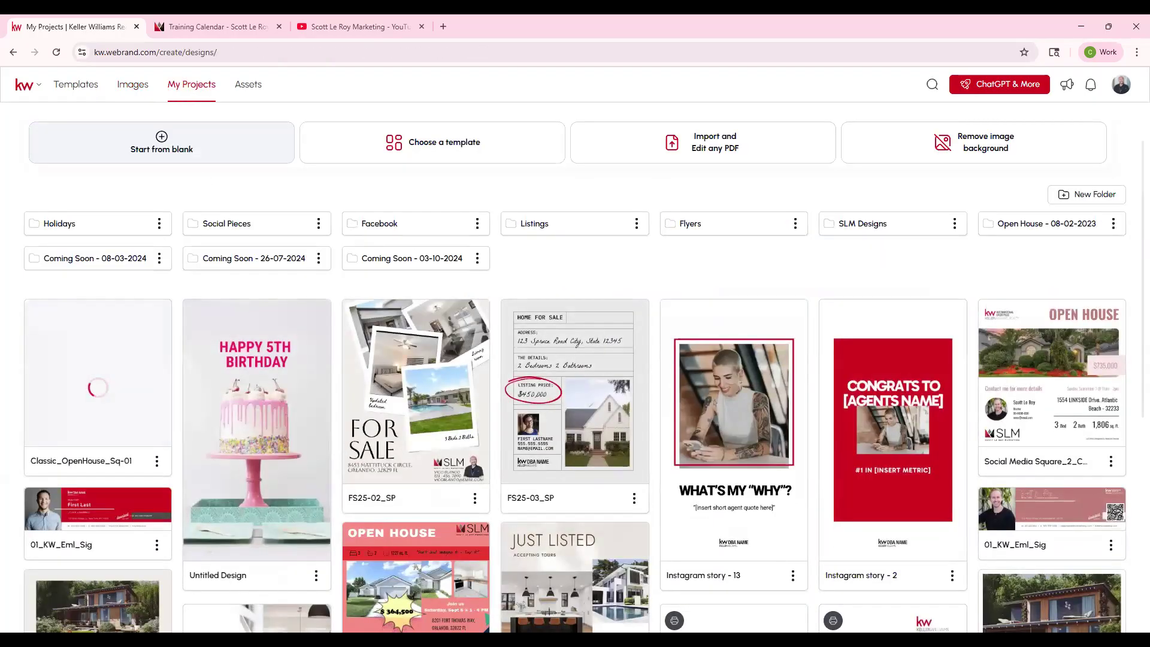
scroll(484, 437, down, 1)
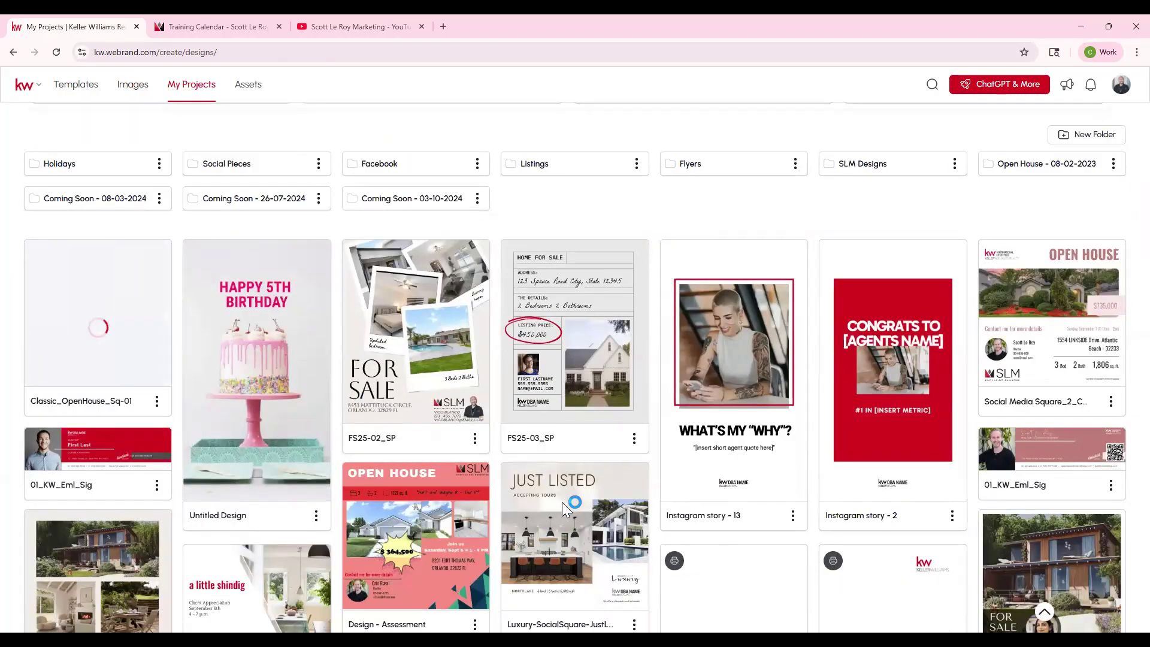
scroll(735, 546, down, 1)
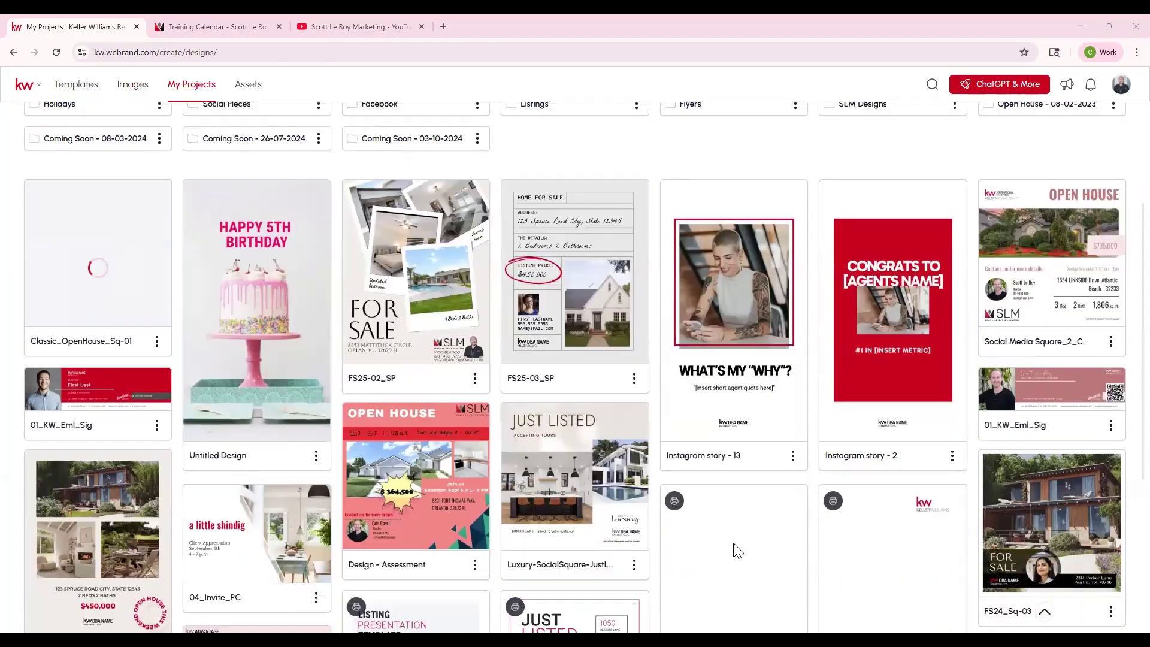
scroll(735, 547, up, 2)
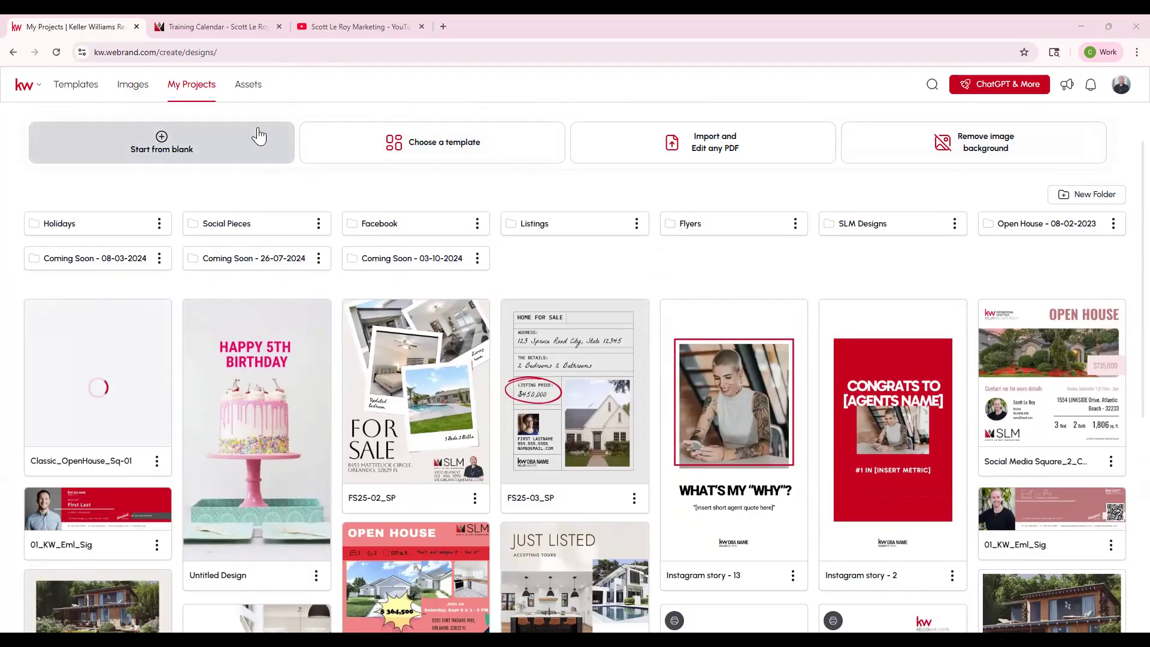
- Open the Assets area and review the Company Assets color palettes and fonts, checking the available asset collections
click(251, 88)
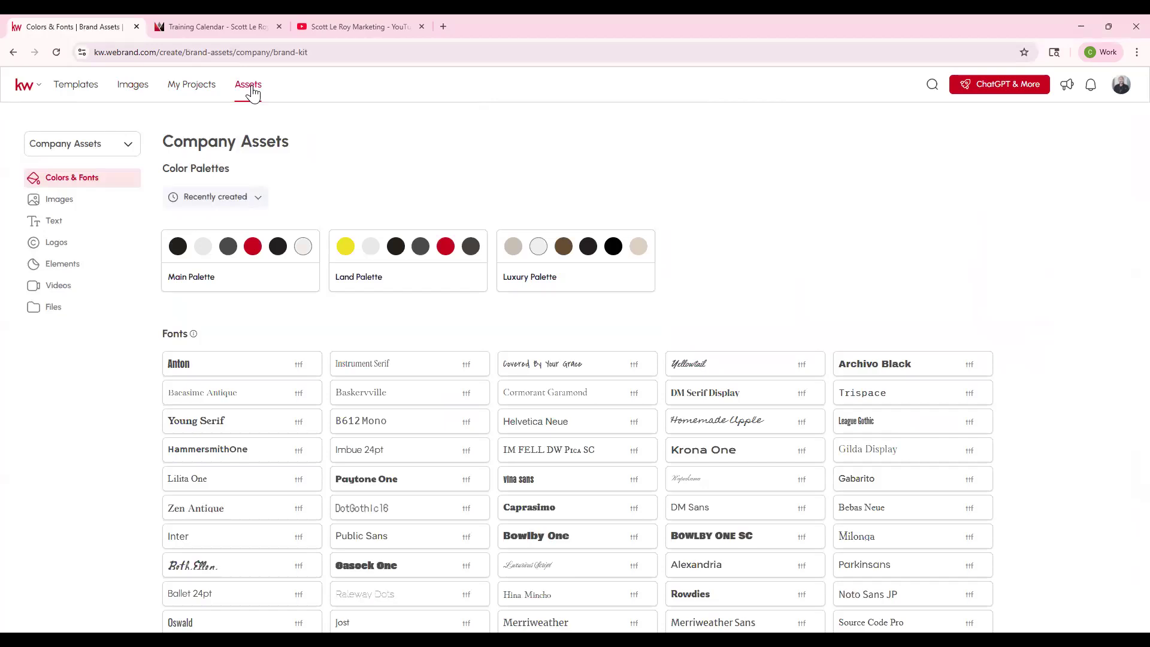
click(105, 144)
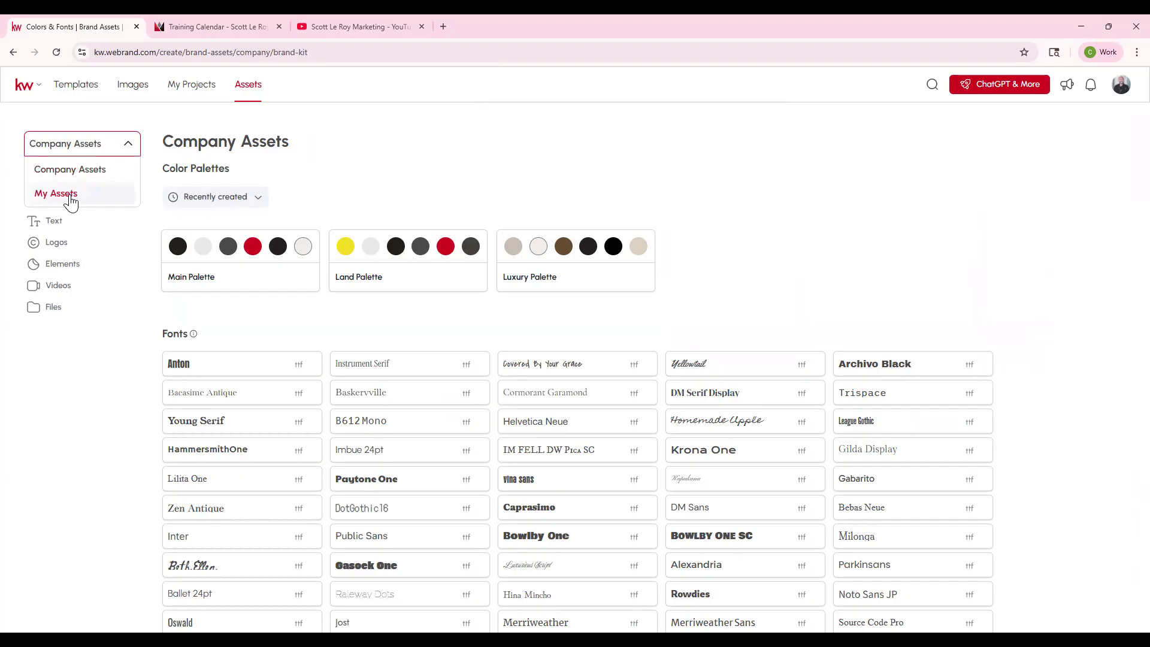
click(539, 200)
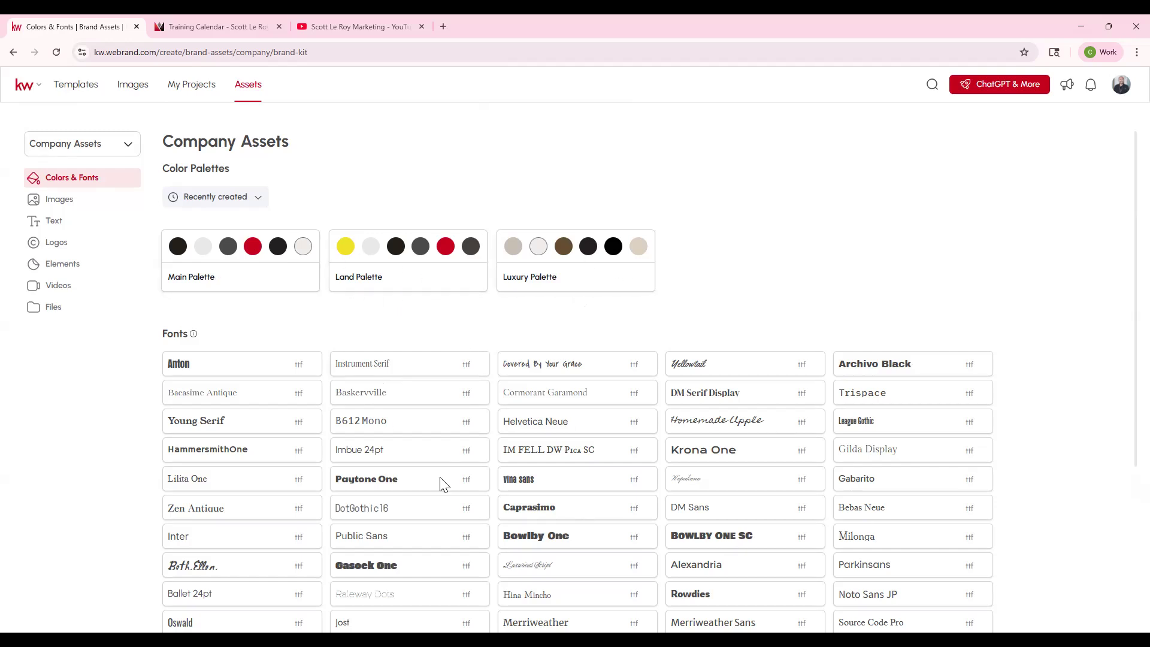
scroll(414, 455, down, 1)
scroll(398, 452, up, 1)
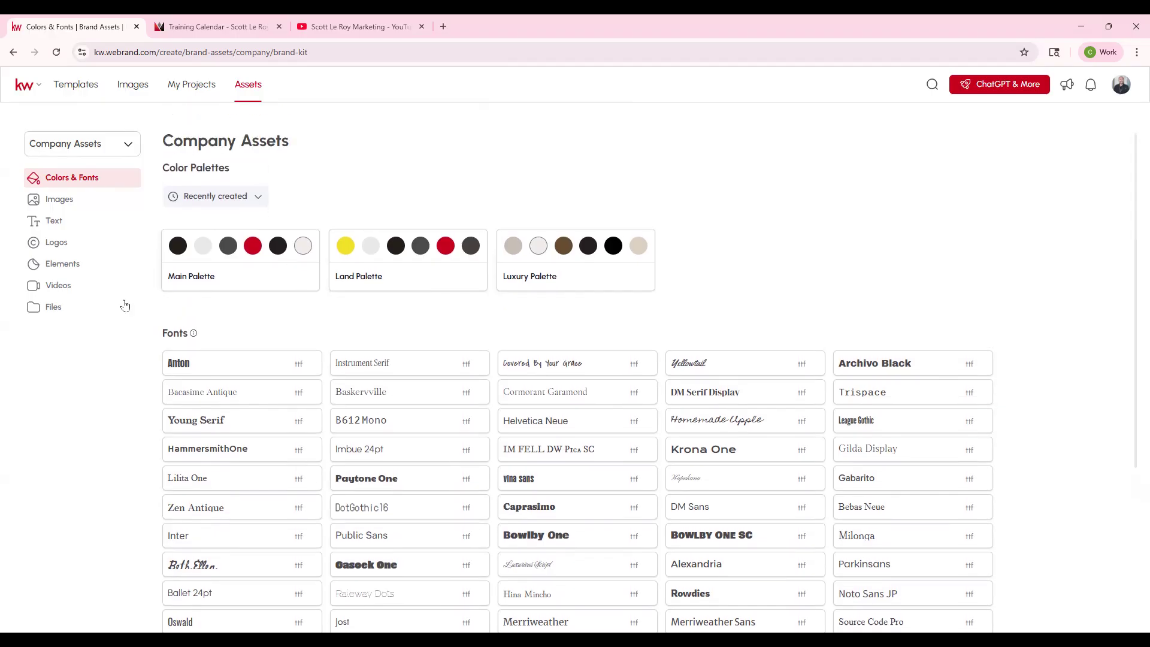
- View the Neighborhood folder in the company images, and return to the list of image folders
click(77, 211)
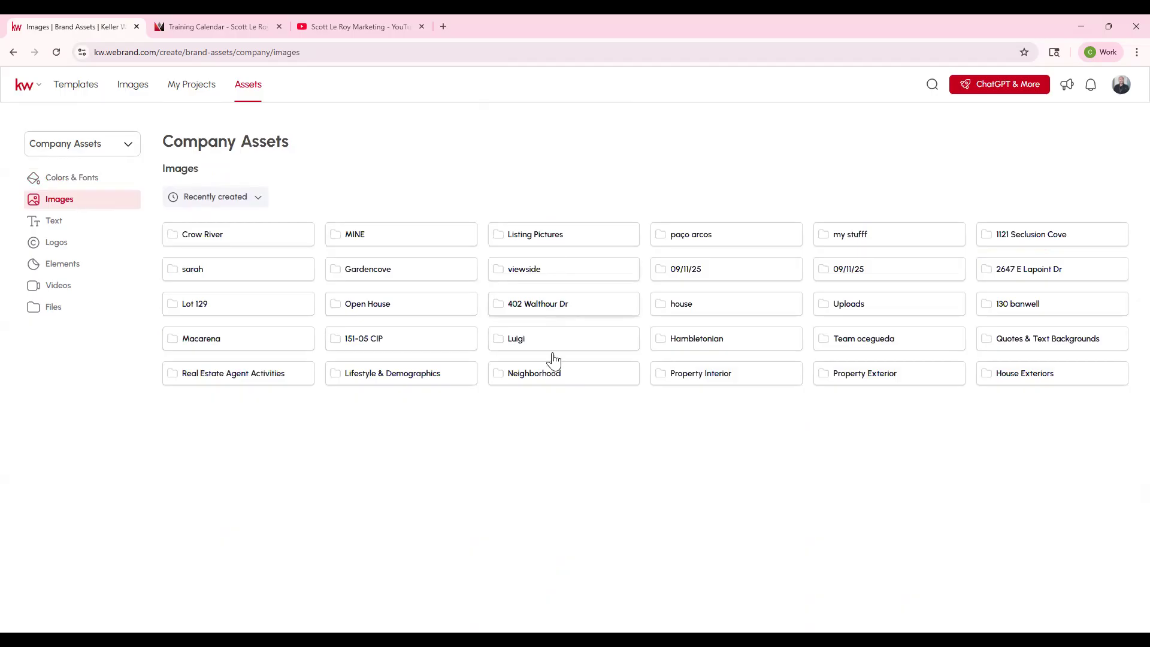
click(558, 383)
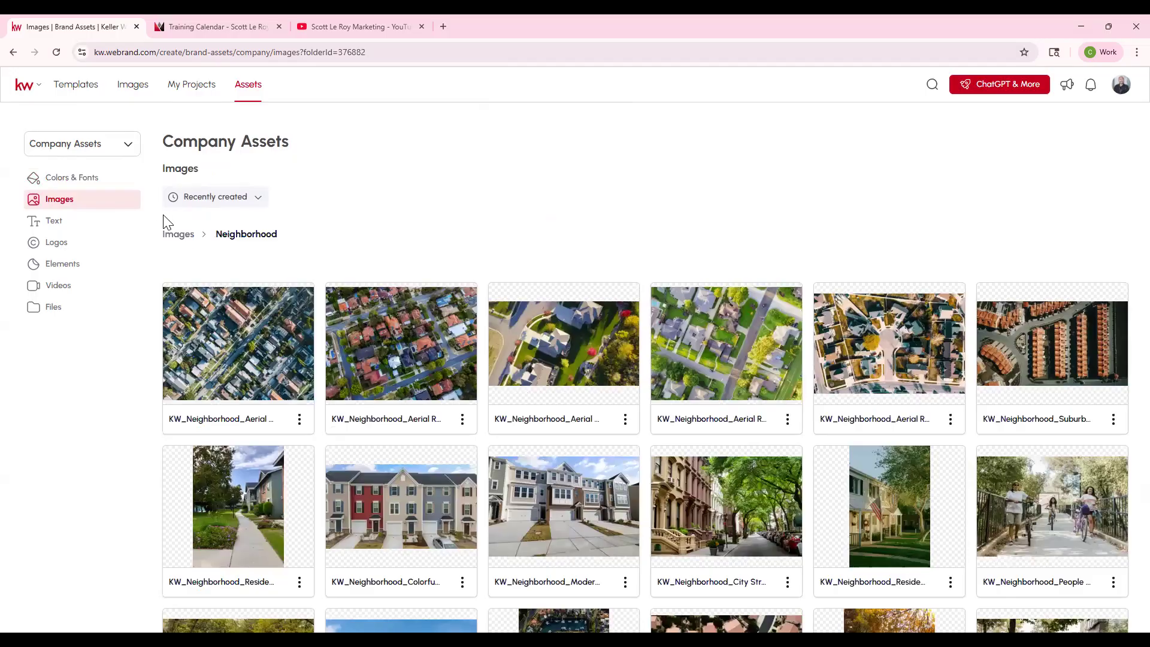
click(189, 237)
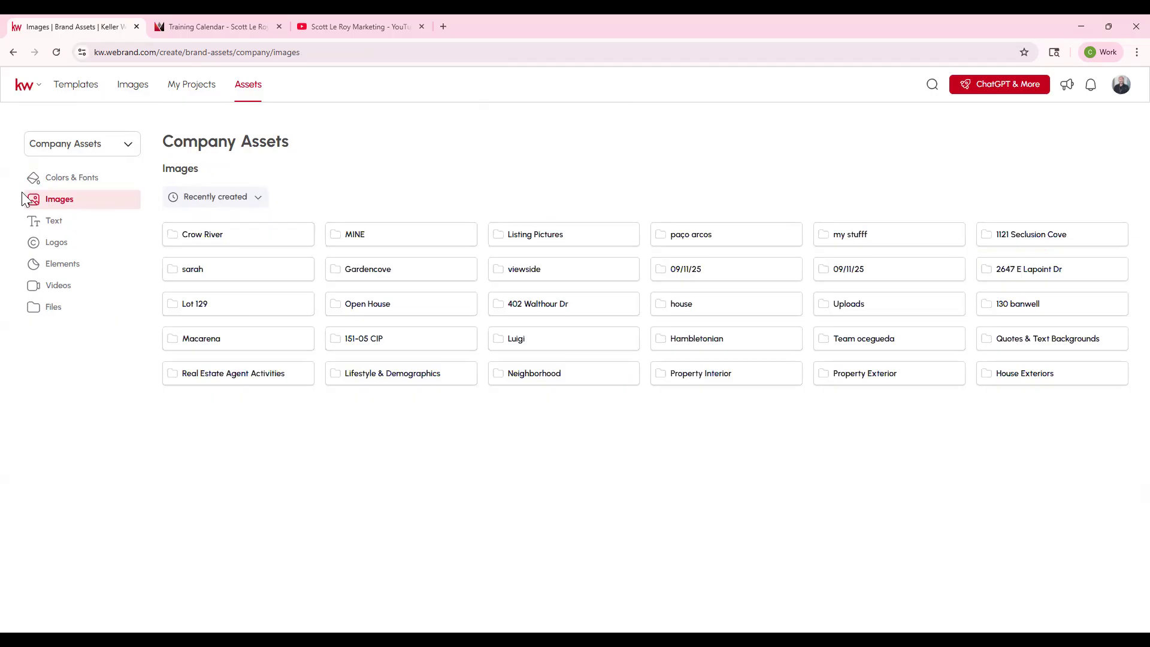
- Review the Lead Generation and Sports+Entertainment folders in the company text assets, returning to the Text overview
click(53, 222)
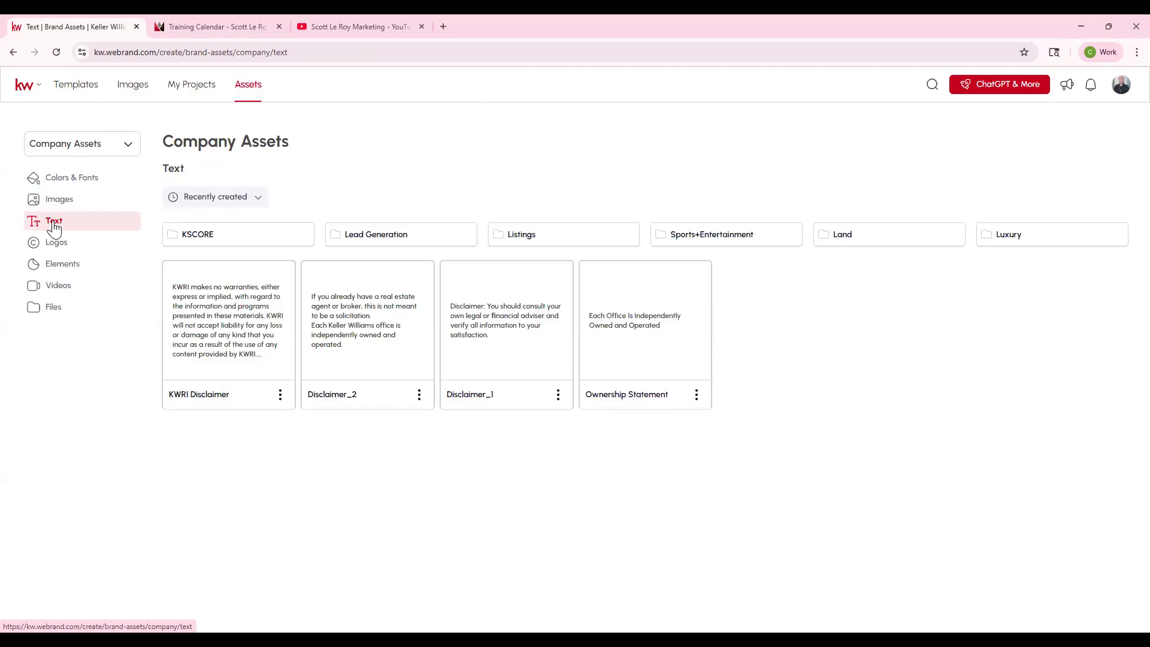
click(399, 238)
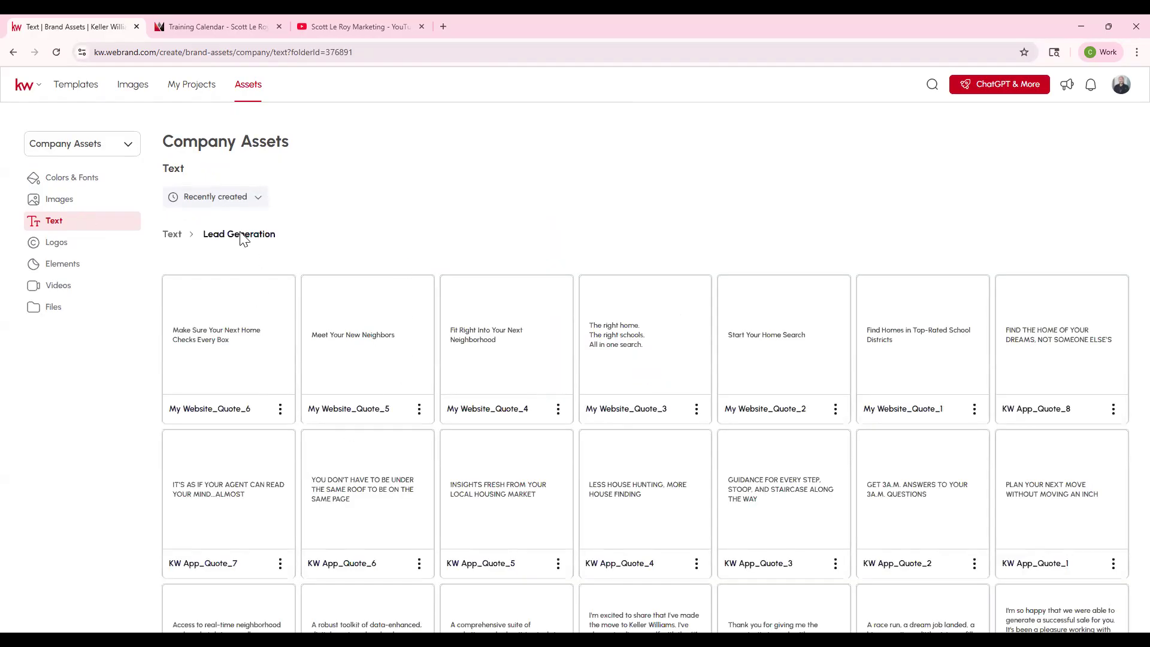
click(172, 234)
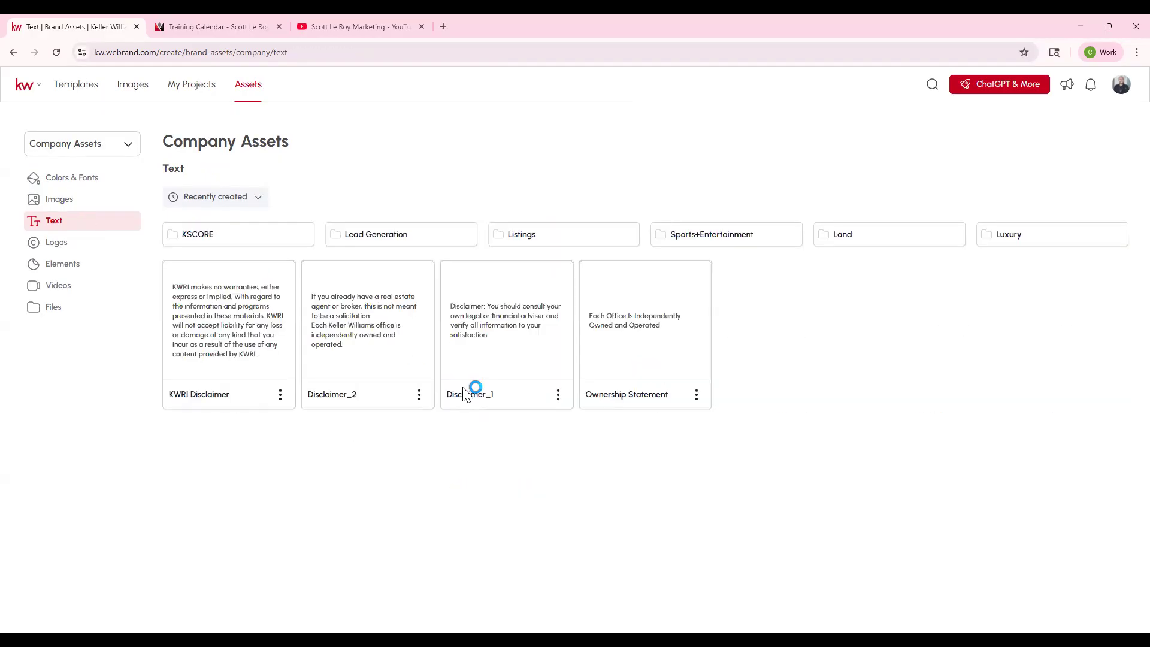
click(681, 235)
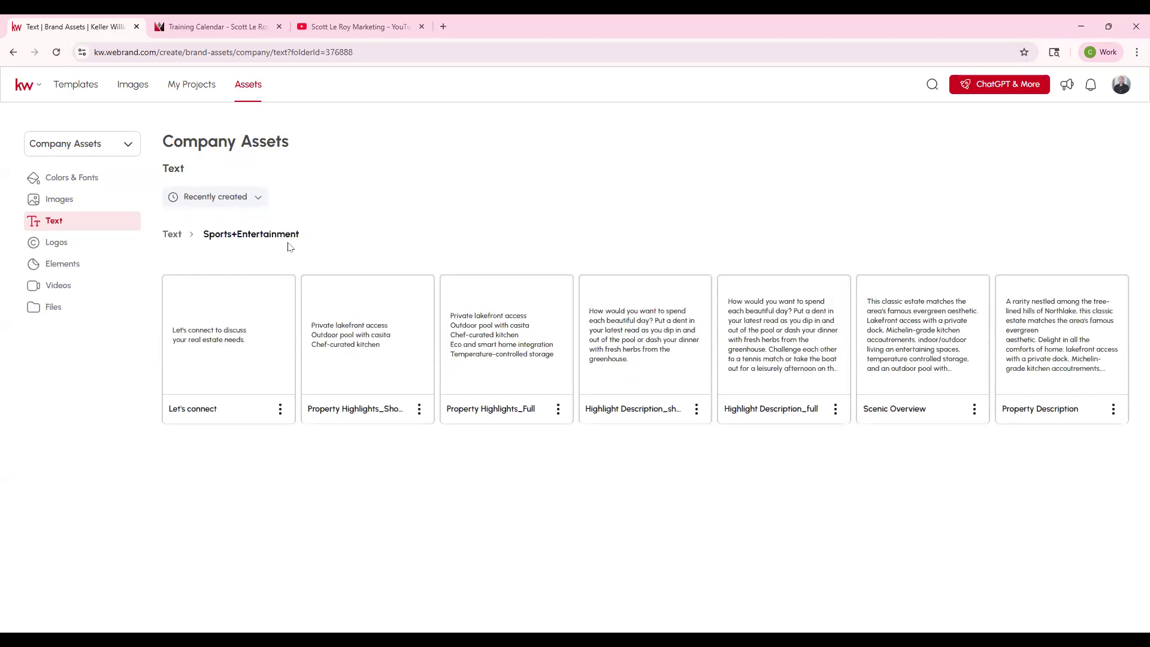
click(175, 235)
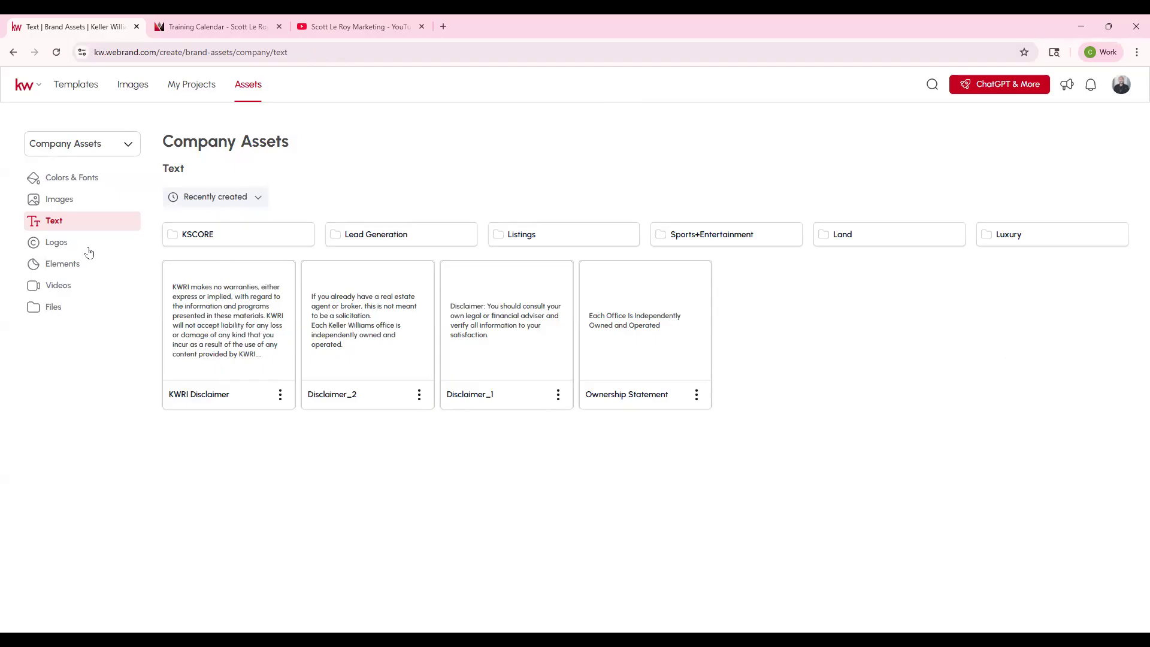
- Review the KW Where Entrepreneurs Thrive and Informal 1KW folders in the KW Logo Collection, and return to the Logos overview
click(67, 250)
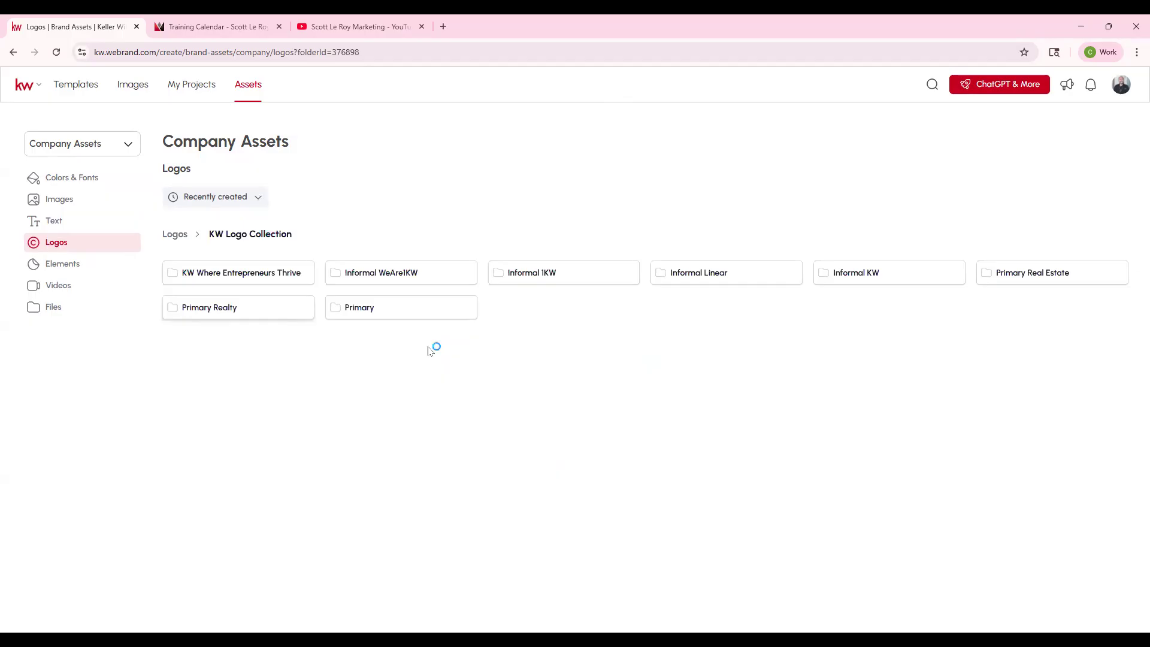
click(265, 277)
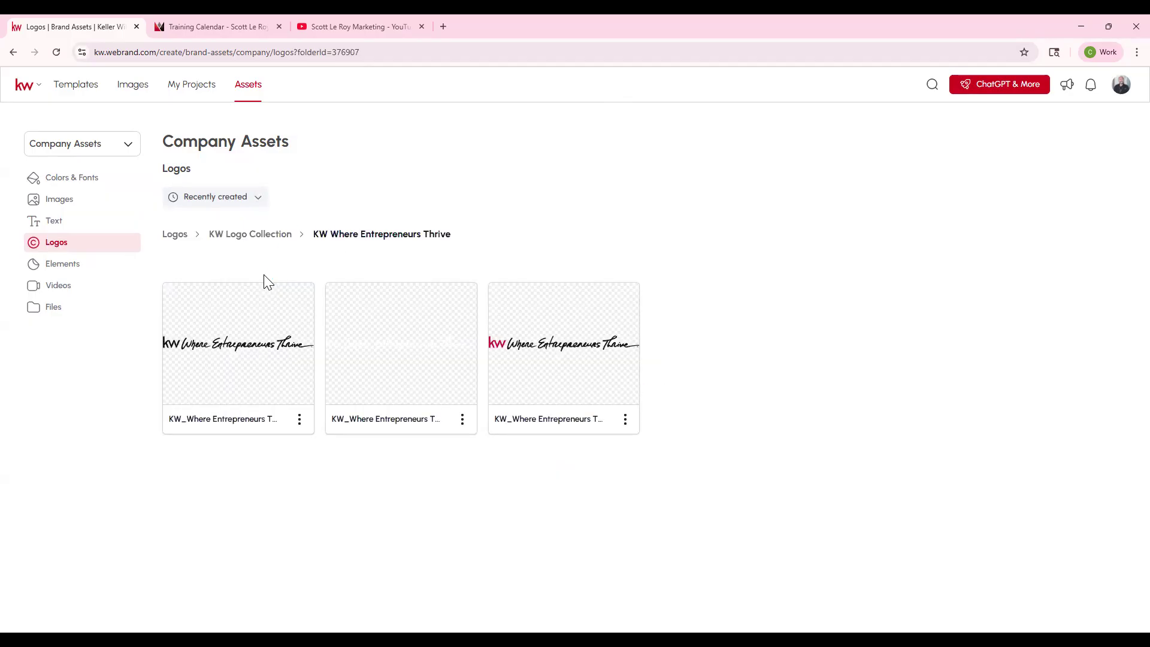
click(232, 234)
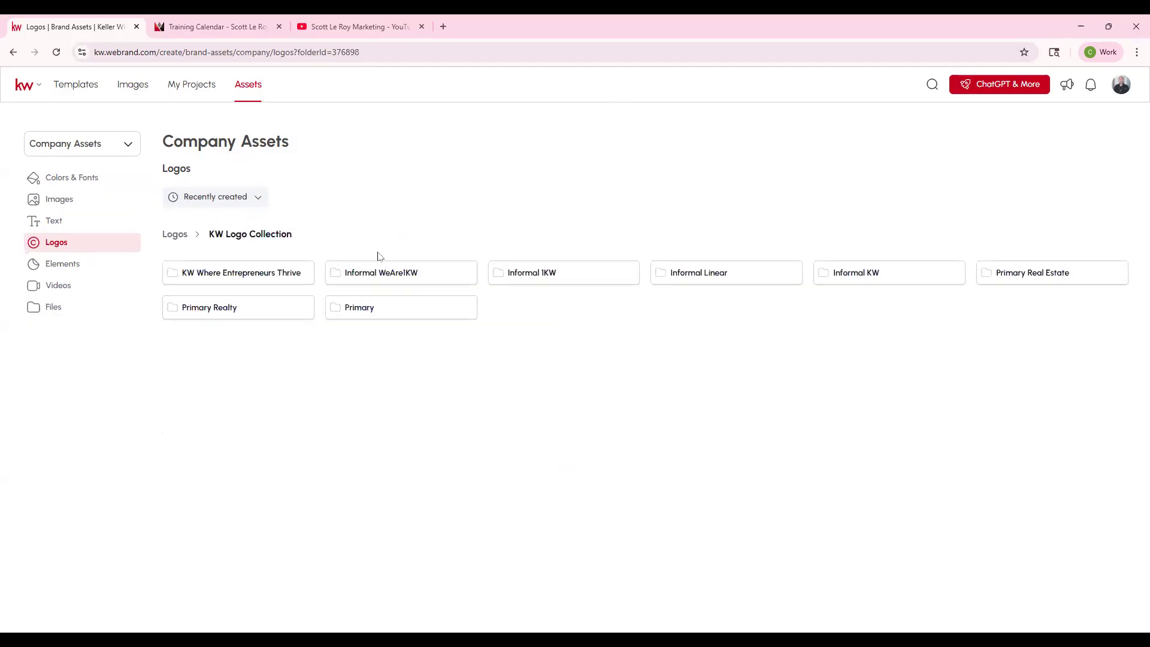
click(547, 280)
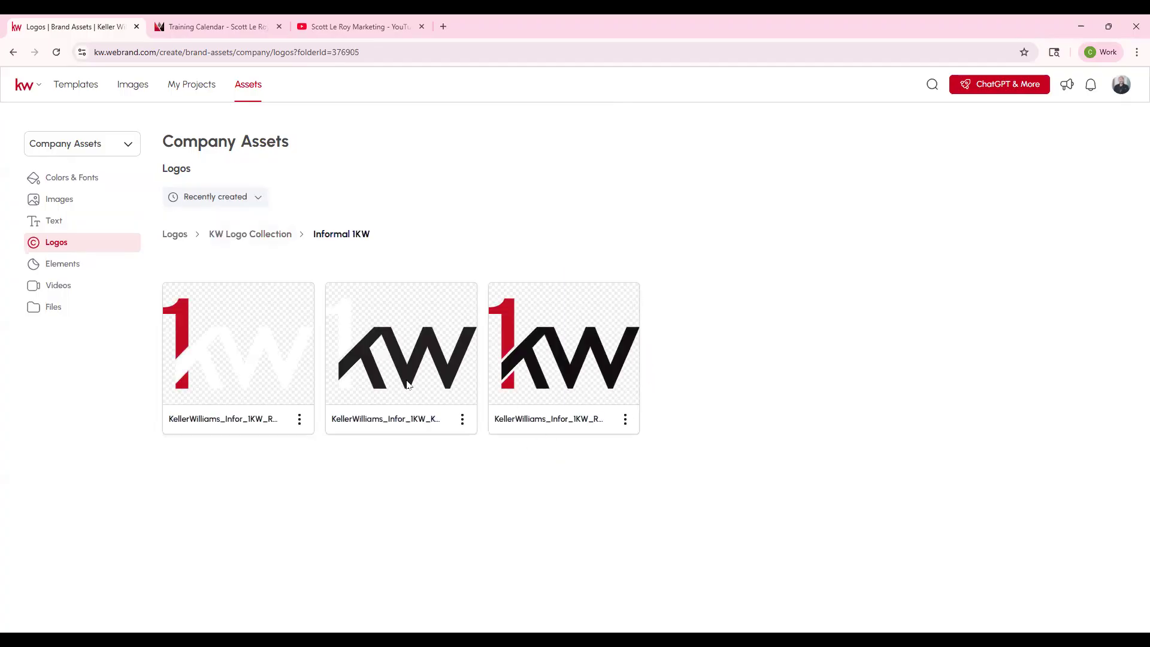
click(258, 235)
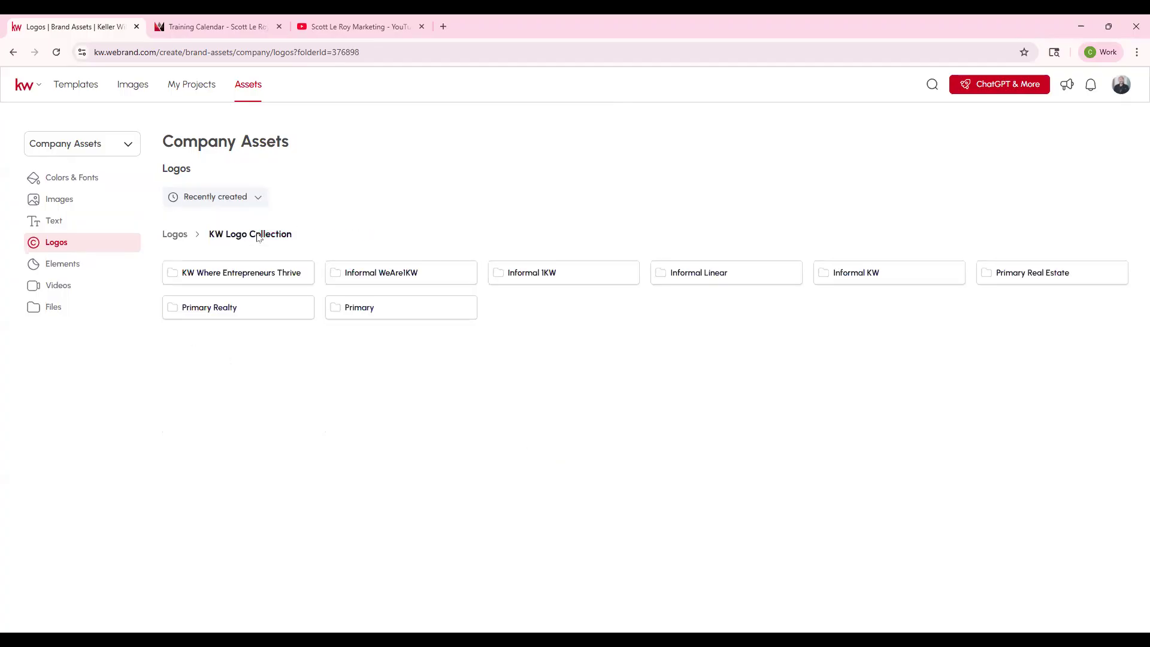
click(185, 235)
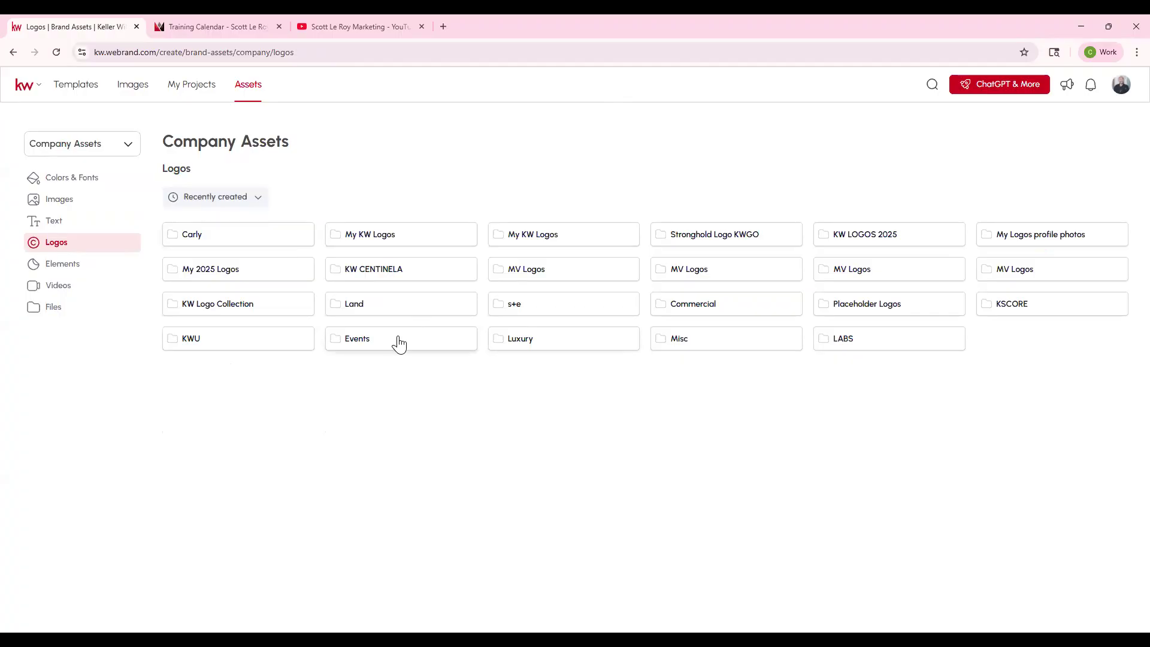
- Review the Misc folder in the company logos, and open the company Elements section
click(758, 338)
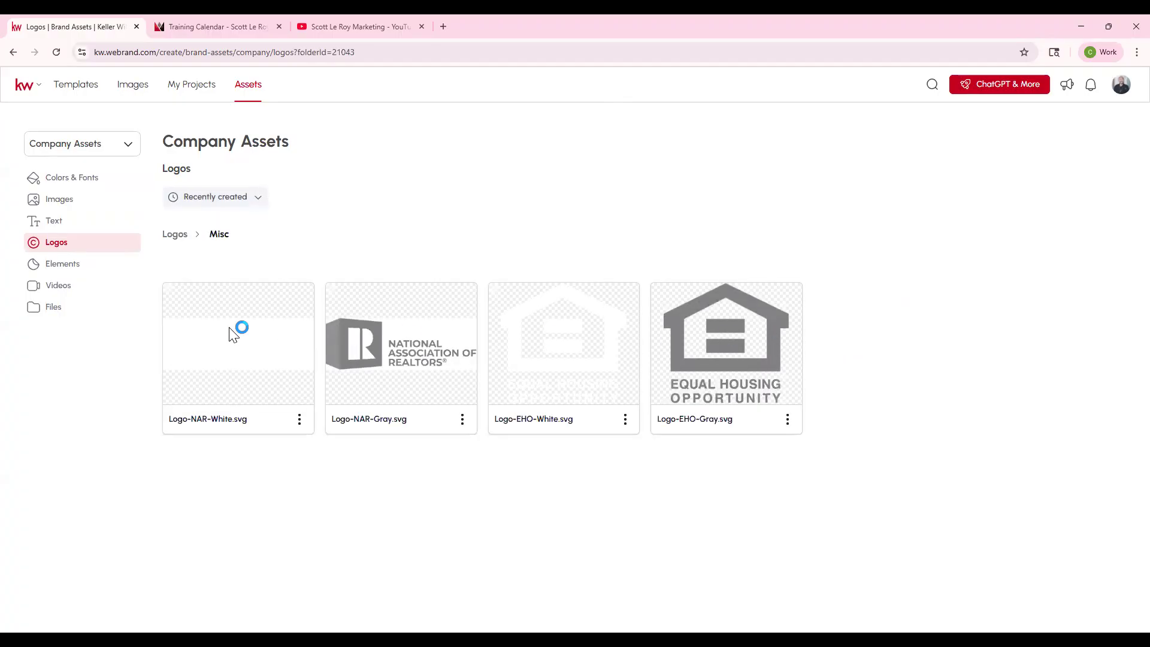
click(178, 234)
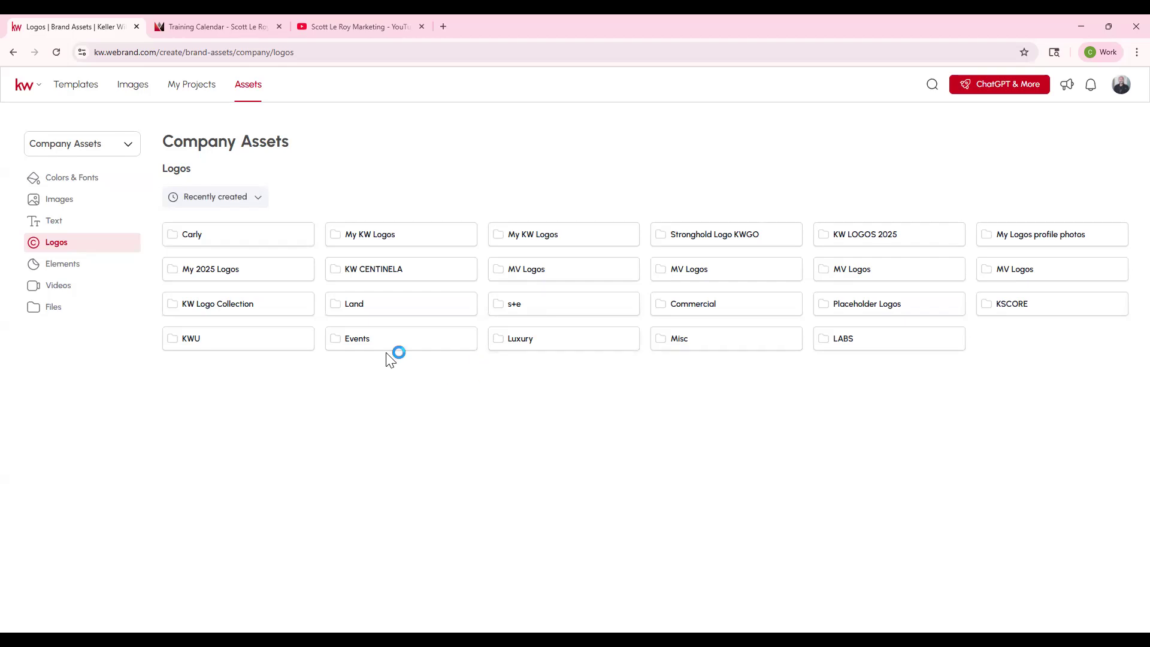
click(65, 271)
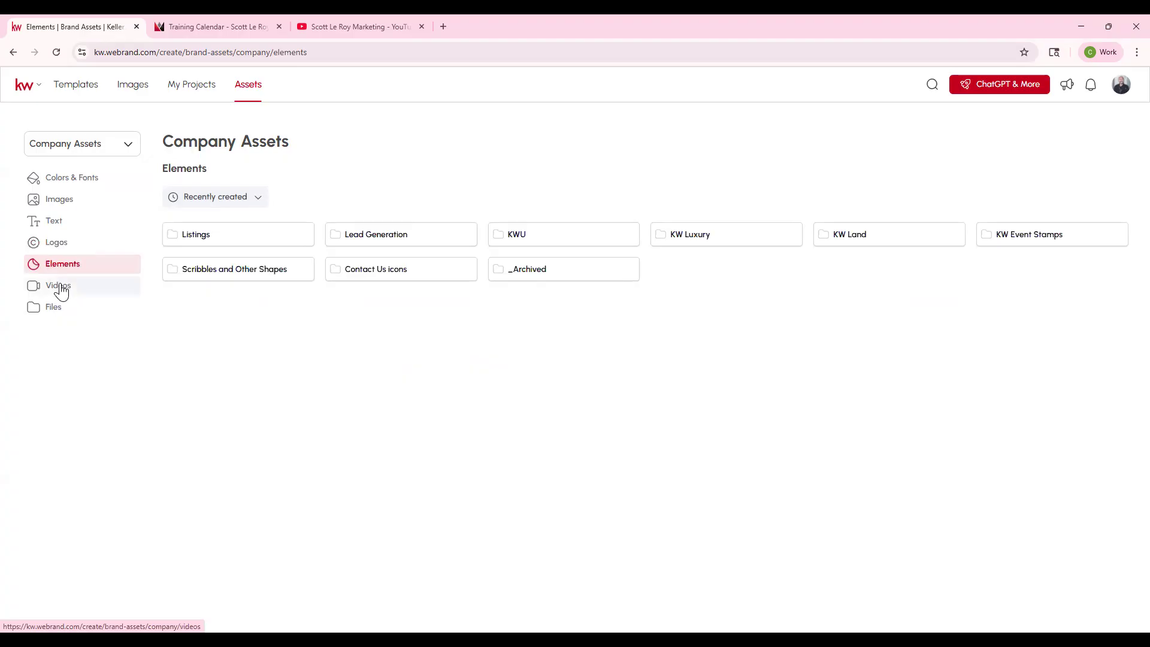
- Review the icons in the Listings folder of the company elements, and return to the Elements overview
click(282, 240)
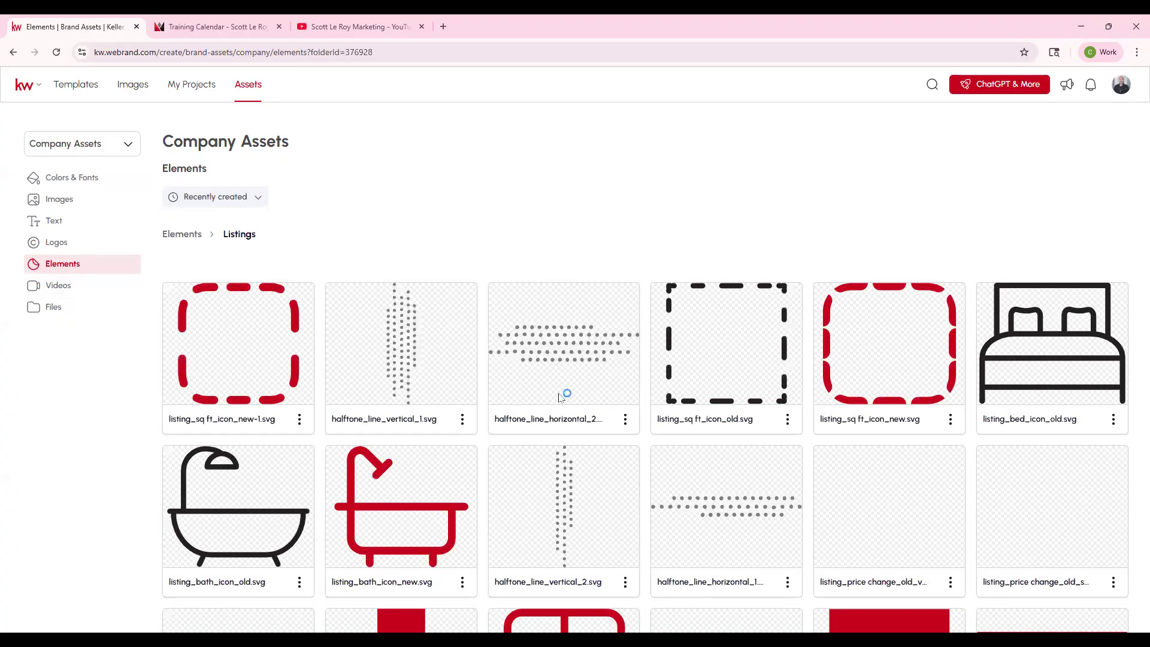
scroll(455, 446, down, 2)
scroll(593, 525, down, 5)
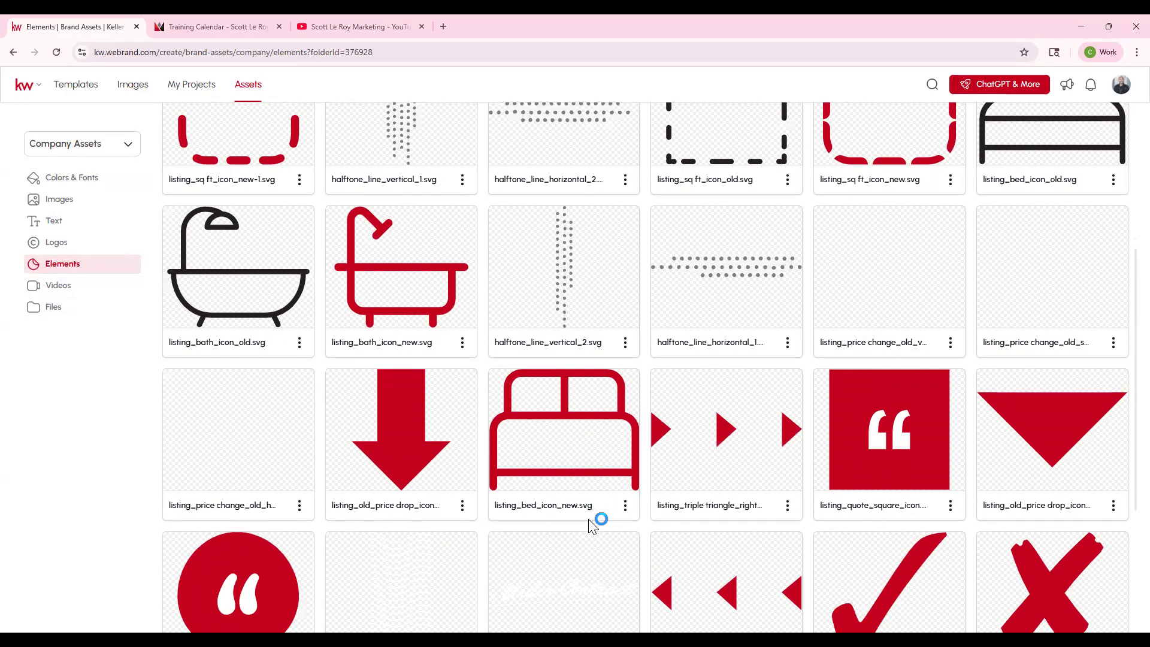
scroll(597, 522, down, 1)
scroll(782, 411, up, 3)
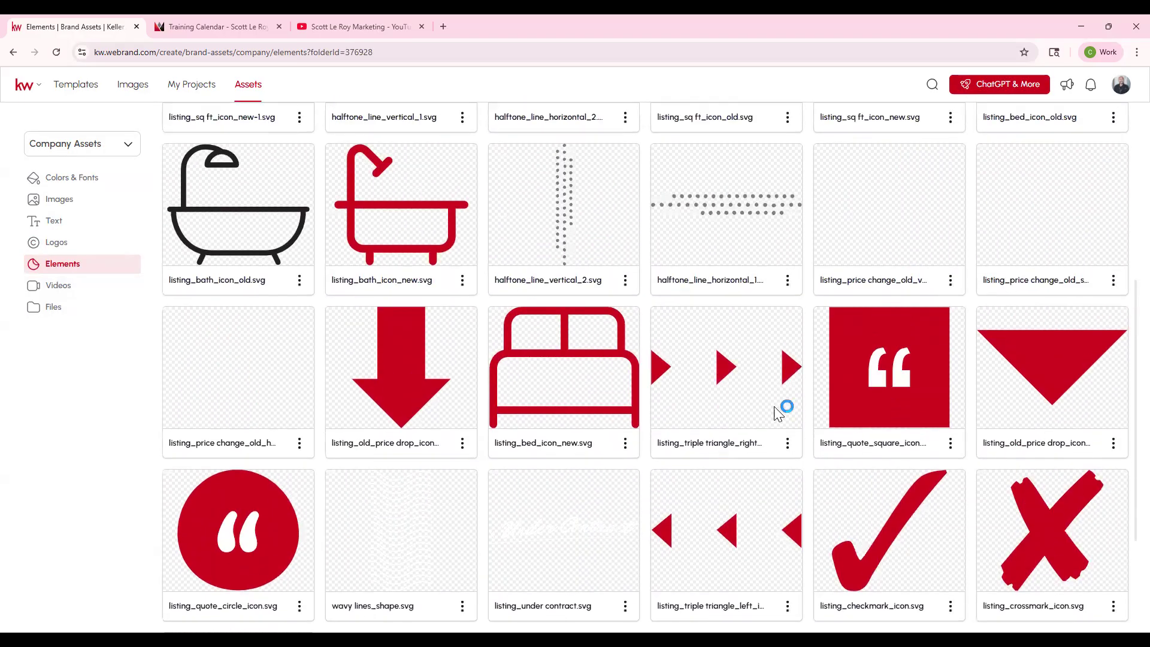
scroll(521, 333, up, 5)
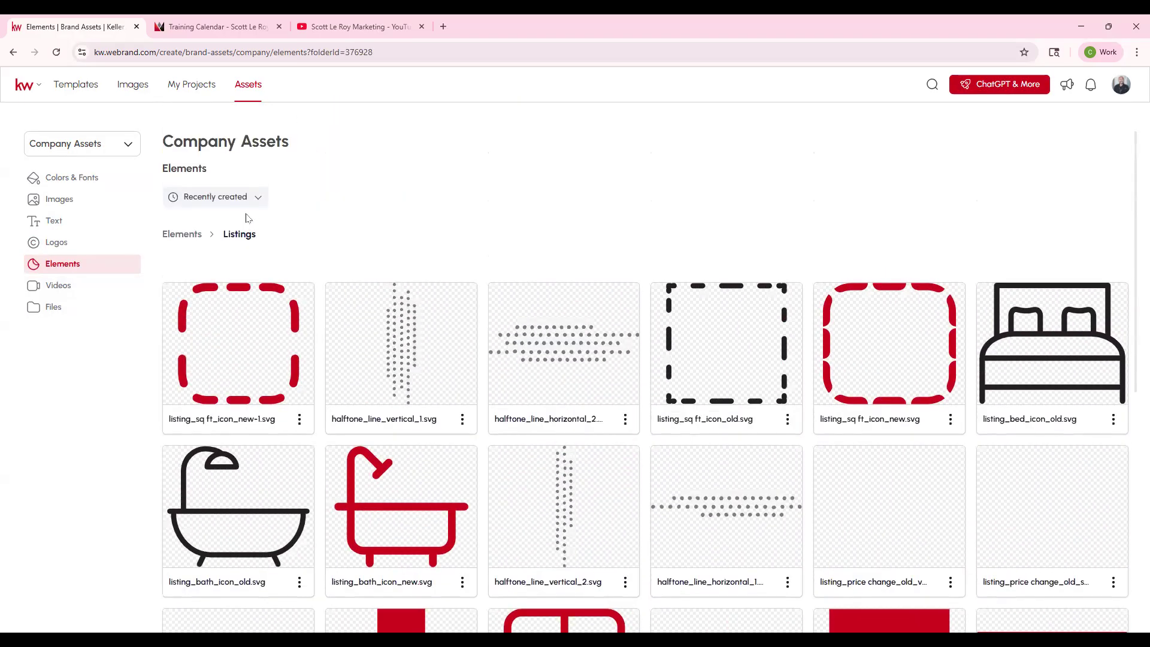
click(193, 233)
- Review the KW Luxury and KW Land folders in the company elements, returning to the Elements overview
click(704, 237)
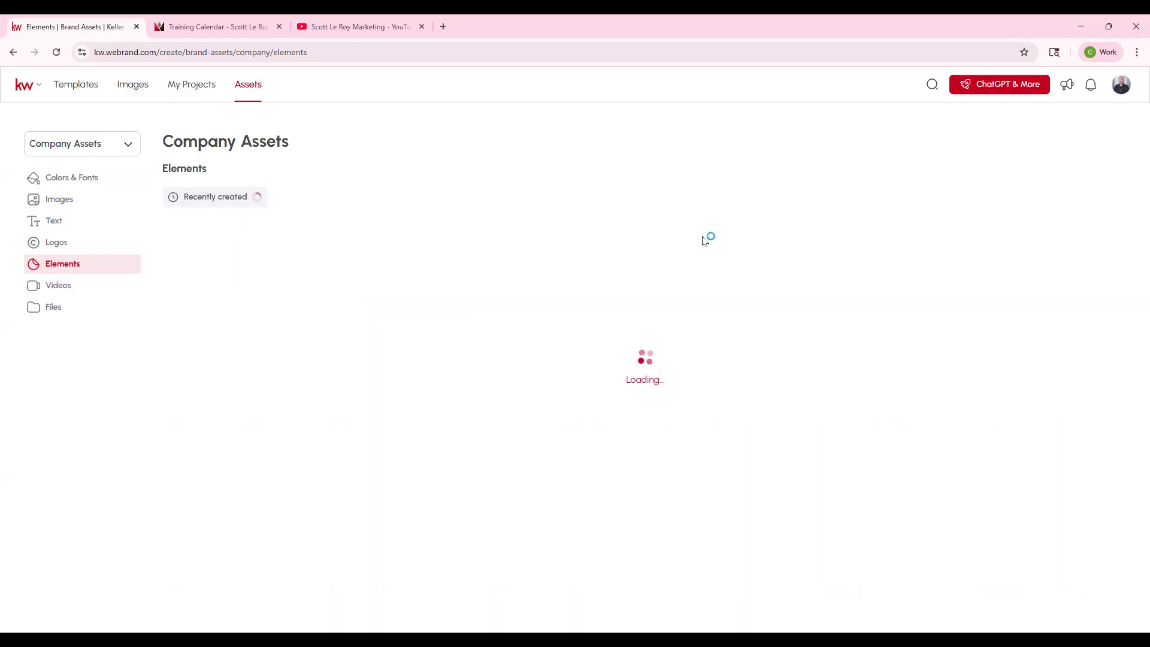
click(191, 234)
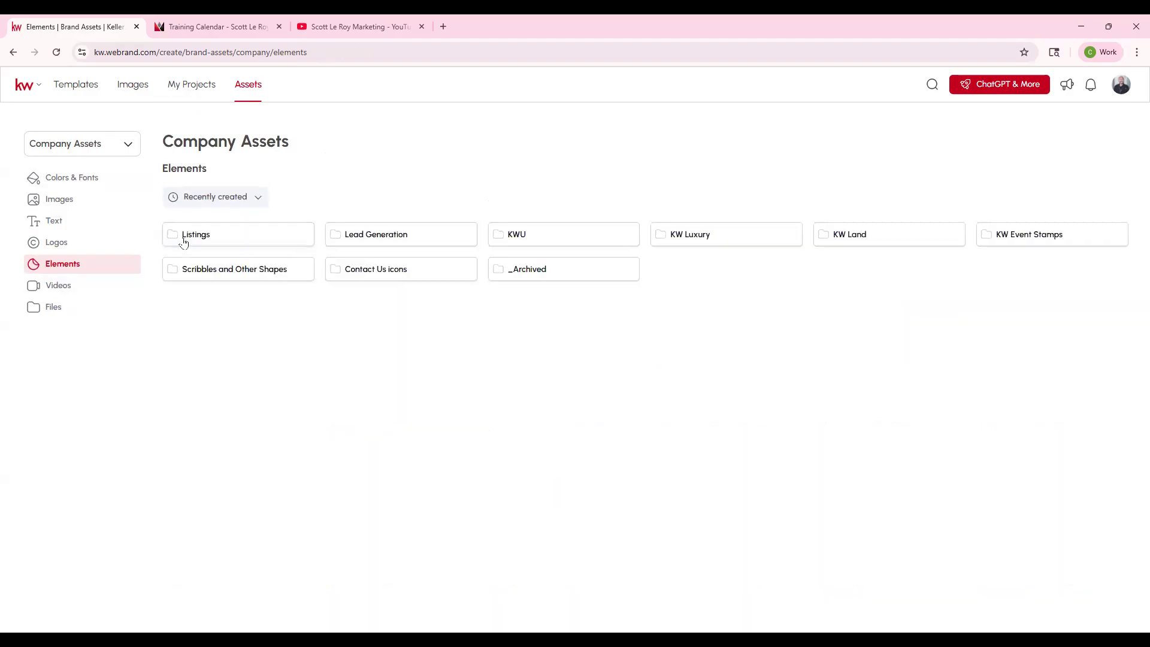
click(875, 235)
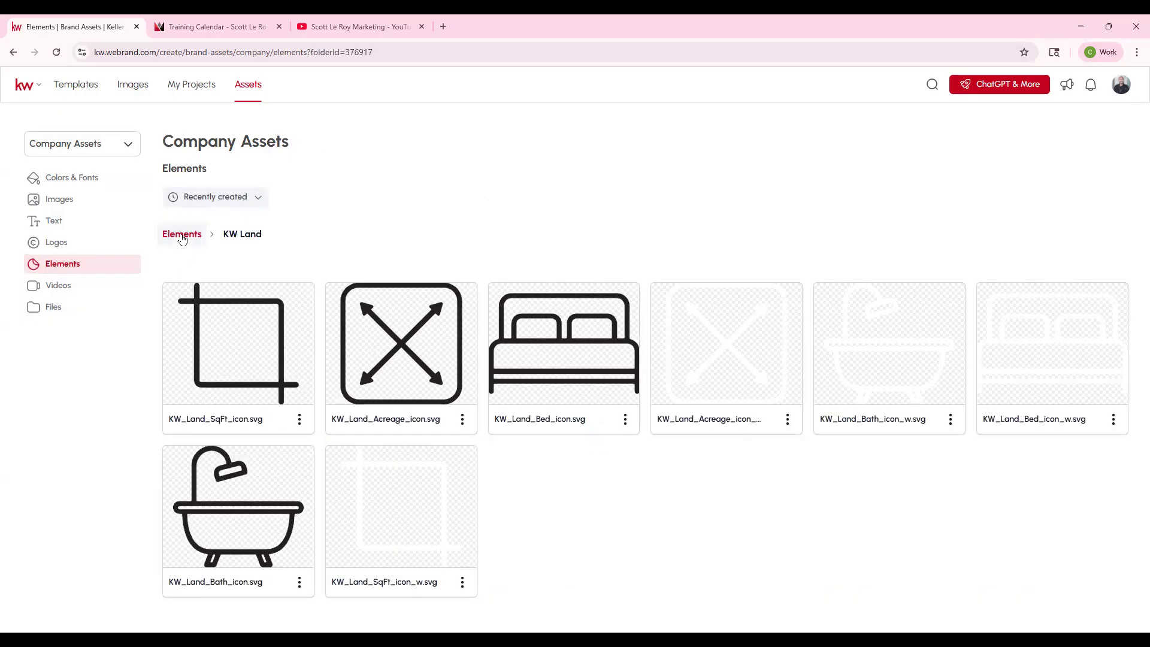
click(182, 237)
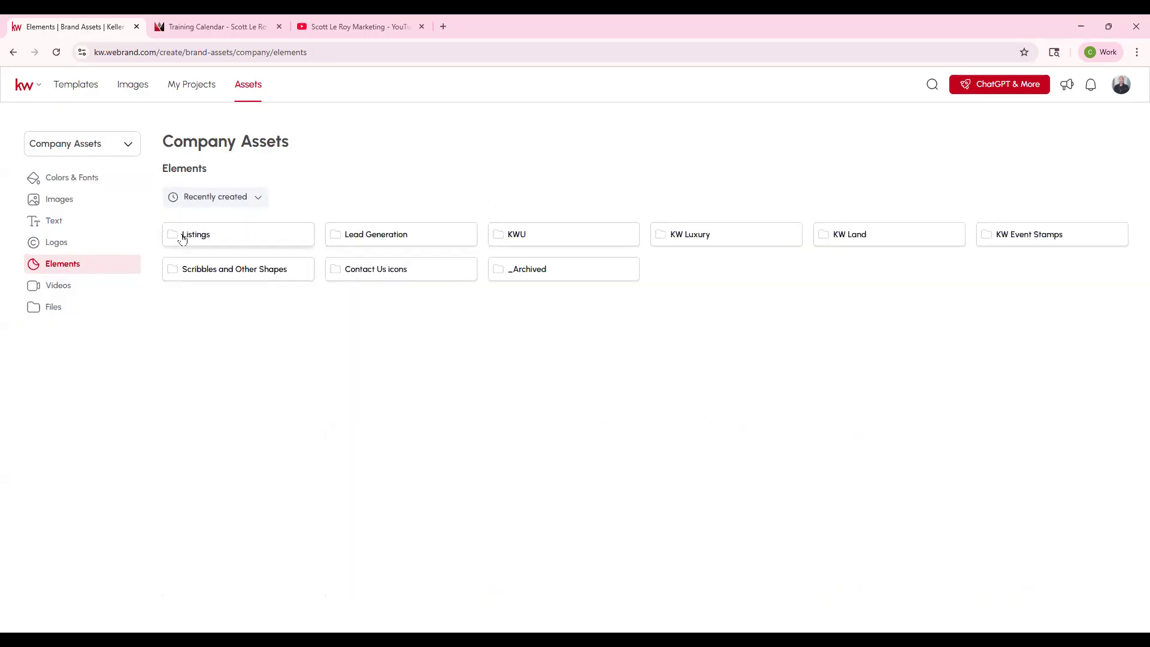
- Check the company Videos and Files sections, and return to the company Colors & Fonts
click(68, 291)
click(64, 313)
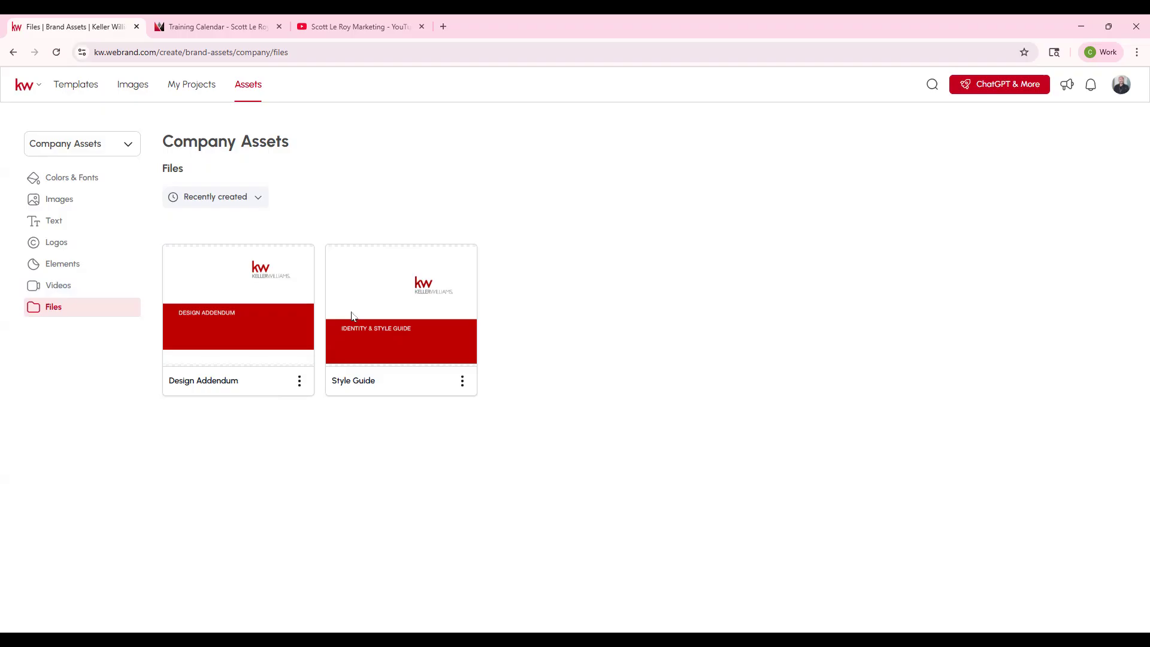
click(78, 178)
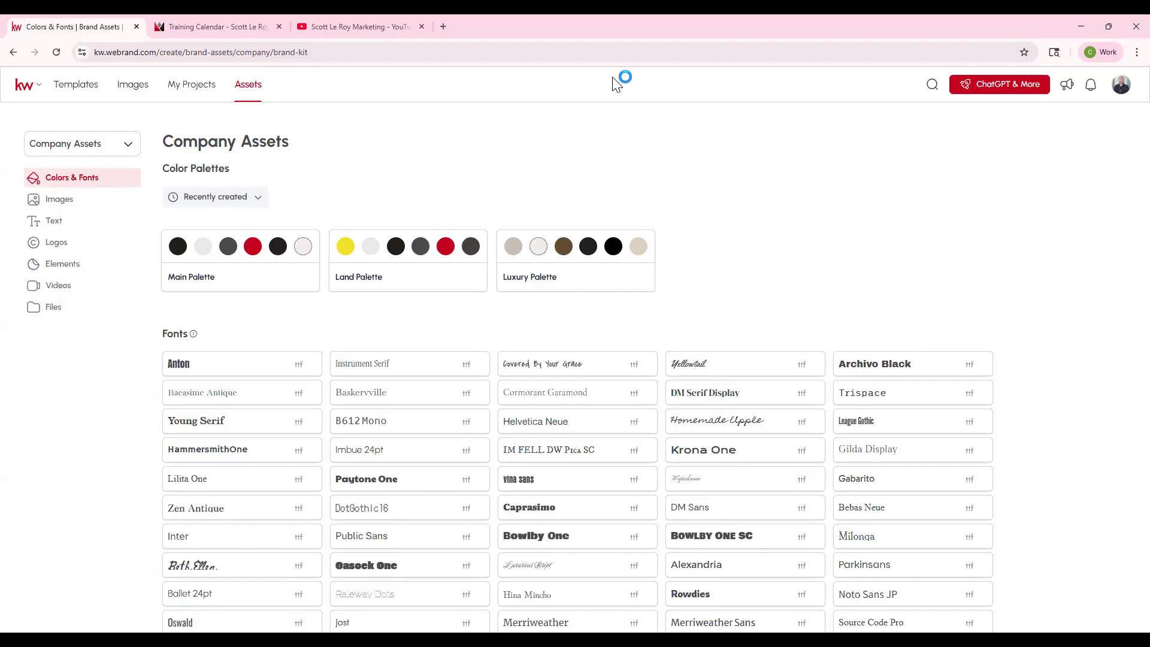
- In My Assets, add a new color palette and name it 9/18 Print
click(91, 151)
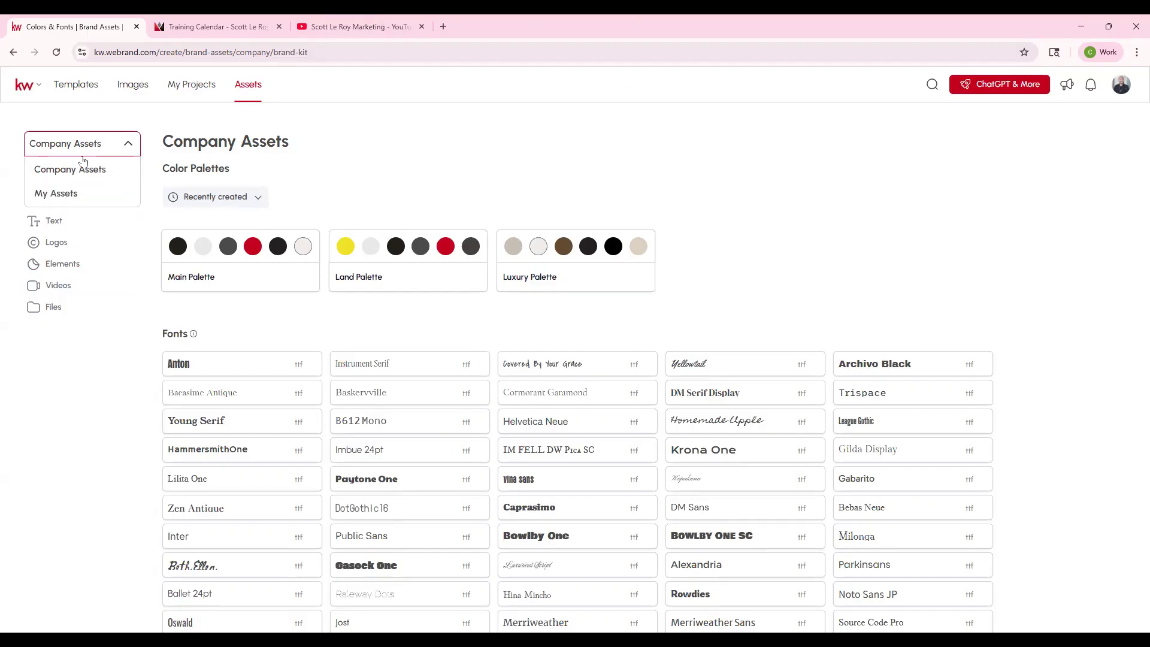
click(52, 193)
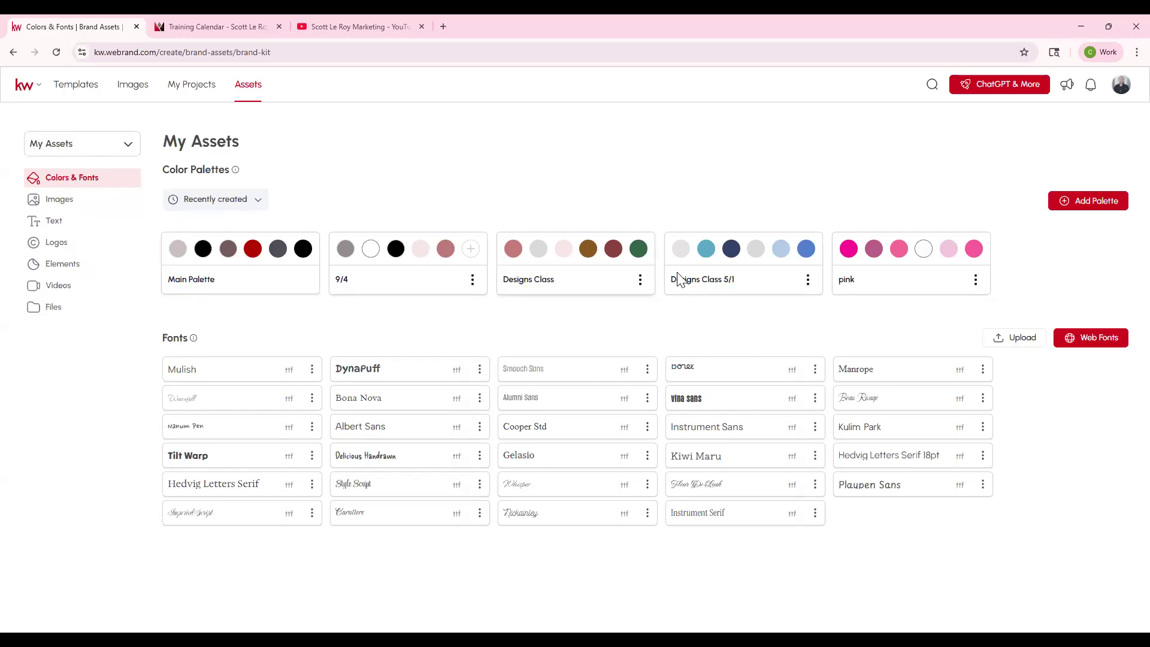
click(1111, 199)
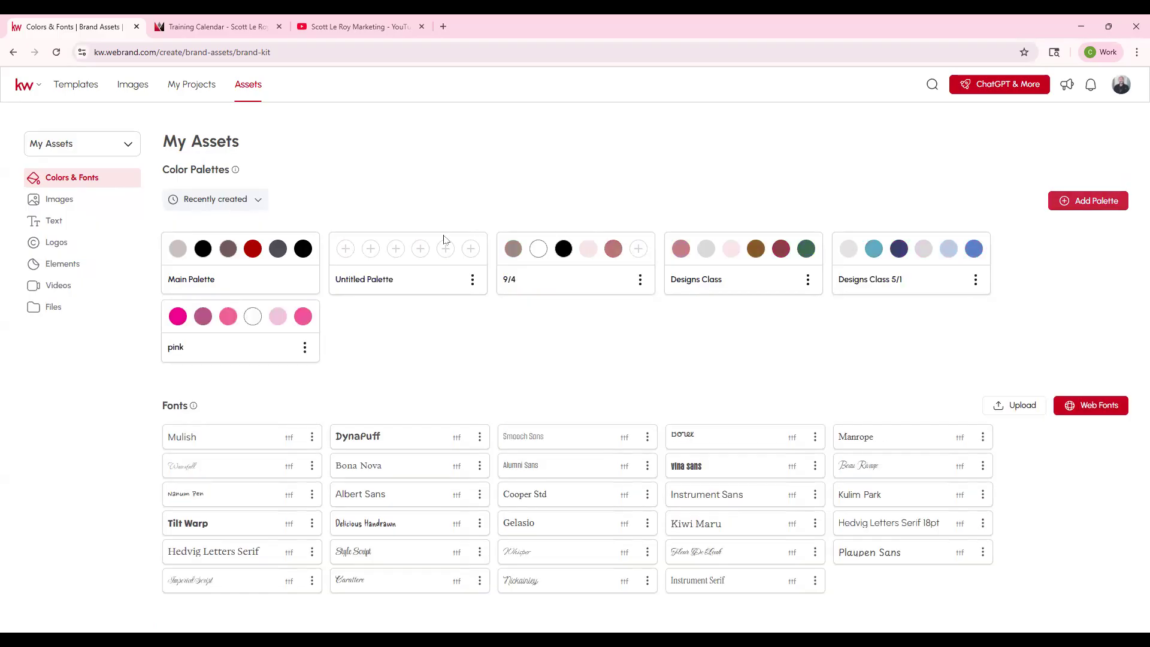
click(473, 280)
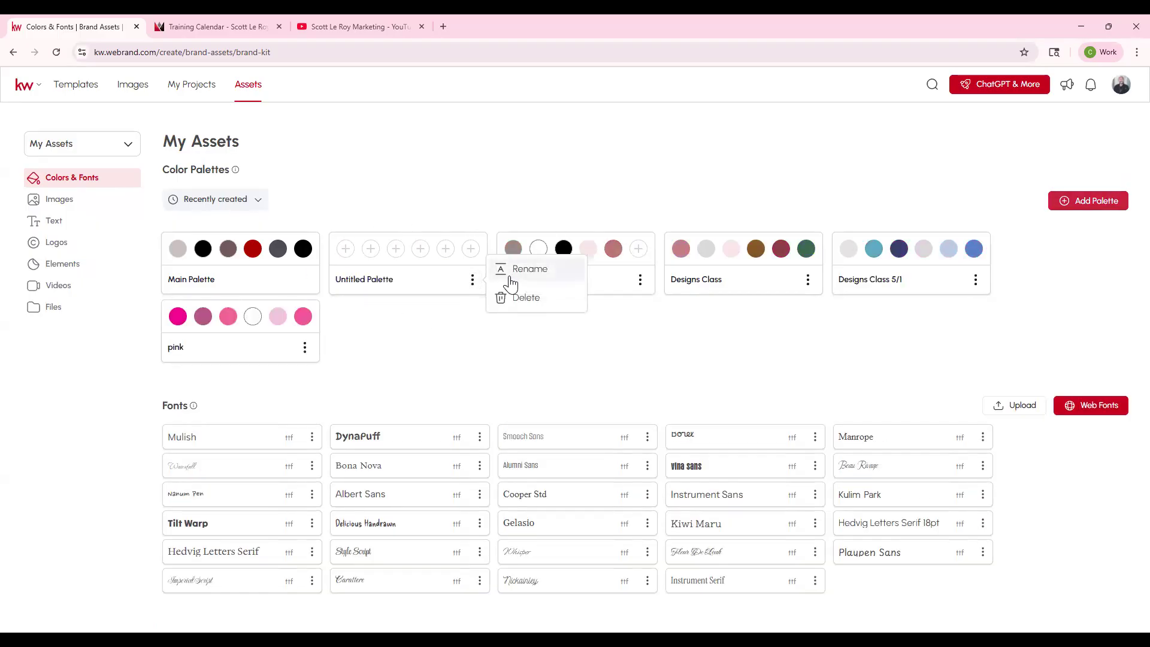
click(509, 279)
key(ctrl+a)
click(507, 281)
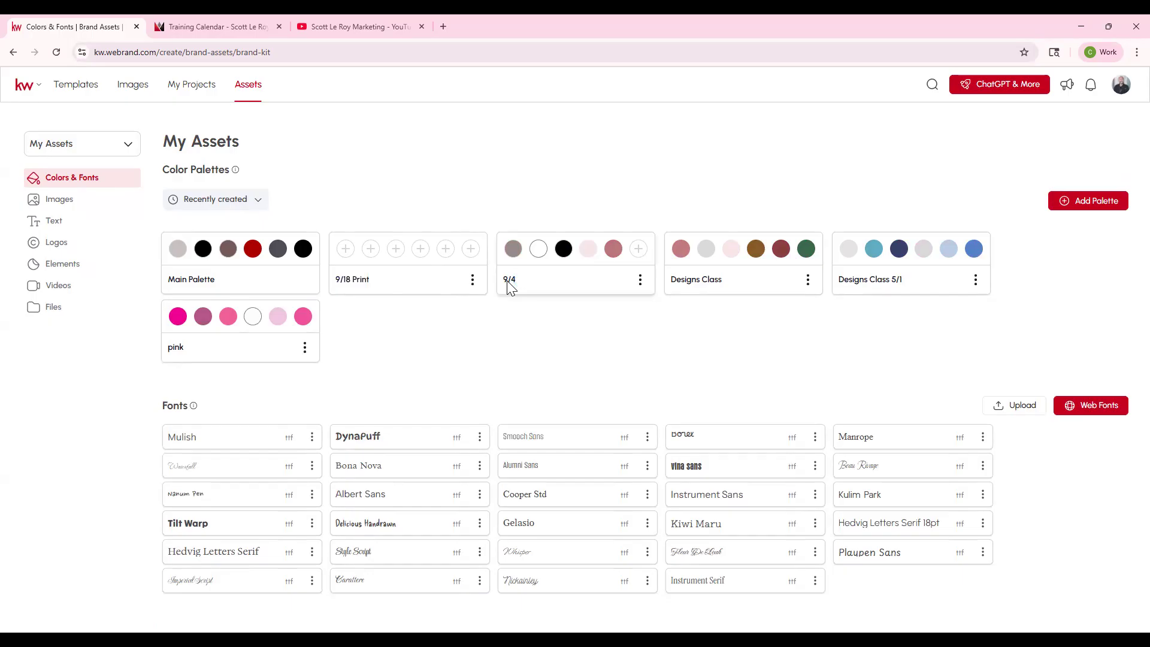
- Delete the 9/4 and Designs Class color palettes from My Assets
click(640, 279)
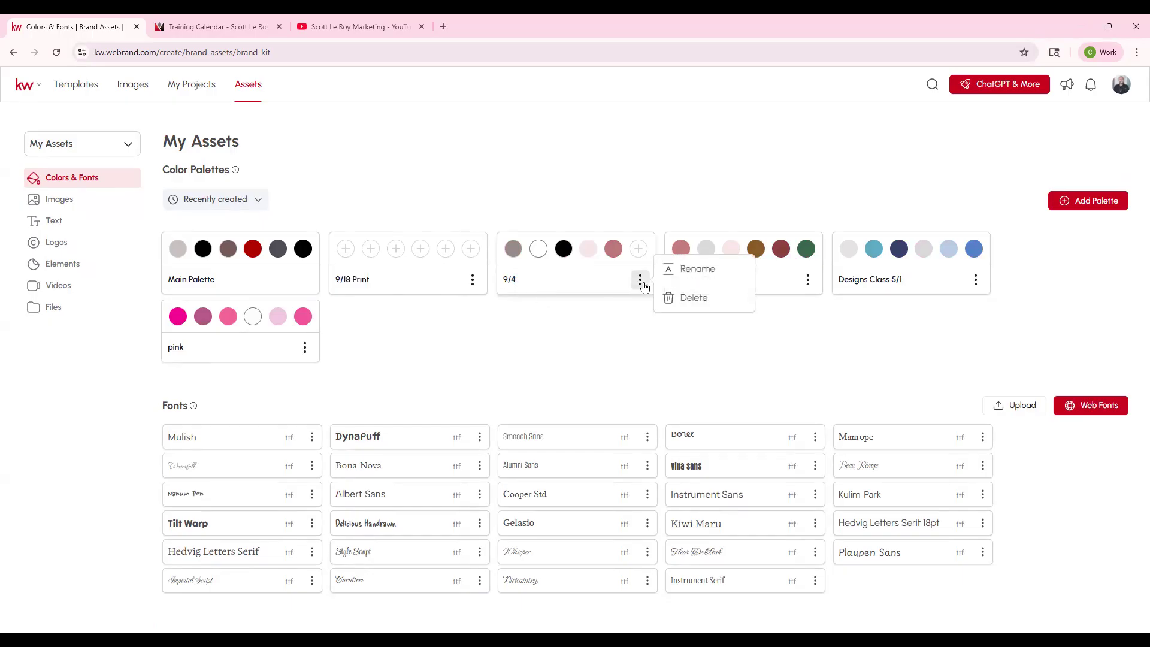
click(698, 304)
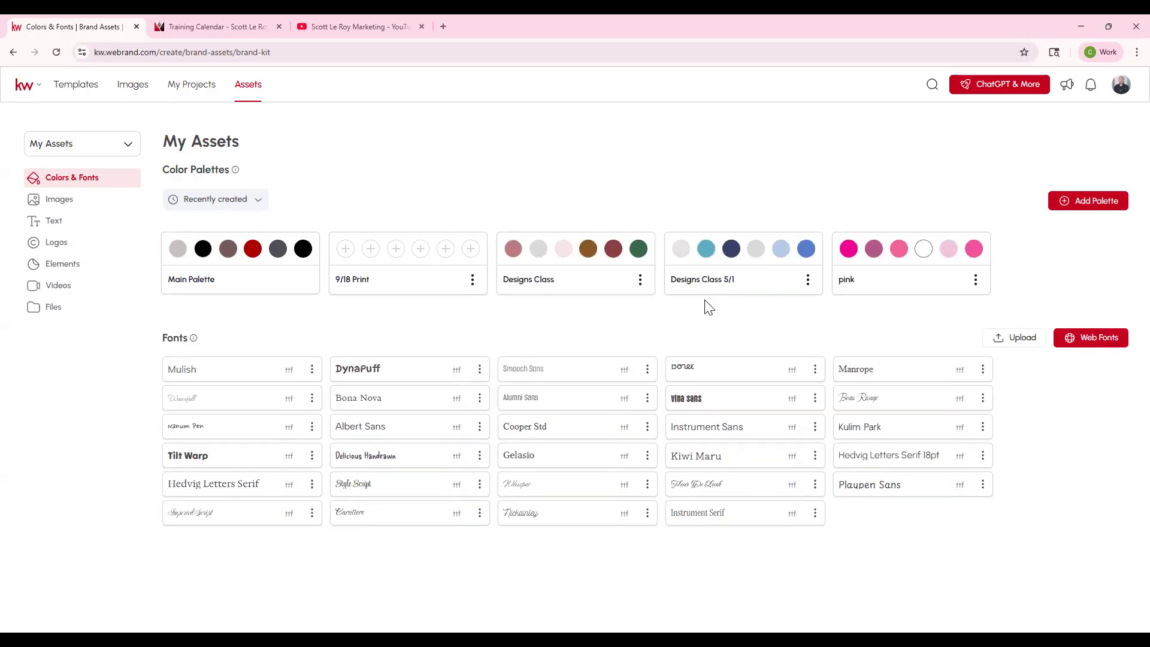
click(640, 280)
click(688, 308)
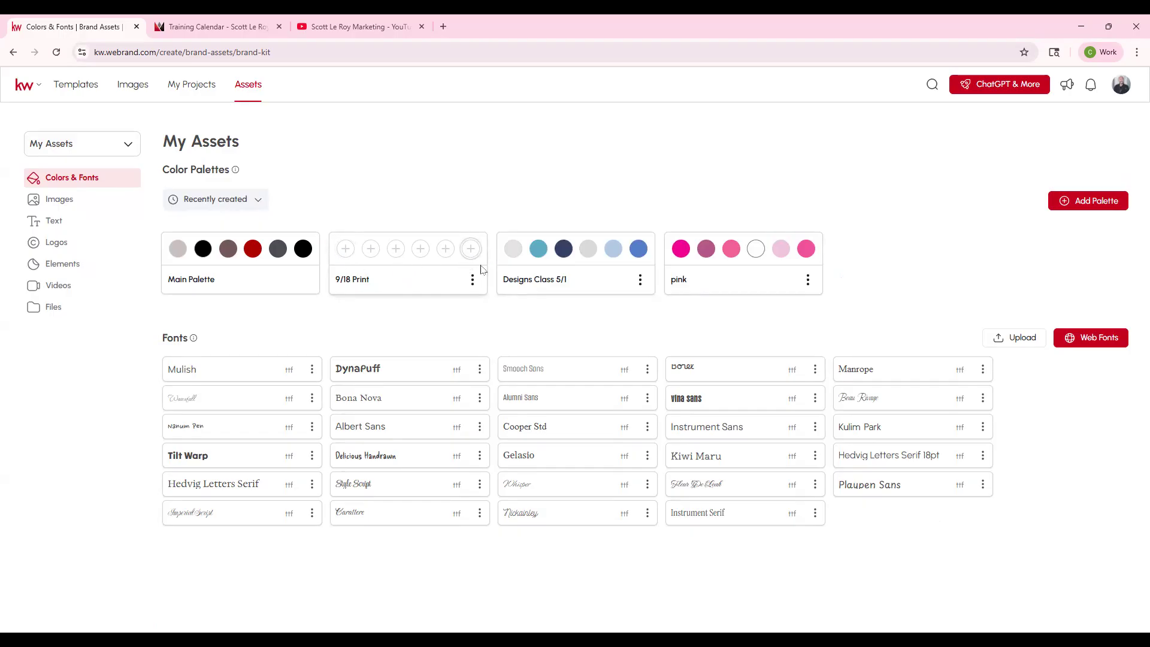
click(551, 281)
- Fill the first two 9/18 Print swatches with dark red (RGB 111, 11, 11) and golden orange (RGB 219, 146, 20)
click(346, 249)
mouse_move(333, 267)
mouse_down()
mouse_move(362, 285)
mouse_move(454, 304)
mouse_up()
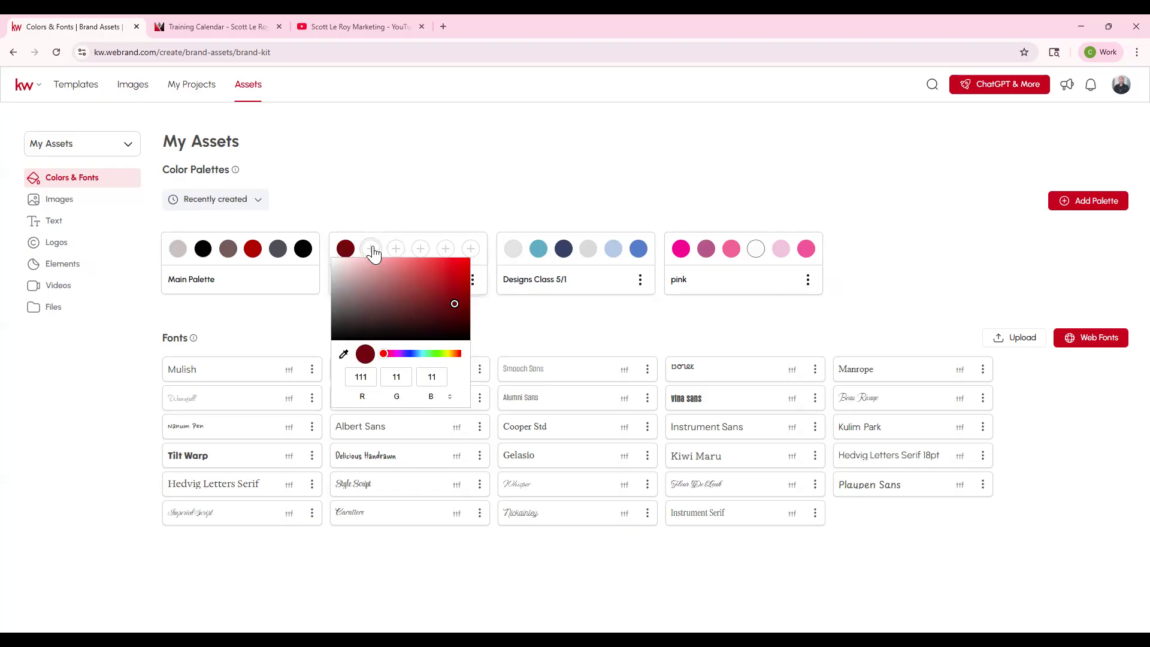
click(371, 248)
drag(462, 353, 478, 354)
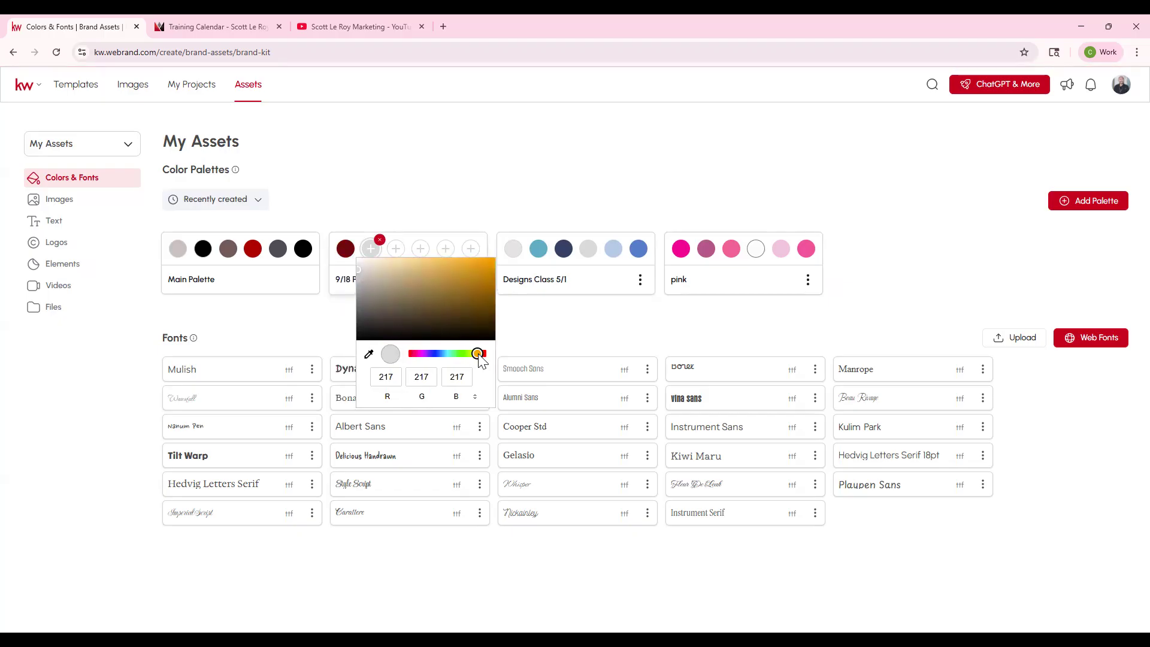
mouse_move(461, 294)
mouse_down()
mouse_move(454, 303)
mouse_move(420, 280)
mouse_move(445, 271)
mouse_move(482, 294)
mouse_move(480, 269)
mouse_up()
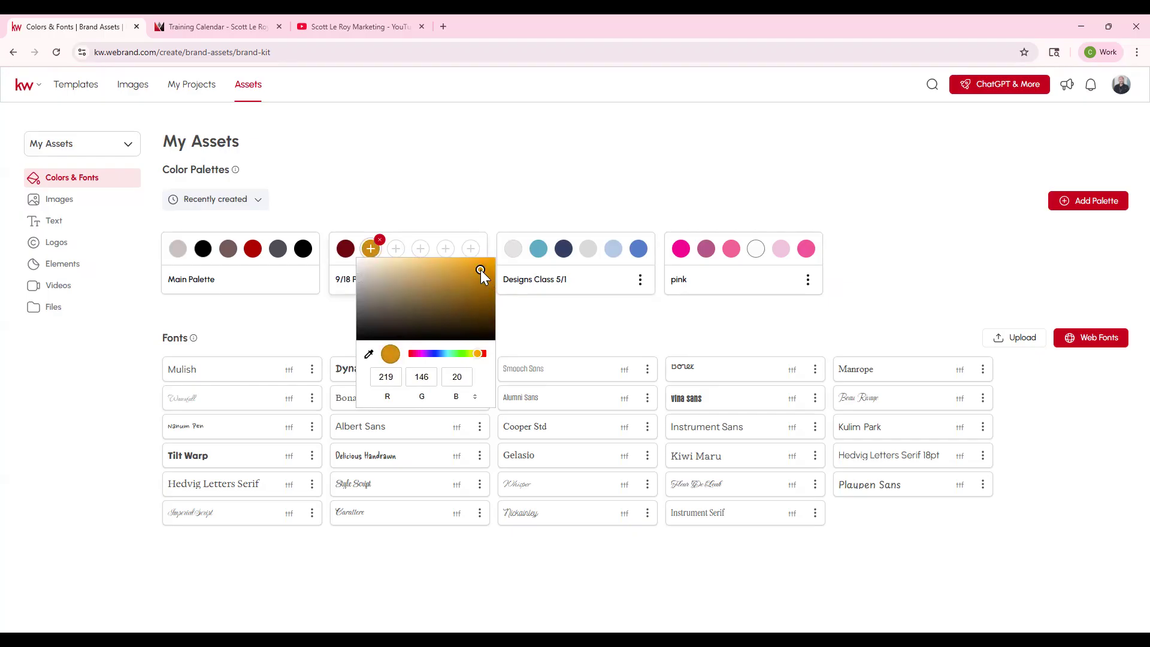
click(537, 334)
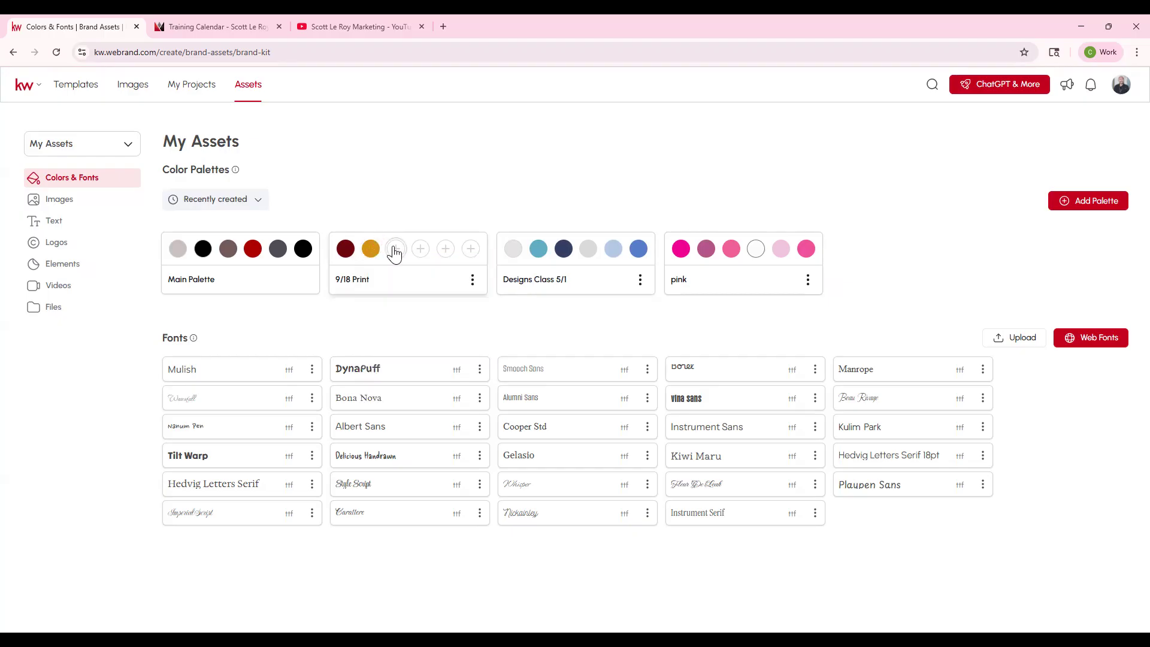
- Fill the third 9/18 Print swatch with the red sampled from the Main Palette (RGB 171, 0, 0)
click(394, 249)
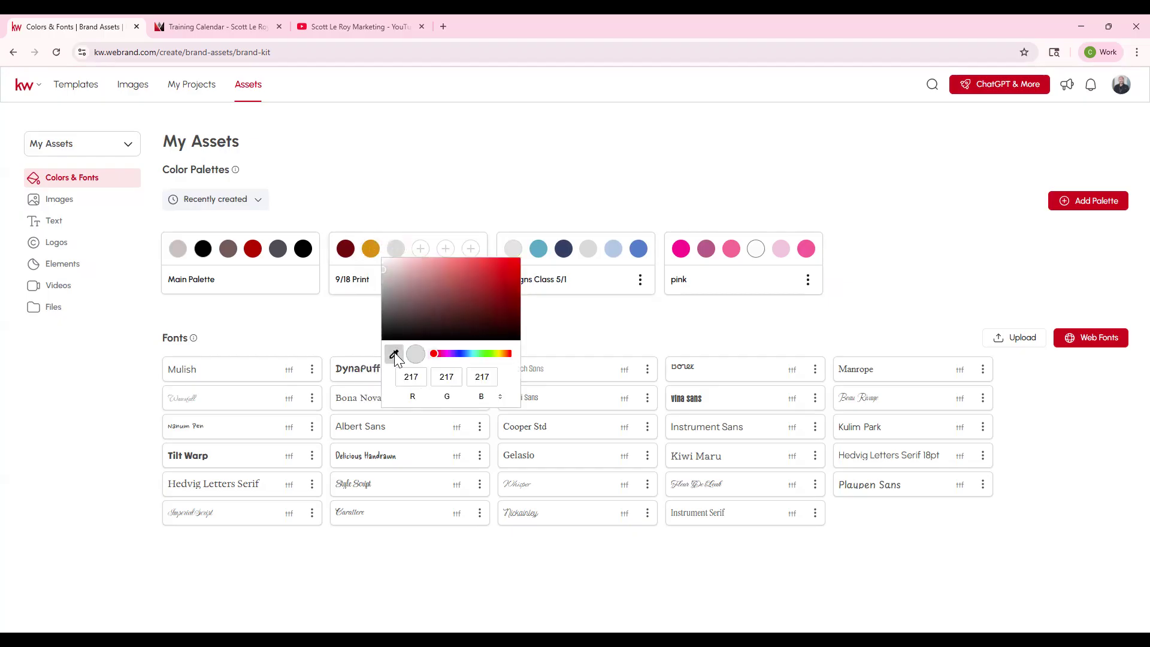
click(394, 356)
click(254, 250)
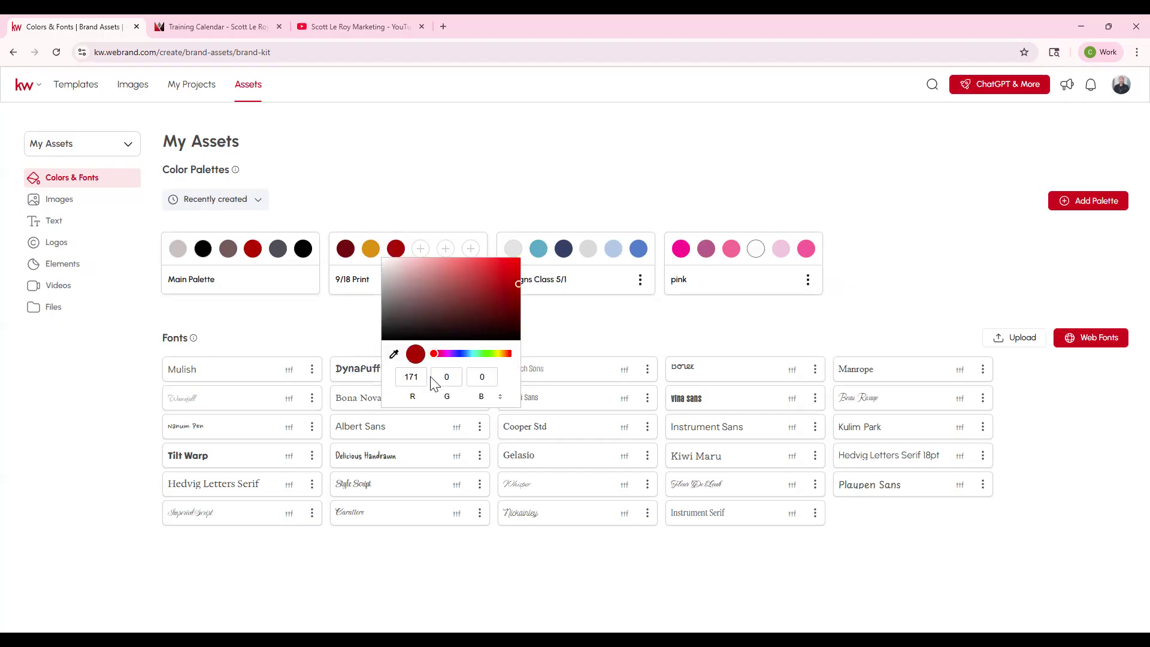
click(395, 354)
- Check the color format options for the fourth 9/18 Print swatch, and fill it with muted green (RGB 87, 127, 95)
click(420, 255)
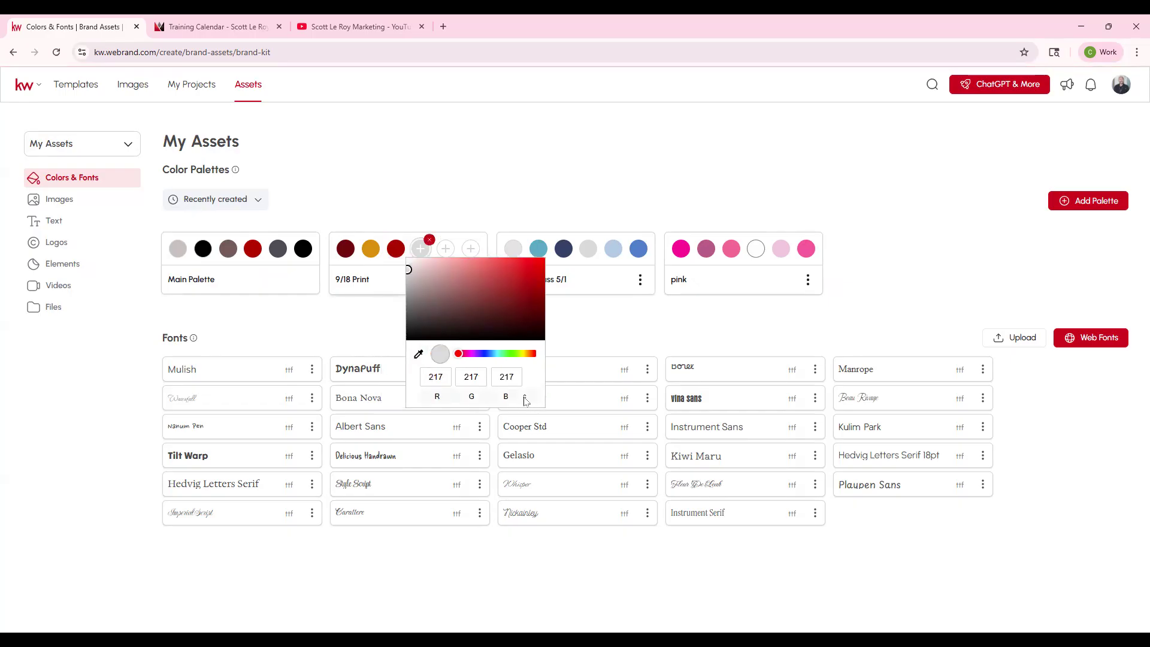
click(525, 399)
click(525, 398)
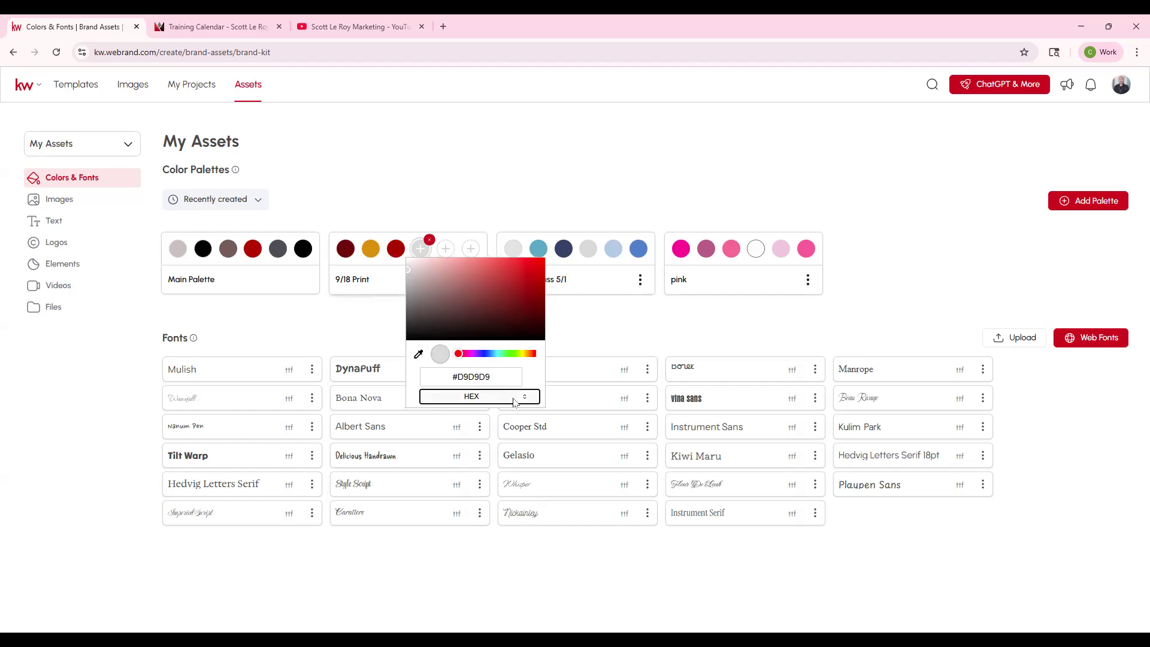
click(525, 399)
drag(469, 354, 508, 355)
drag(488, 286, 450, 299)
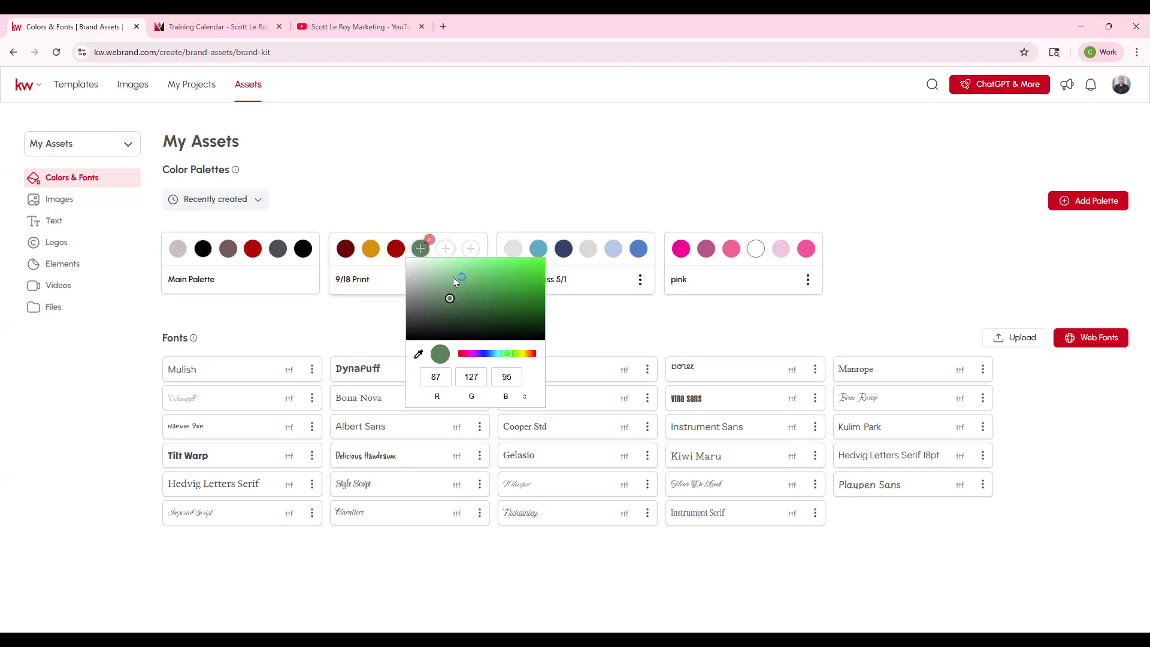
- Fill the fifth 9/18 Print swatch with white and the sixth with near-black
click(447, 251)
click(469, 250)
click(482, 327)
drag(481, 328, 469, 335)
click(501, 190)
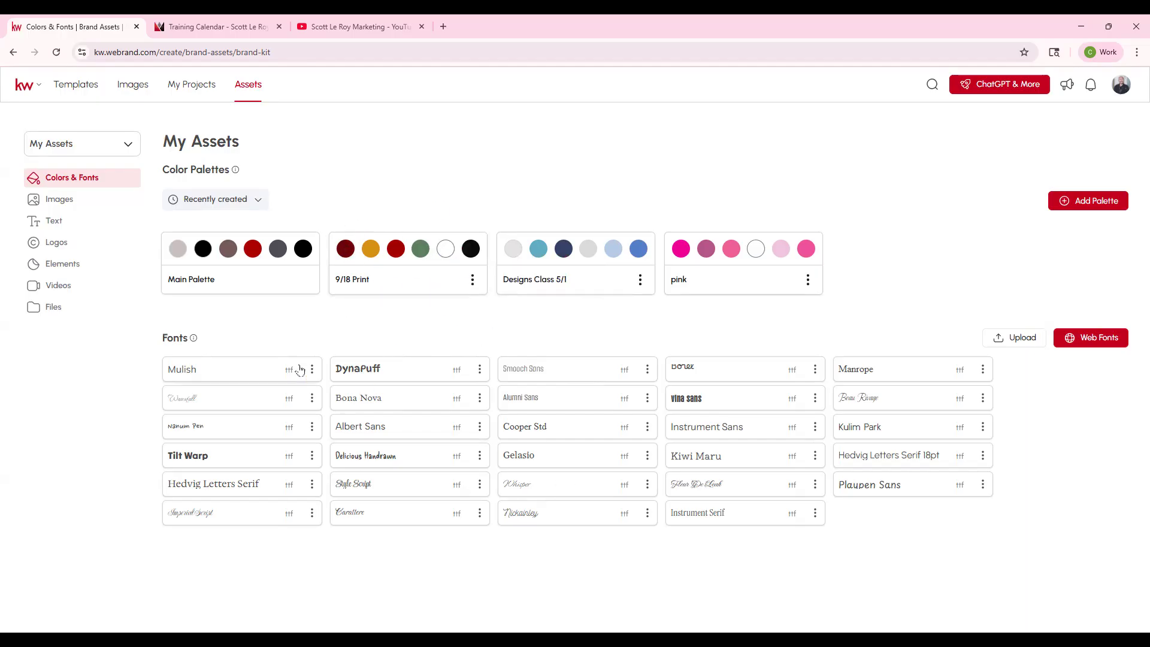
- Add the Mogra web font to the fonts in My Assets
click(1080, 337)
click(1080, 339)
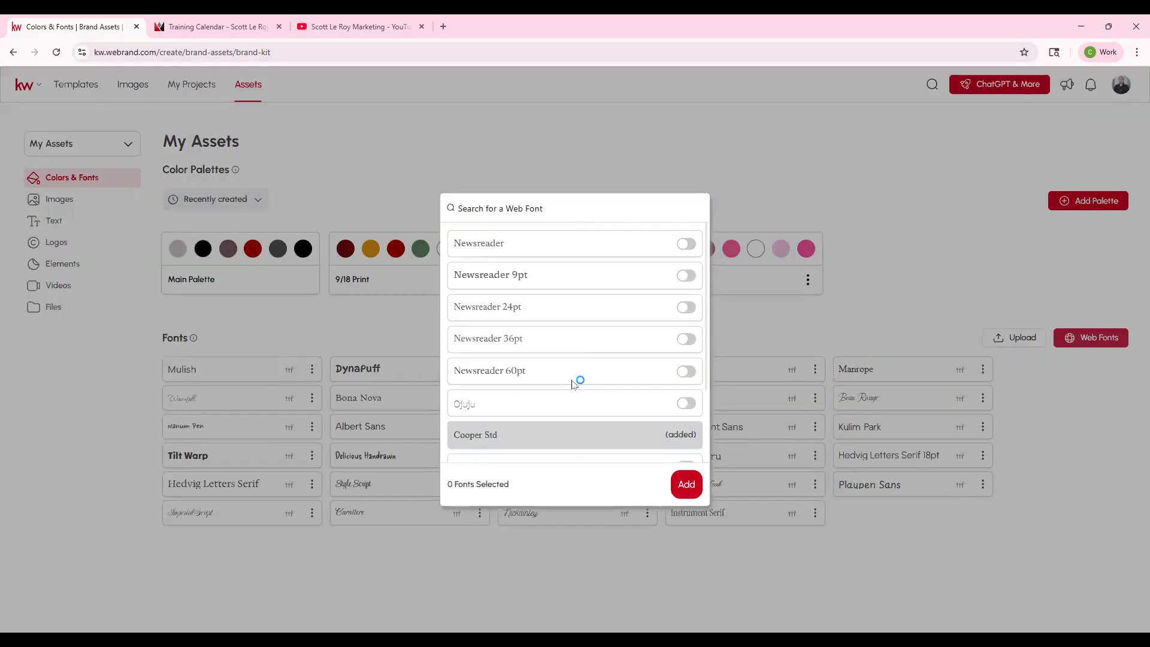
scroll(576, 380, down, 2)
scroll(571, 379, down, 10)
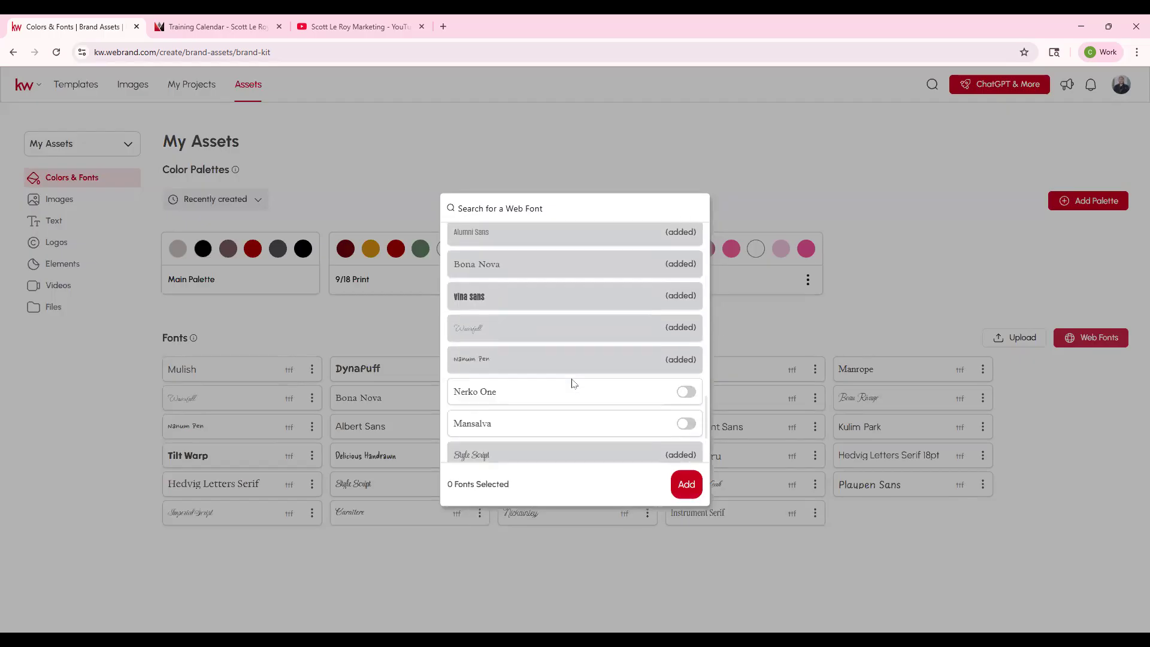
scroll(573, 379, down, 6)
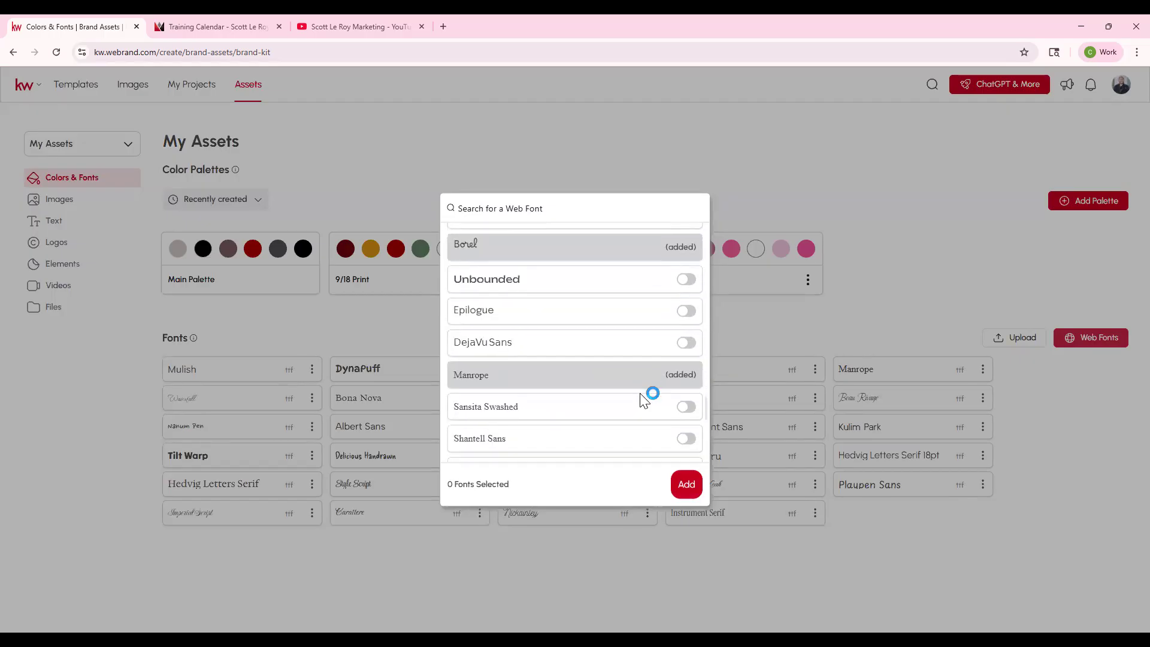
scroll(682, 410, down, 5)
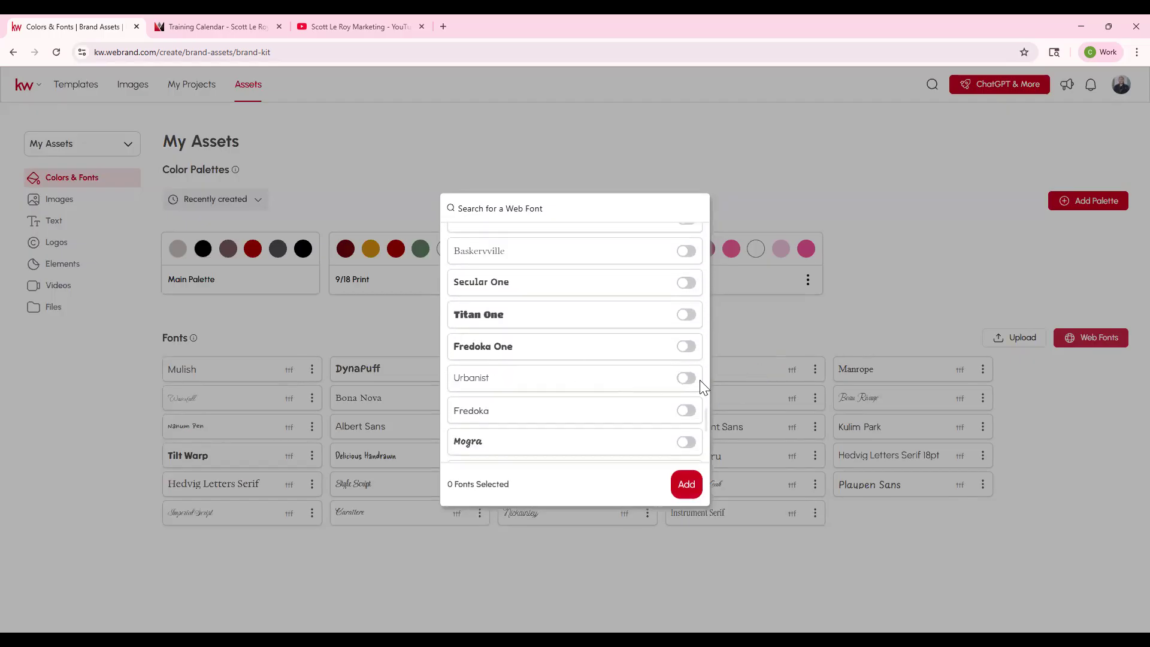
click(686, 442)
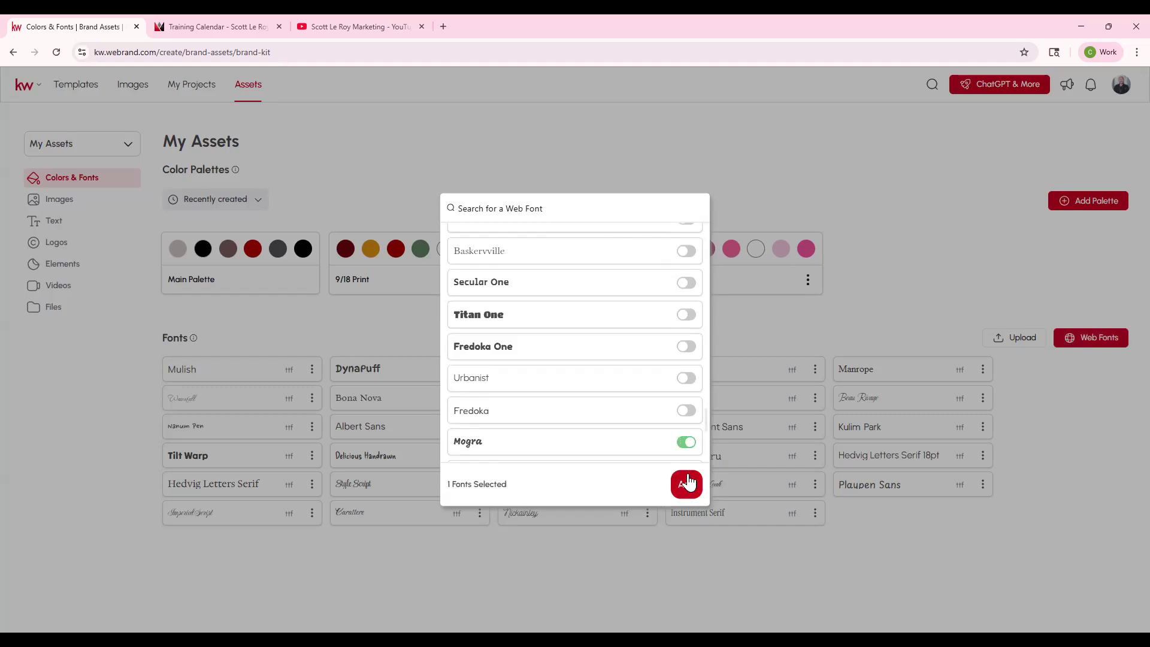
click(687, 482)
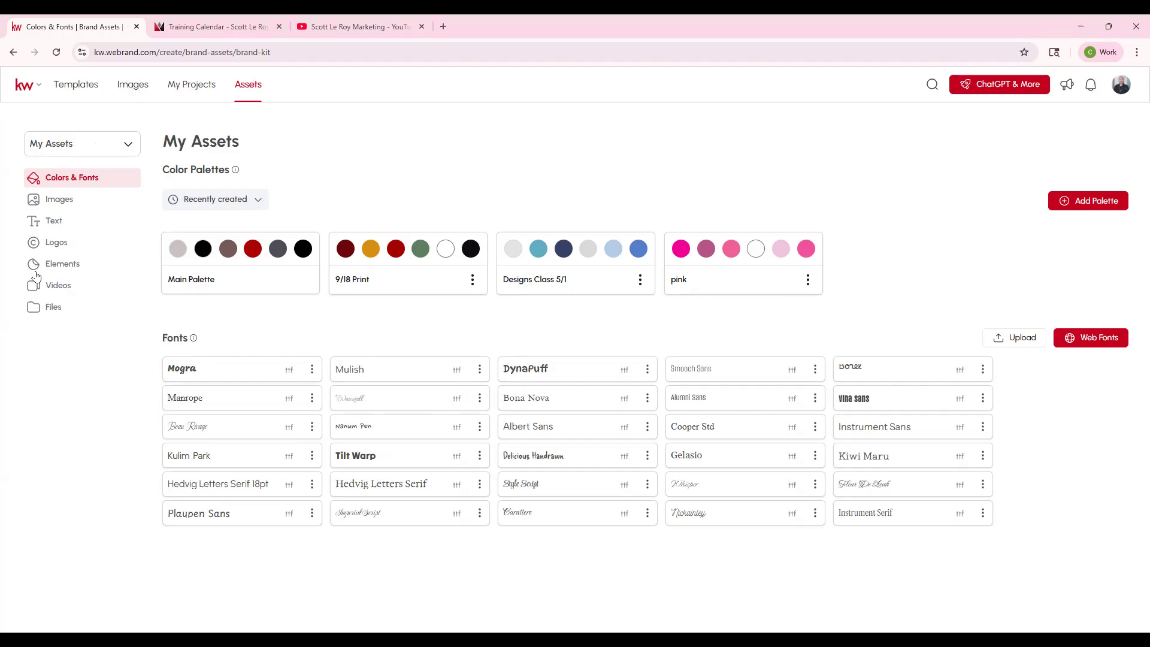
- Open the Images section of My Assets, and look through the saved images
click(48, 205)
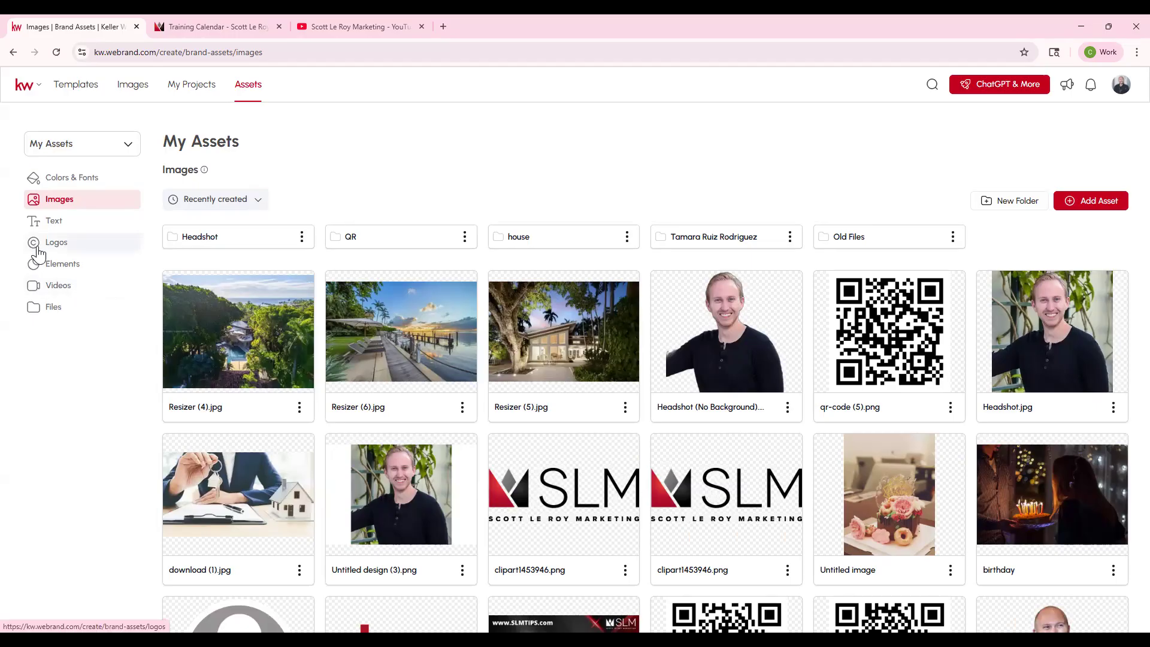
scroll(490, 362, down, 8)
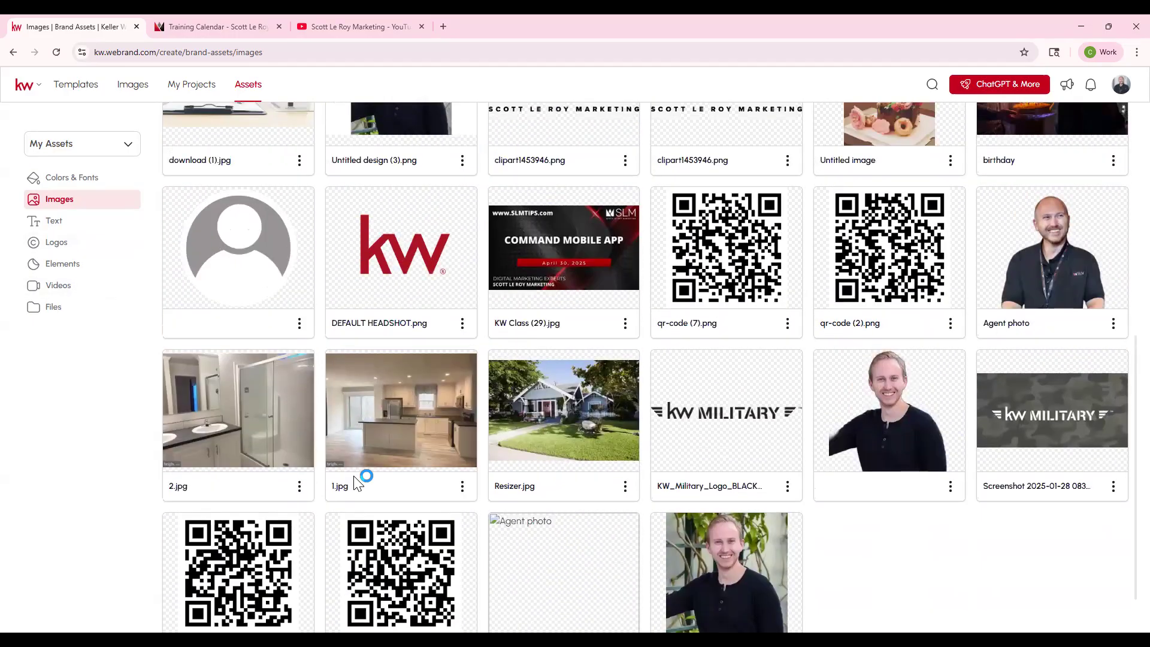
scroll(657, 384, up, 8)
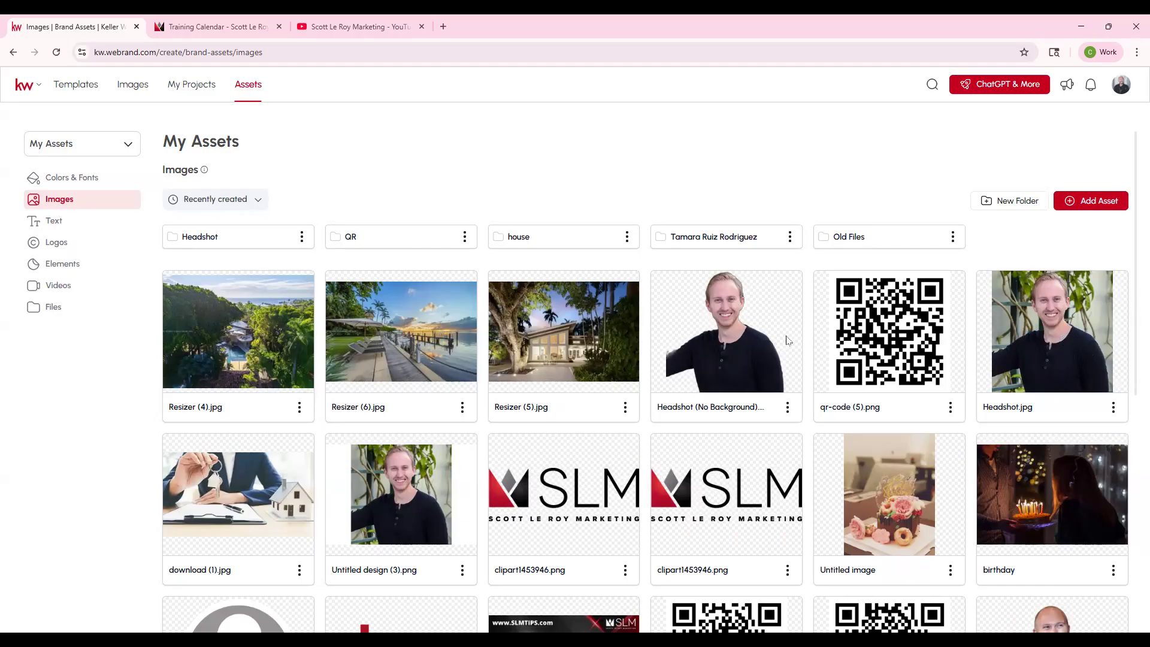
- Remove the background from Headshot.jpg, and delete the new background-free copy
click(1112, 409)
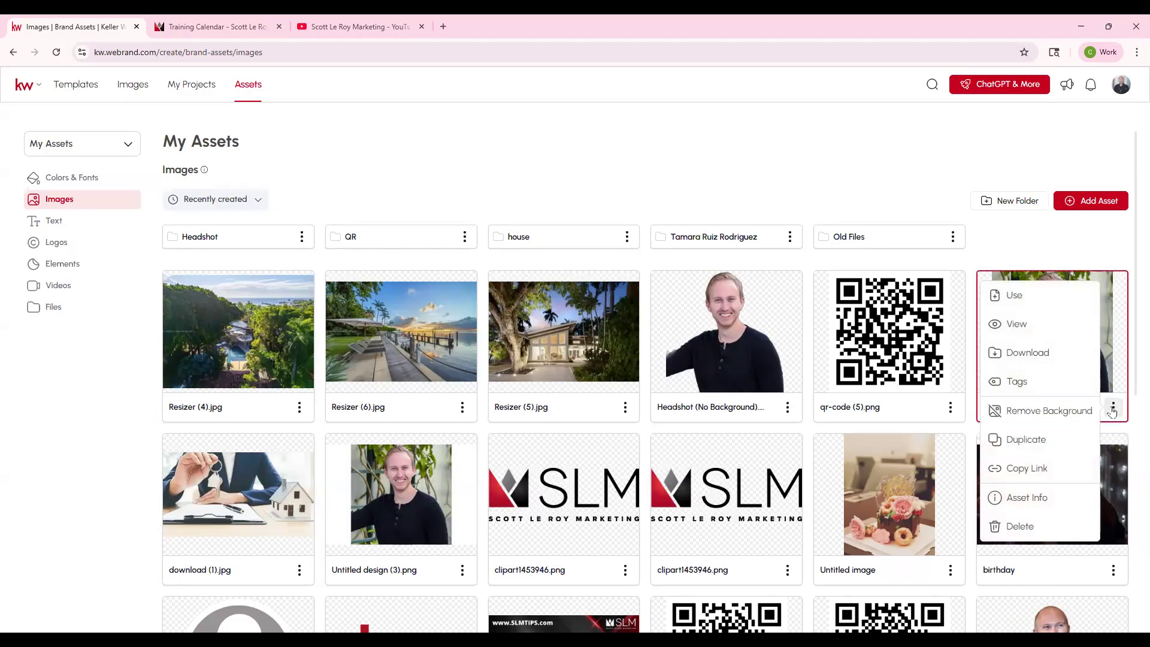
click(1040, 412)
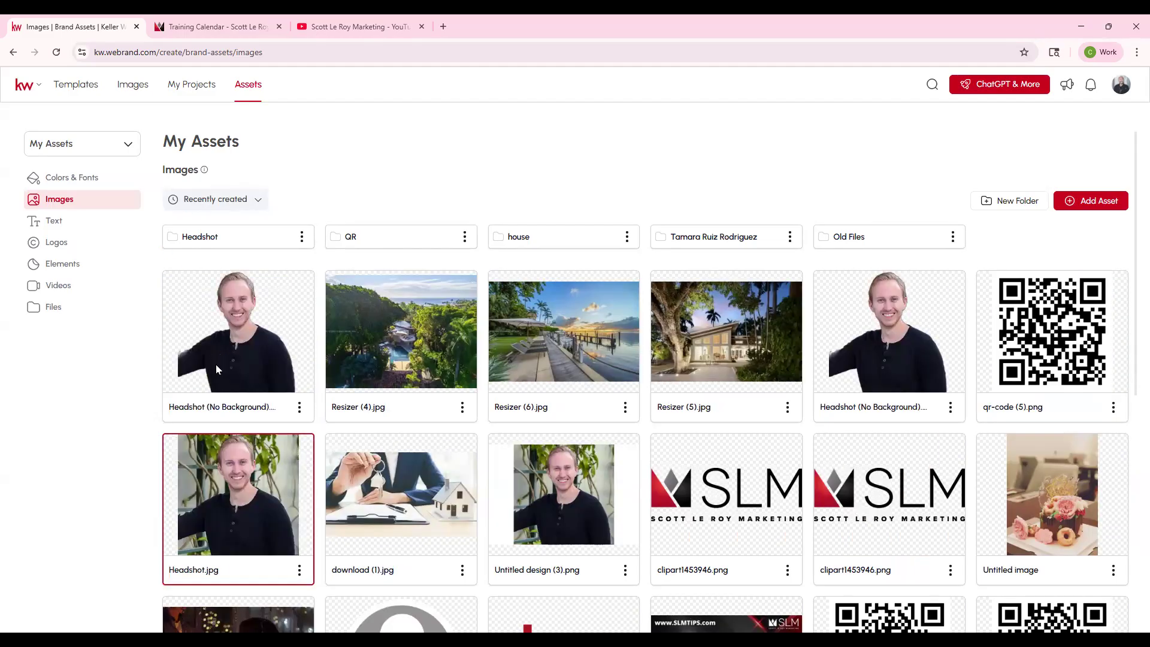
click(298, 406)
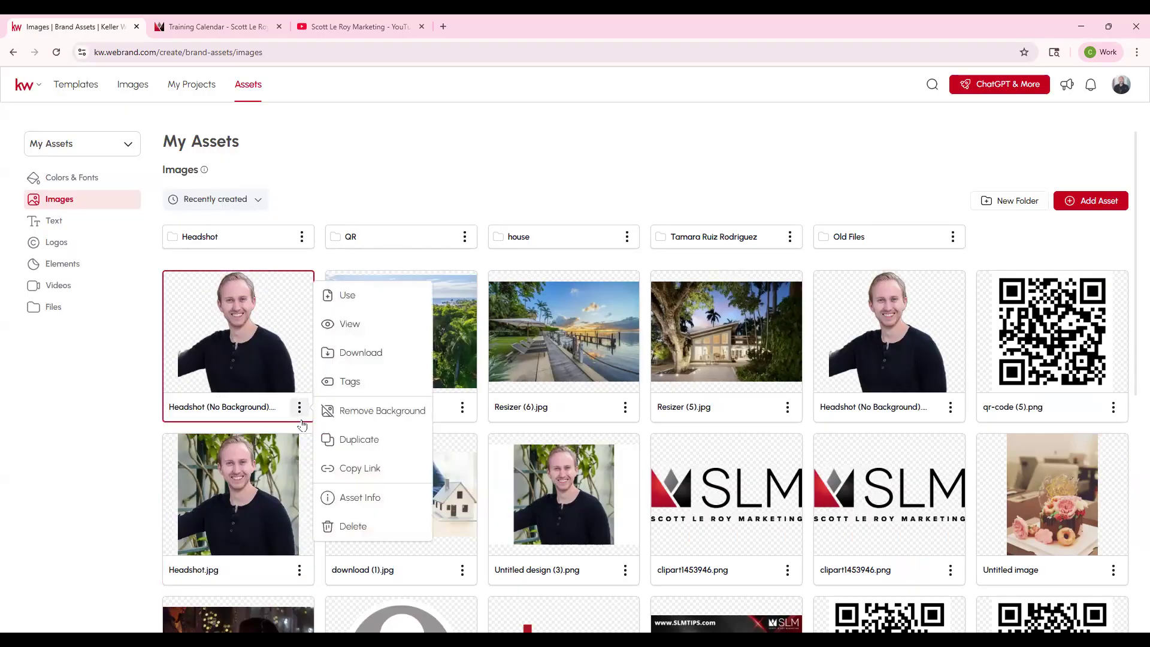
click(354, 526)
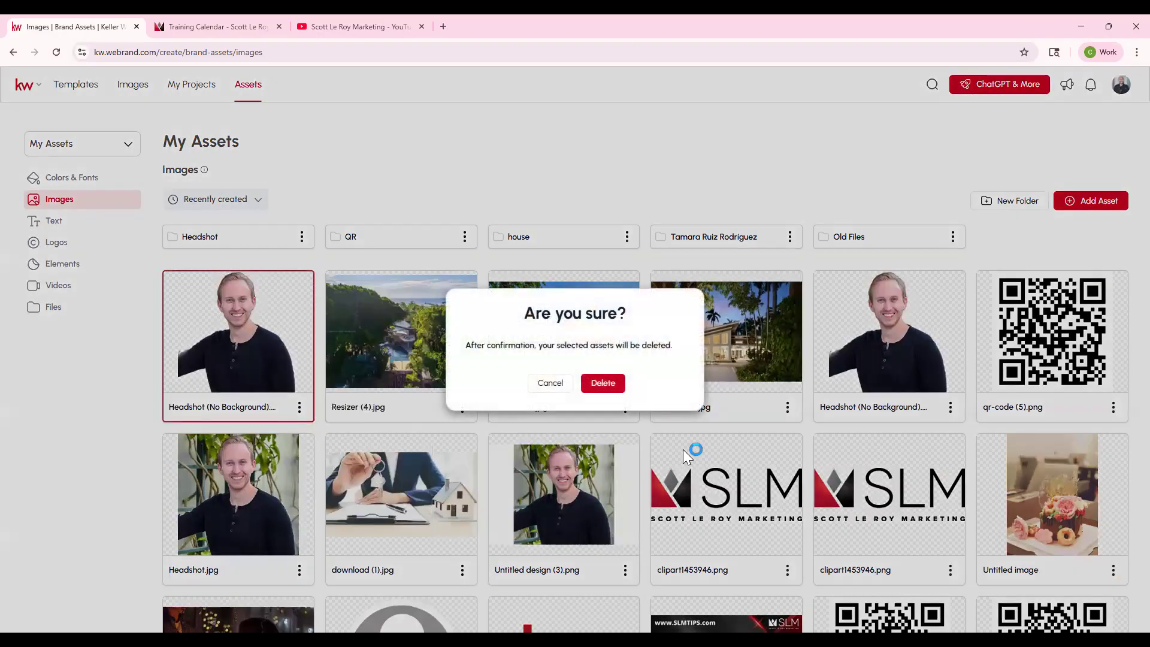
click(603, 384)
- Remove the background from the camouflage KW Military screenshot, and delete the new background-free copy
scroll(650, 412, down, 10)
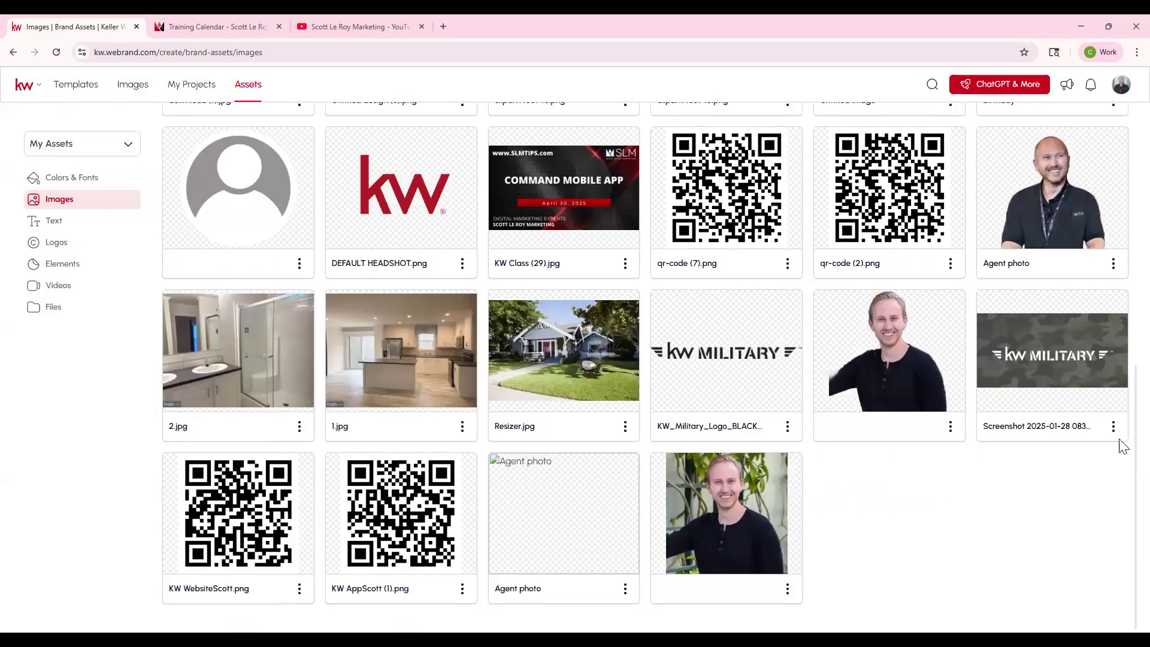
click(1114, 426)
click(1079, 427)
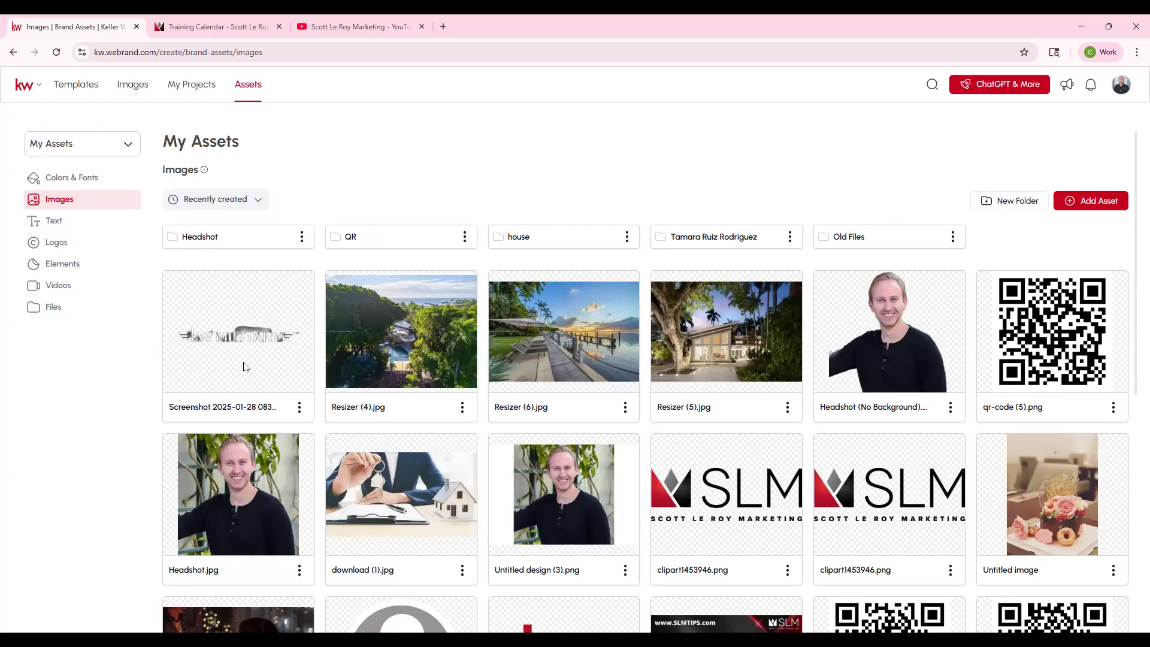
click(299, 407)
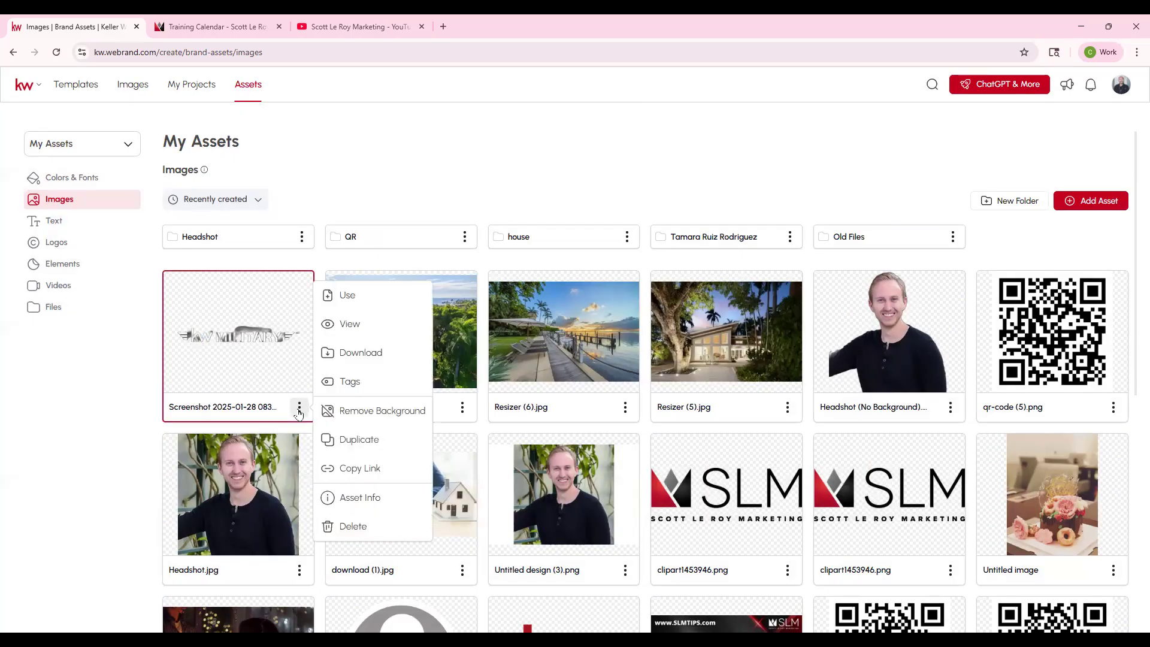
click(353, 526)
click(606, 387)
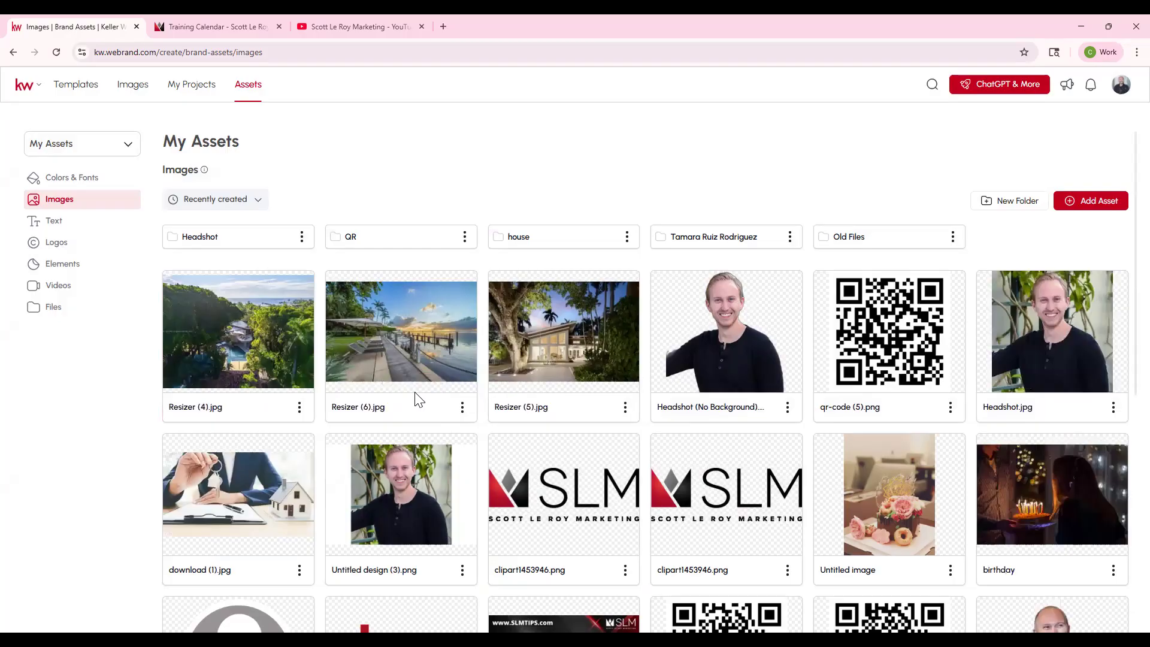
- Check the actions available for the Resizer (4).jpg image, including Copy Link, without choosing one
click(299, 407)
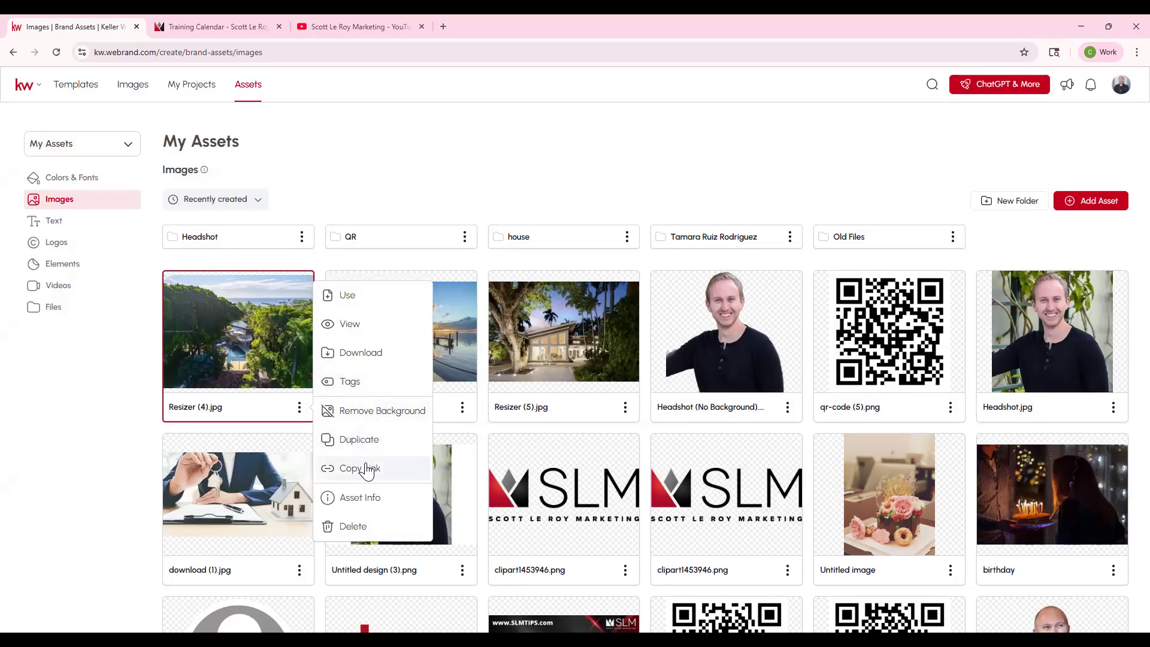
click(439, 151)
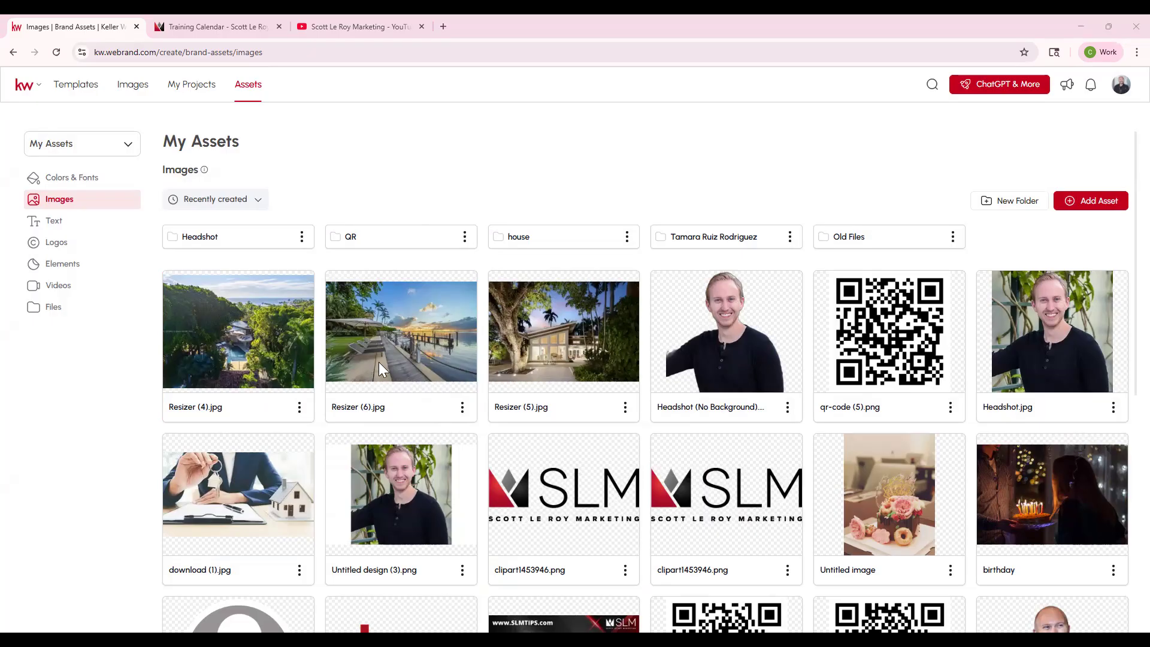
- Look through the contact, website, tag line and bio entries in the Text assets, and open the Logos section
click(67, 222)
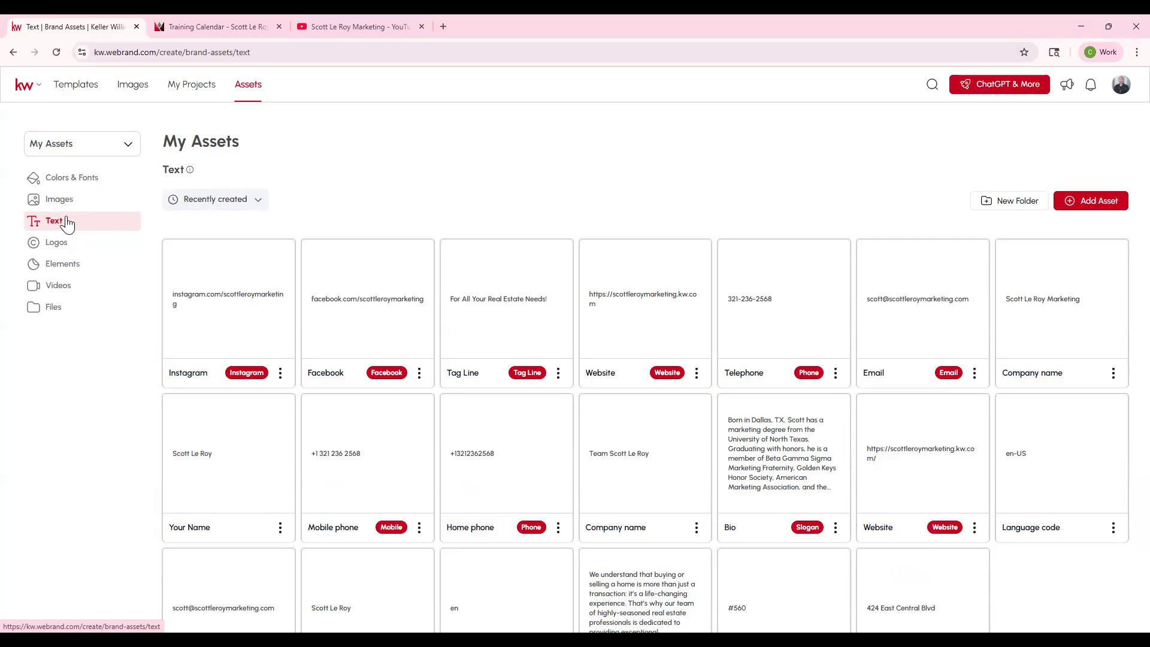
scroll(961, 367, down, 2)
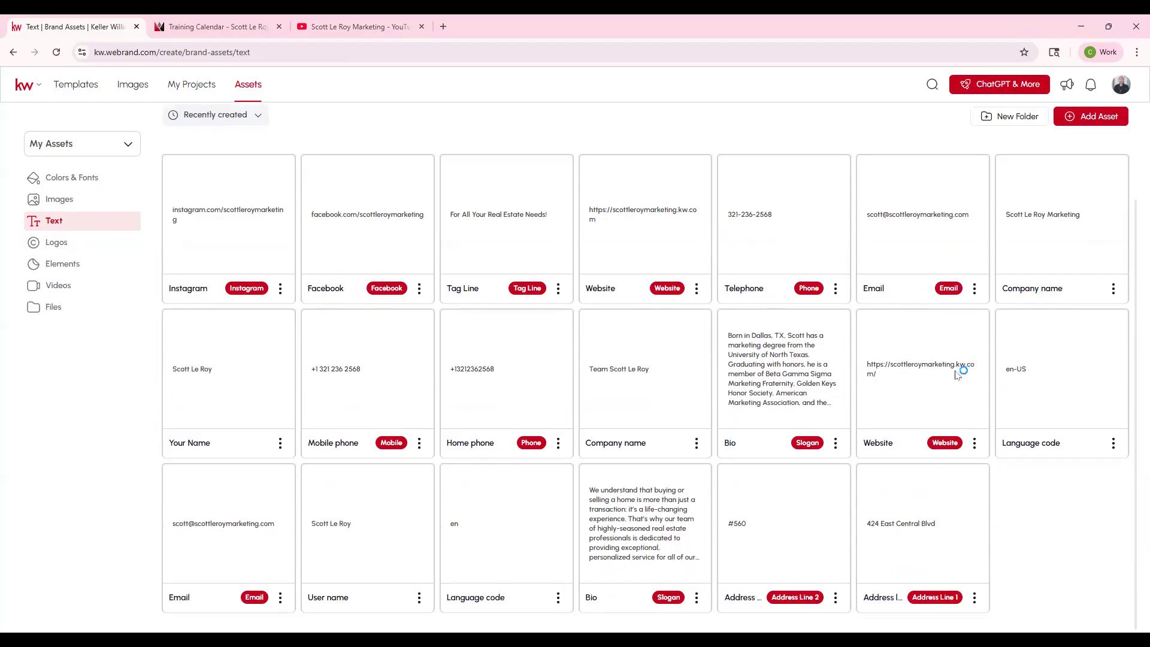
scroll(945, 392, up, 1)
scroll(944, 391, down, 1)
scroll(949, 395, up, 2)
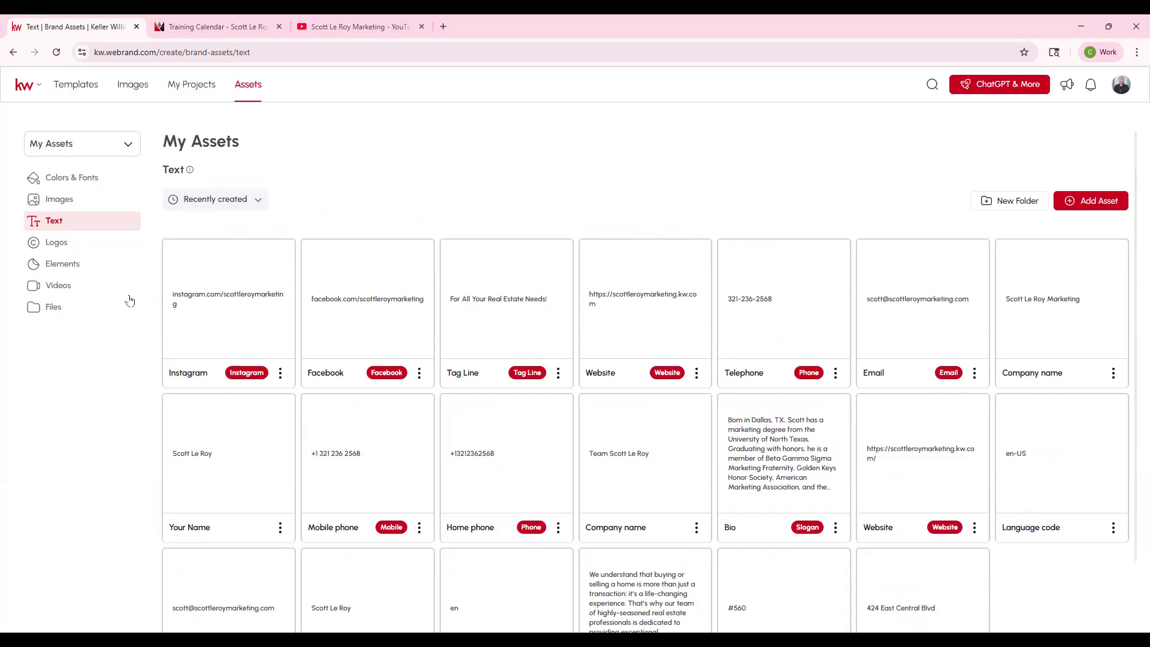
click(73, 249)
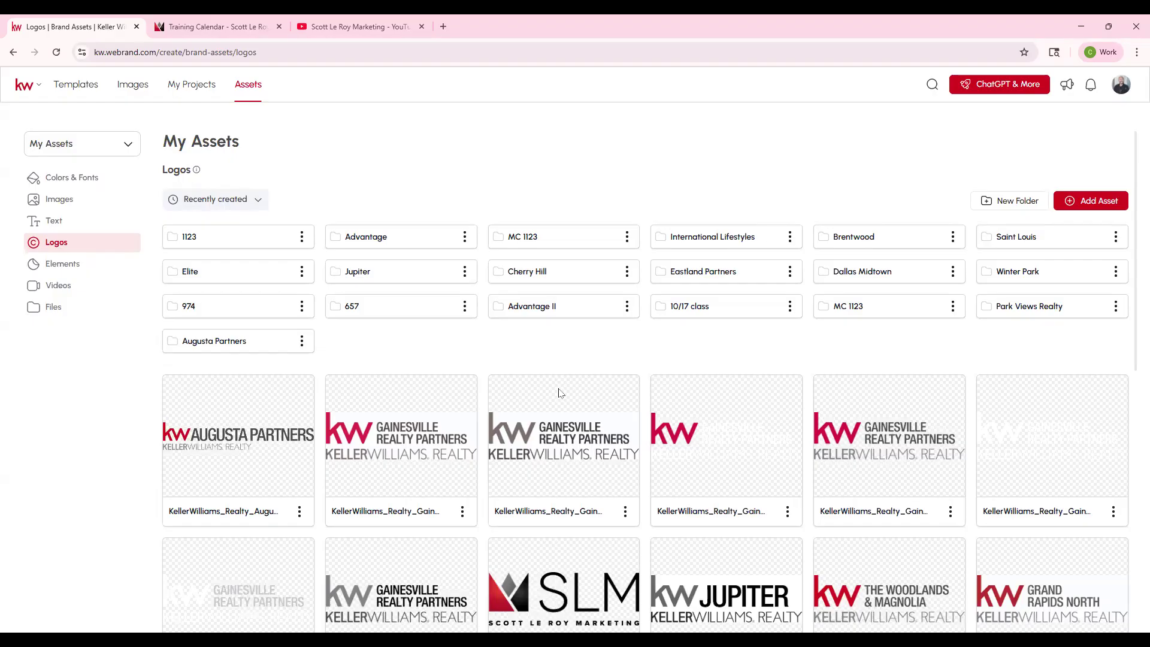
- Open agent.kw.com in a new browser tab, and go to the Connect learning area
click(441, 31)
text(agent.kw.com)
key(Return)
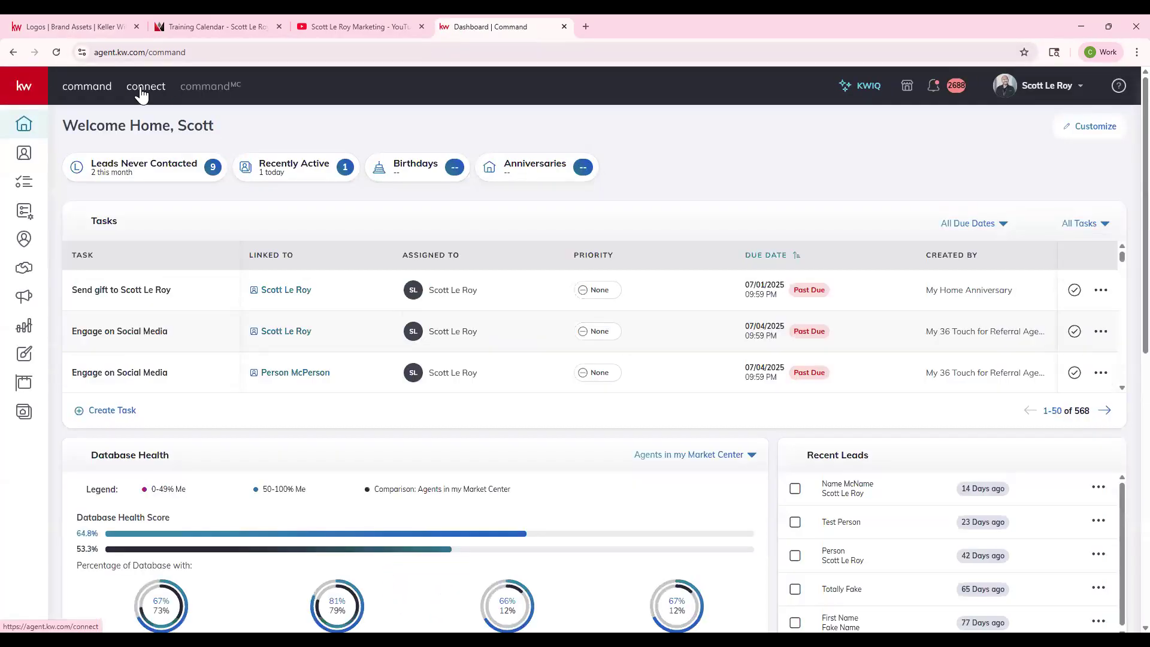
click(141, 90)
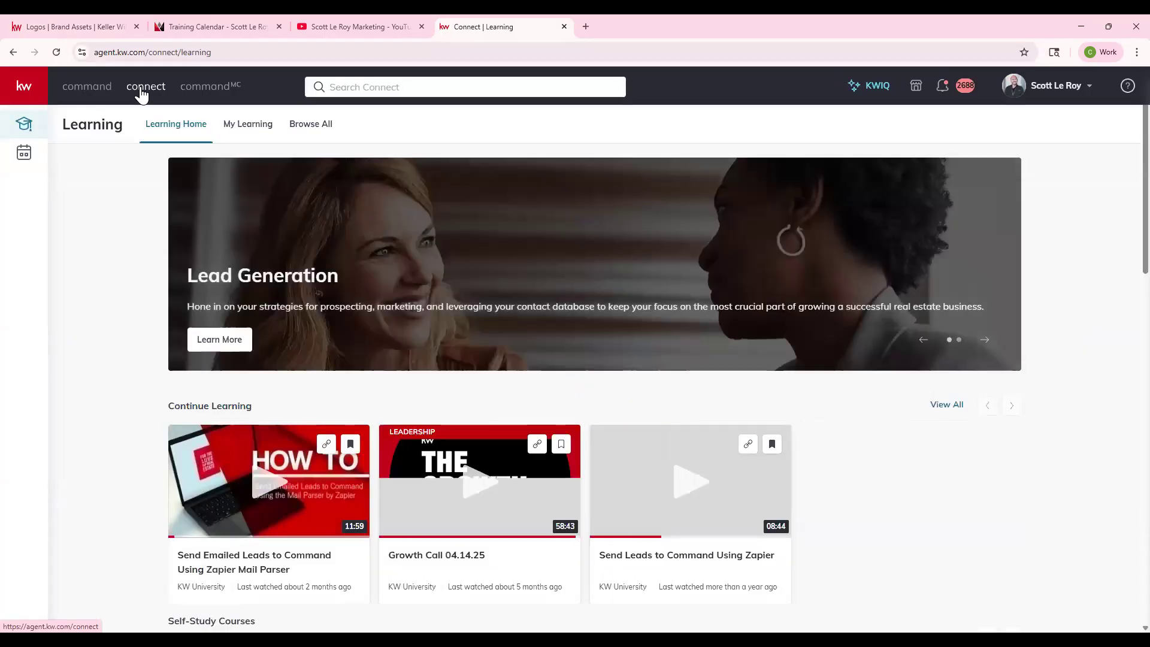
- Search Connect for "logos", and open the Logos and Branding website from the matching KW University resource
click(397, 87)
text(logos)
key(Return)
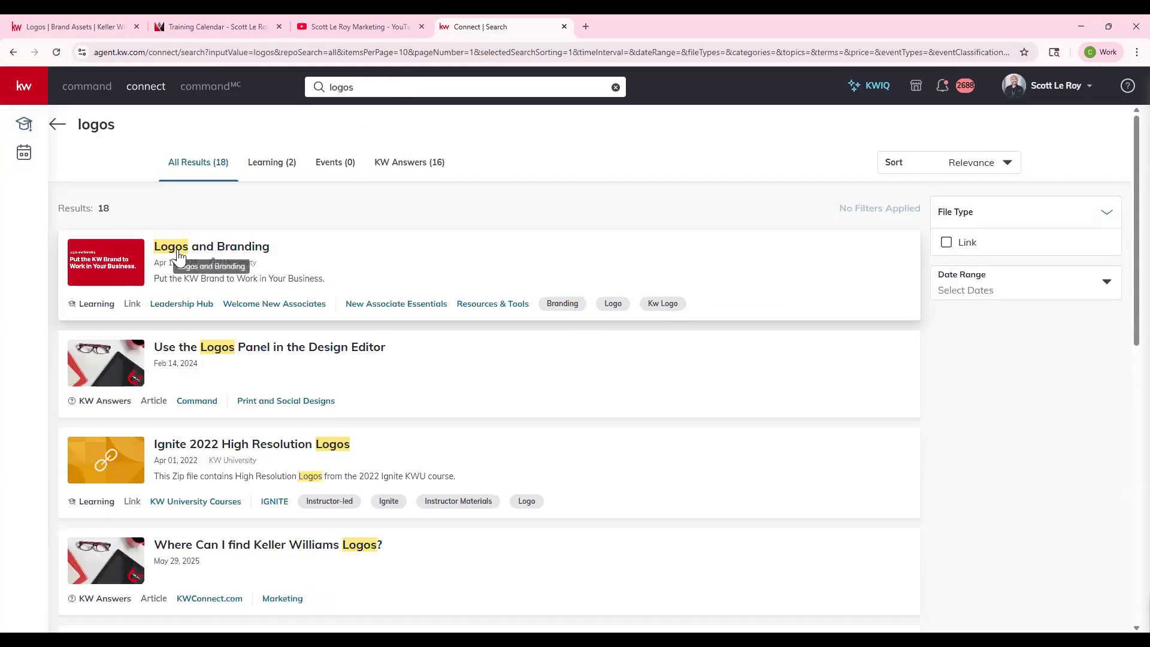
click(213, 251)
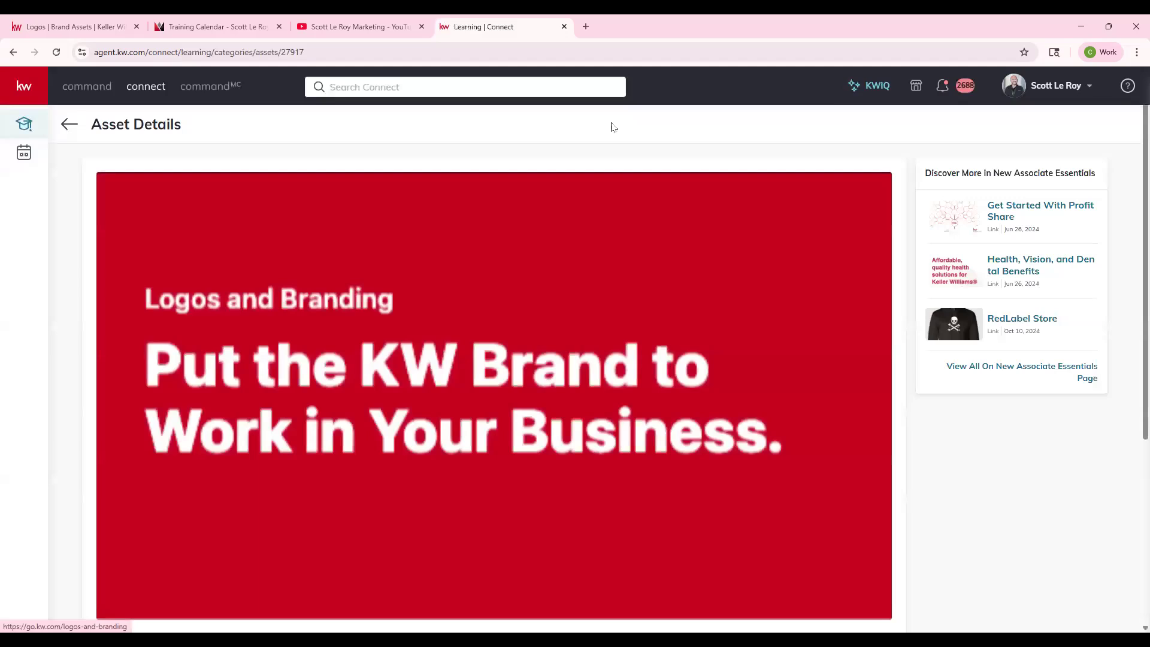
scroll(346, 421, down, 3)
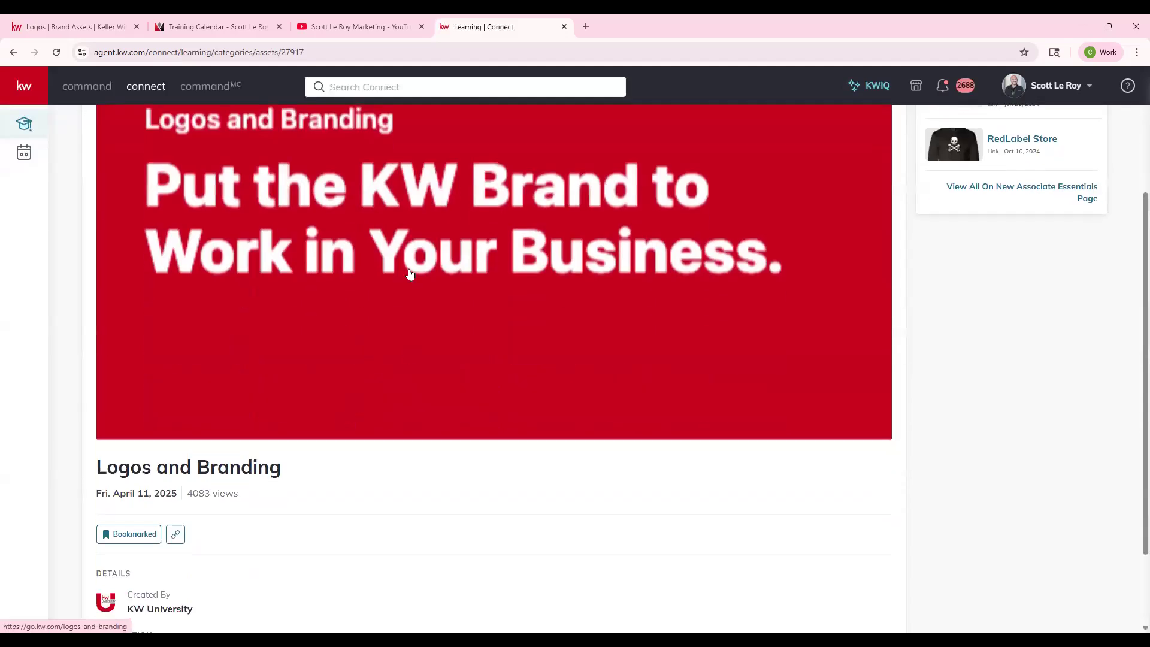
click(435, 193)
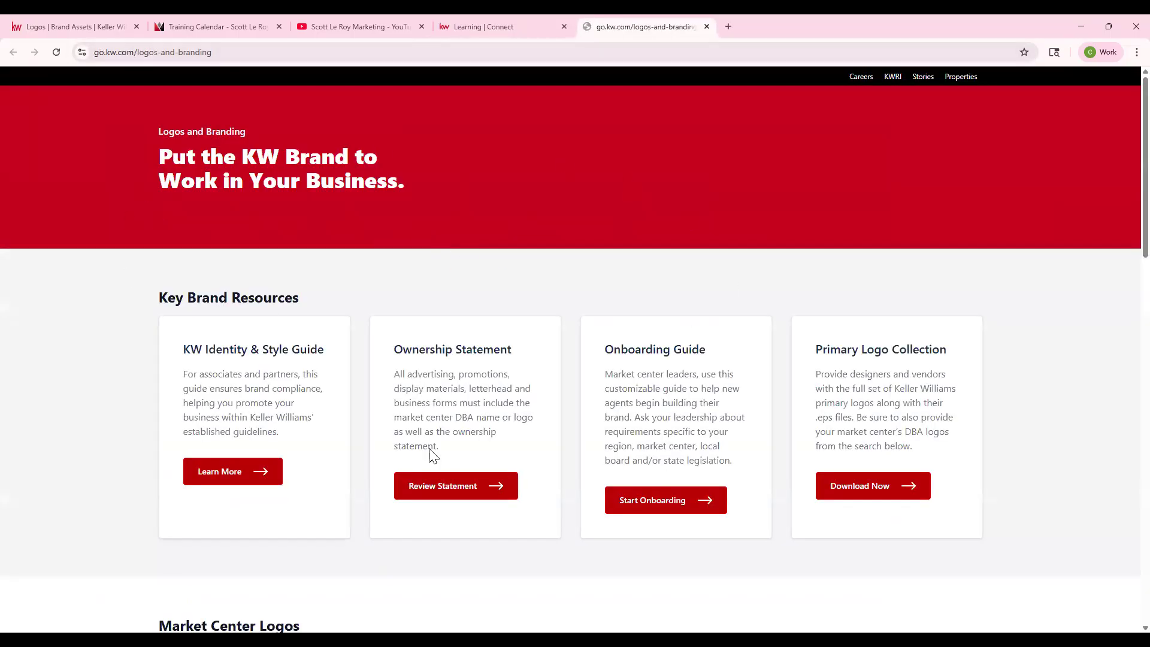
- Look over the key brand resources, market center logo information and Keller Williams logo variations on the Logos and Branding page
scroll(435, 449, down, 3)
scroll(435, 449, down, 6)
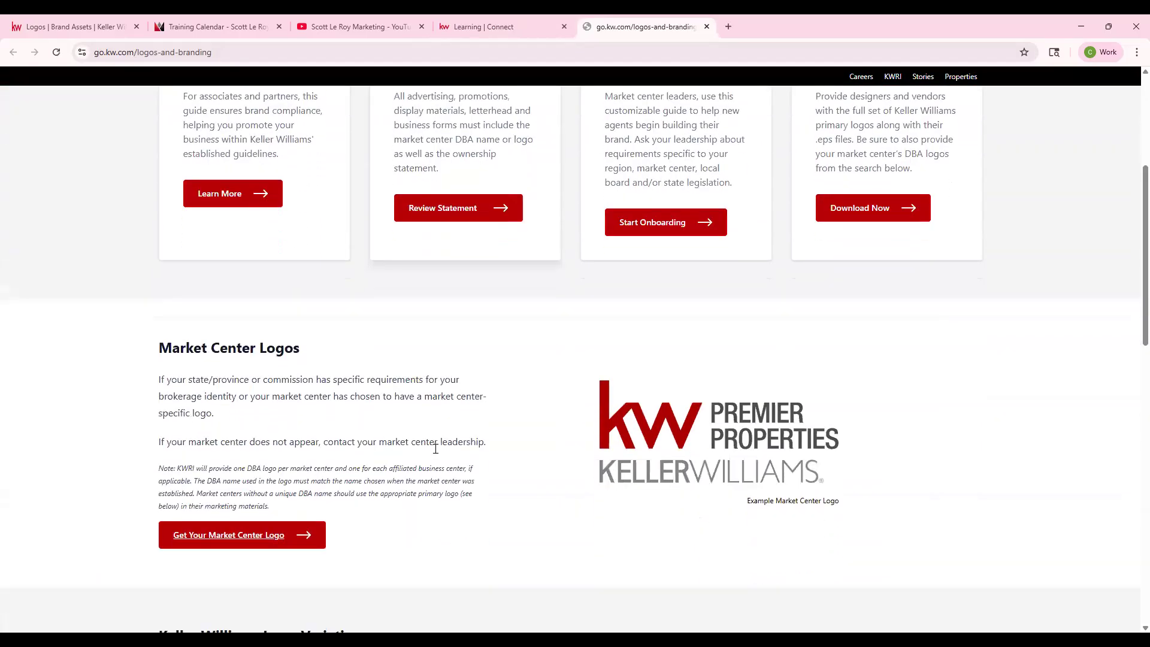
scroll(679, 473, down, 8)
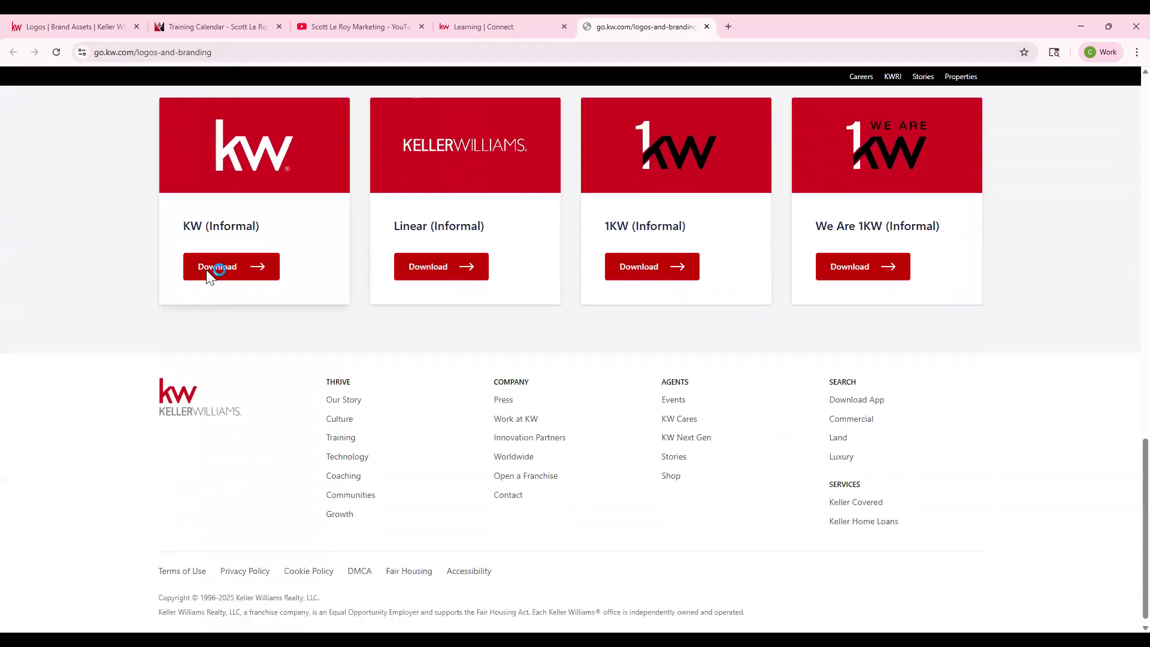
click(218, 267)
scroll(427, 170, up, 1)
scroll(427, 170, up, 2)
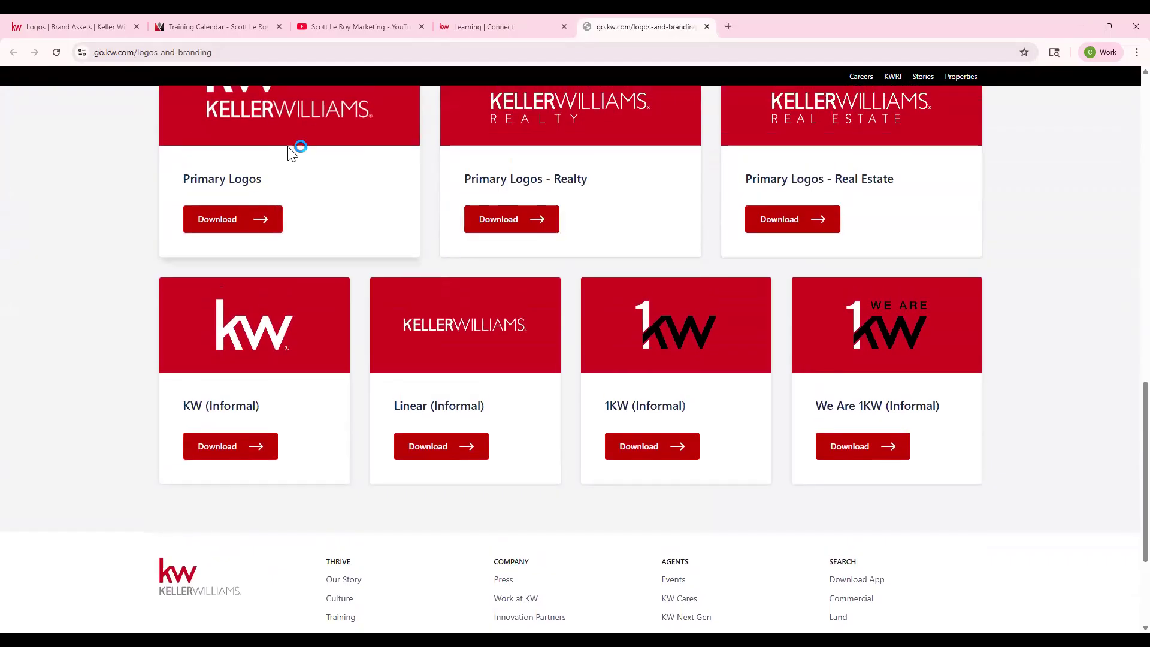
scroll(454, 358, up, 2)
scroll(453, 358, up, 5)
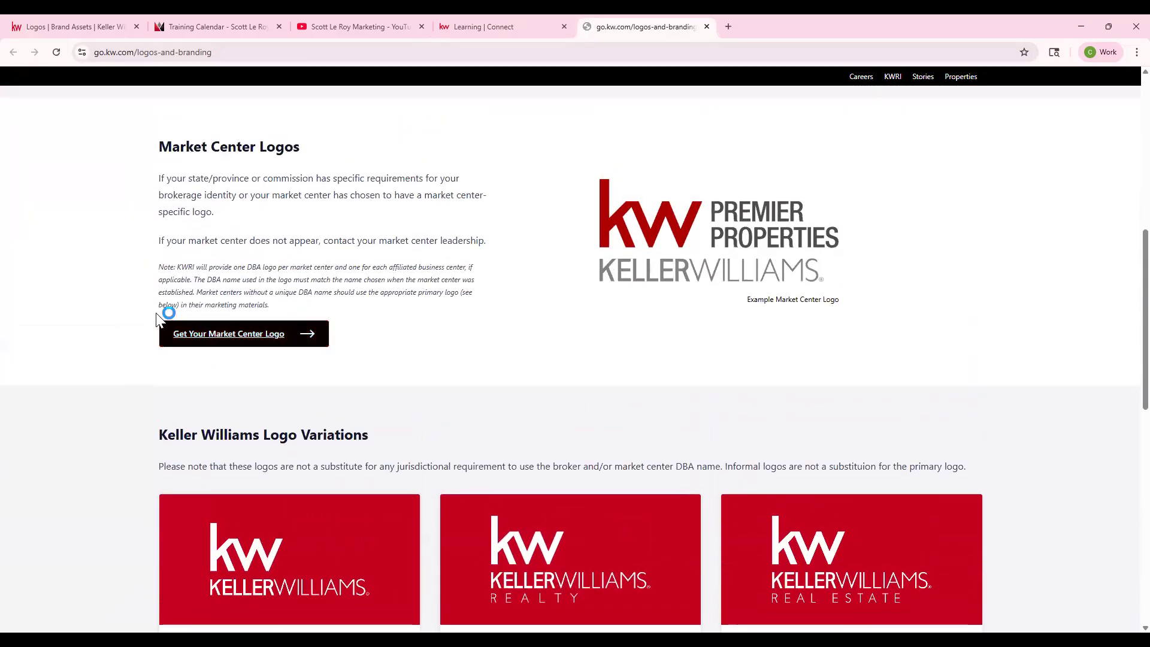
- Open the KW Market Center DBA Logos spreadsheet from the Logos and Branding page and select its web address
click(238, 341)
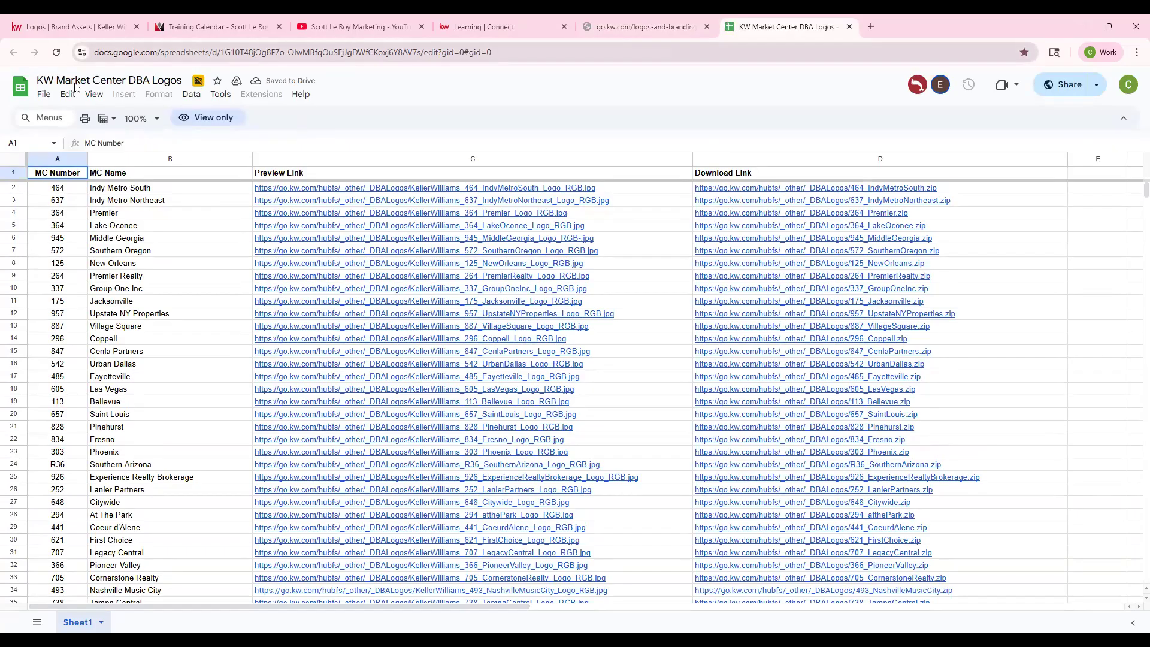
click(353, 51)
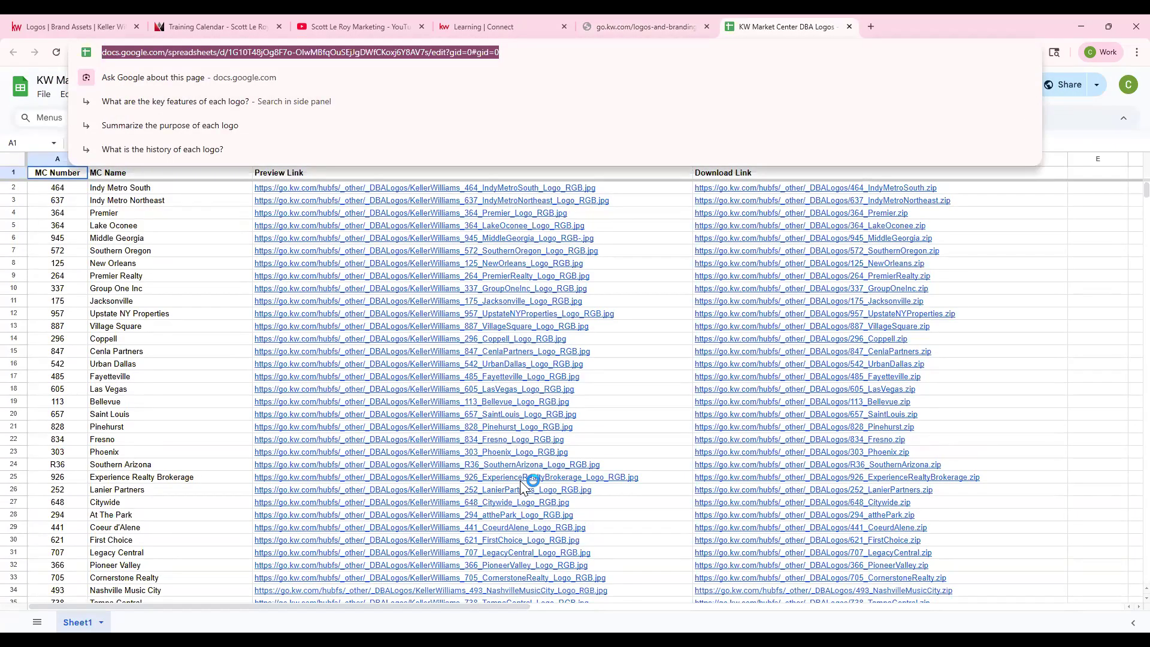
click(799, 527)
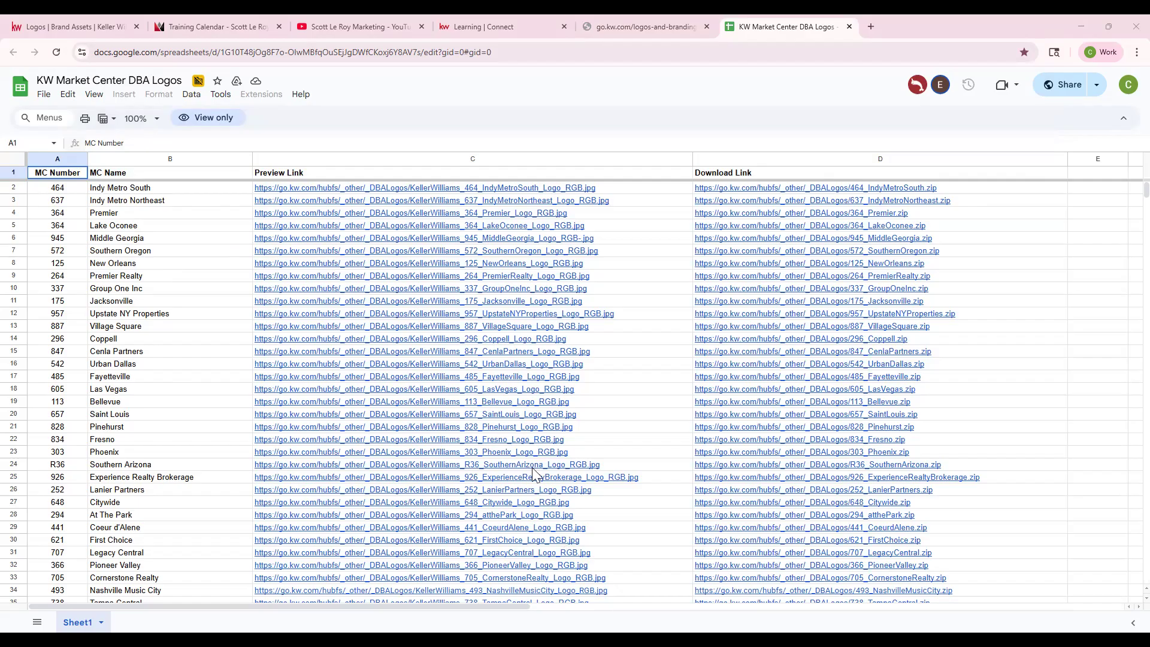
click(190, 397)
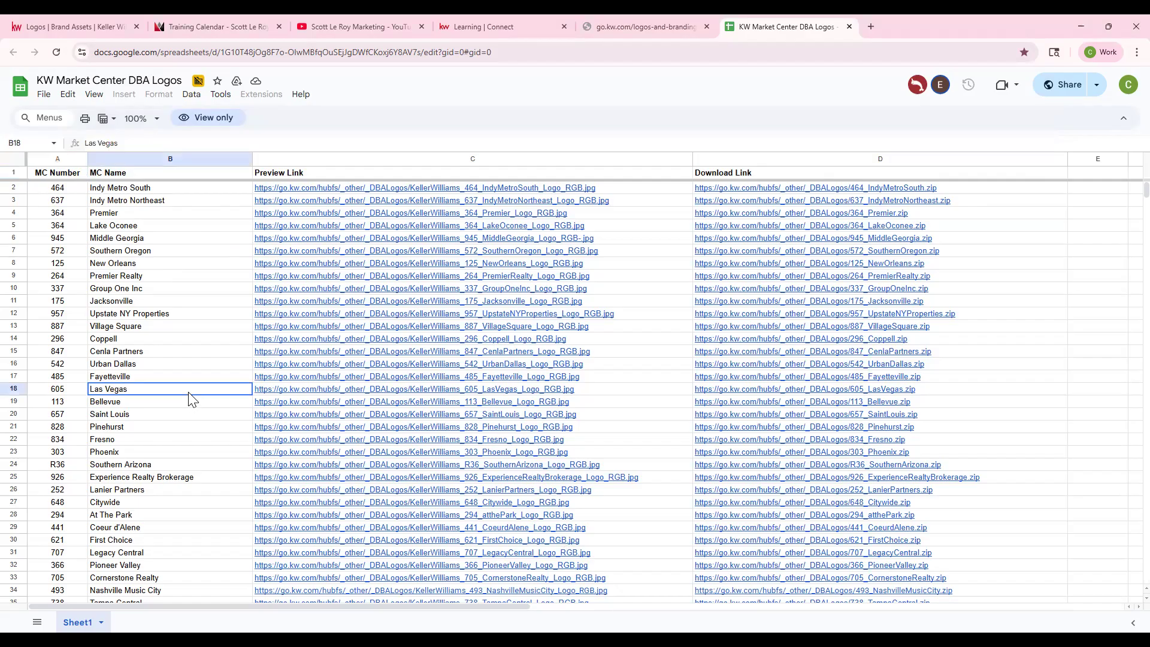
- Search the spreadsheet for "65" and step through the matches to the Capital Properties row
key(ctrl+f)
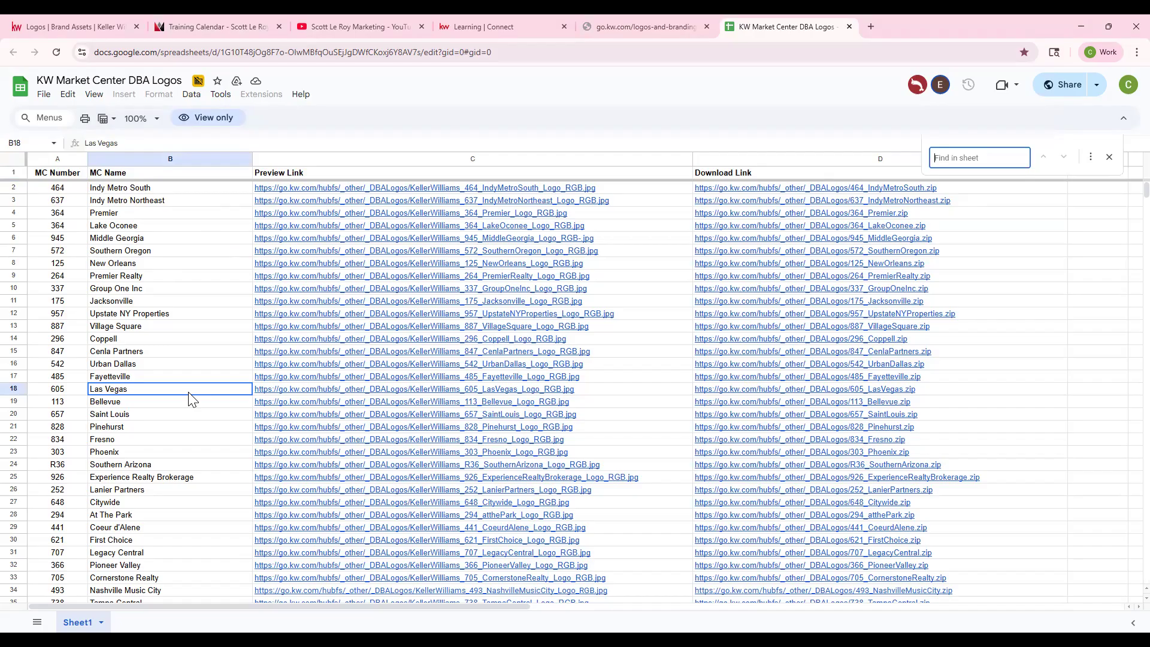
text(65)
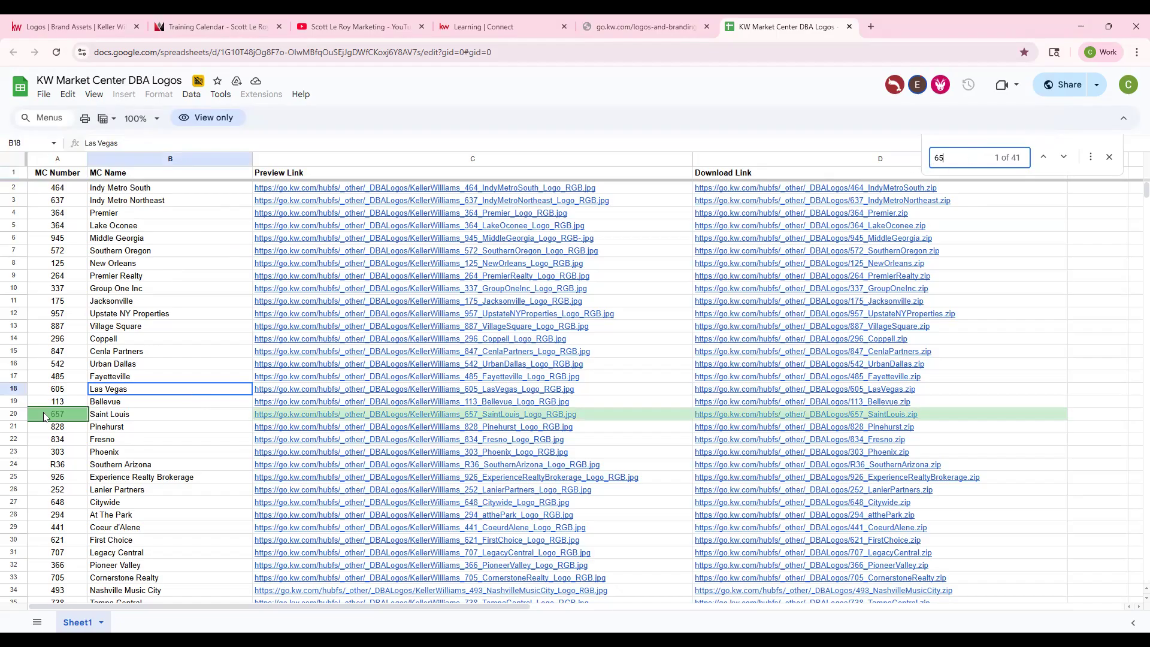
click(1066, 157)
click(1066, 157)
click(1066, 157)
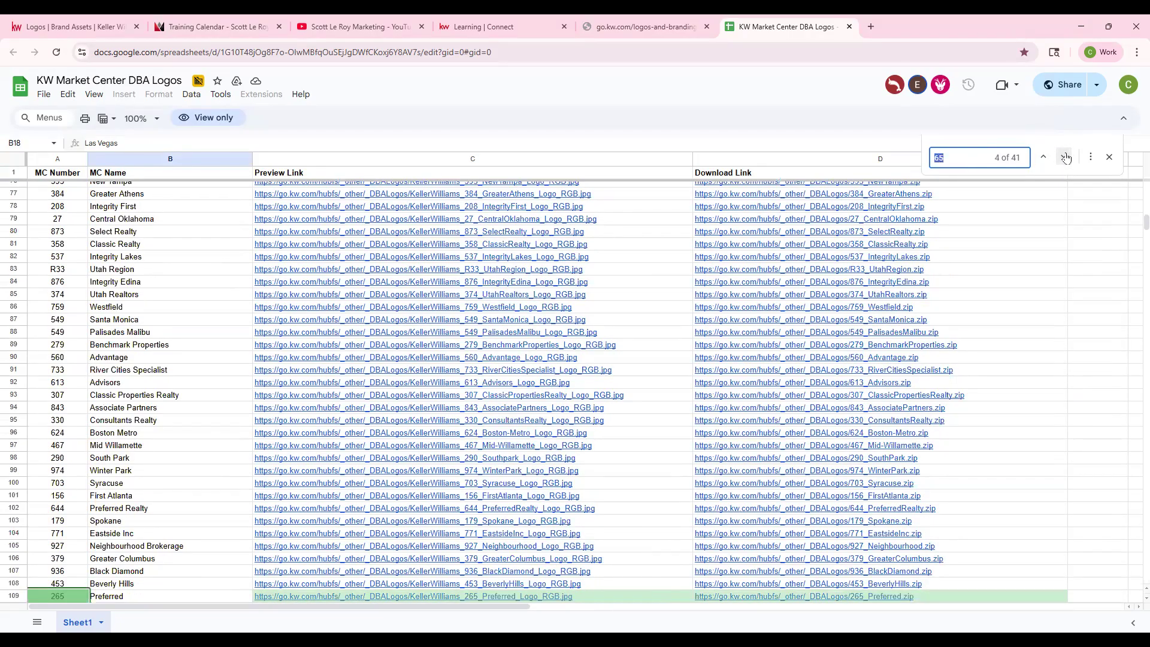
click(1066, 157)
click(1066, 157)
click(1066, 157)
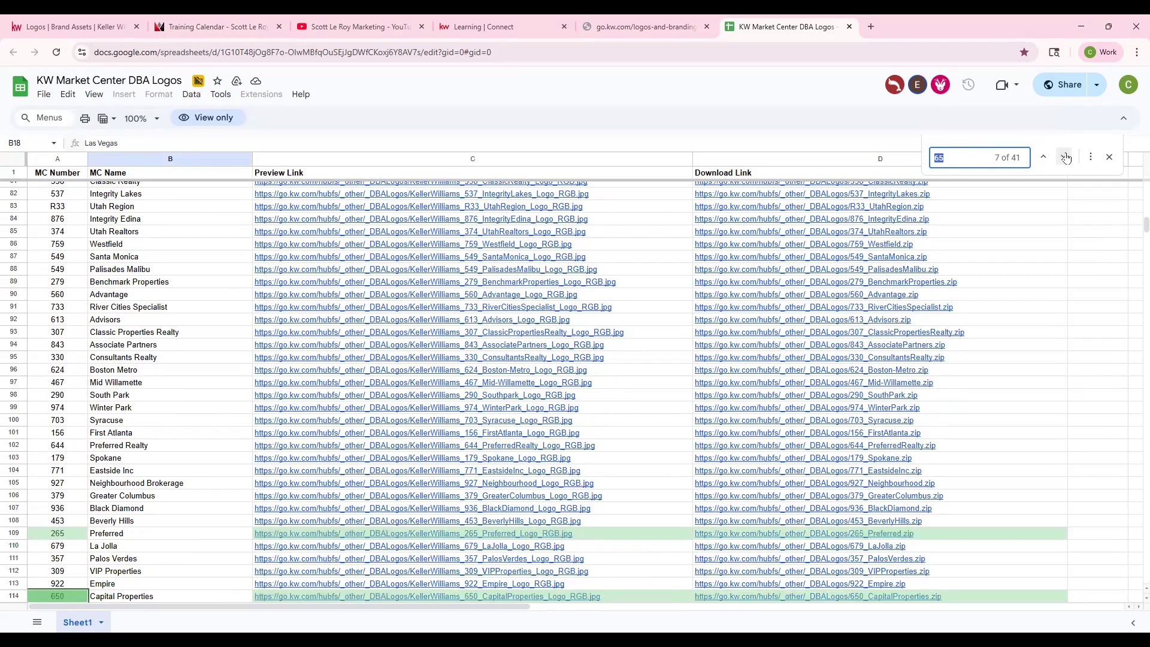
scroll(839, 275, down, 3)
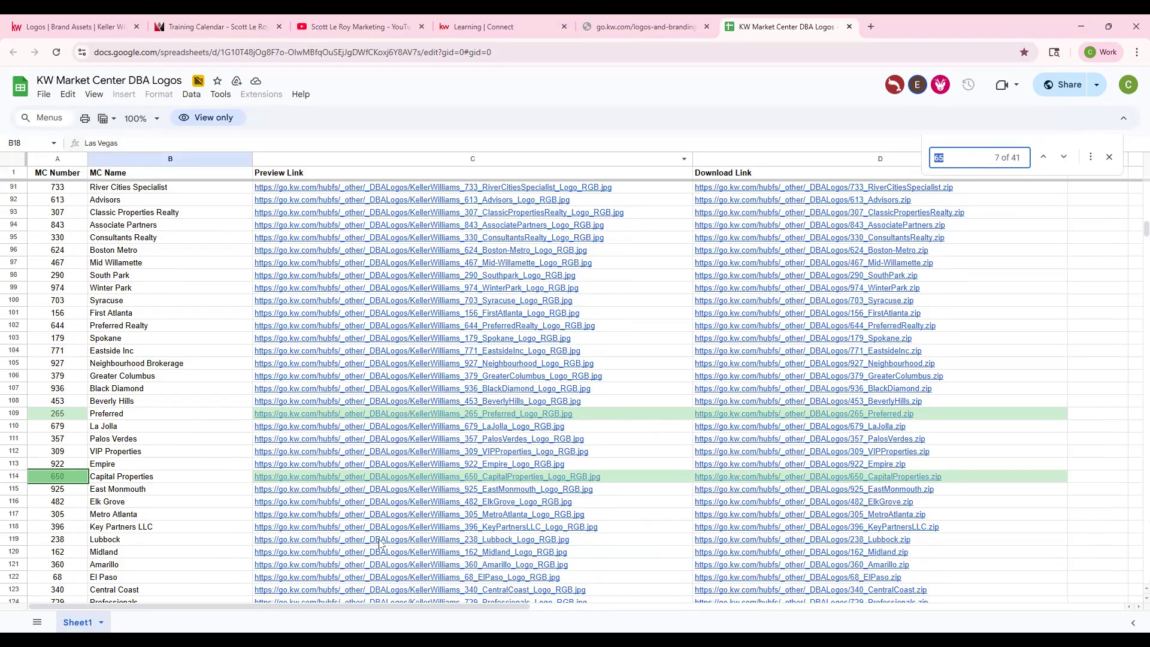
- Preview the Capital Properties logo from its preview link and close the preview
click(372, 477)
click(375, 498)
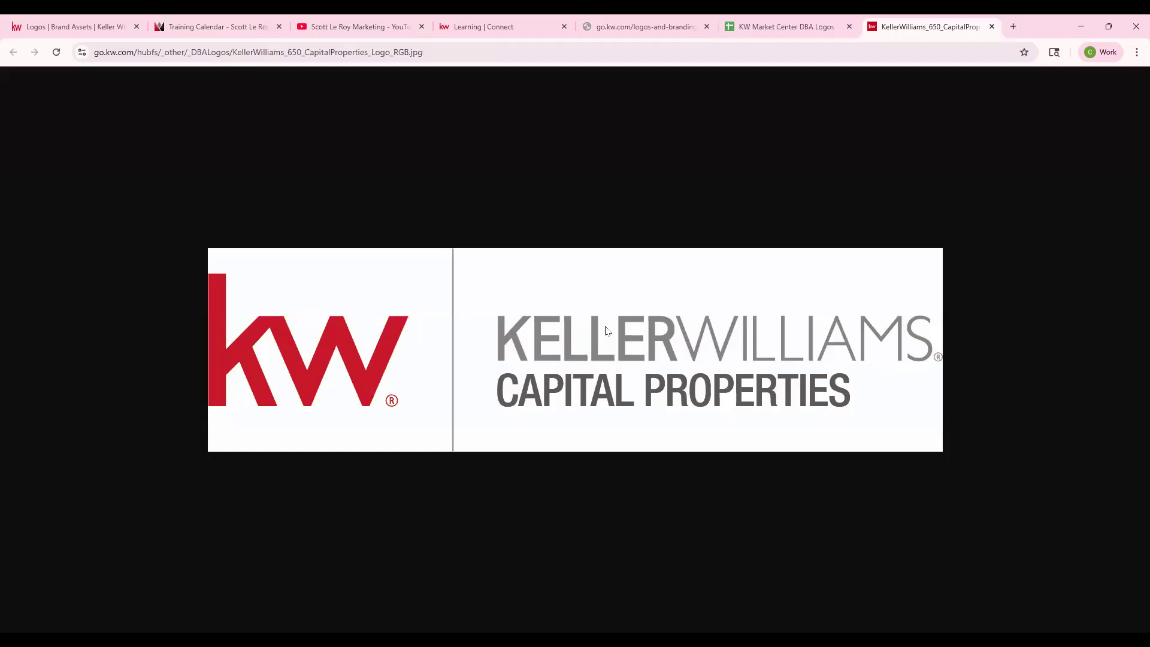
click(992, 26)
- Download the 265_Preferred logo package, extract it into Downloads, and open the extracted folder
mouse_move(788, 478)
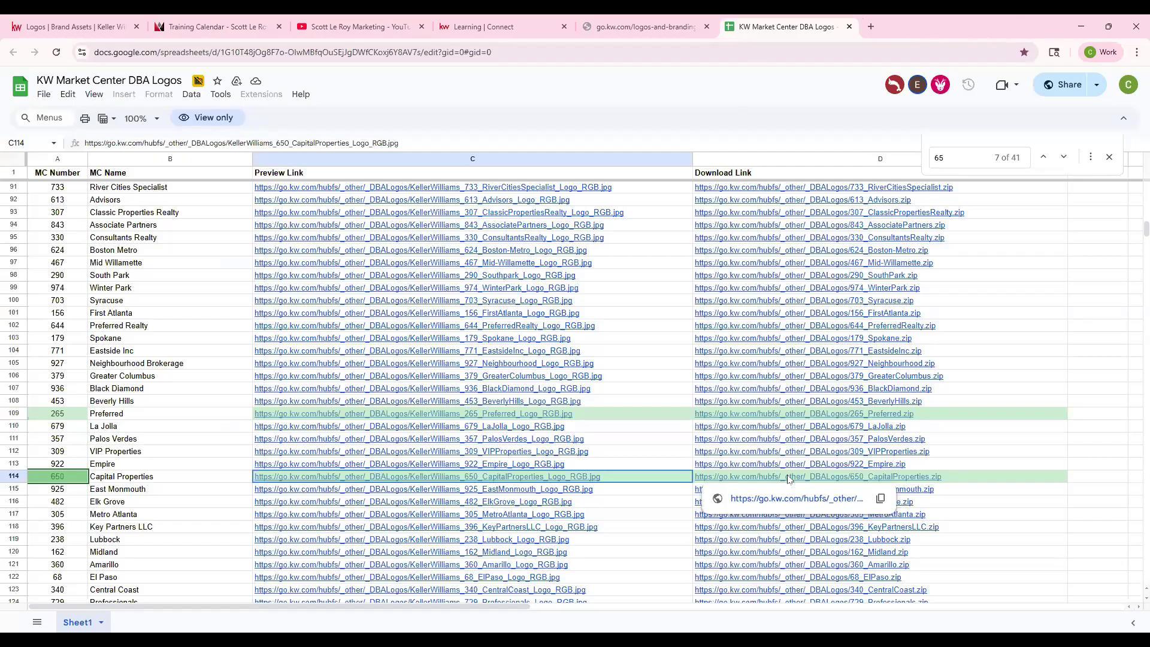
mouse_move(817, 417)
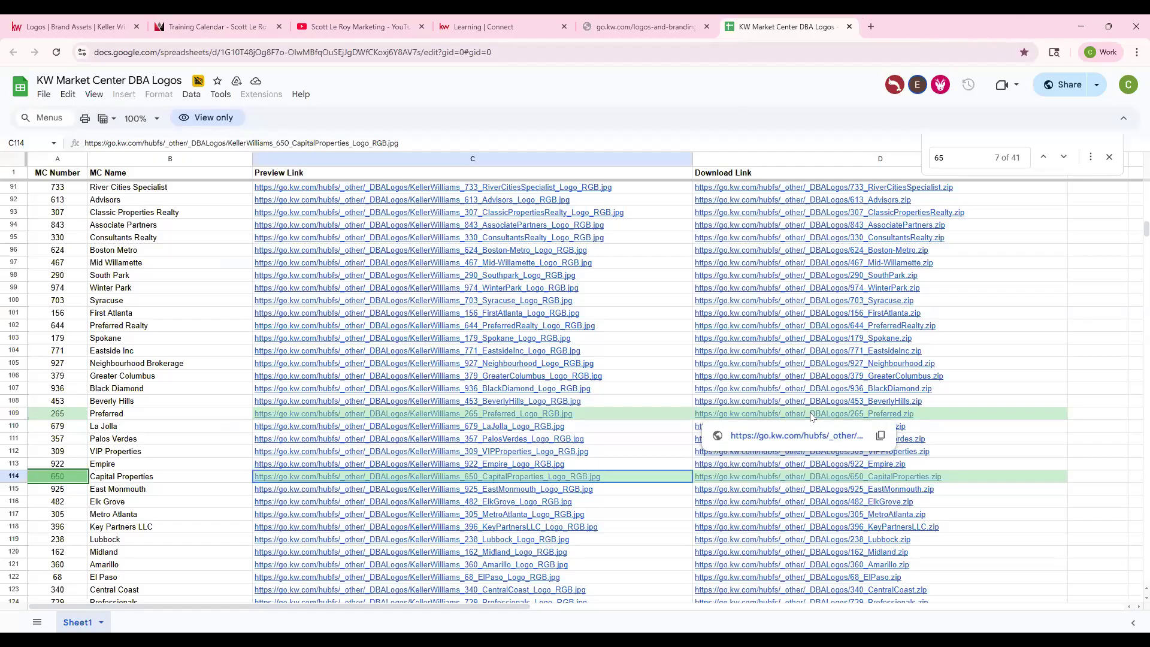
click(816, 437)
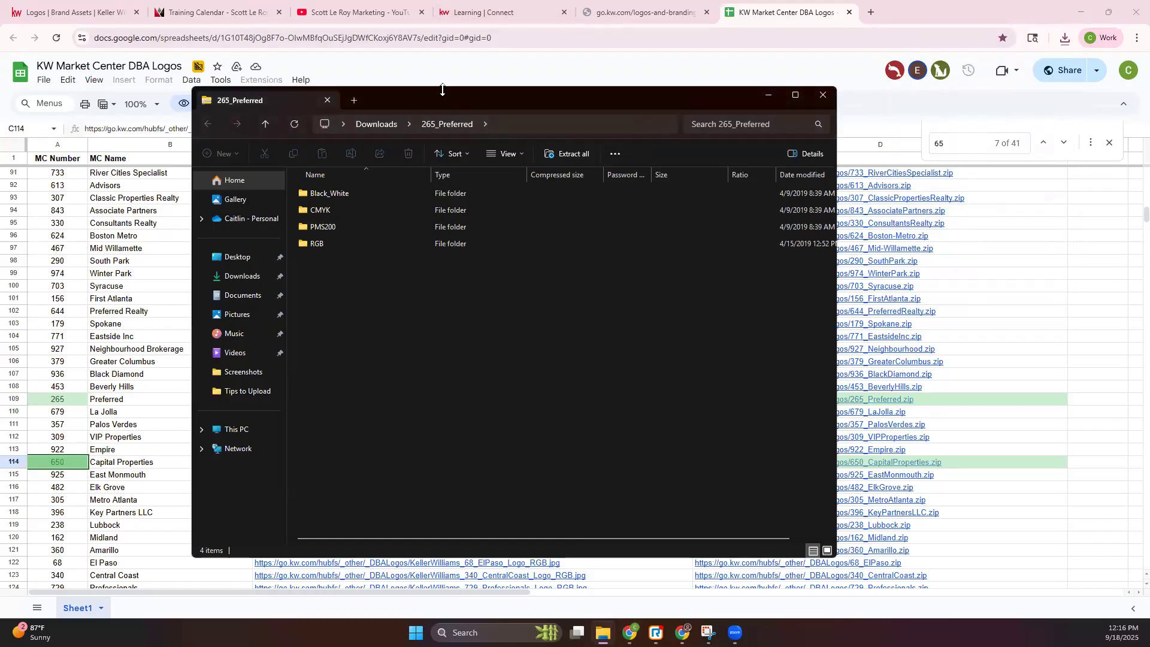
drag(443, 99, 0, 132)
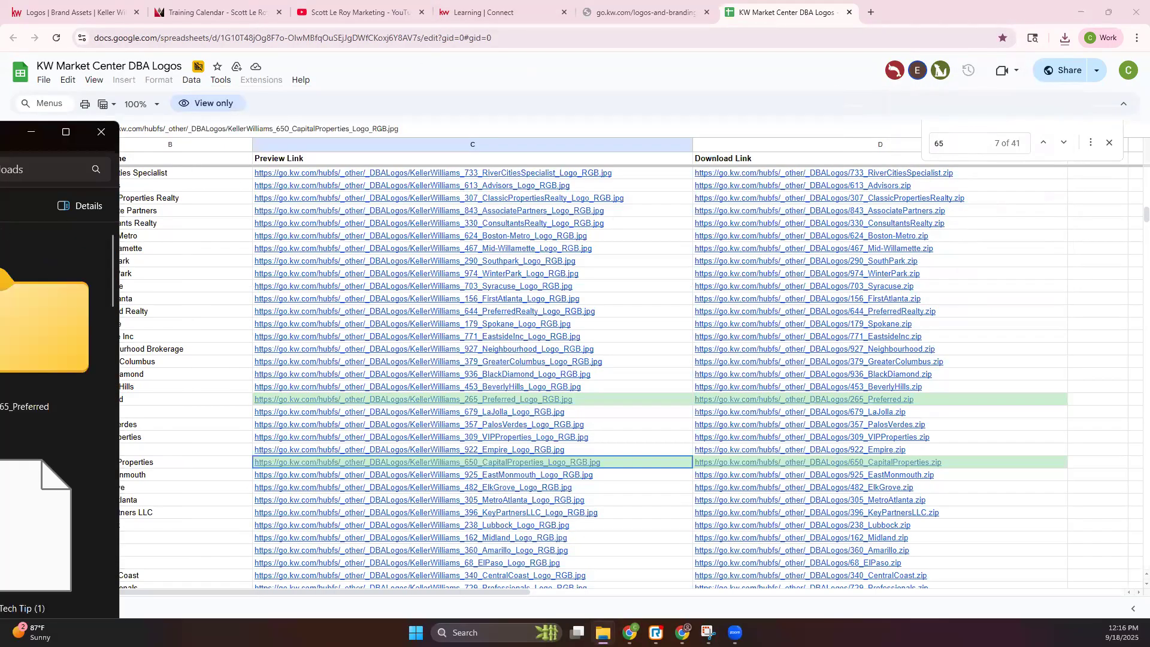
double_click(24, 329)
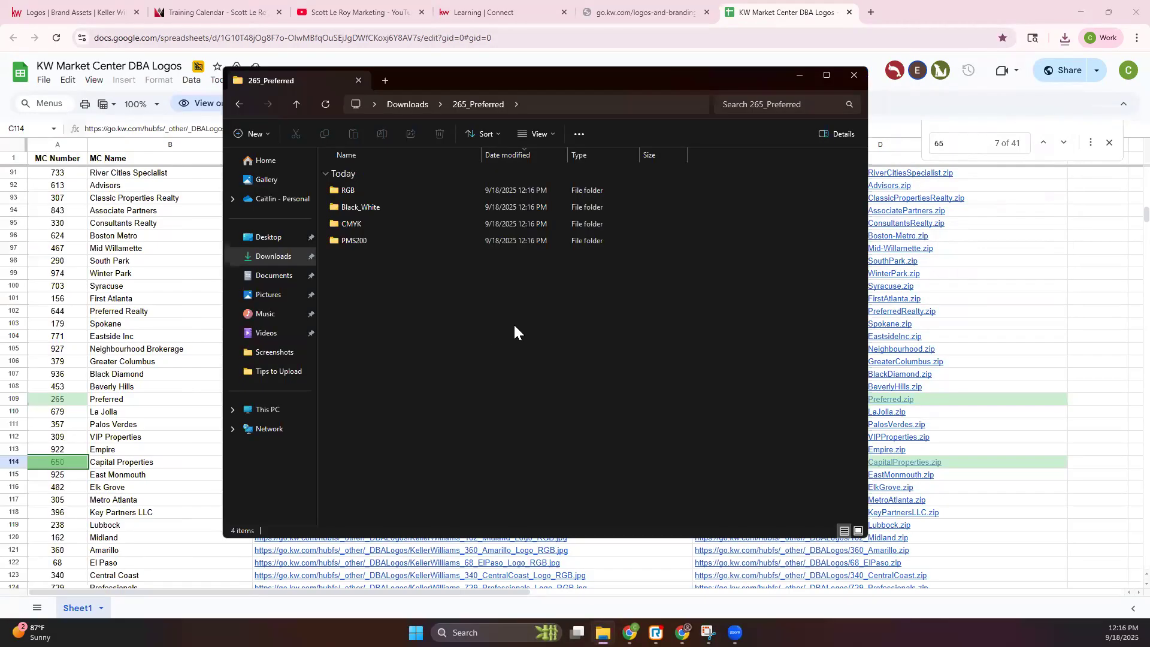
- Open the Black_White folder, show its files as large thumbnails, and look through the logo versions
click(360, 210)
double_click(359, 210)
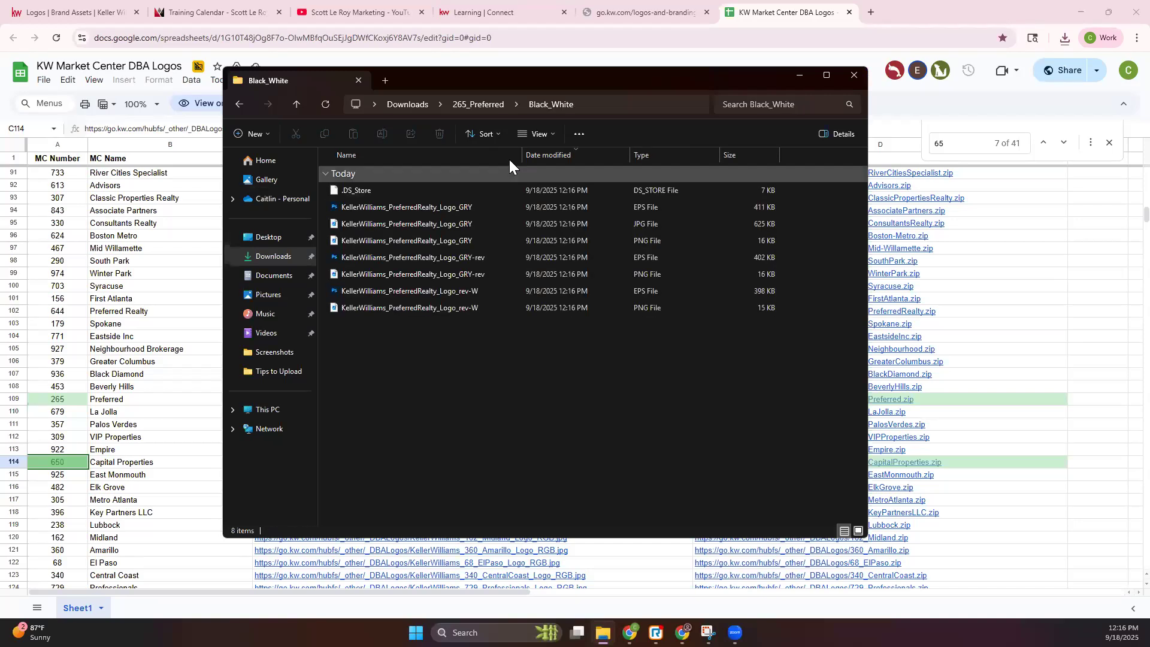
click(547, 138)
click(566, 160)
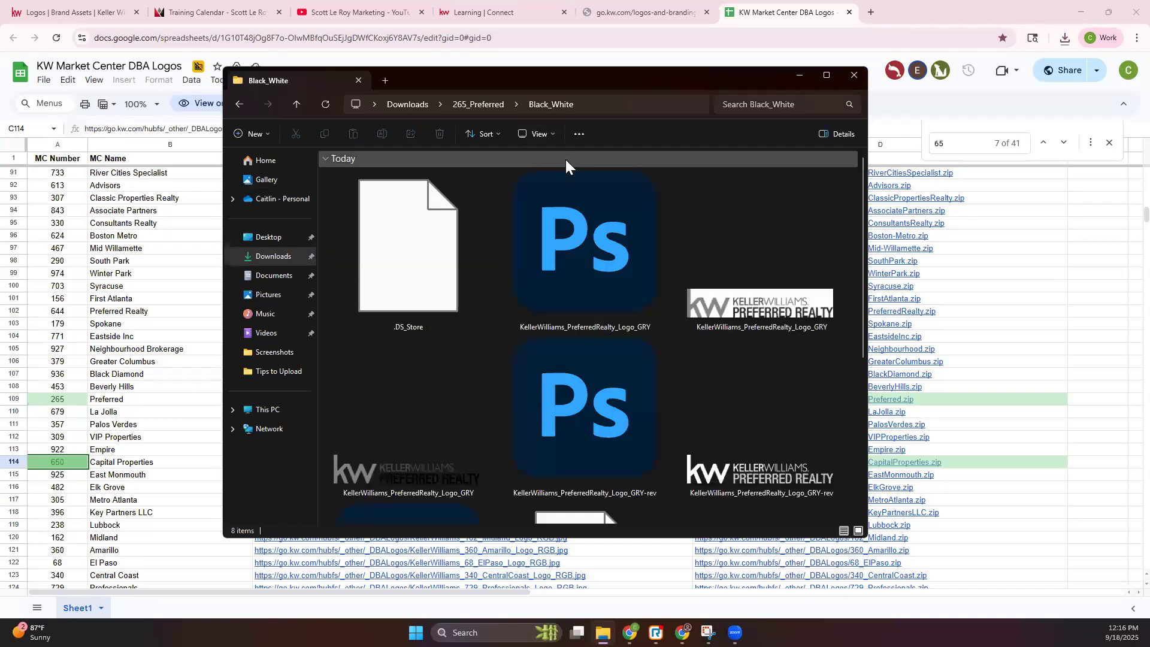
scroll(756, 285, down, 2)
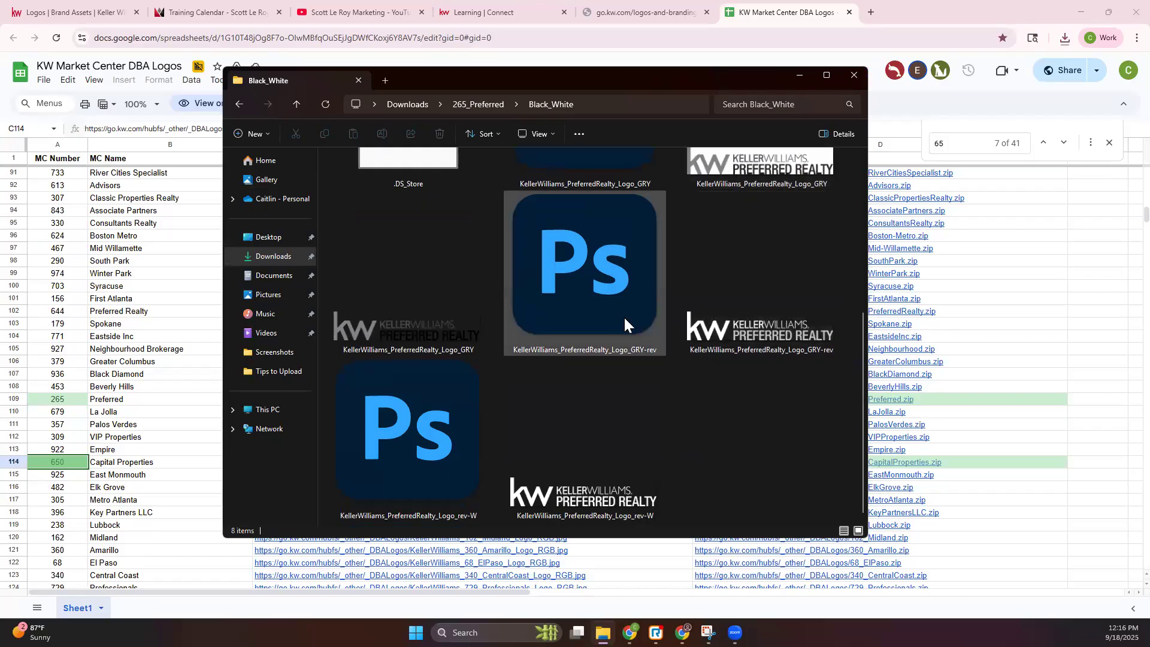
scroll(617, 321, up, 2)
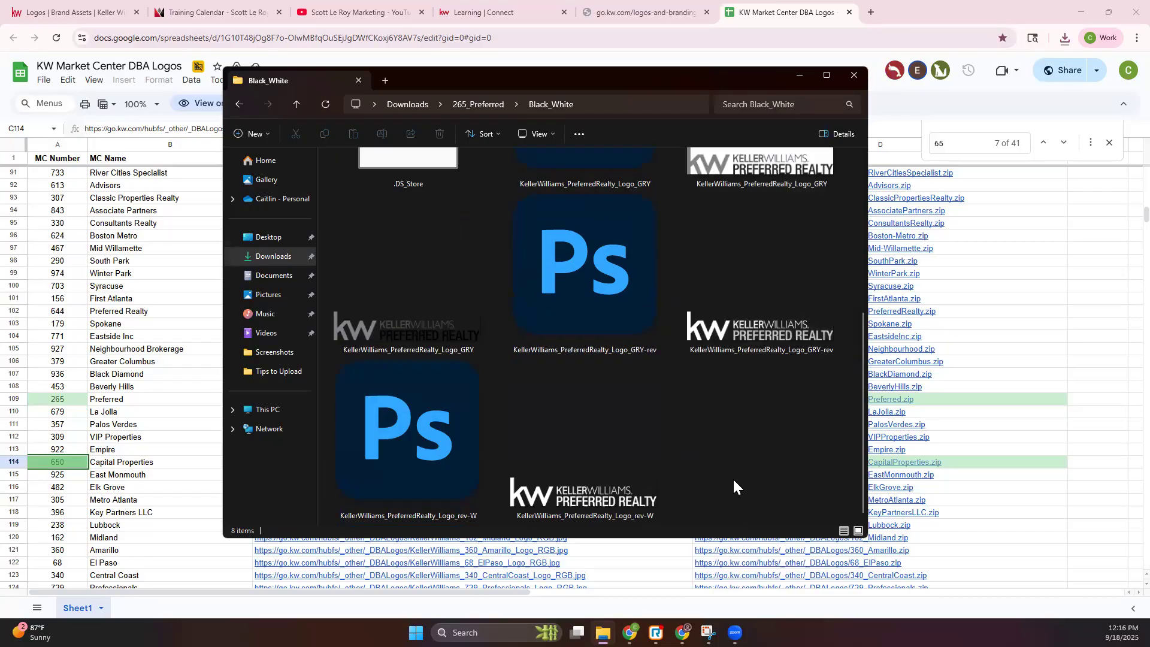
- Look at the CMYK folder's logo files as large thumbnails, and return to the browser
click(470, 105)
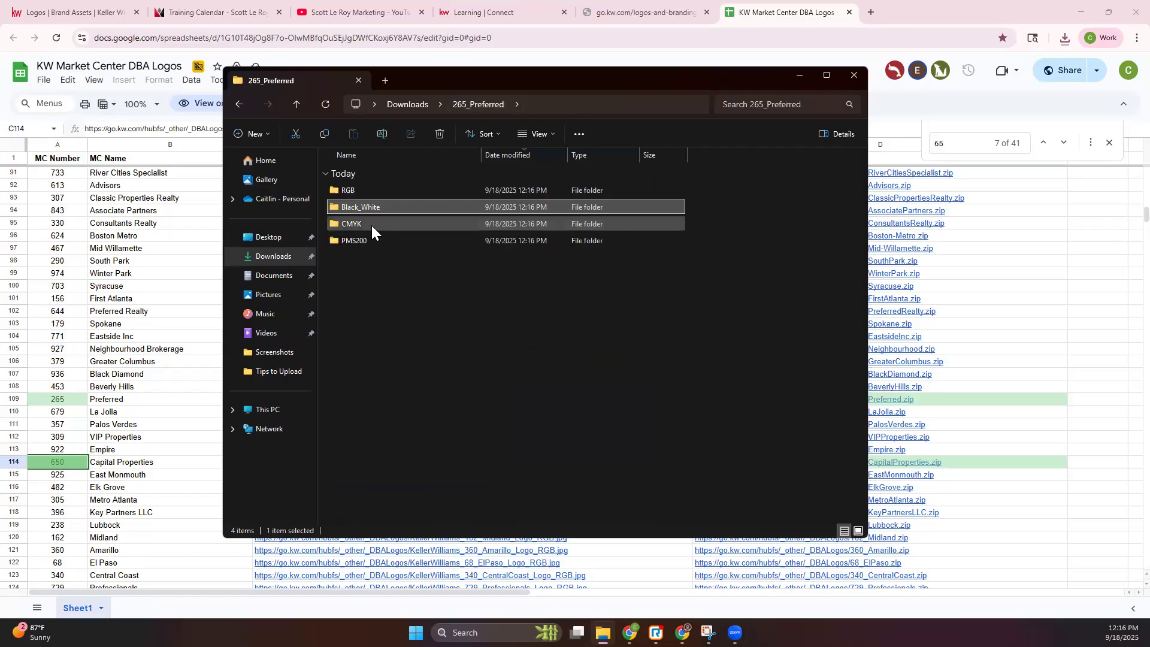
double_click(371, 225)
click(552, 128)
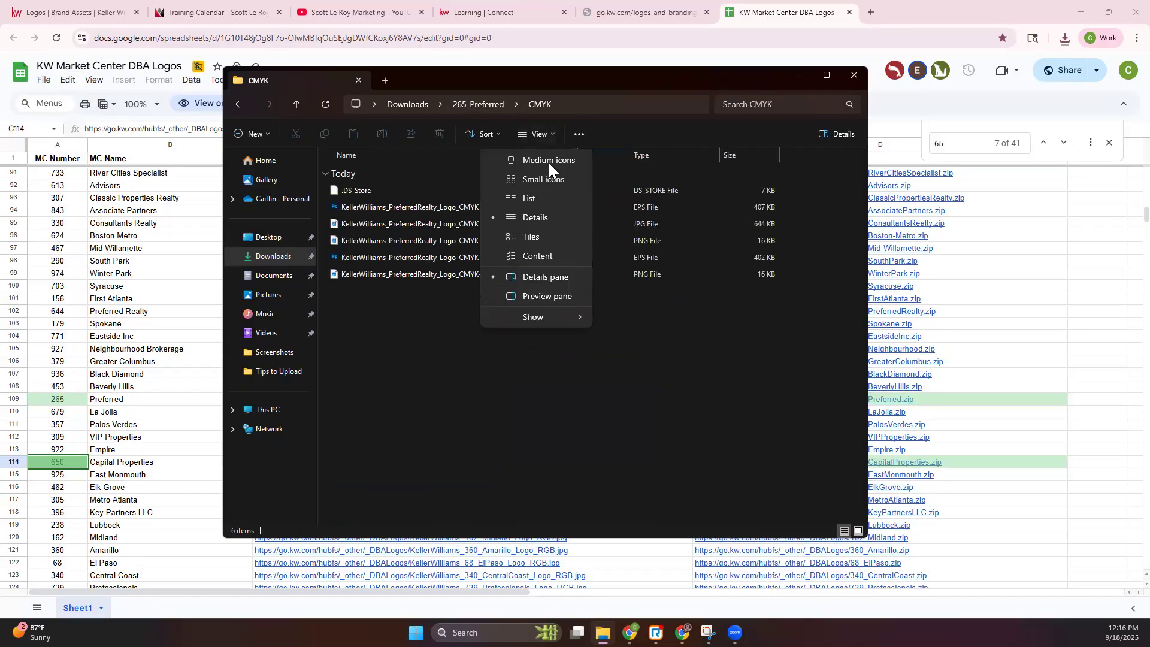
click(546, 159)
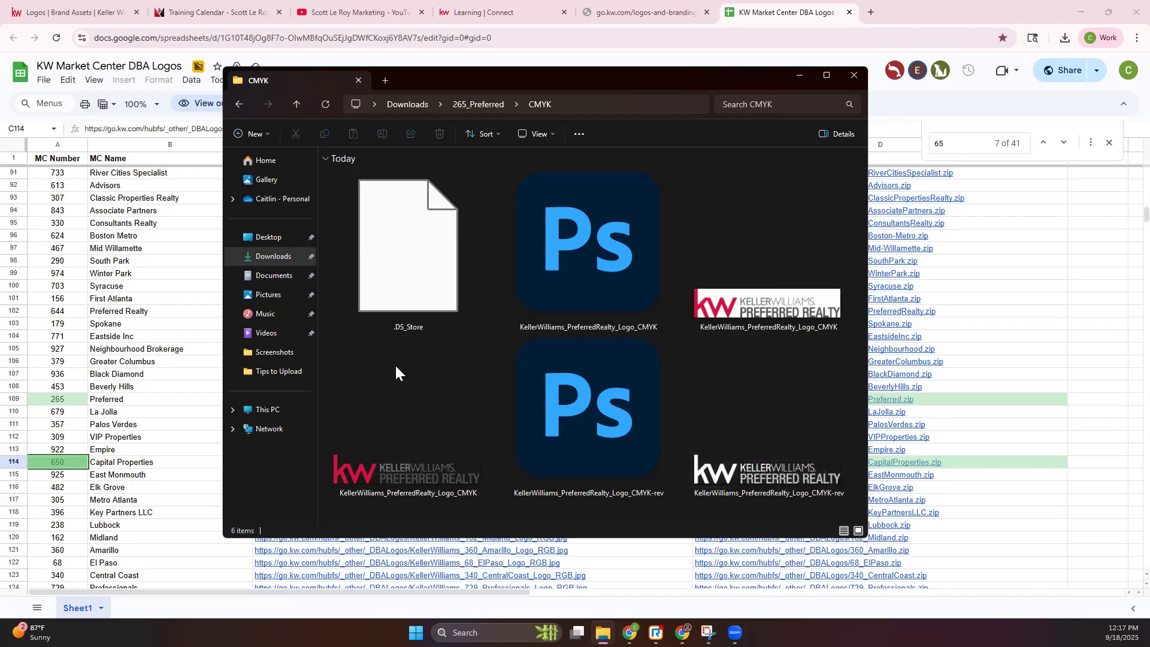
key(alt+Tab)
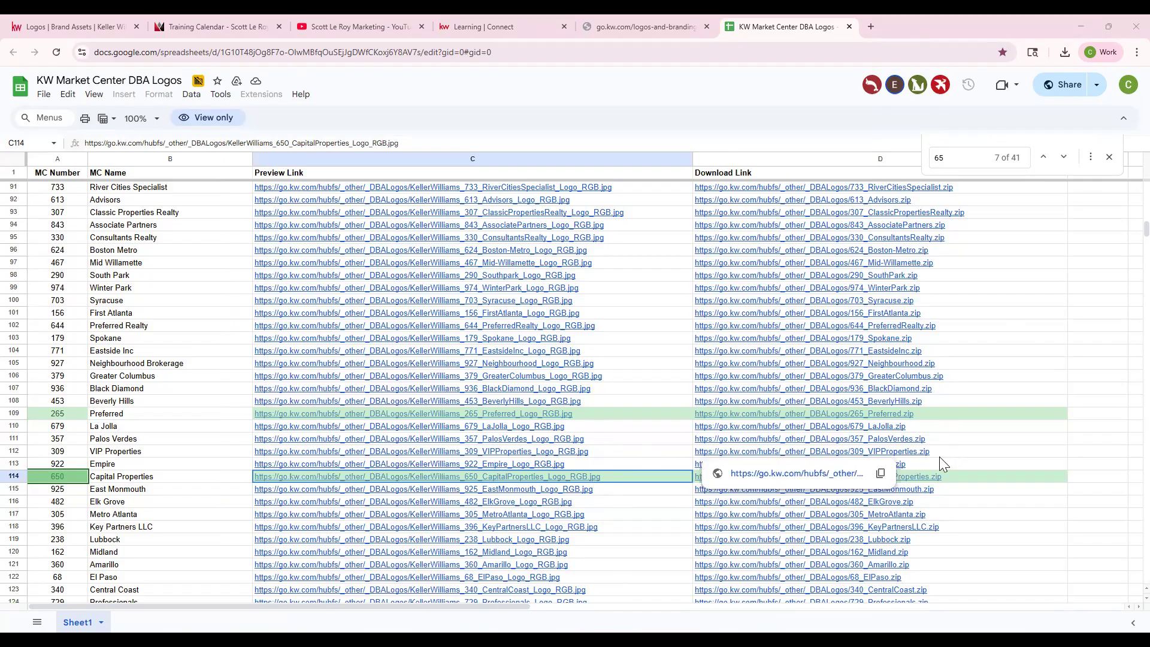
- In the Logos assets, add all four logo files from the 265_Preferred Black_White folder on the device to a new upload
click(471, 22)
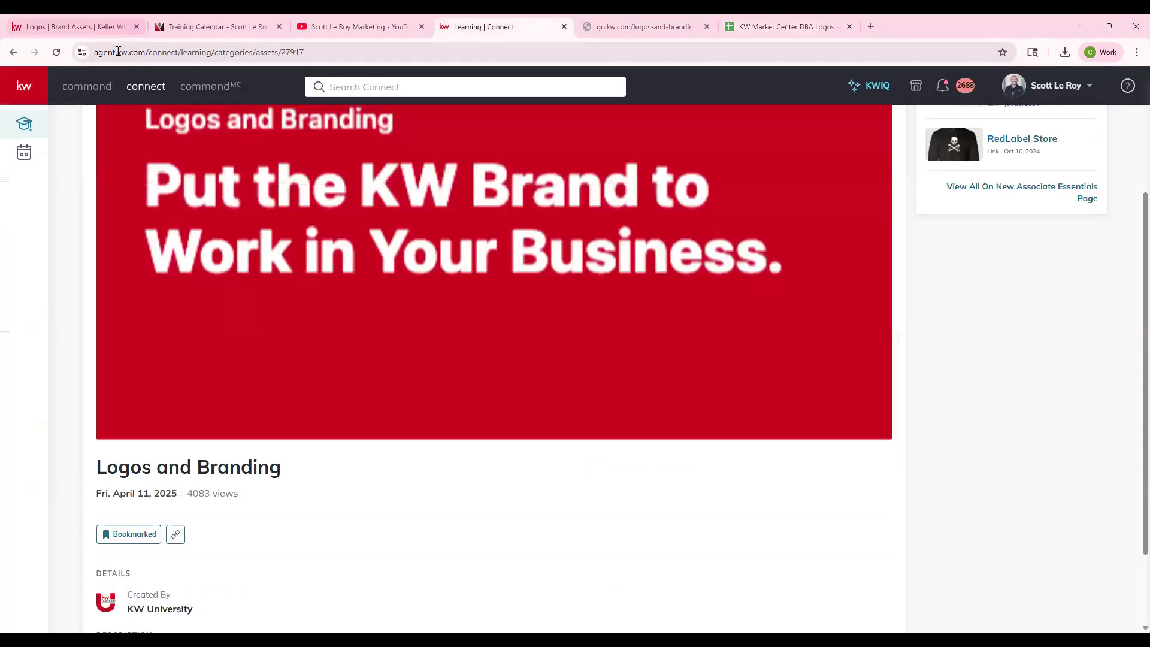
click(75, 27)
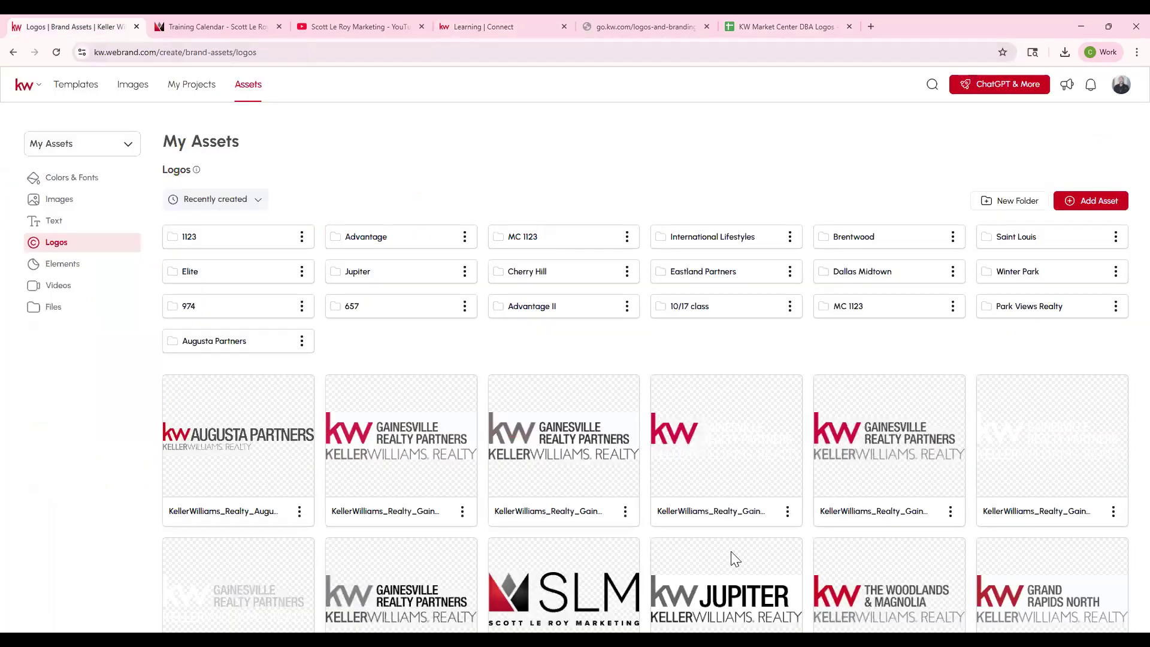
click(1097, 211)
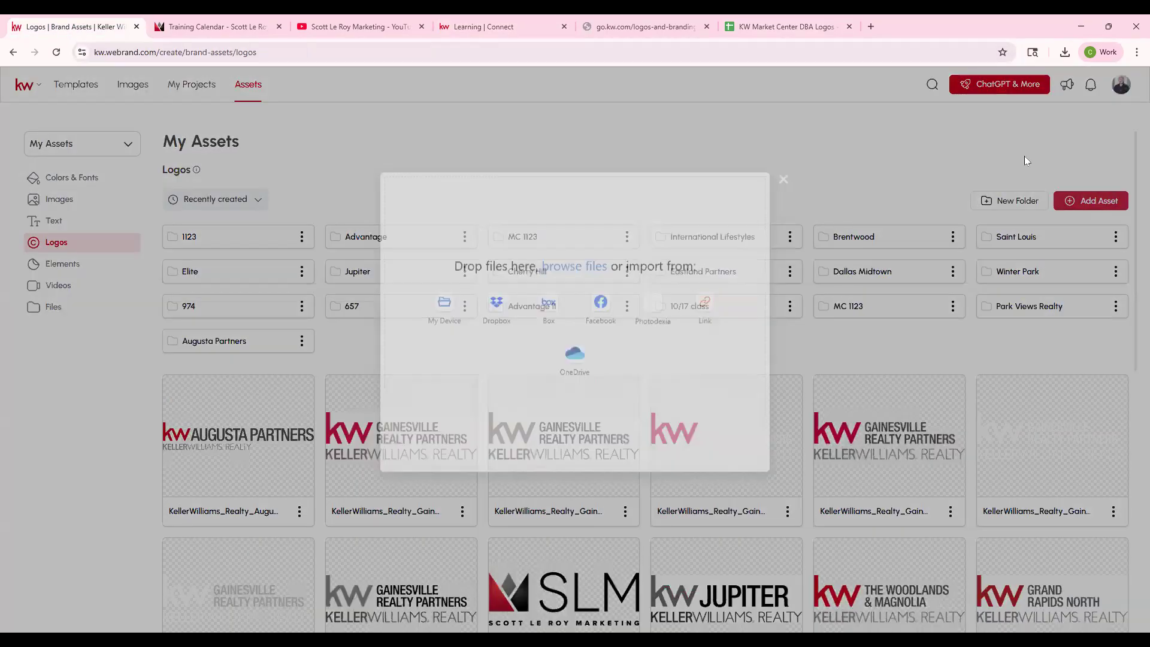
click(798, 23)
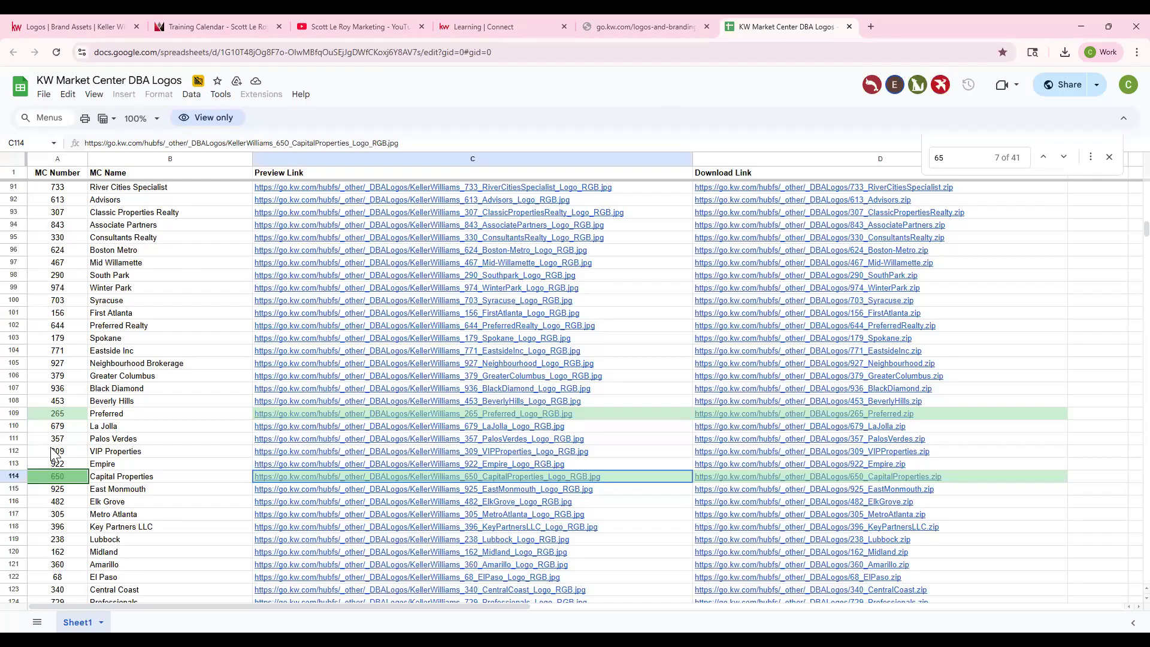
click(88, 26)
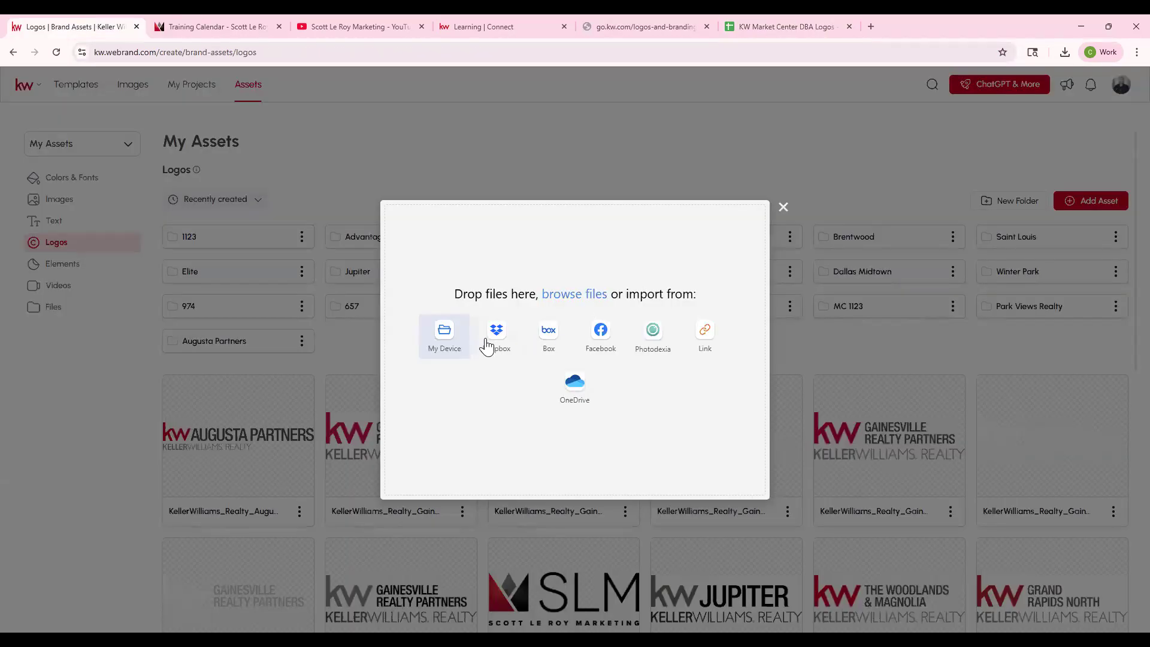
click(457, 345)
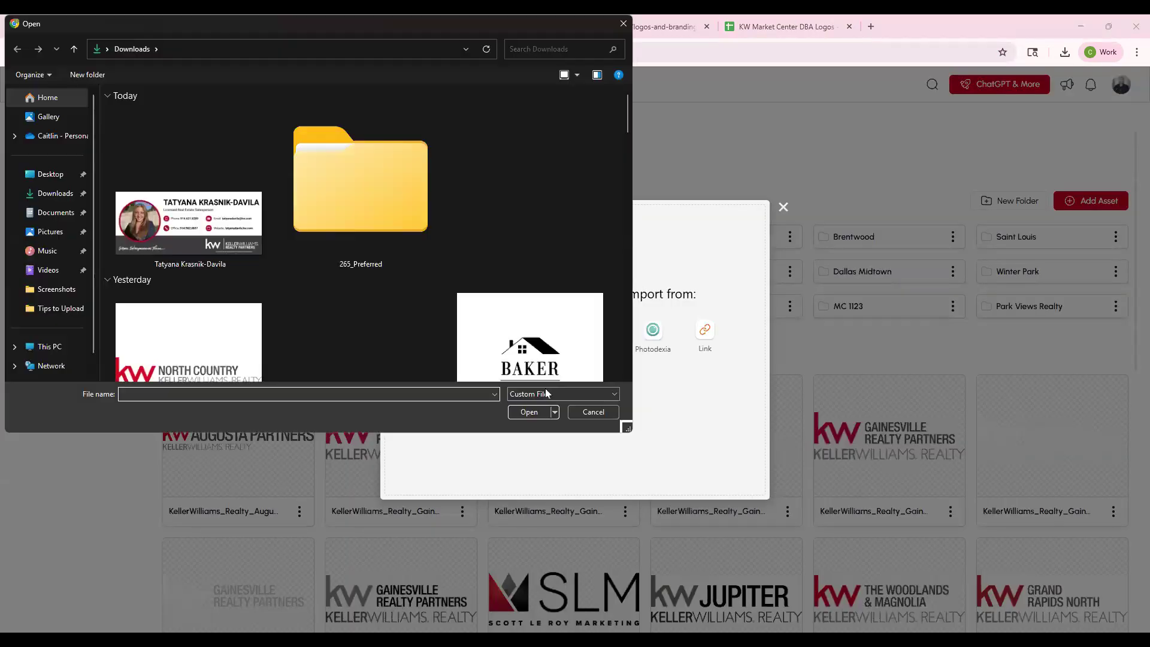
double_click(336, 171)
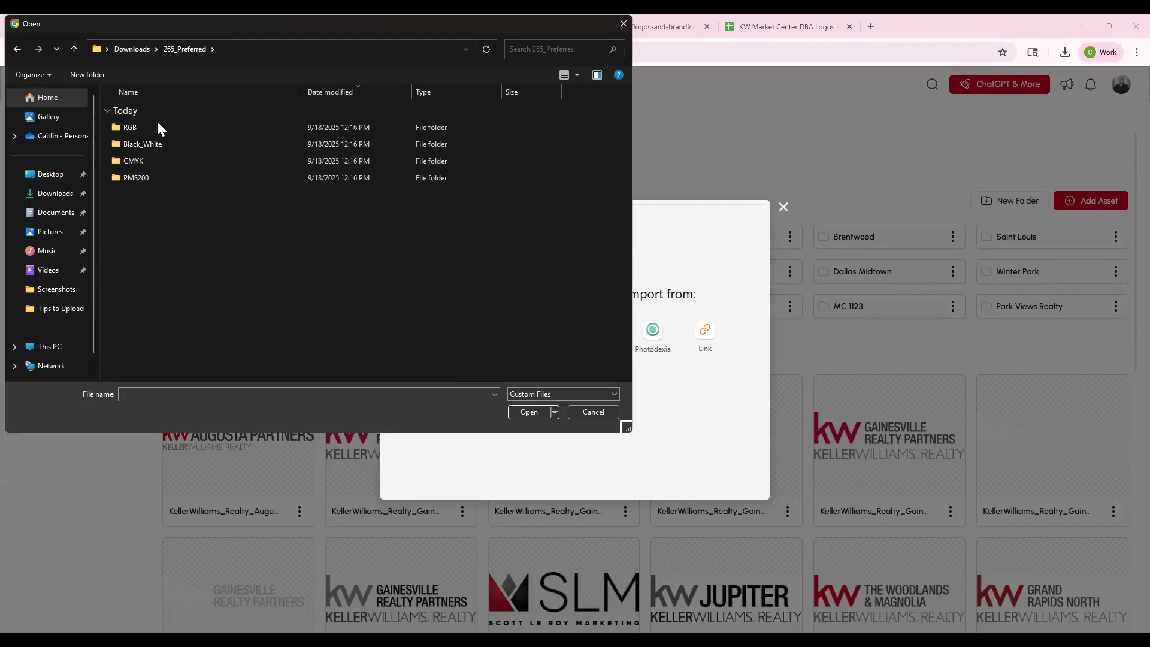
double_click(139, 144)
drag(164, 211, 159, 119)
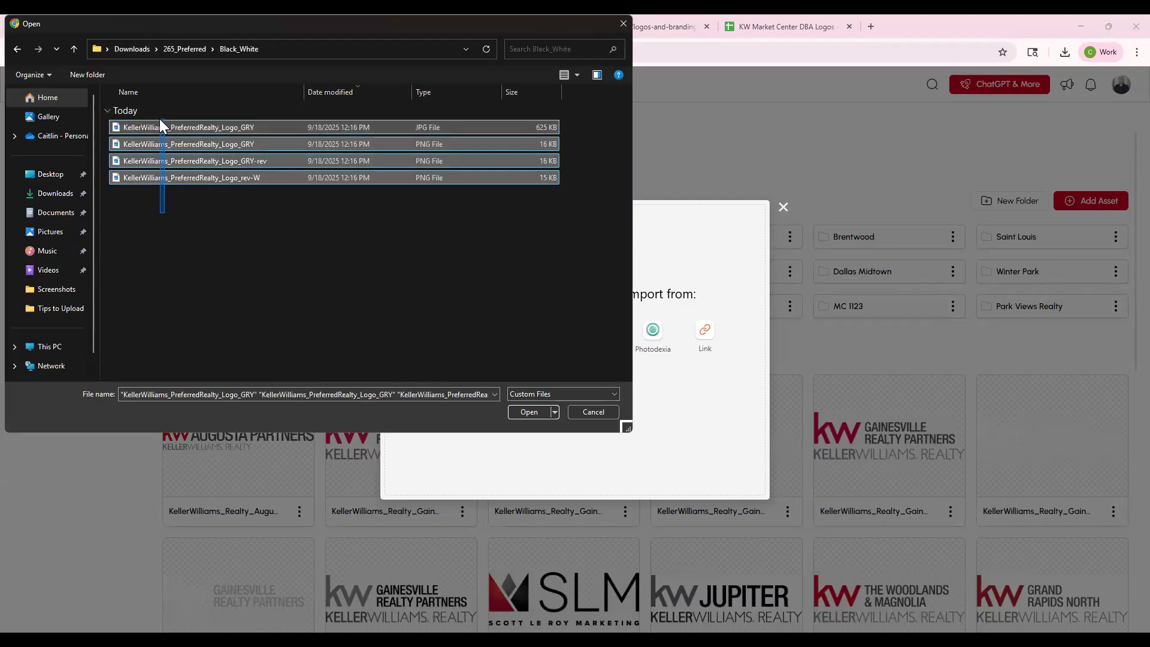
click(529, 412)
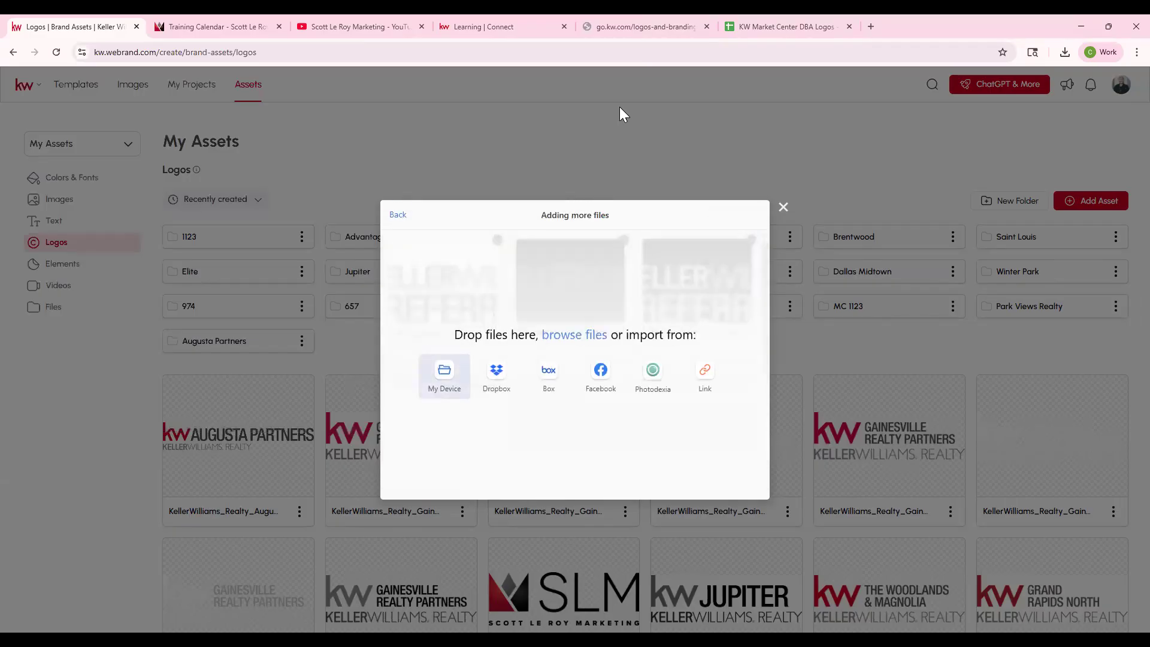
- Add the three logo files from the 265_Preferred CMYK folder to the same upload
click(456, 381)
click(192, 48)
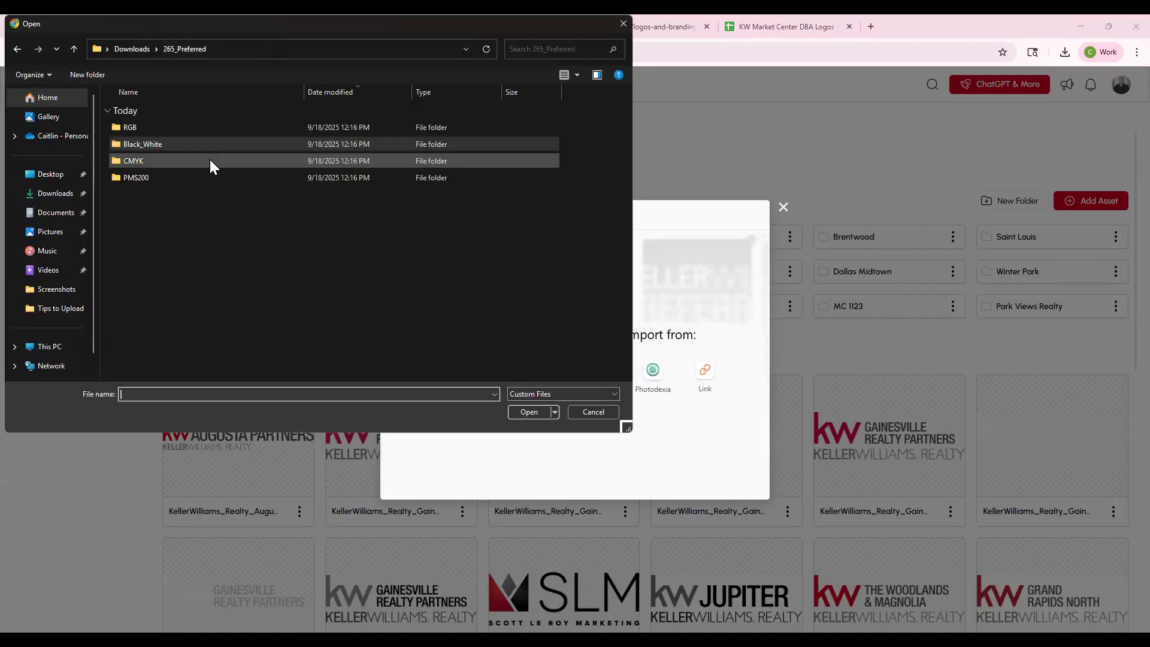
double_click(176, 160)
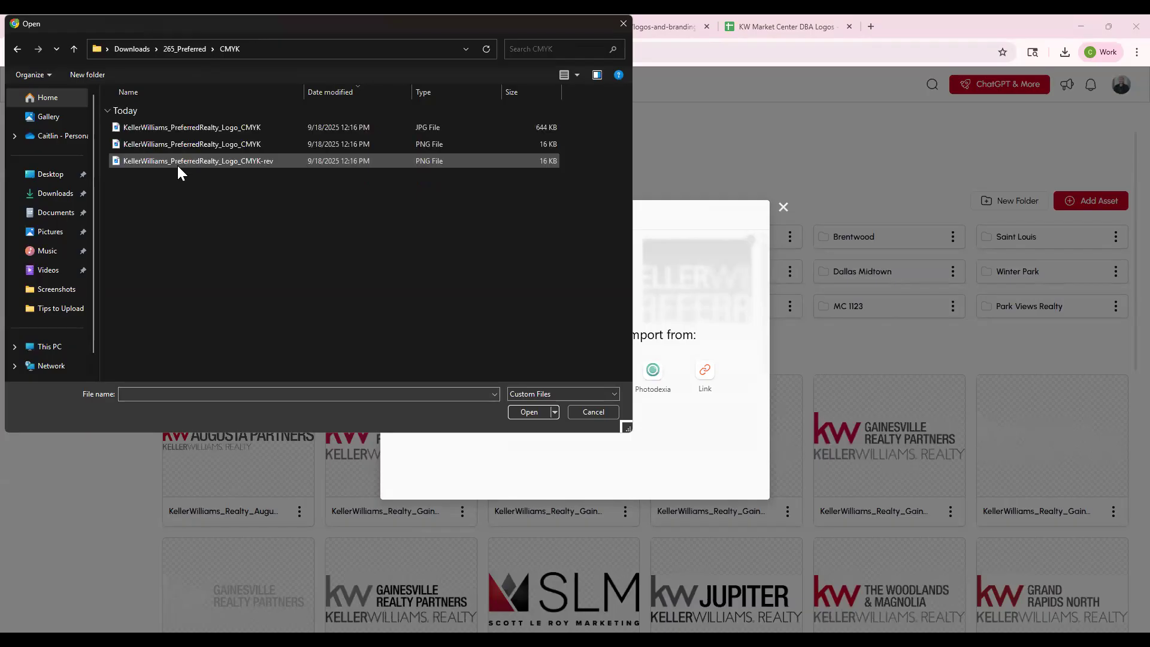
click(184, 113)
key(Return)
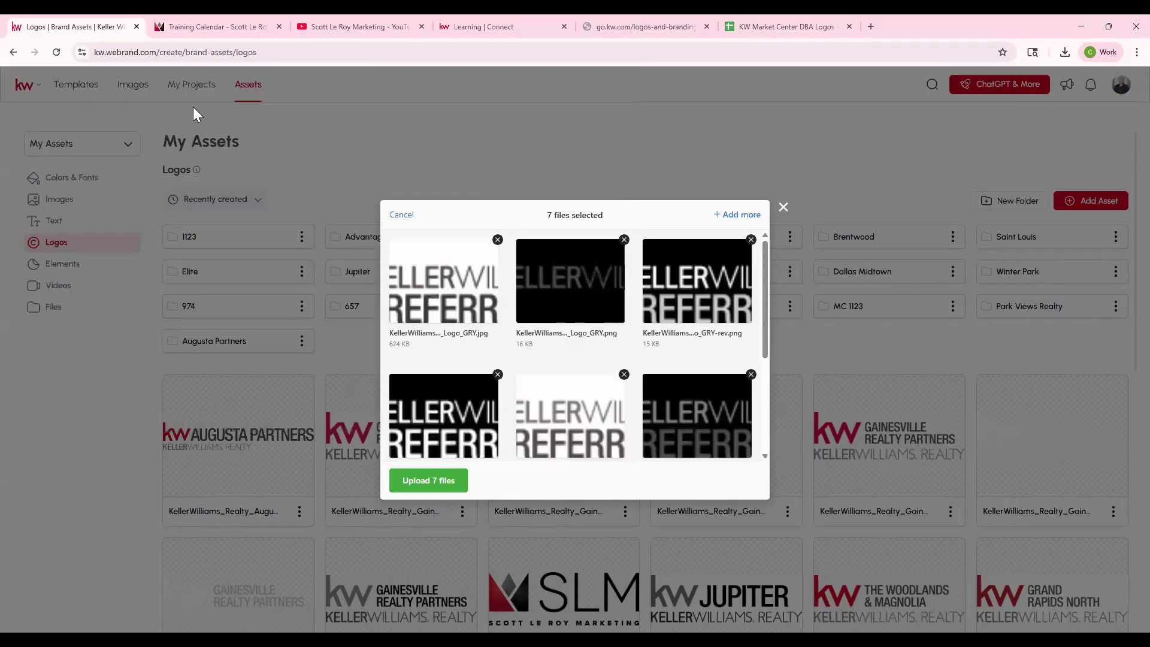
- Upload the seven selected logo files and create a new folder named 652 in the Logos assets
click(444, 487)
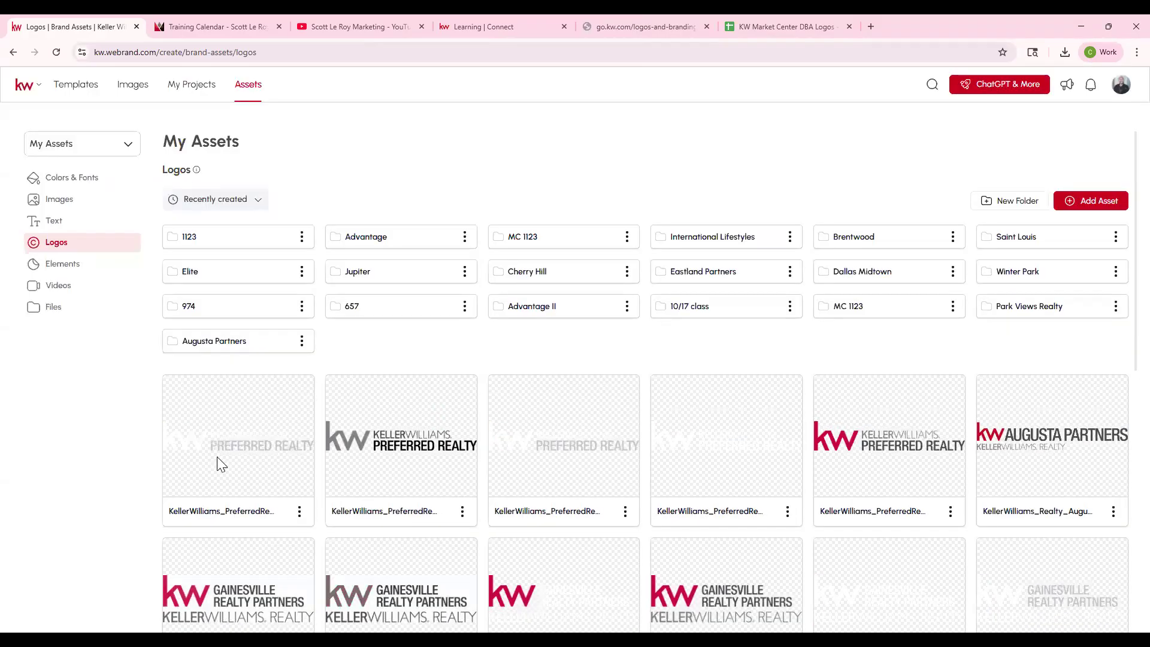
click(1022, 206)
text(10/17 class)
key(Return)
- Check the Preferred market center's number in the DBA logos spreadsheet, and rename the 652 folder as 265
click(762, 26)
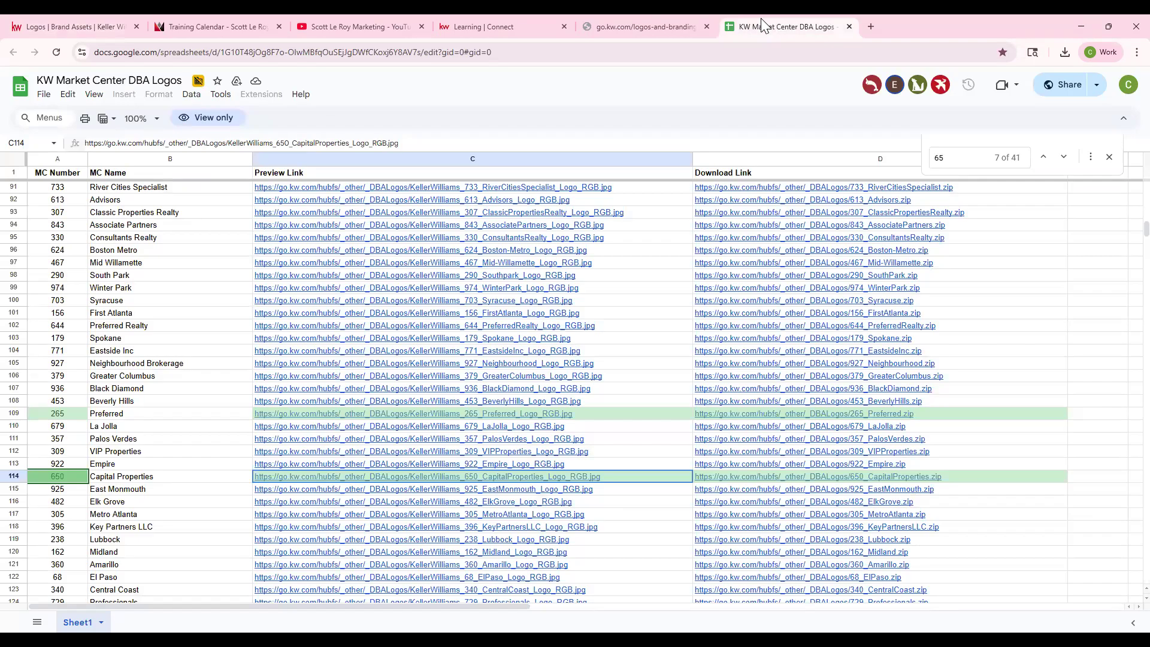
click(83, 26)
click(301, 237)
click(353, 231)
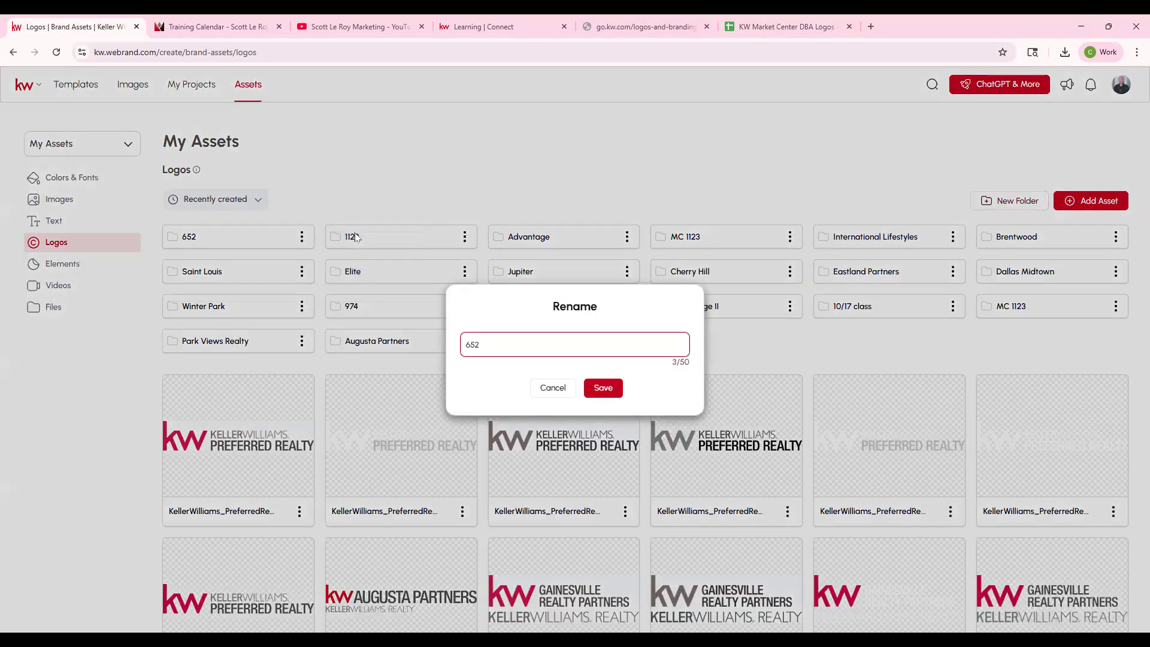
key(ctrl+a)
text(265)
click(603, 387)
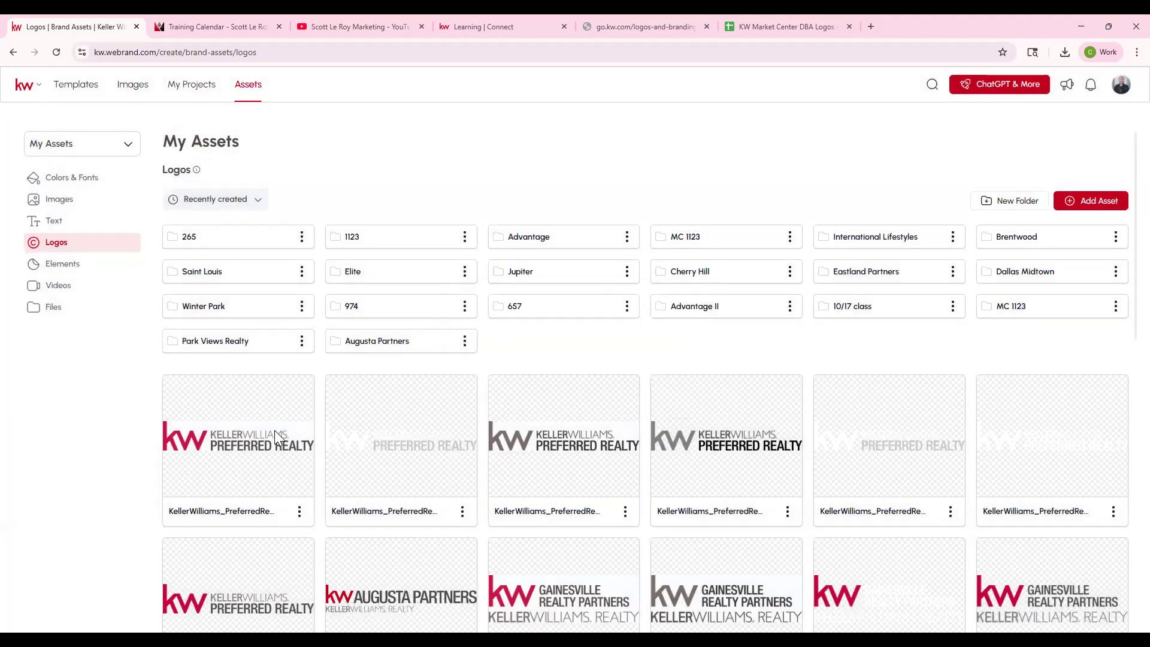
- Move the seven uploaded Preferred Realty logos and the Winter Park folder into the 265 folder, and open it
drag(269, 468, 239, 256)
drag(217, 427, 201, 246)
drag(234, 305, 222, 242)
drag(252, 324, 1012, 436)
drag(300, 487, 220, 239)
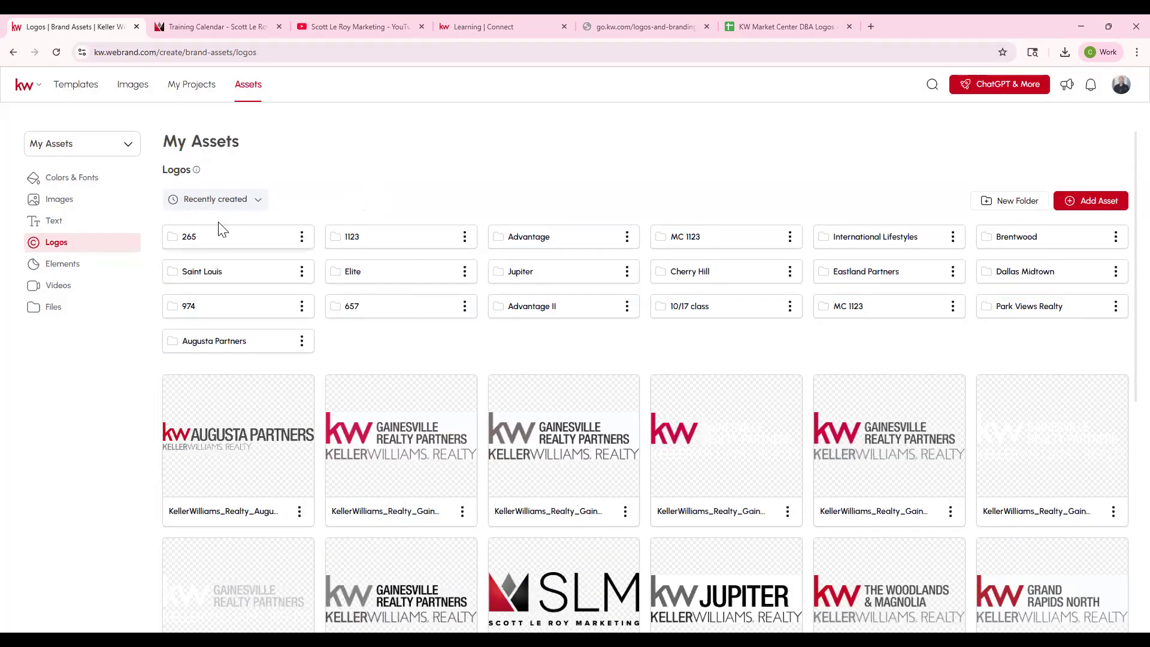
double_click(220, 234)
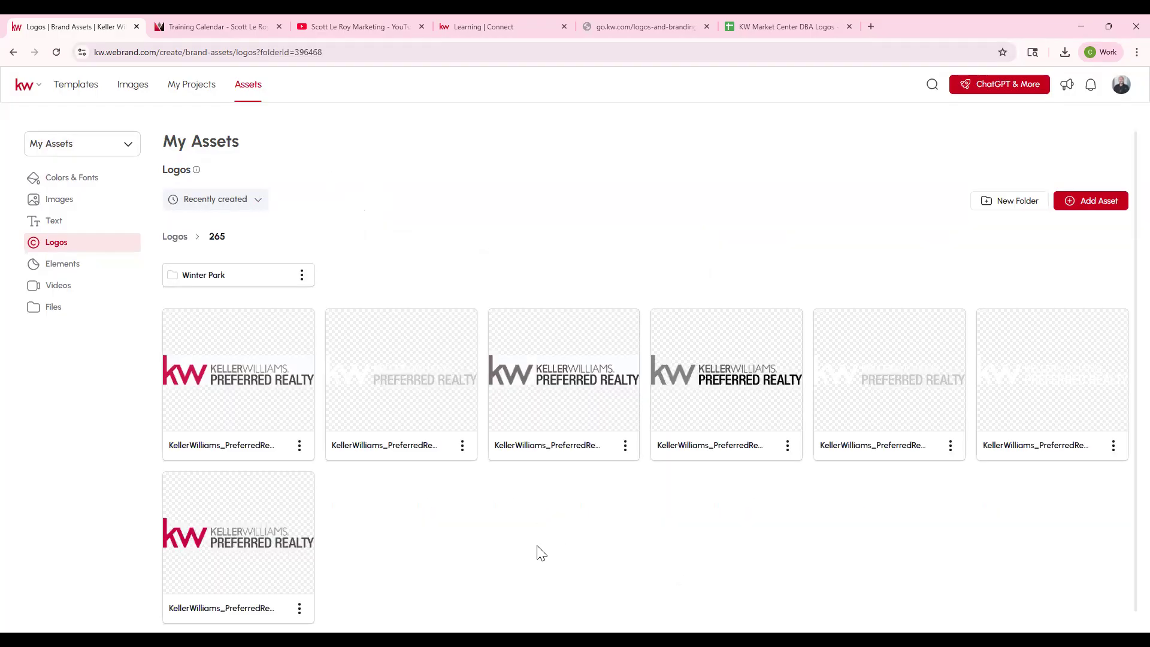
- View the Elements assets, and open Command's Designs page in the Connect browser tab, placed beside the assets tab
click(78, 271)
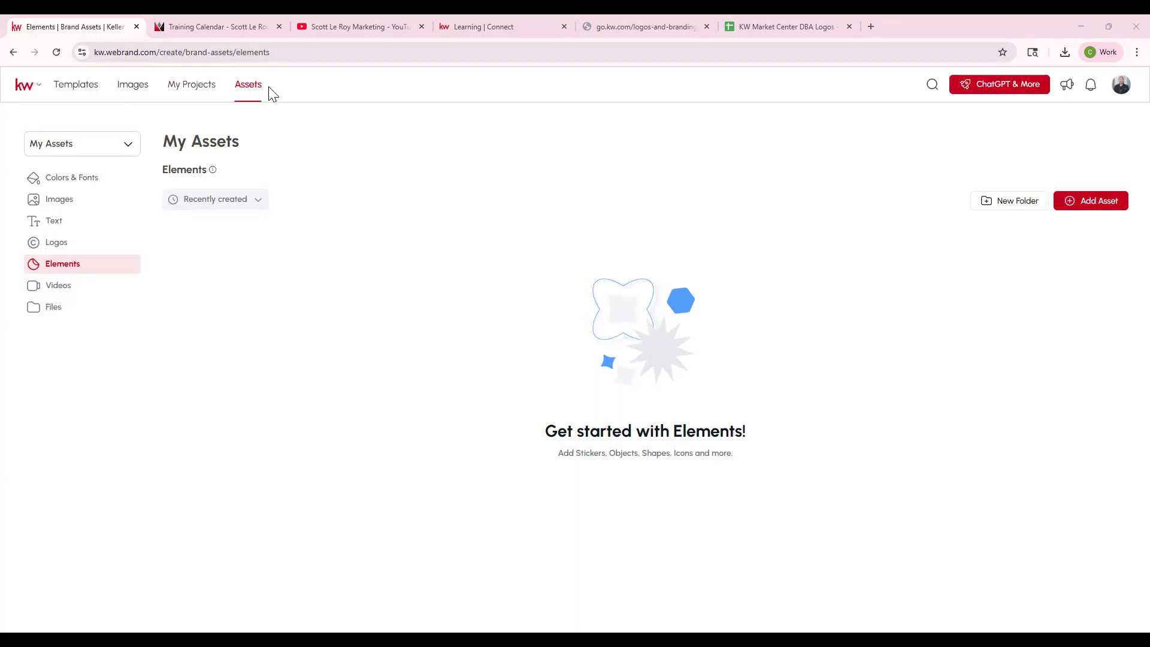
click(473, 28)
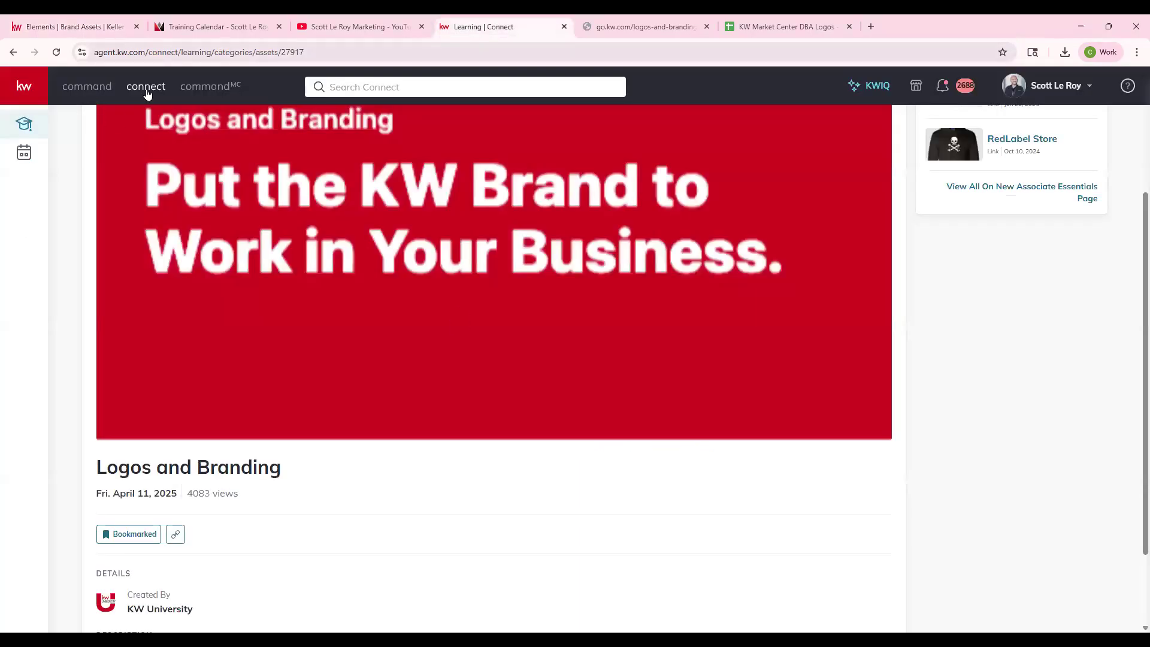
click(88, 89)
drag(479, 27, 249, 26)
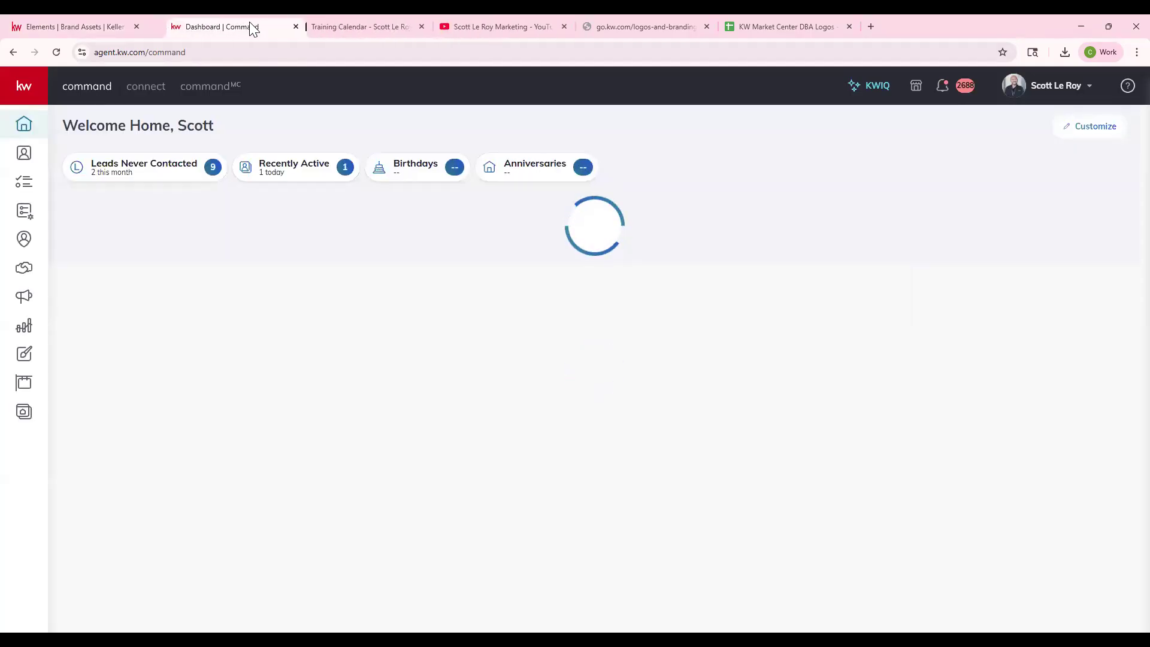
click(24, 358)
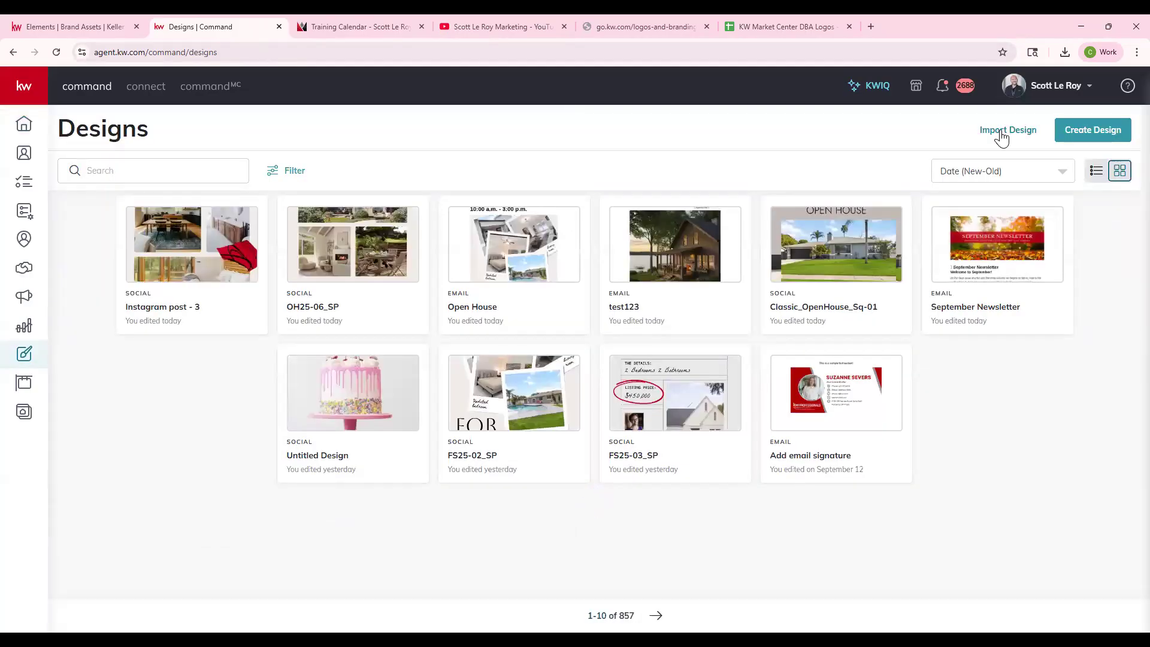
- Start a new Print design from the Designs page, and compare the My Projects page it opens with the assets tab
click(1092, 131)
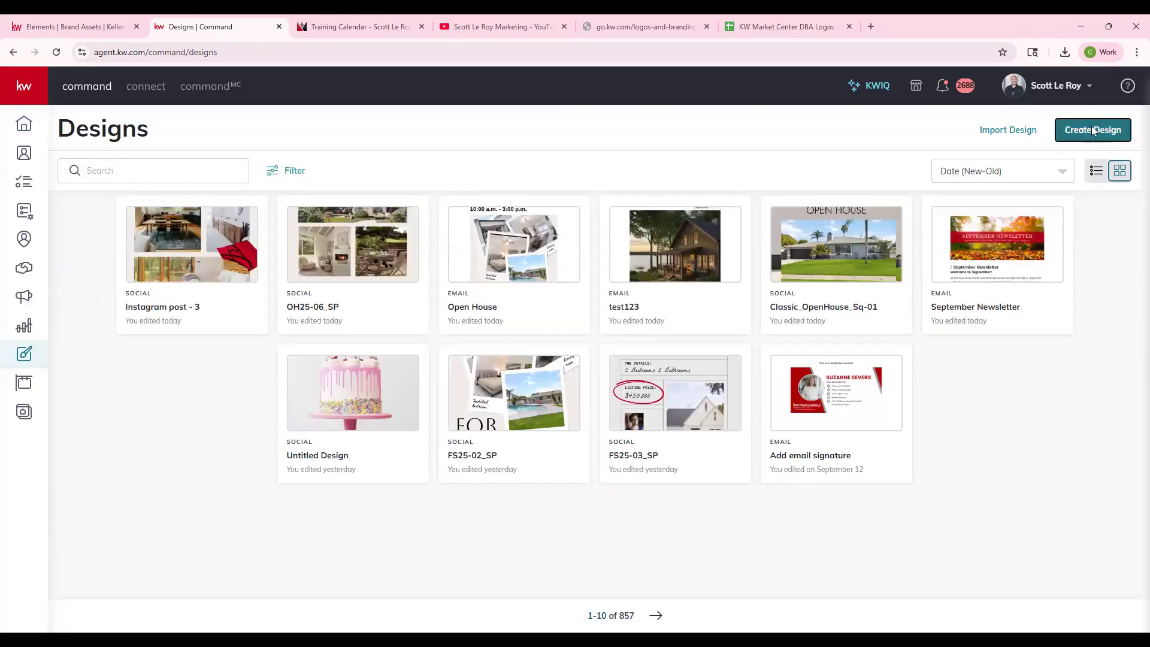
click(629, 329)
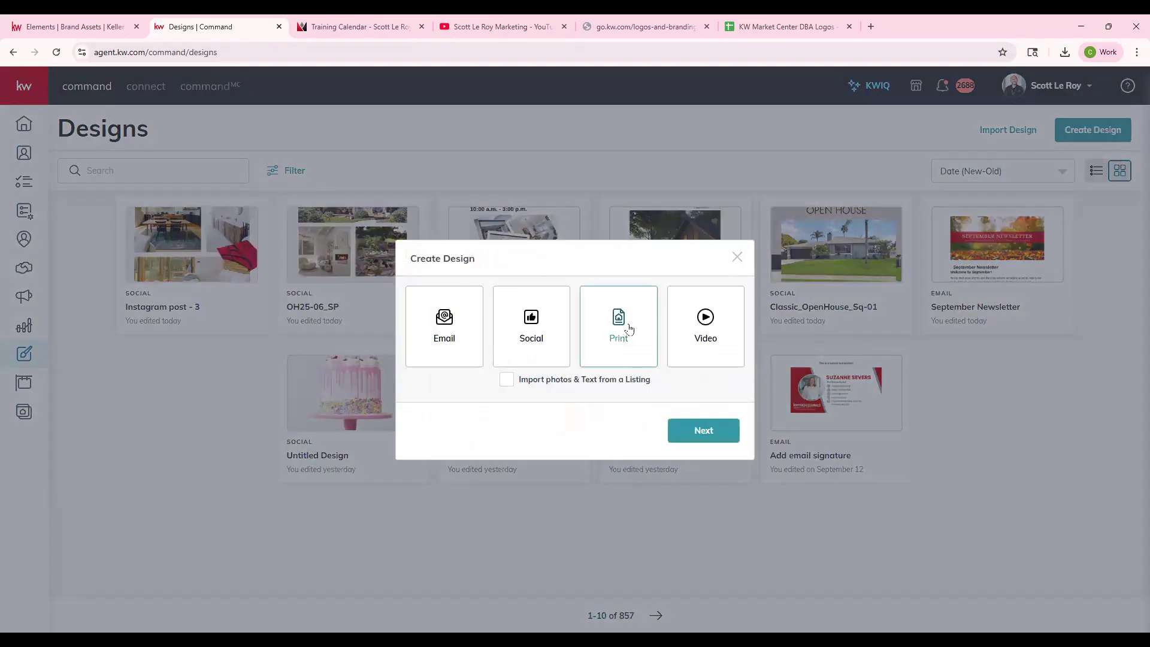
click(713, 430)
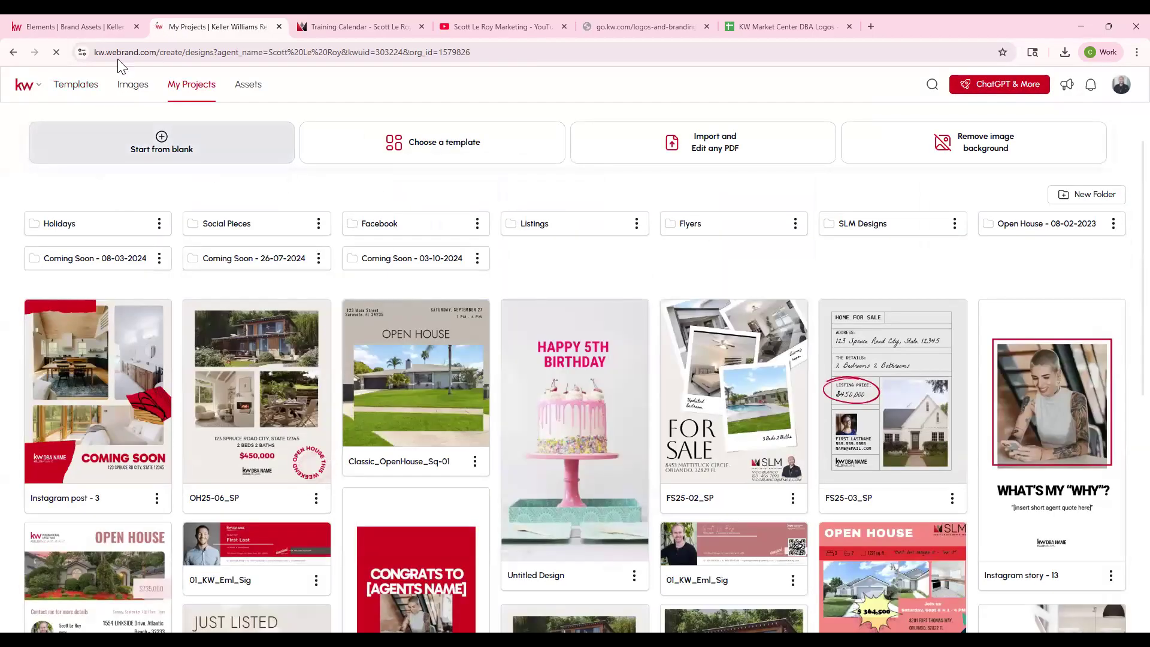
click(105, 26)
click(212, 27)
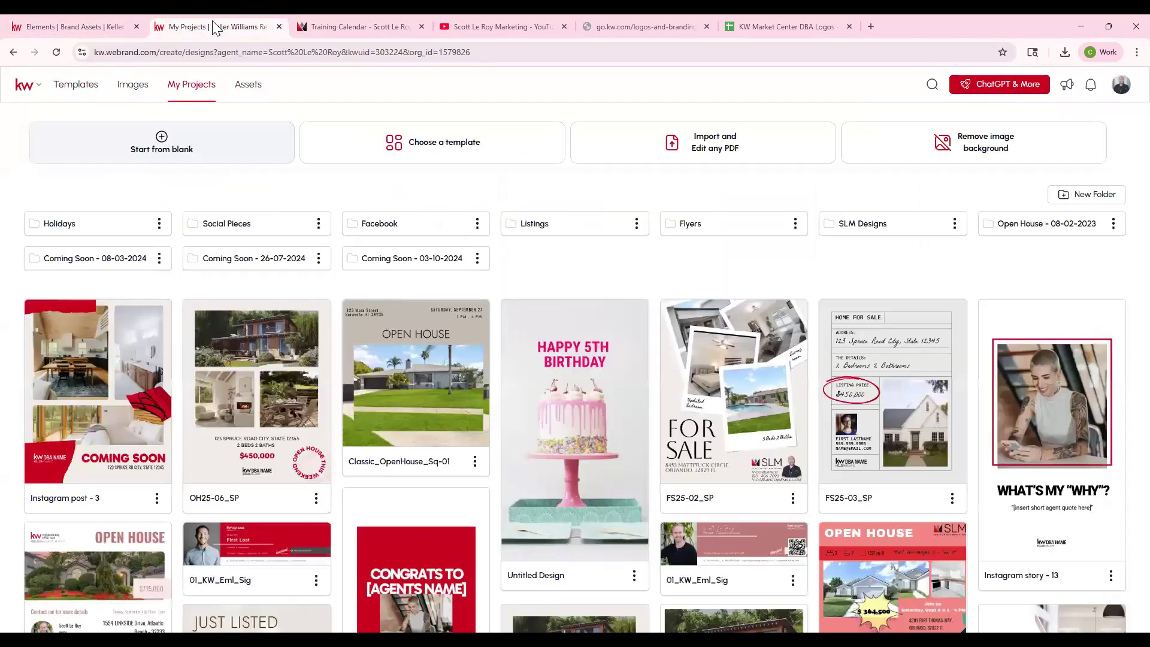
click(111, 27)
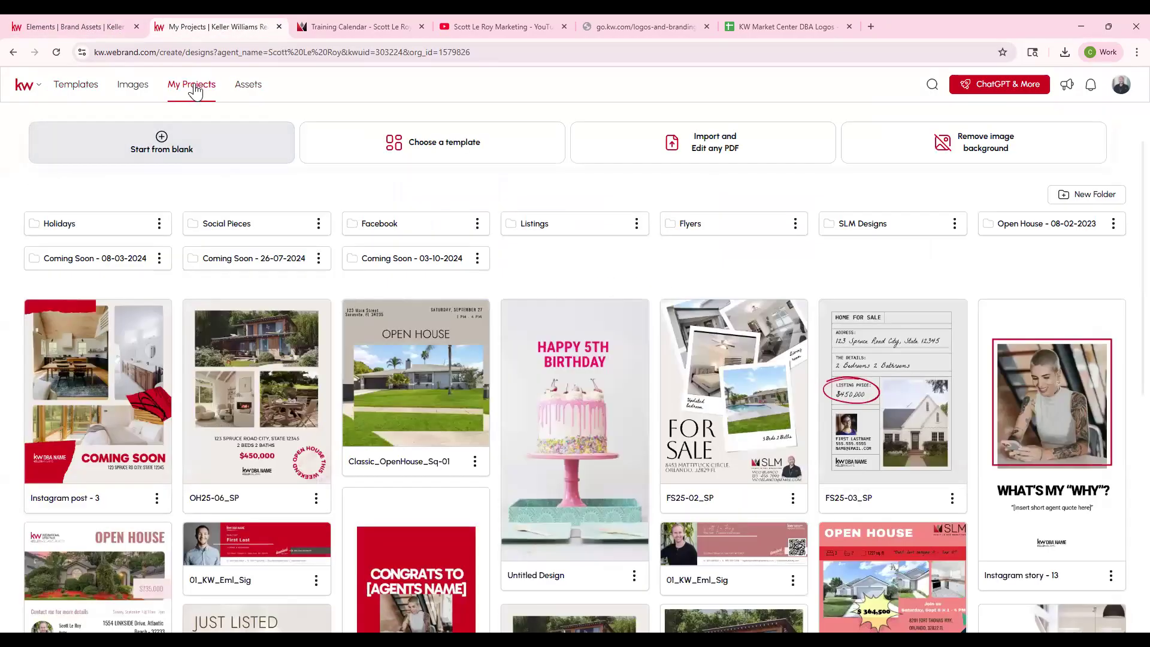
- Browse the Client Testimonial and I ♥ KW templates under Lead Generation in the template library
click(77, 85)
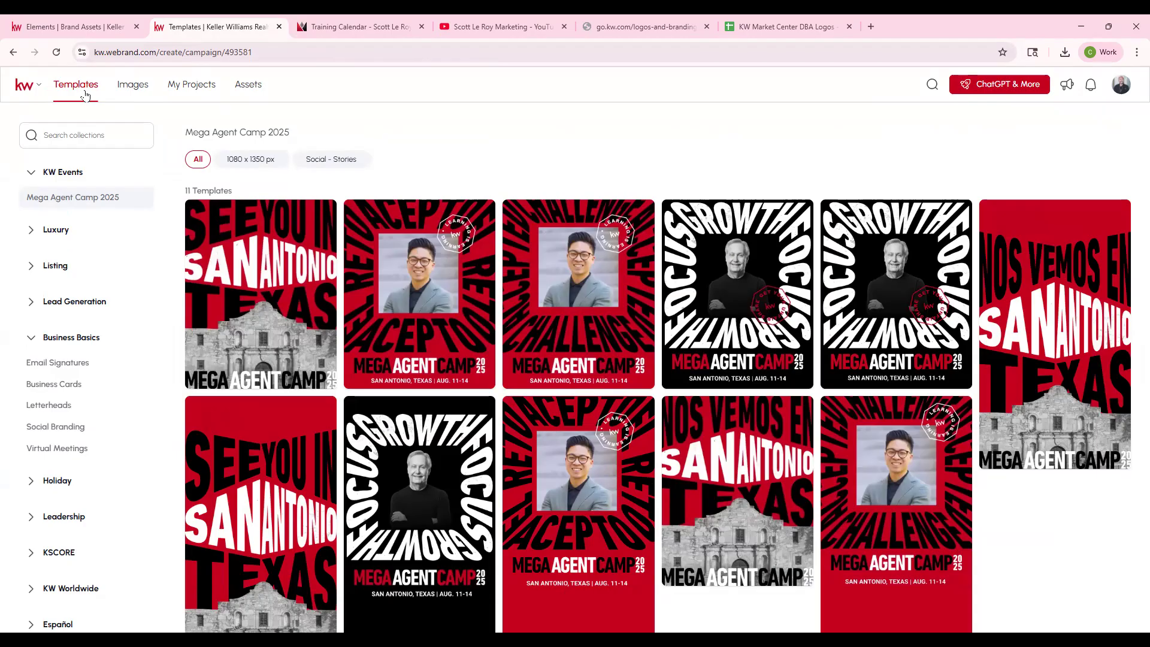
click(31, 338)
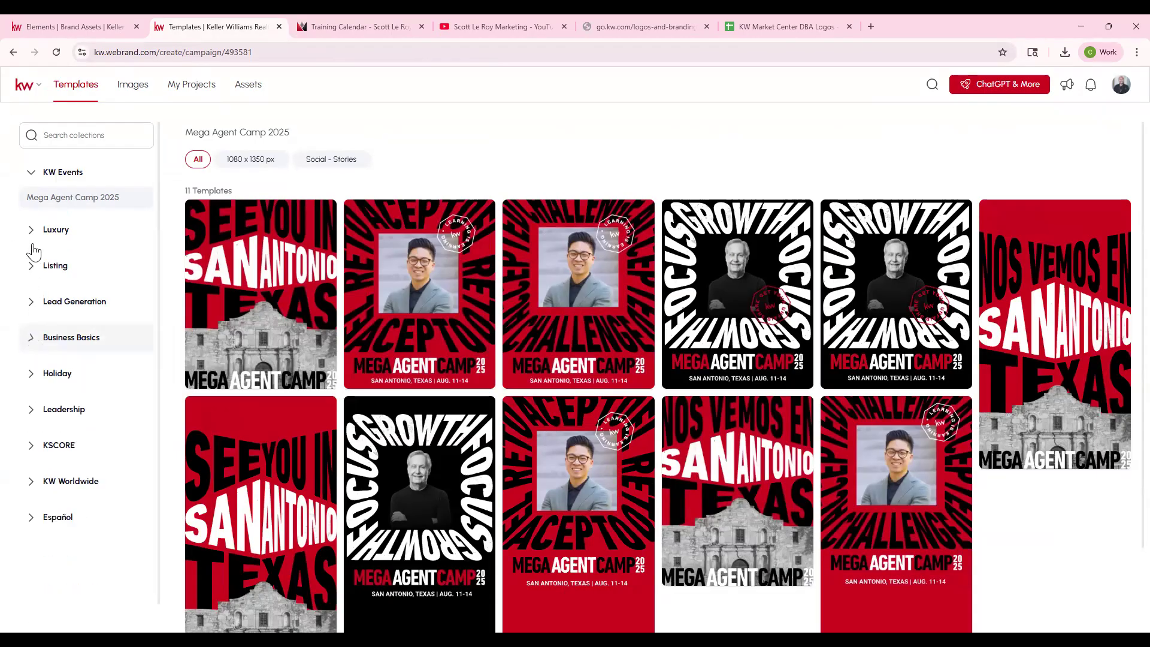
click(29, 173)
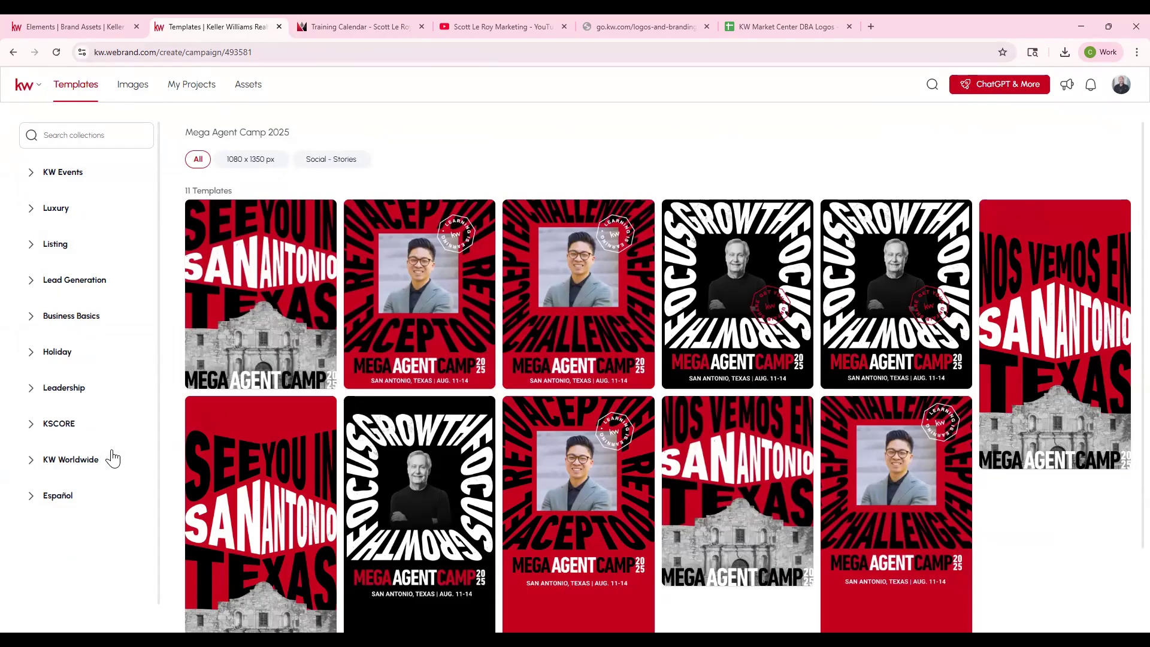
click(31, 280)
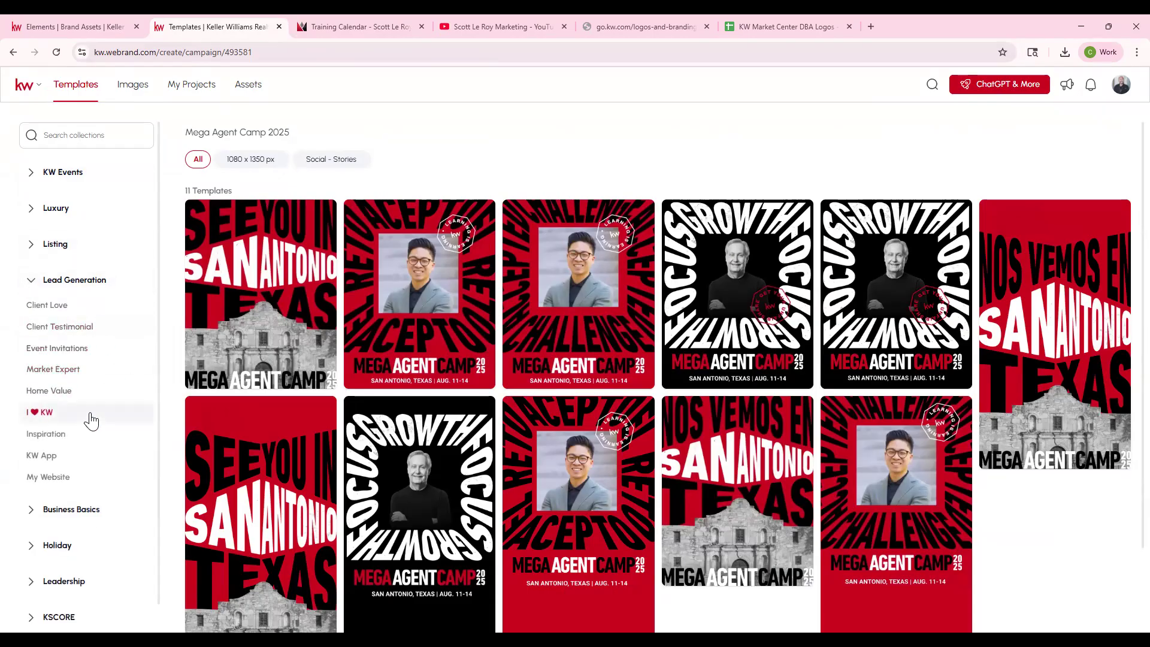
click(69, 328)
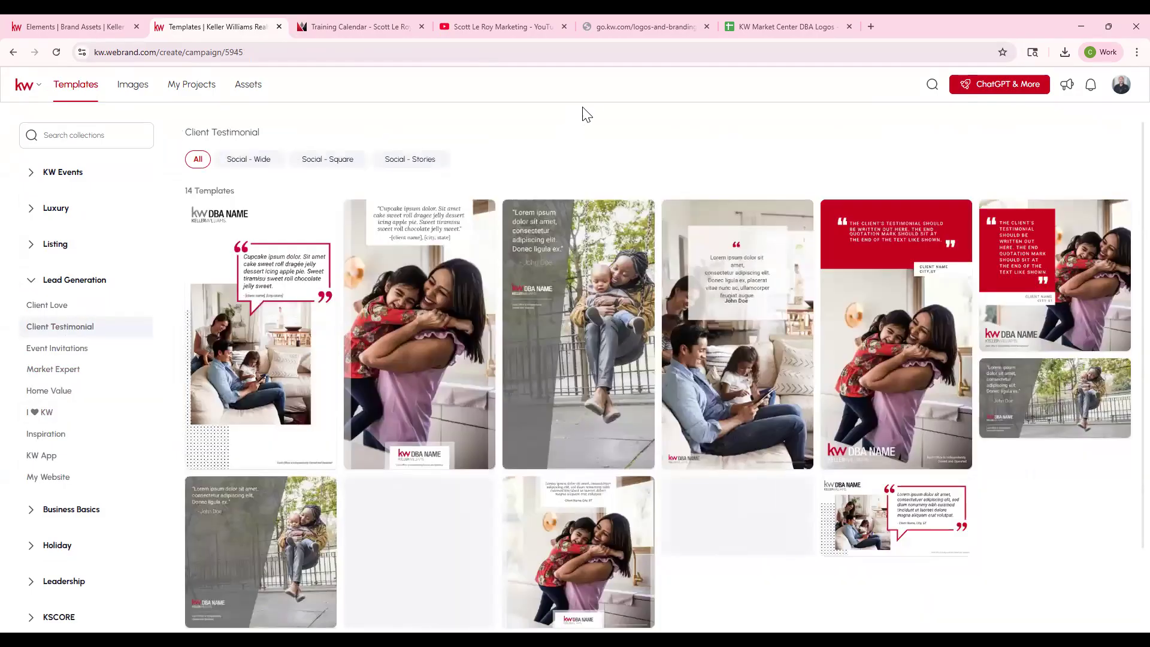
click(70, 410)
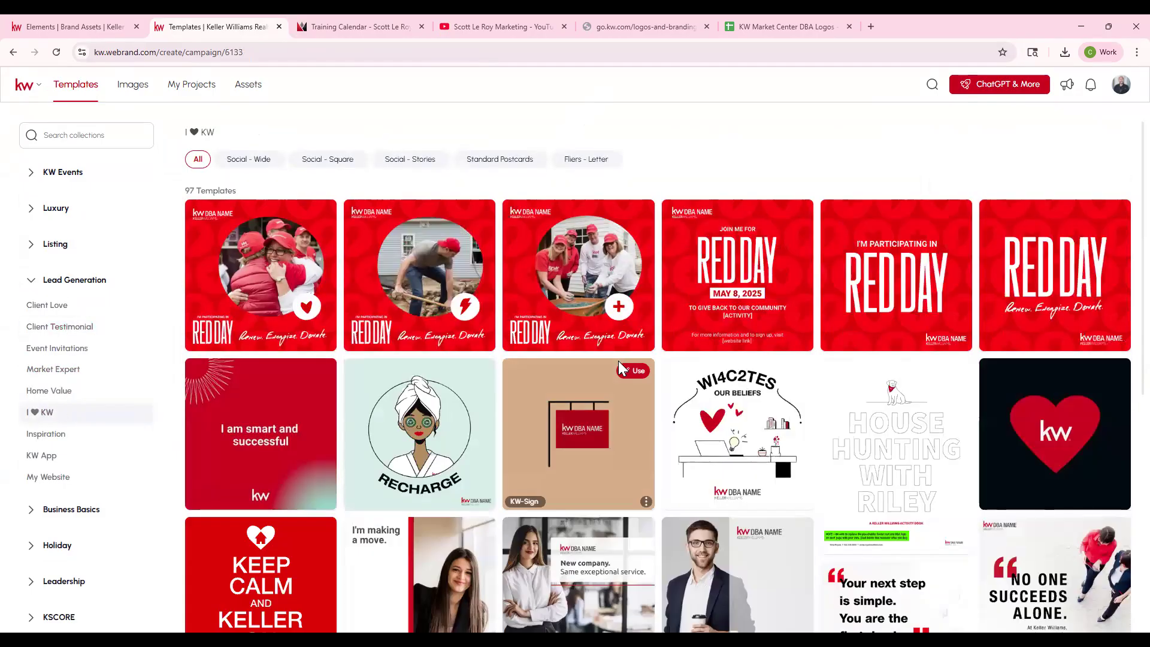
click(31, 280)
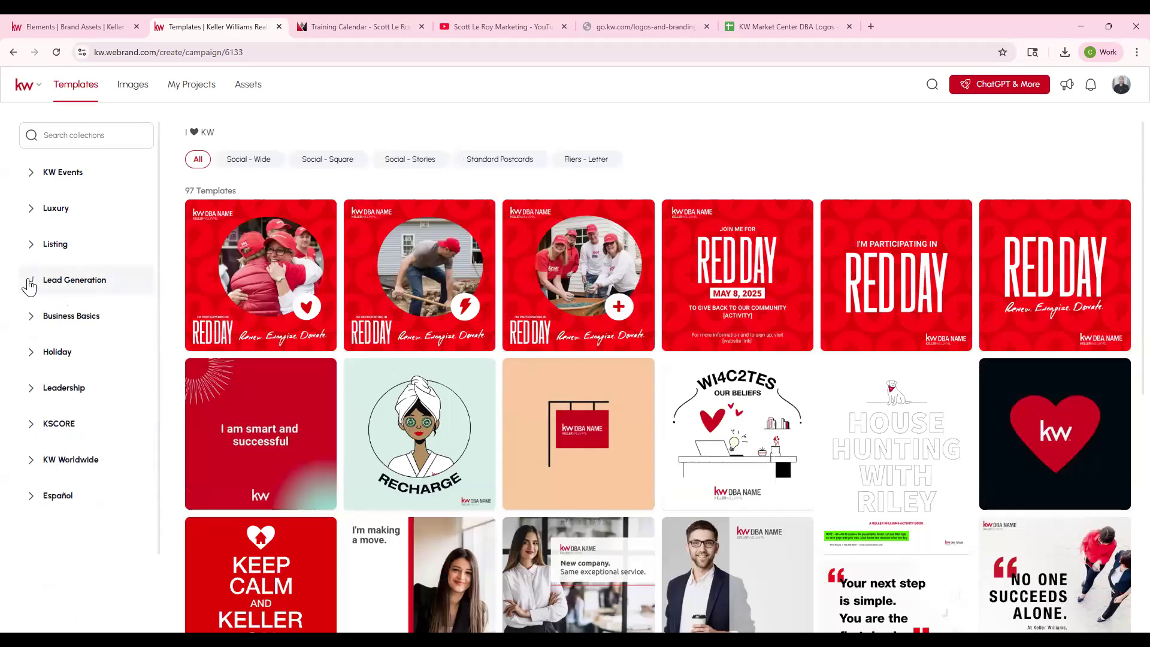
- Show the Open House listing templates, view the Standard Postcards, and filter them to Fliers - Letter (V)
click(45, 247)
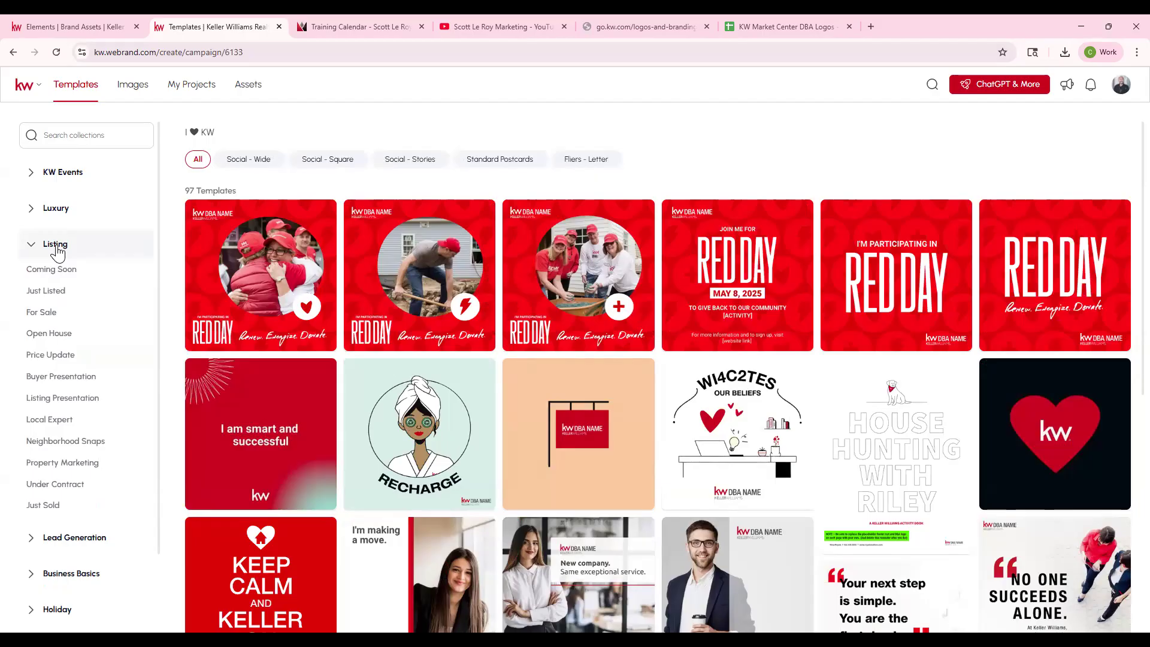
click(61, 335)
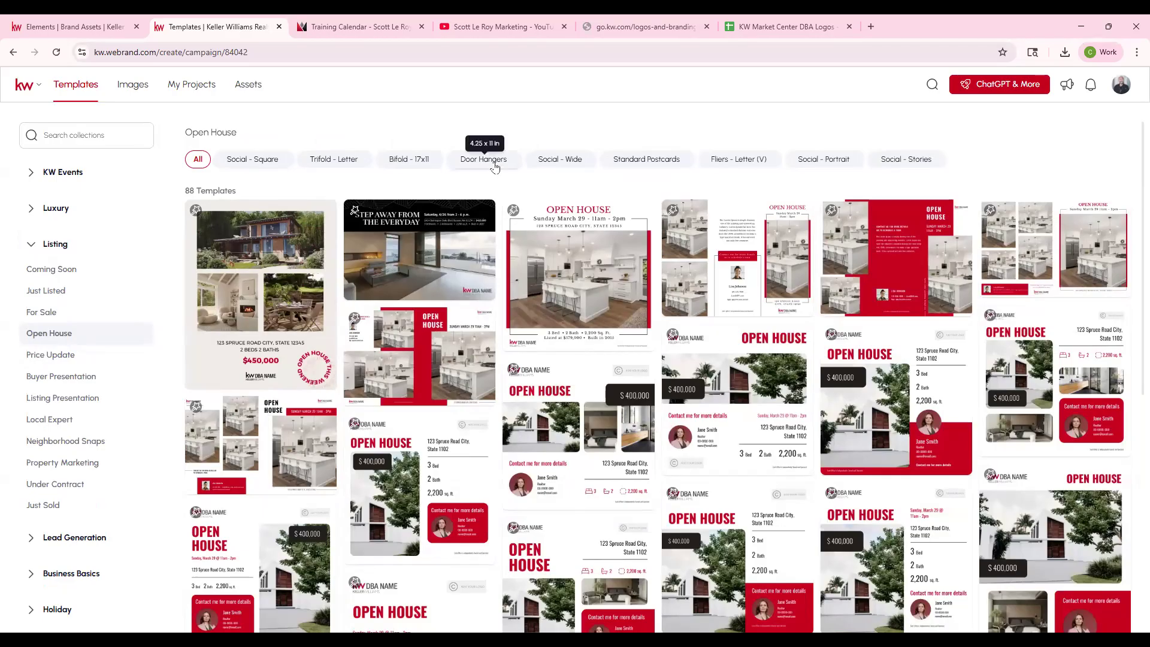
click(644, 160)
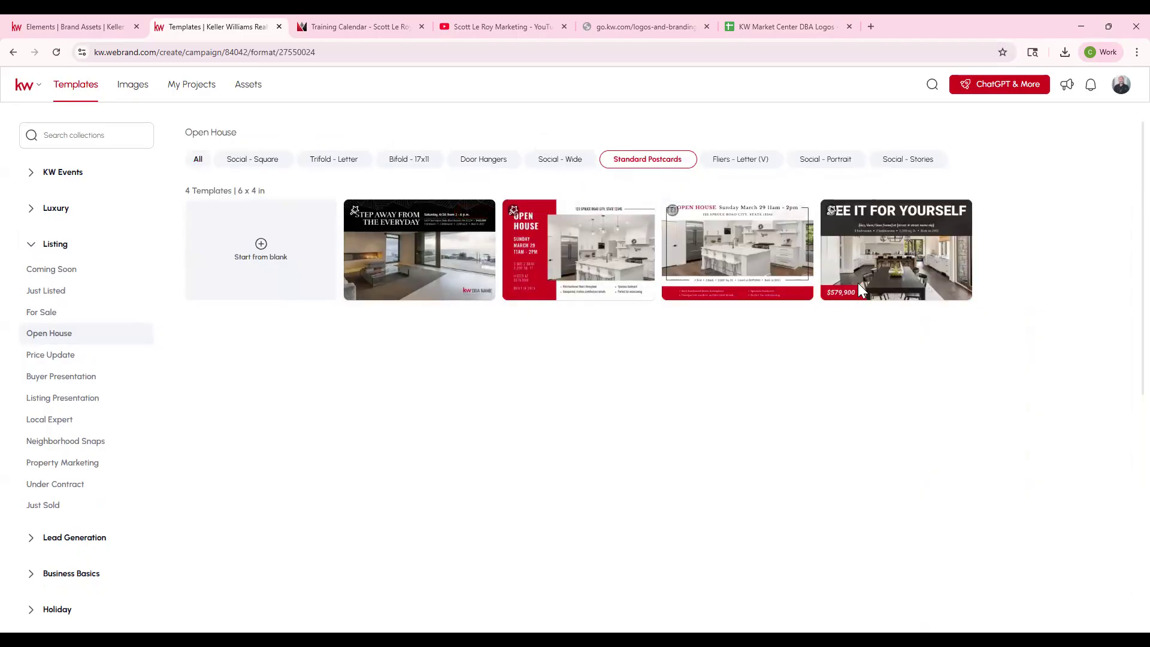
click(759, 162)
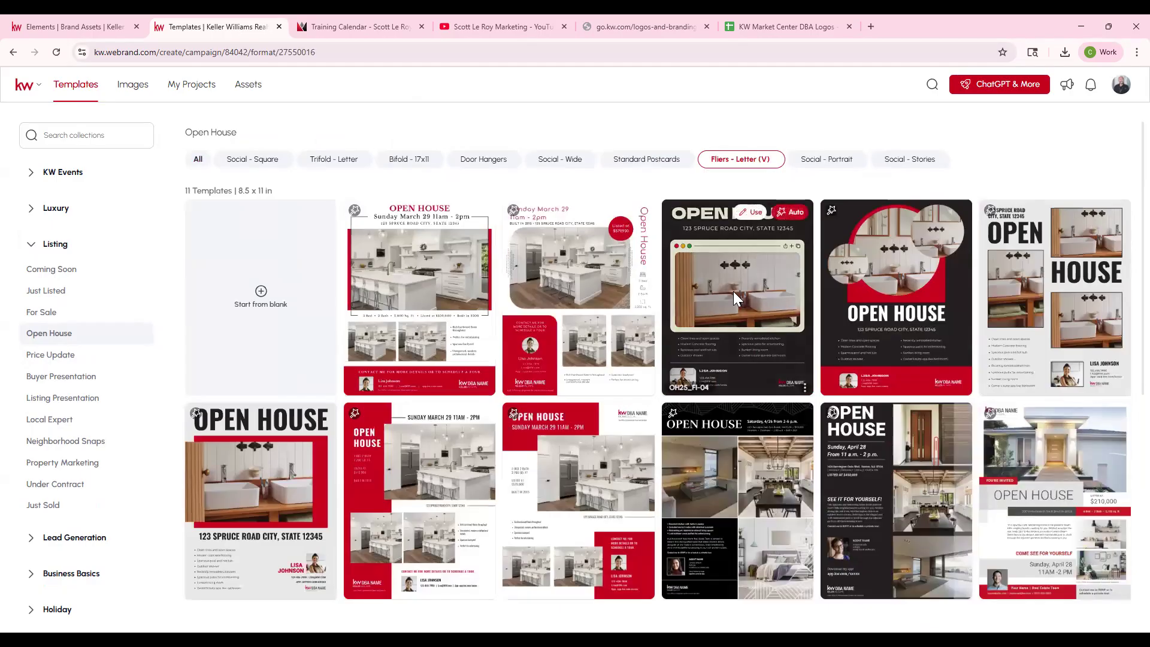
scroll(742, 307, down, 1)
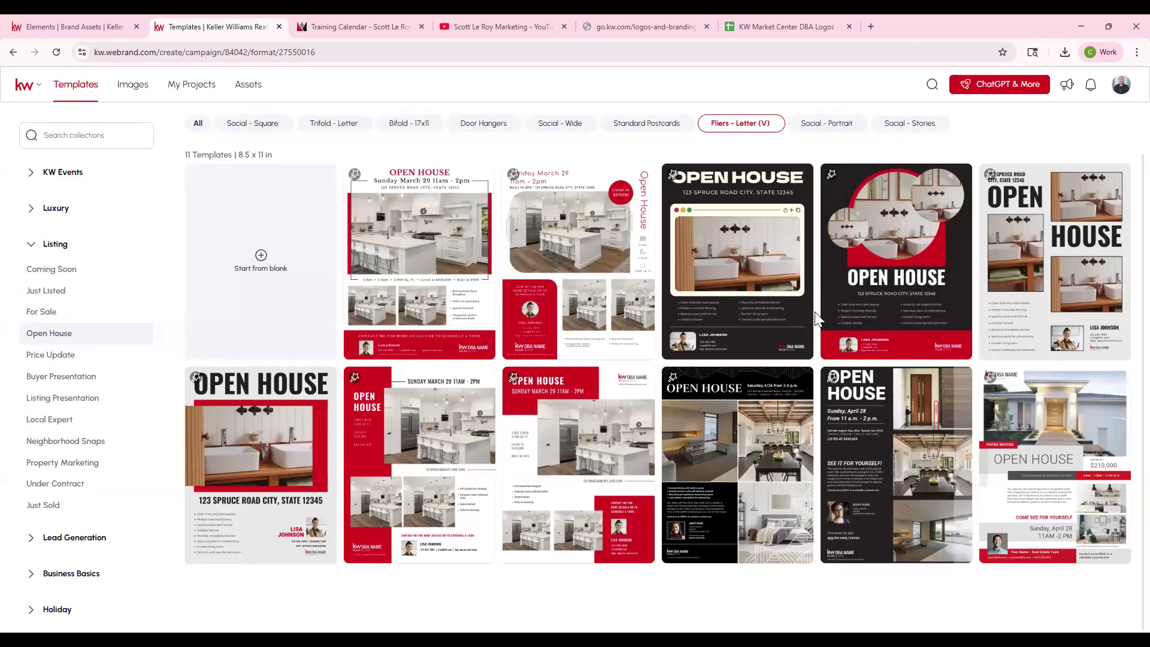
- Use the 02_OH_FL open house flyer template in the editor, and dismiss the V8 editor introduction
mouse_move(699, 473)
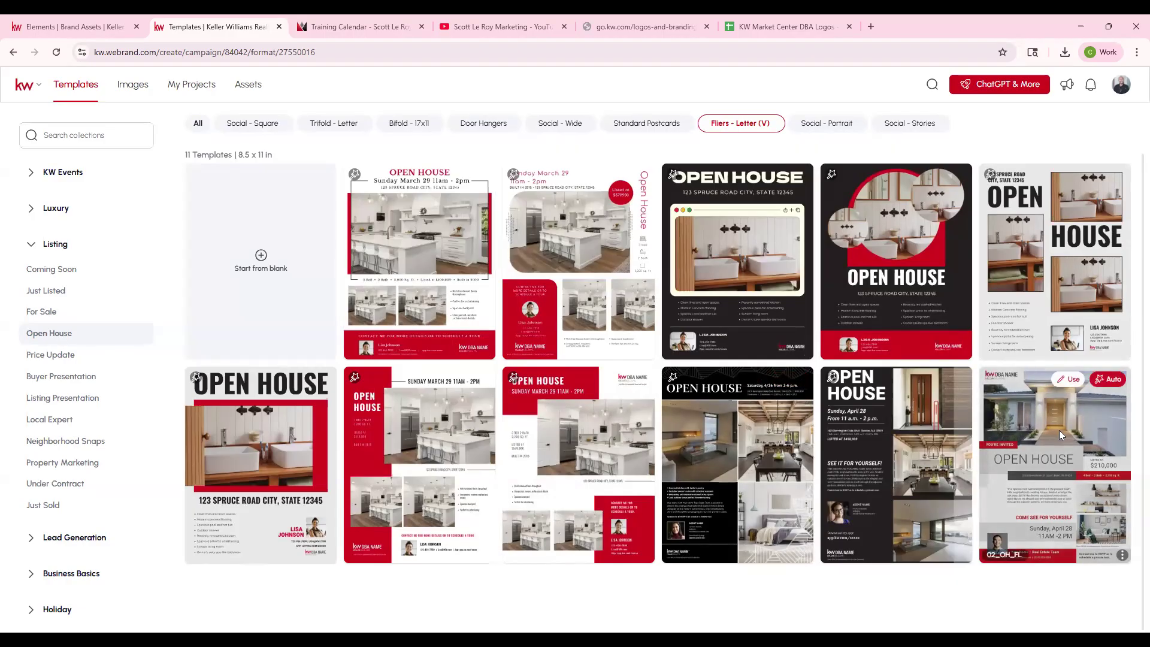
click(1063, 385)
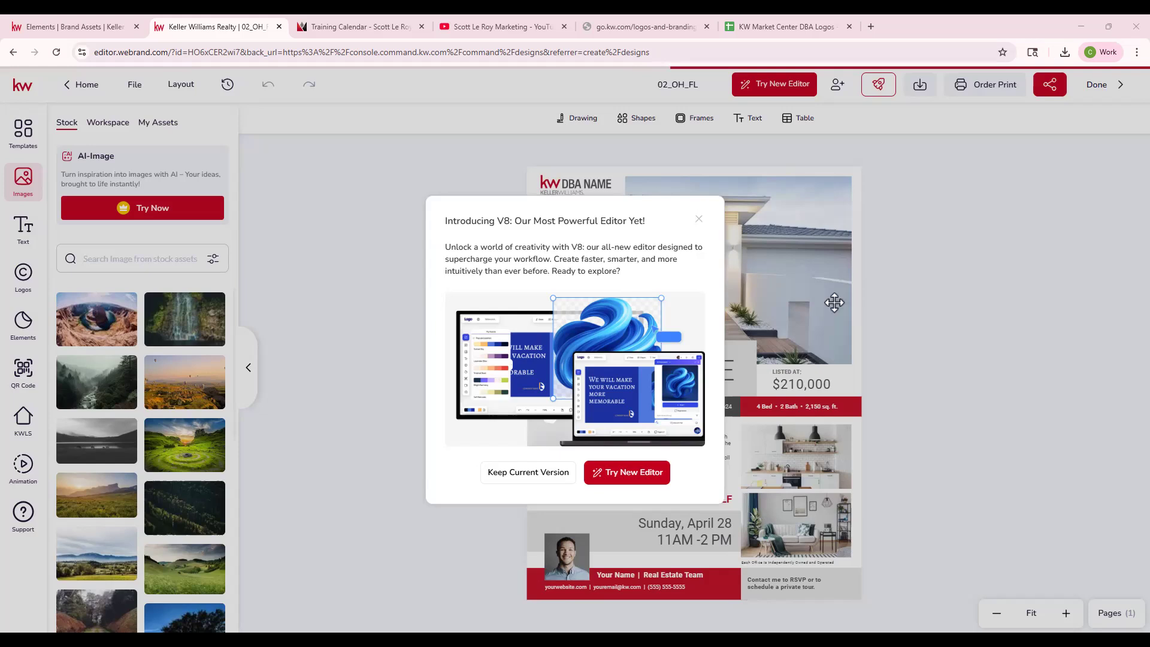
click(834, 302)
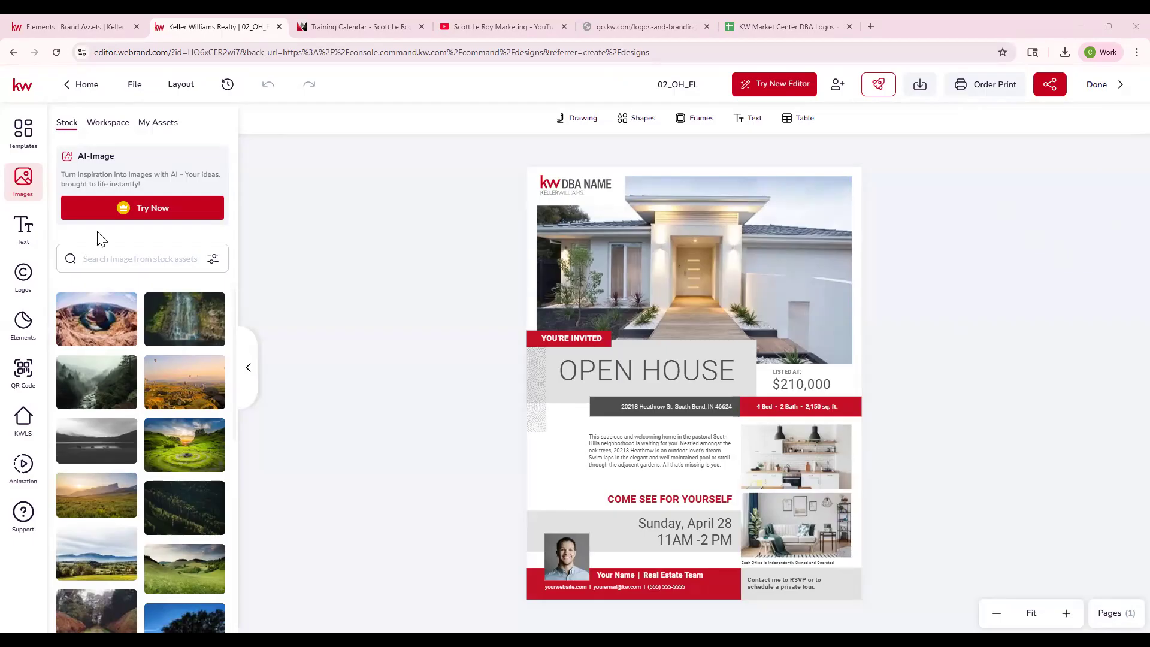
- Look through the editor's workspace image folders, open the Neighborhood folder, and view the image assets in My Assets
mouse_move(117, 469)
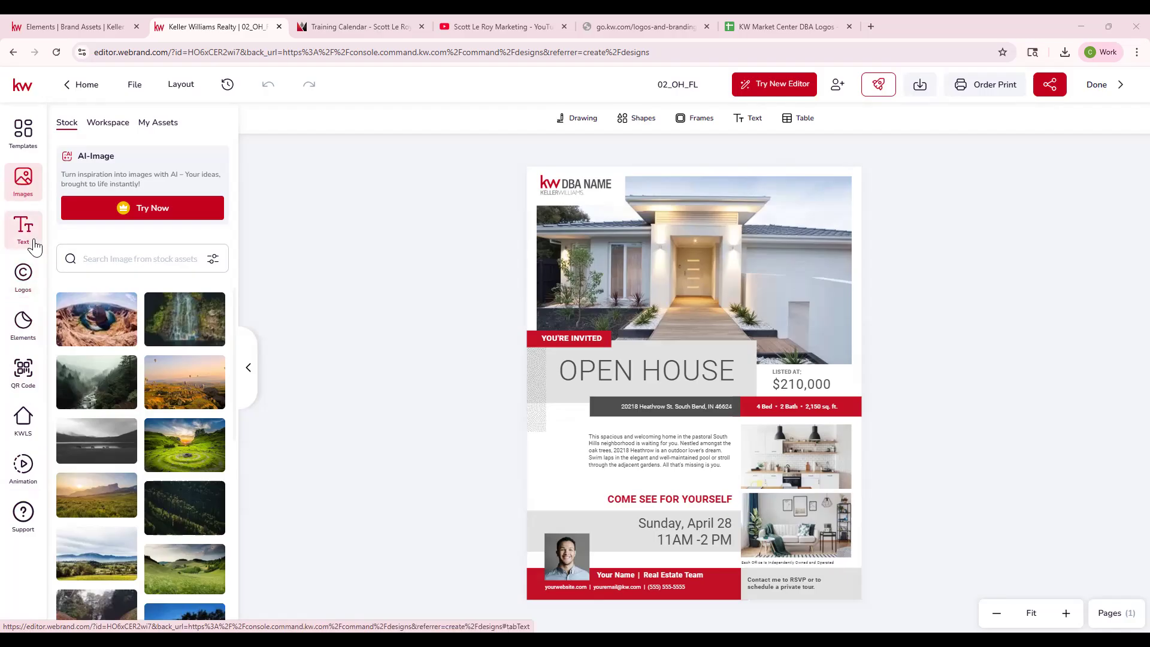
click(109, 125)
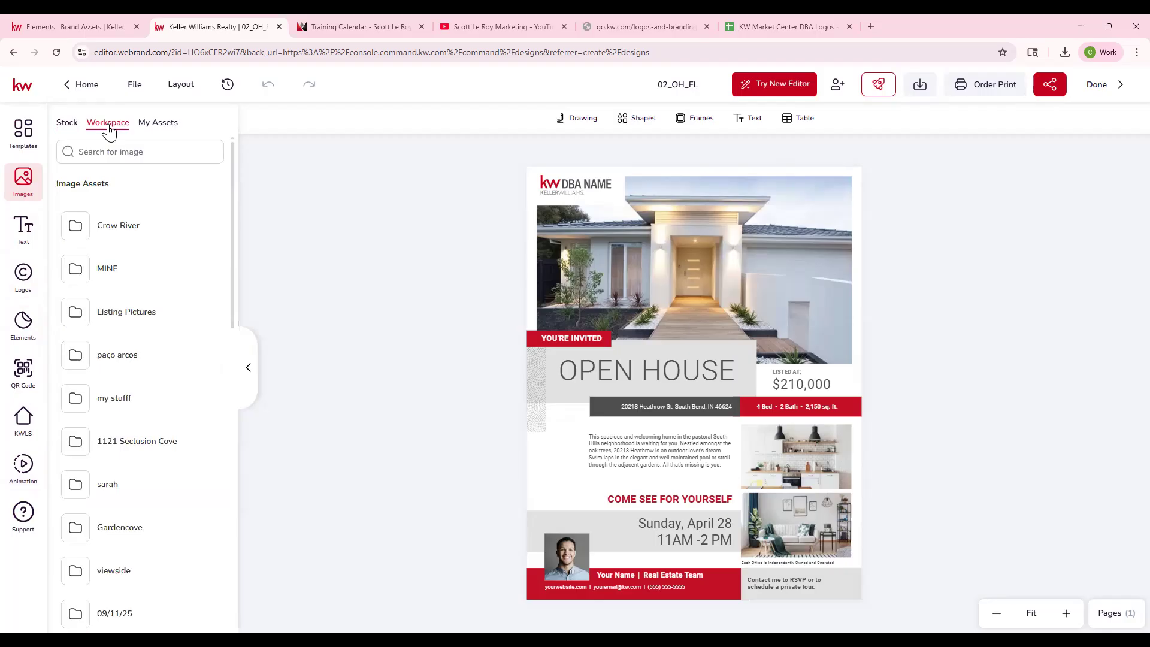
scroll(146, 289, down, 9)
scroll(128, 455, down, 4)
scroll(135, 468, down, 3)
click(140, 522)
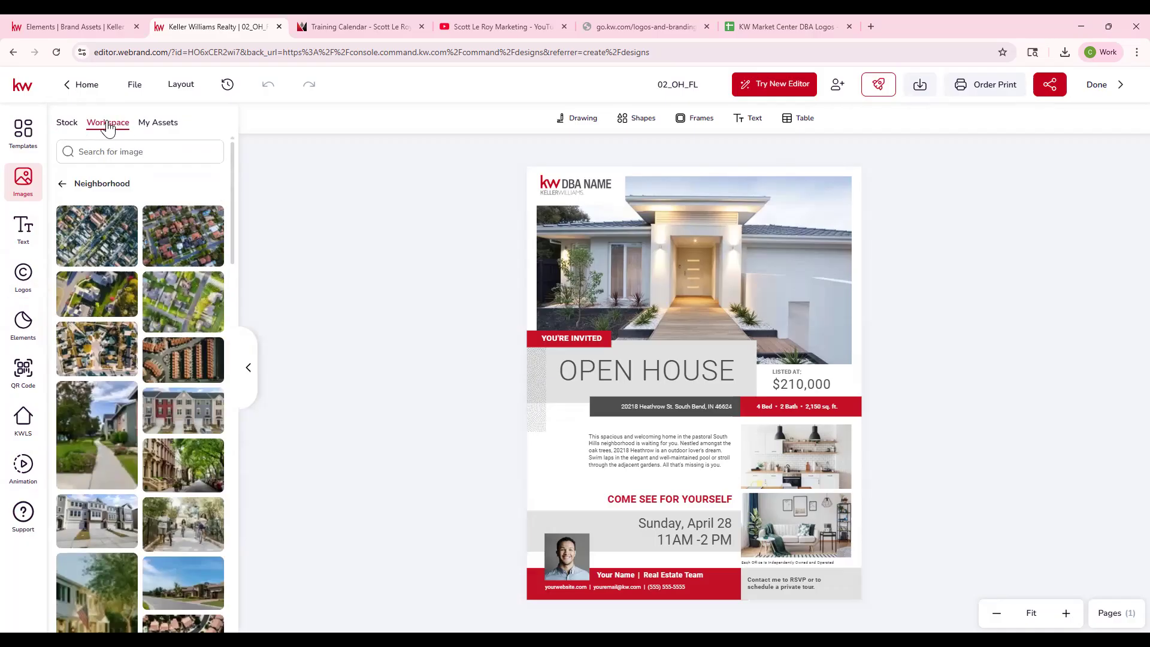
click(157, 124)
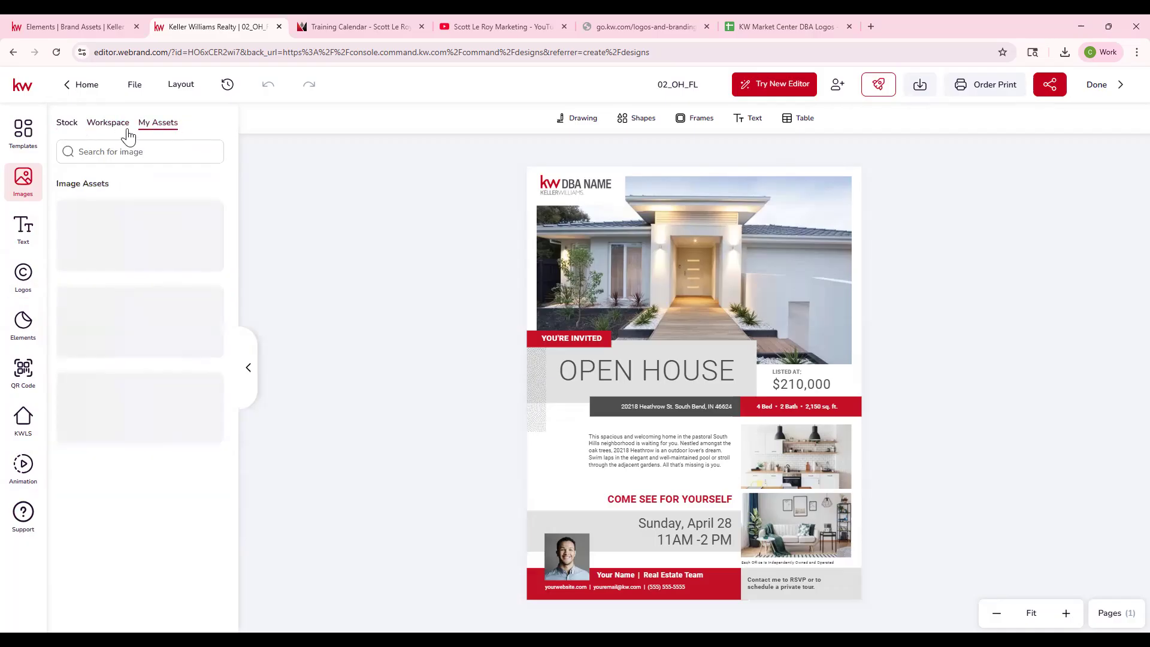
- View the editor's text styles, the ready-made text banners and the workspace text folders
click(23, 232)
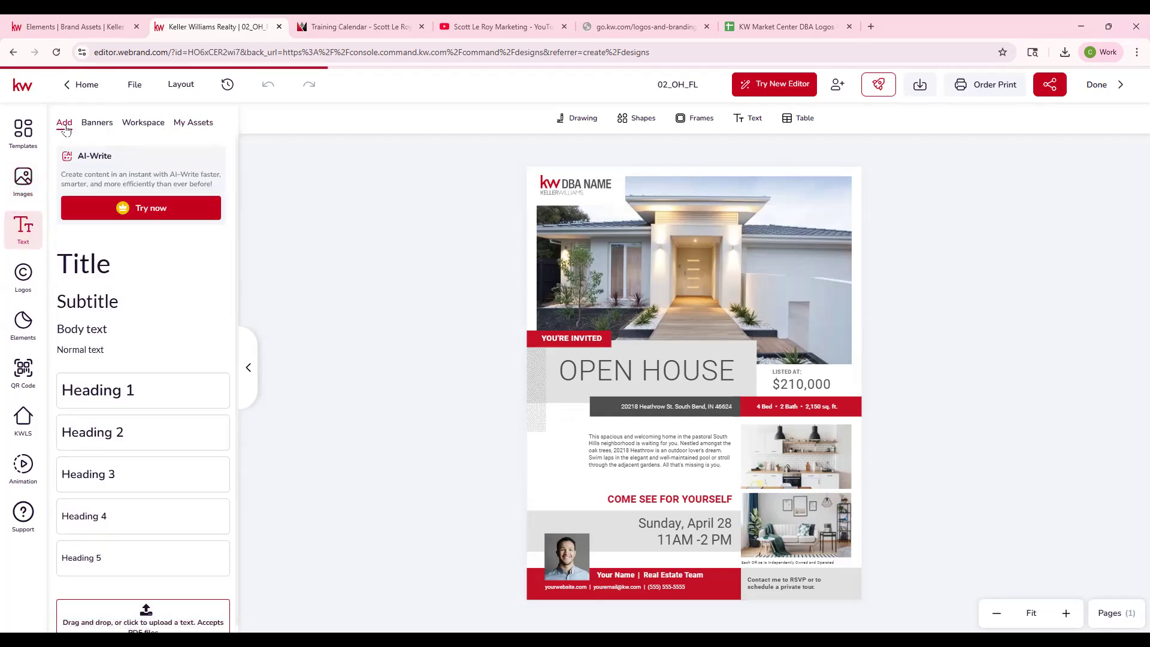
click(91, 122)
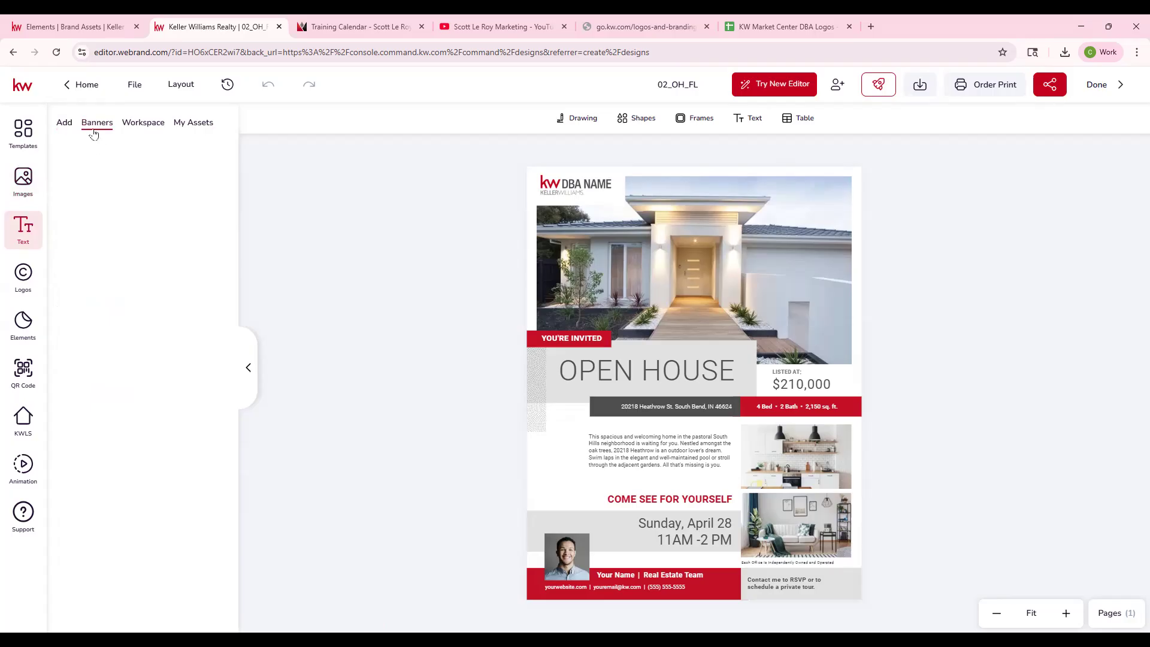
click(144, 125)
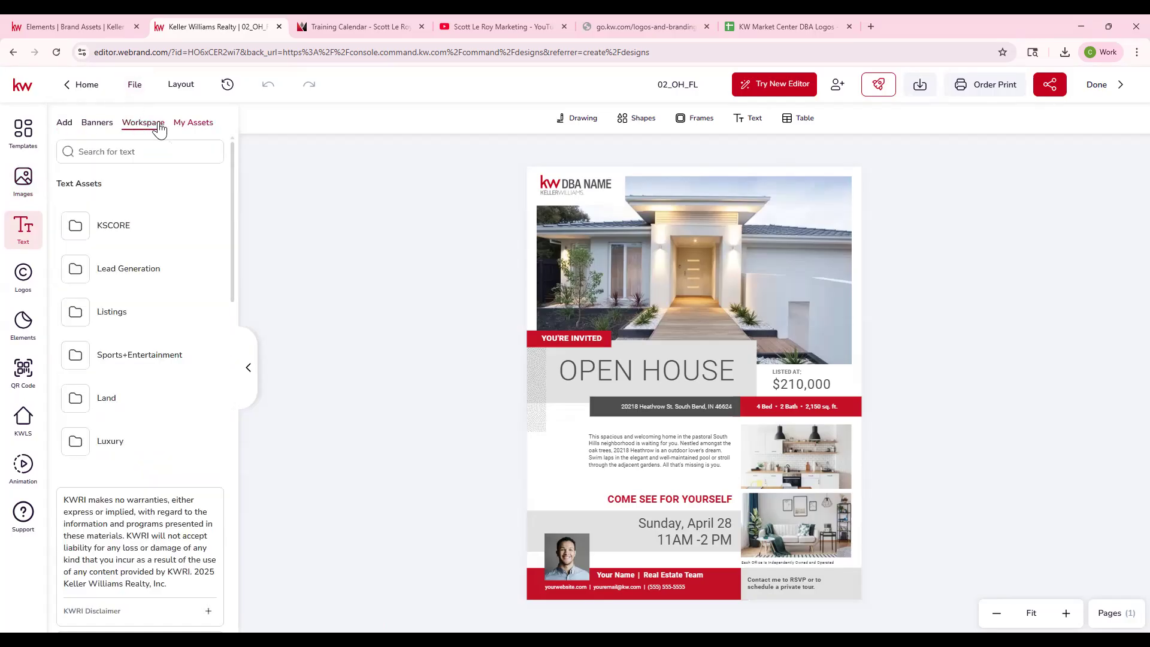
- View the workspace logo folders and the stock elements, and return to the image assets in My Assets
click(24, 277)
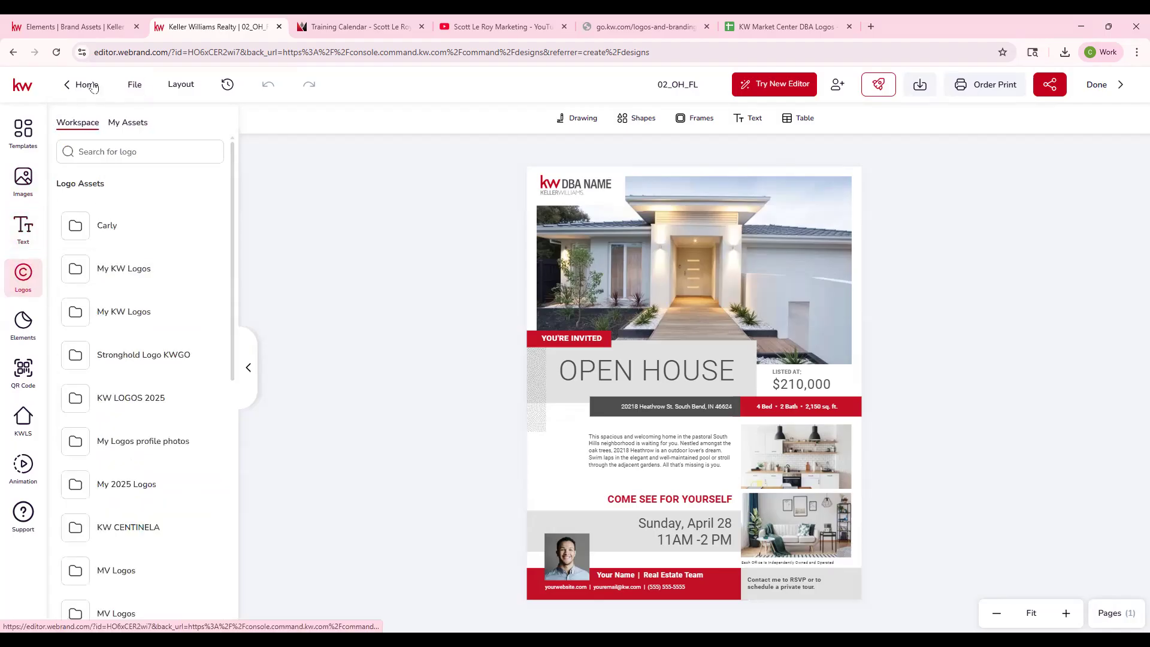
click(27, 327)
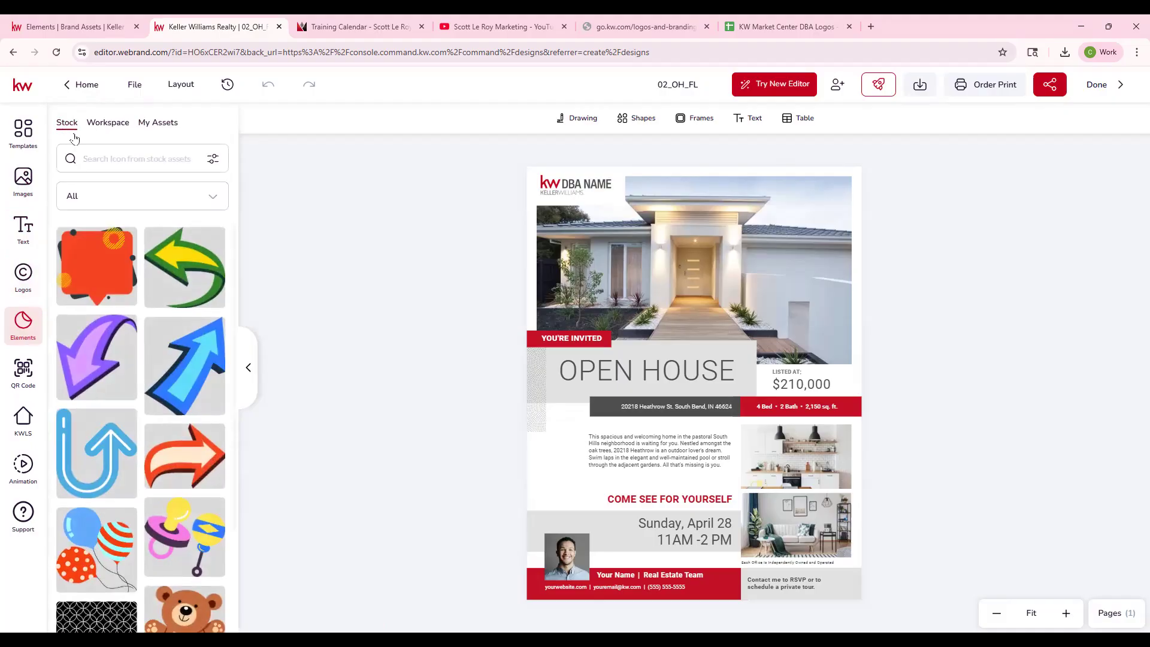
scroll(158, 297, down, 2)
scroll(158, 297, up, 2)
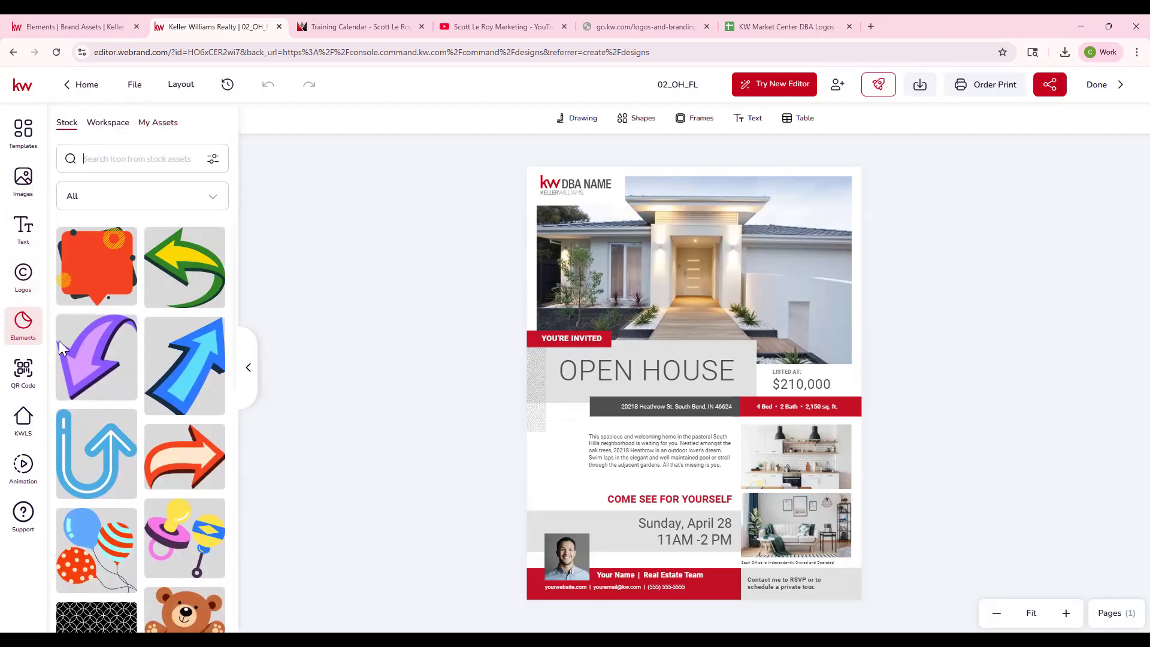
click(24, 182)
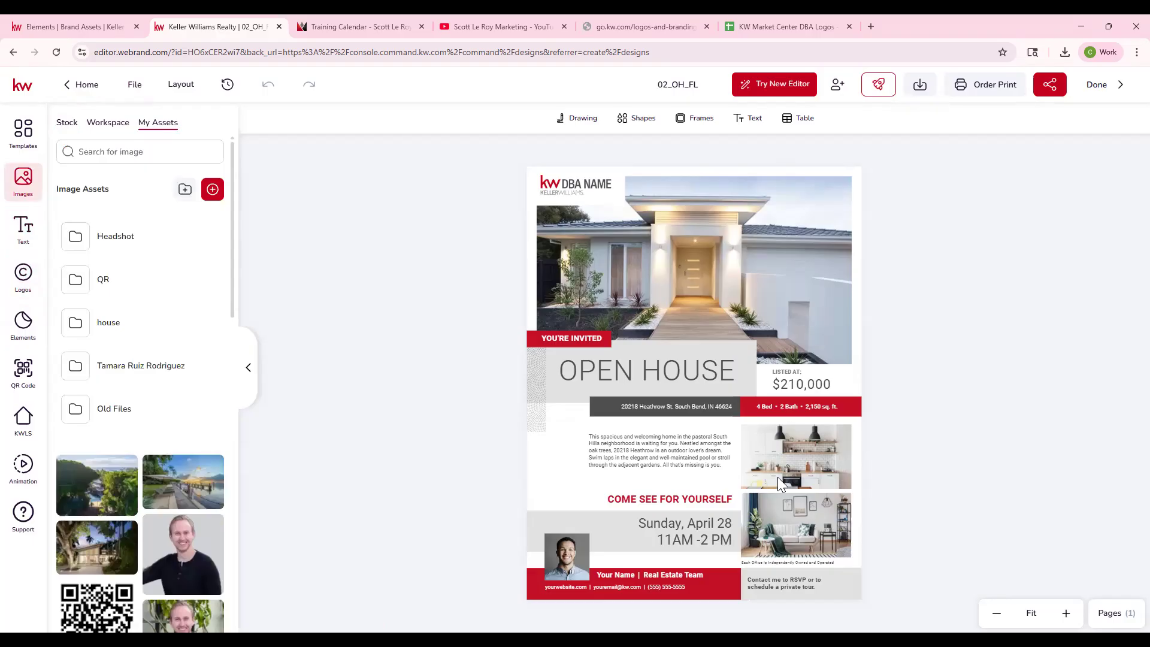
- Replace the flyer's DBA NAME logo with the red and gray Keller Williams Preferred Realty logo from the 265 folder in My Assets
click(580, 184)
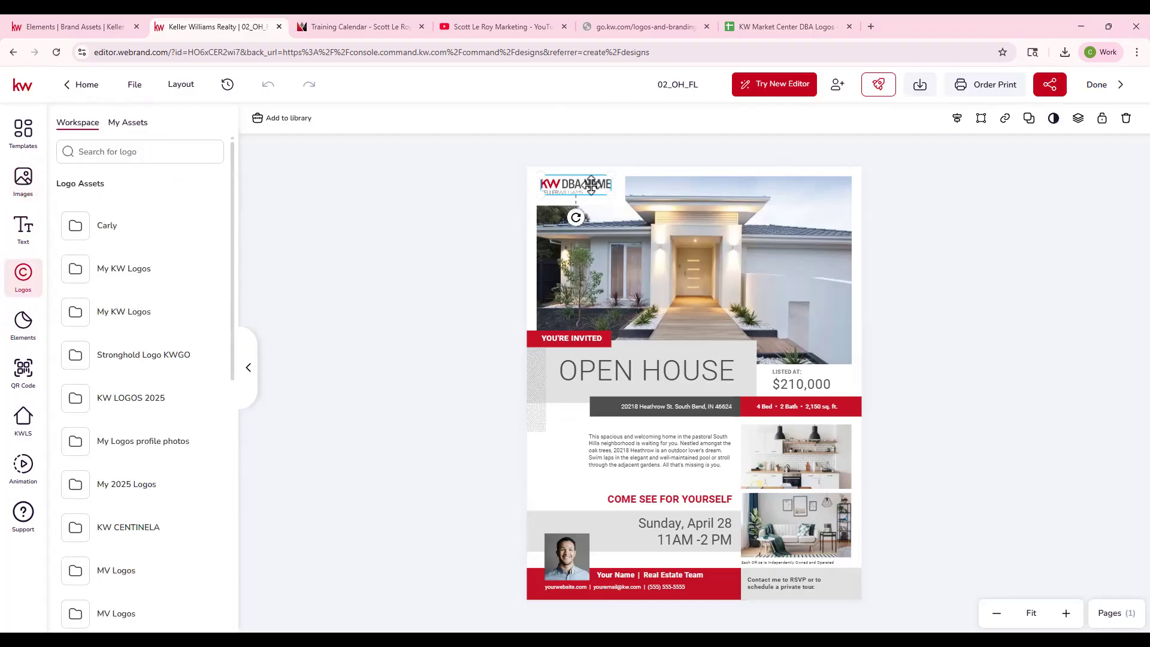
click(123, 122)
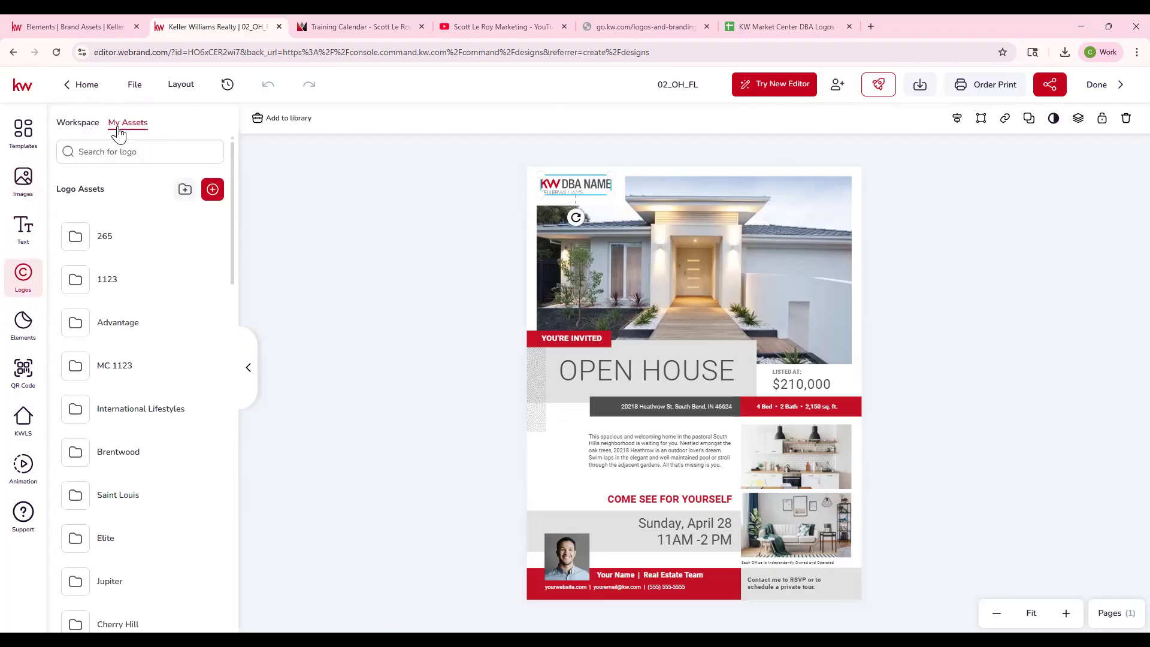
click(111, 238)
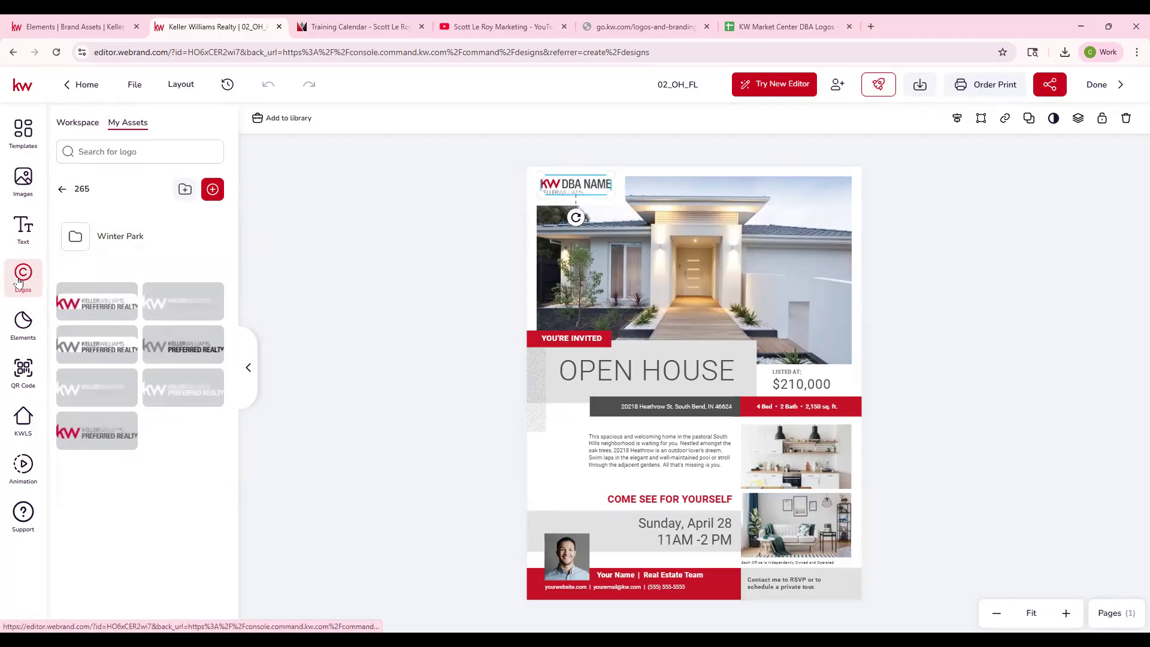
mouse_move(126, 429)
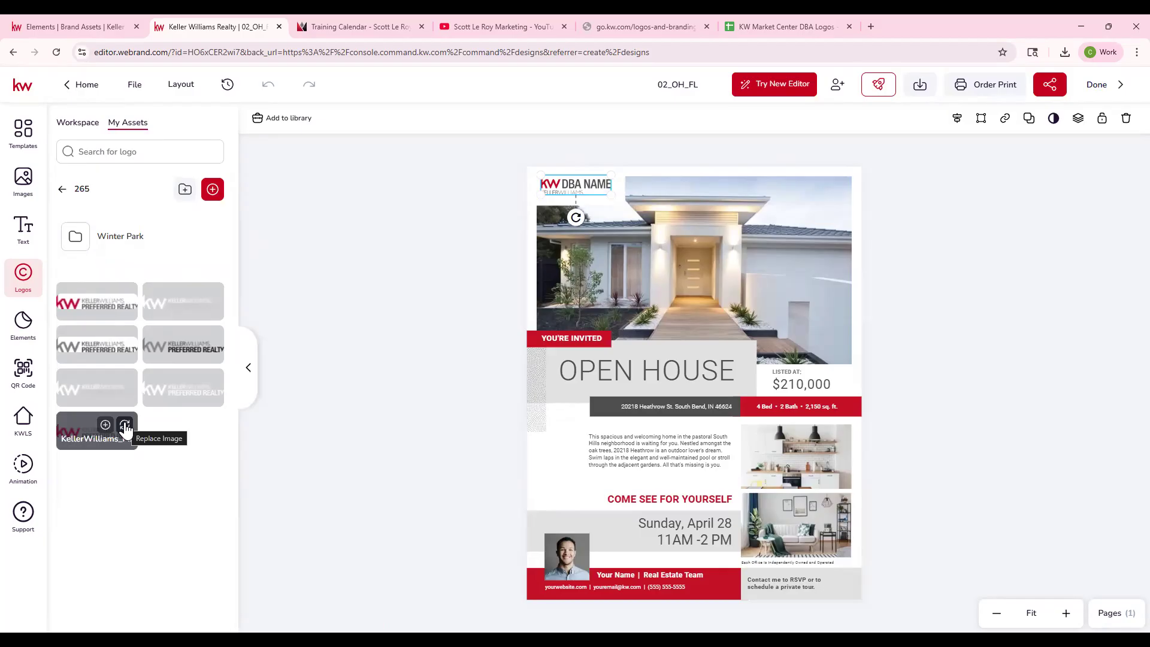
click(125, 426)
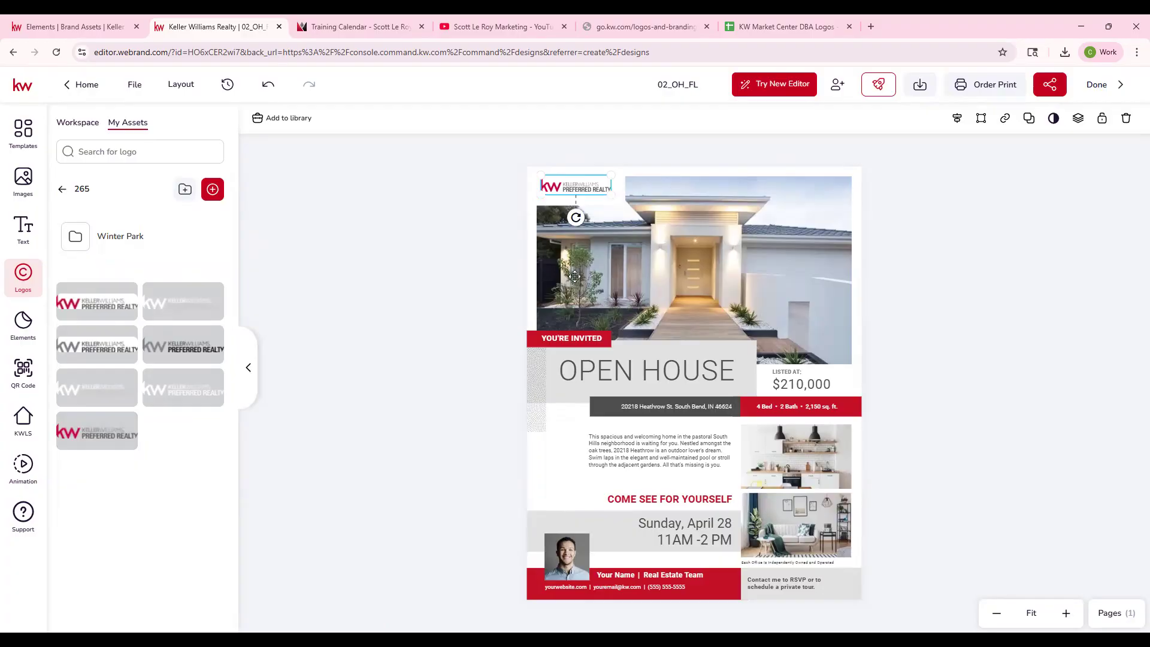
click(505, 279)
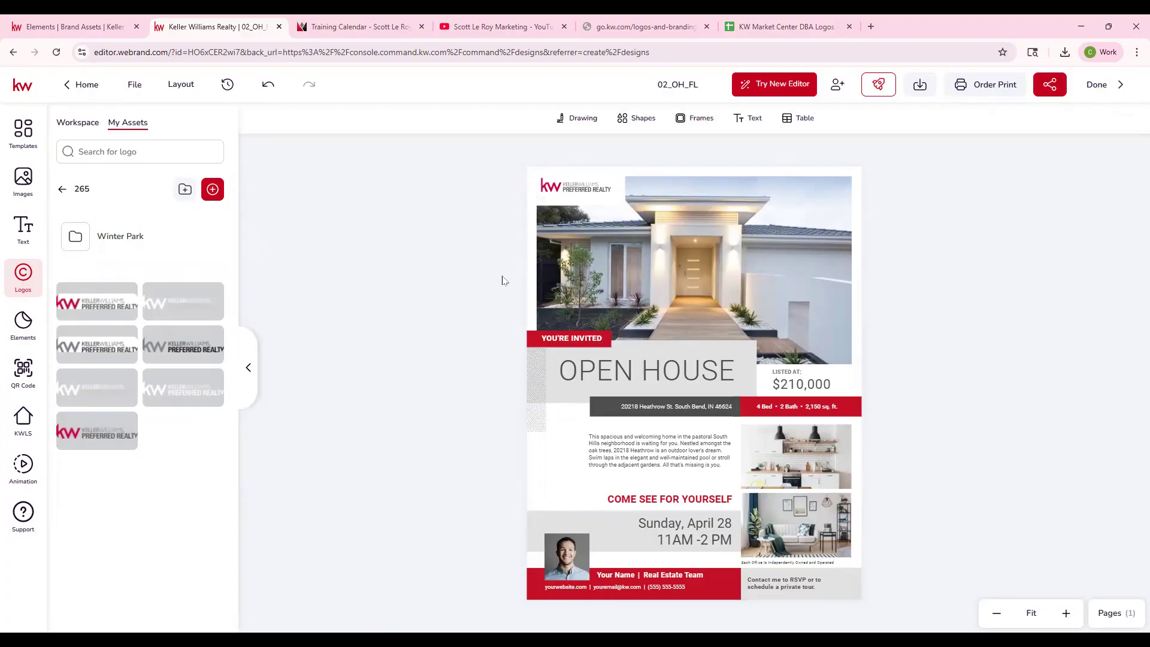
- Add the Preferred Realty logo as a separate image over the house photo, and delete that copy
mouse_move(99, 426)
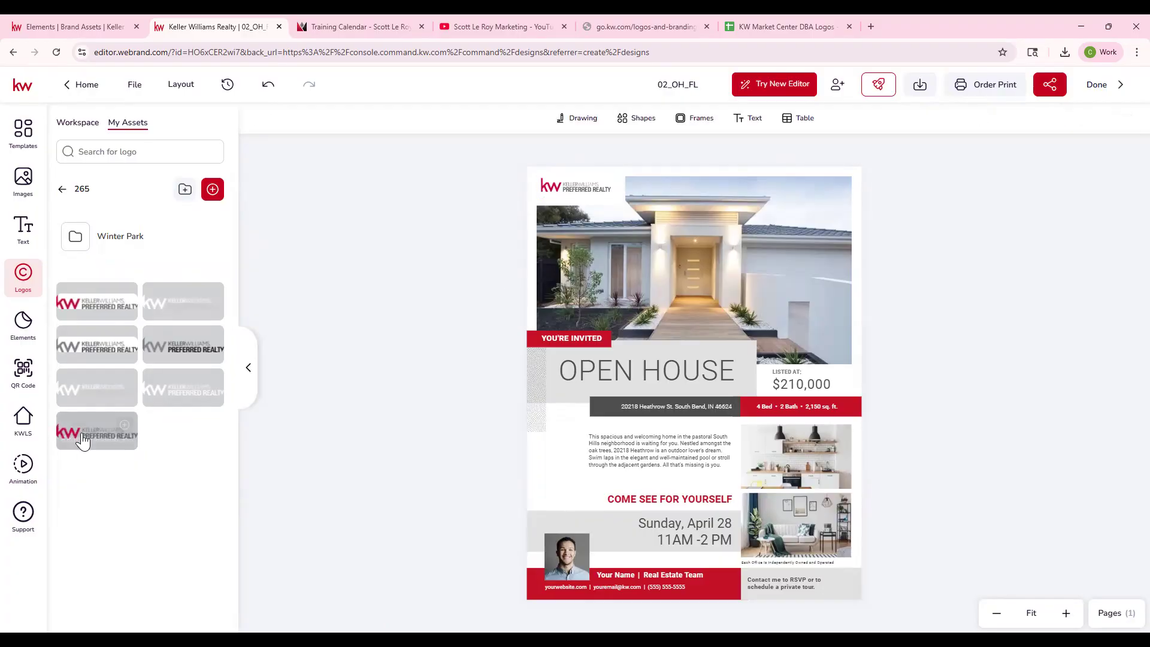
click(124, 426)
drag(700, 383, 694, 281)
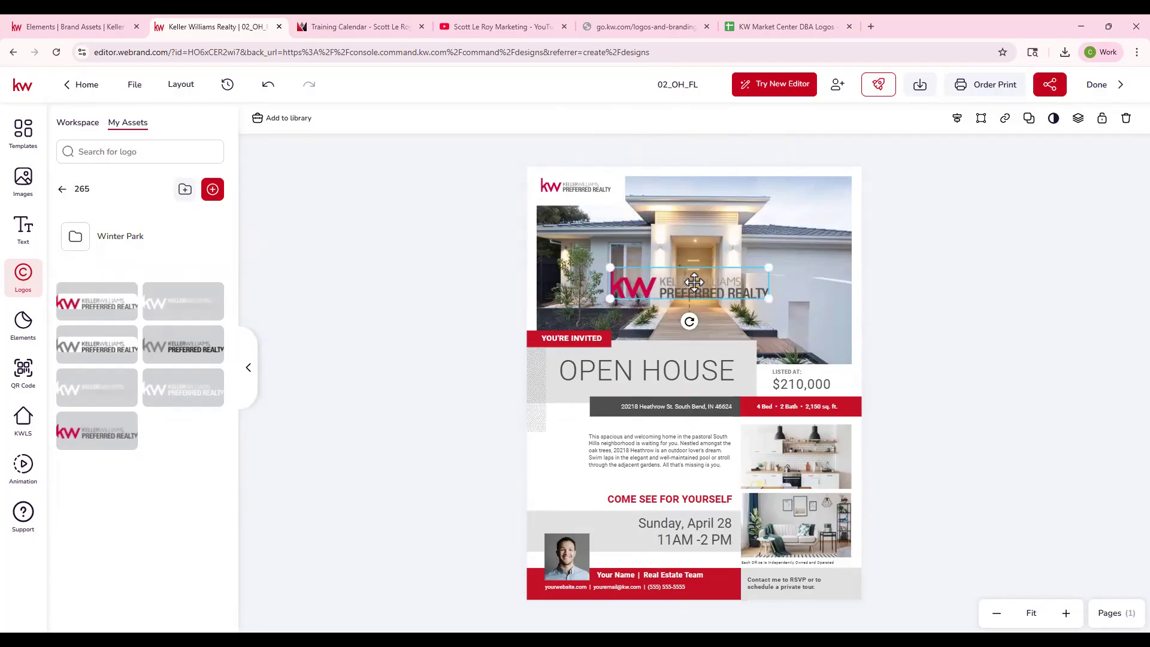
key(Delete)
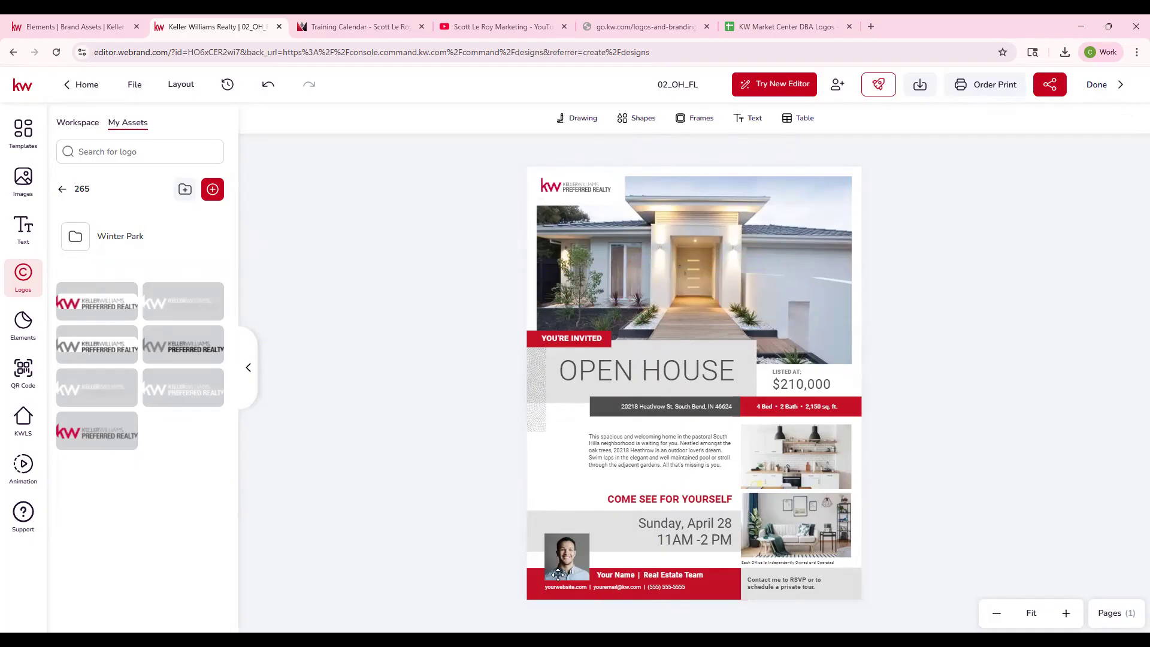
- Replace the agent portrait at the flyer's lower left with Headshot.jpg from My Assets
click(560, 542)
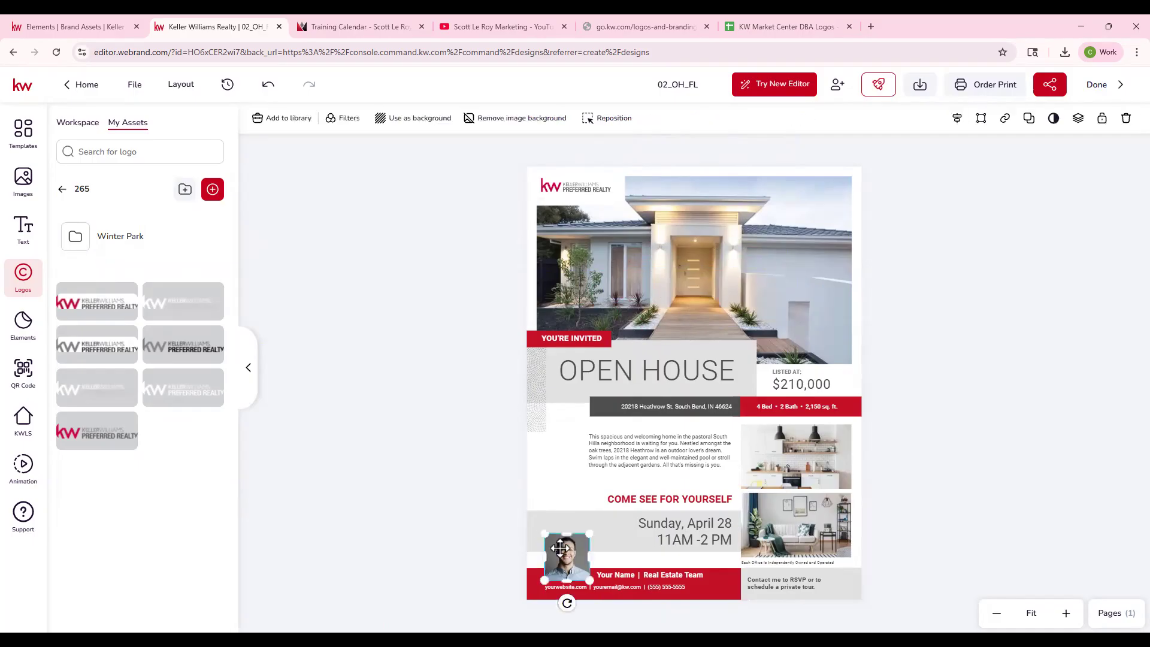
click(22, 187)
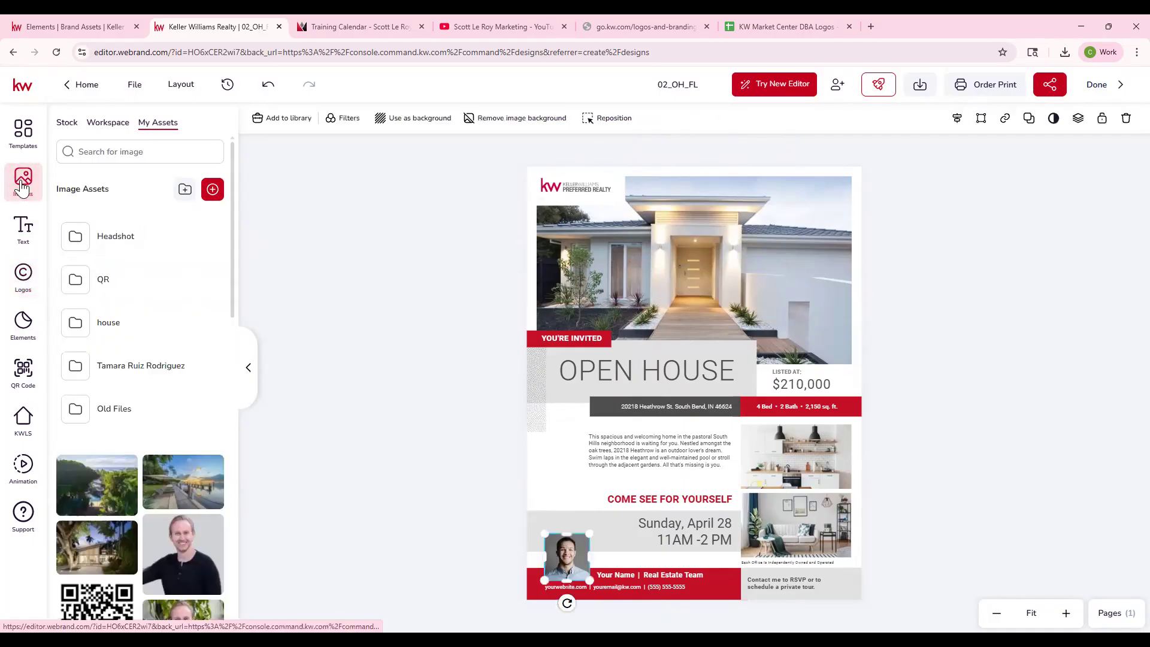
scroll(191, 439, down, 3)
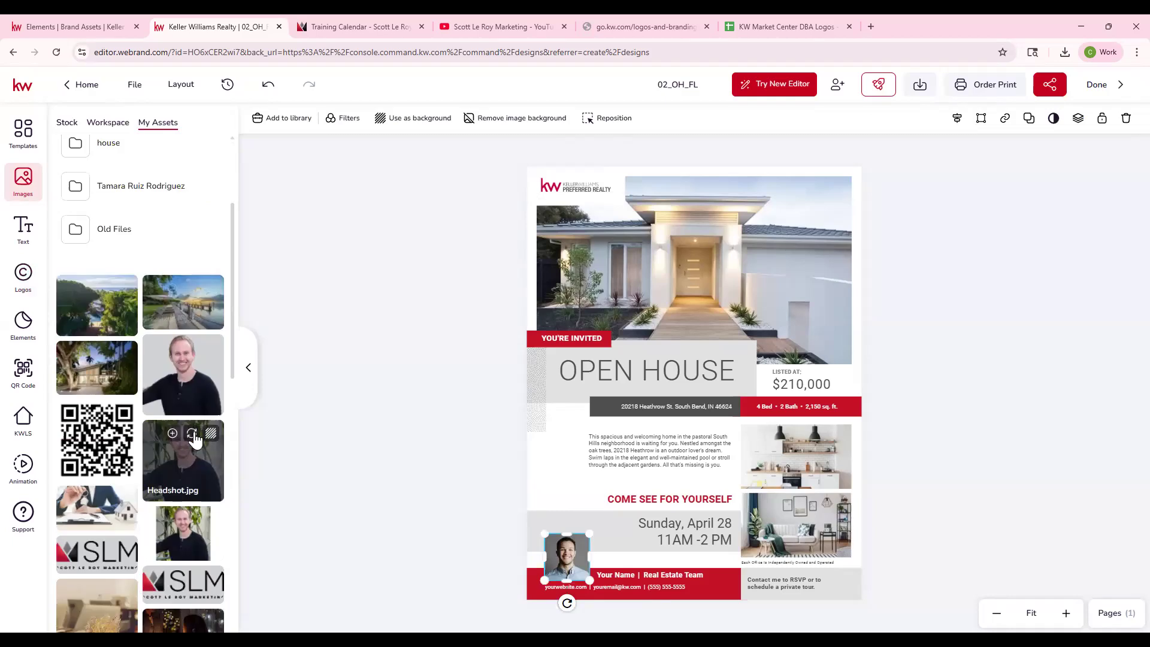
click(192, 435)
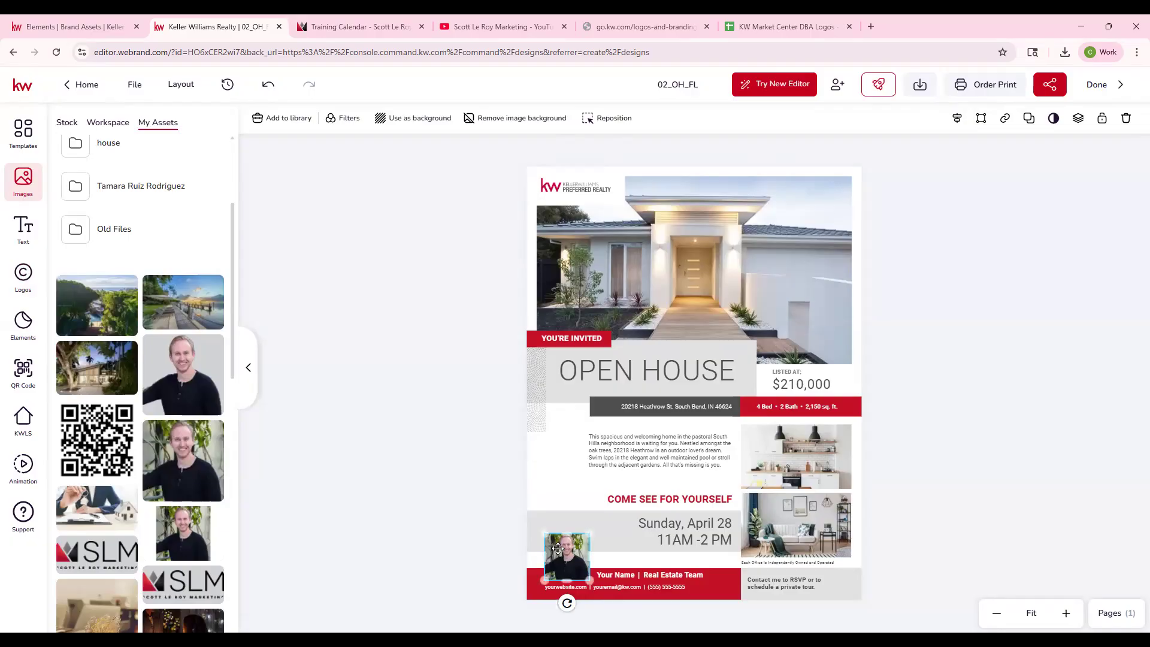
- Enlarge the headshot within its frame, shift it to center the face, and apply the repositioning
double_click(557, 548)
drag(592, 532, 608, 515)
drag(573, 549, 566, 568)
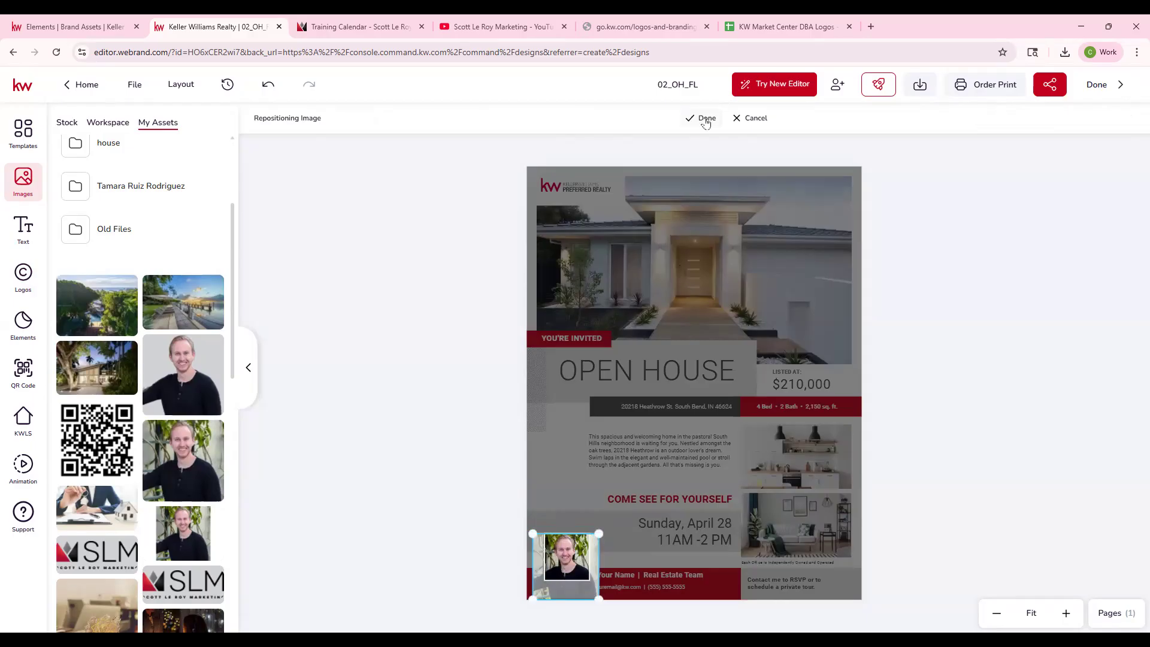
click(706, 119)
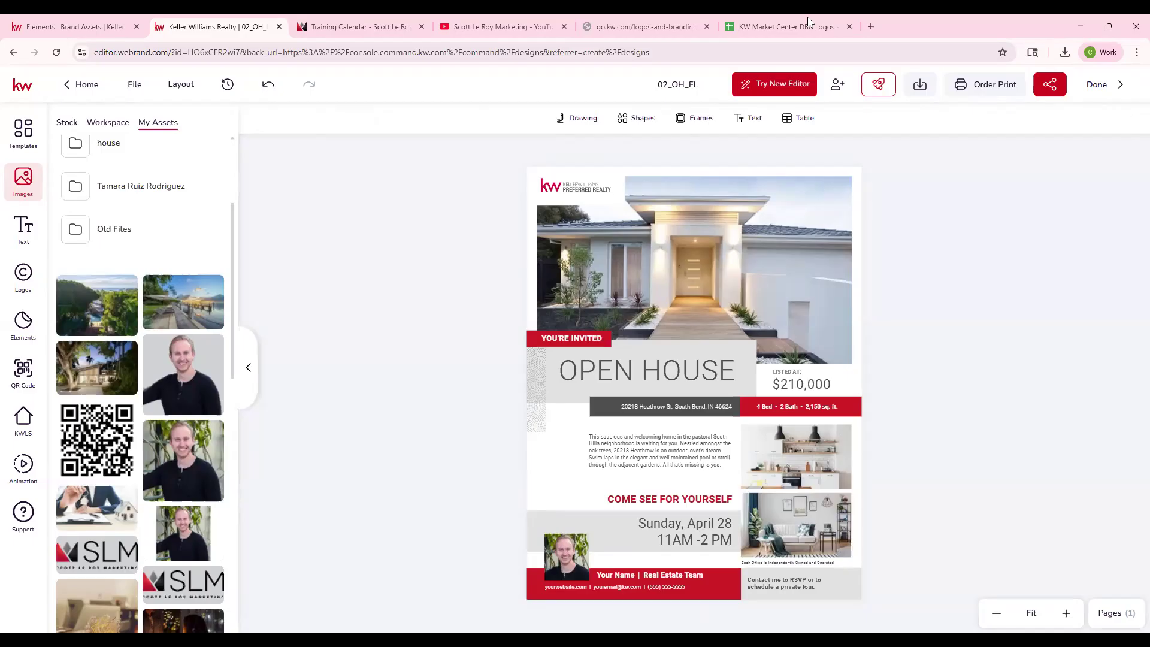
- Select the flyer's main house photo, search the KWLS listings by property address, and choose the Malibu listing with the pool photo
click(709, 278)
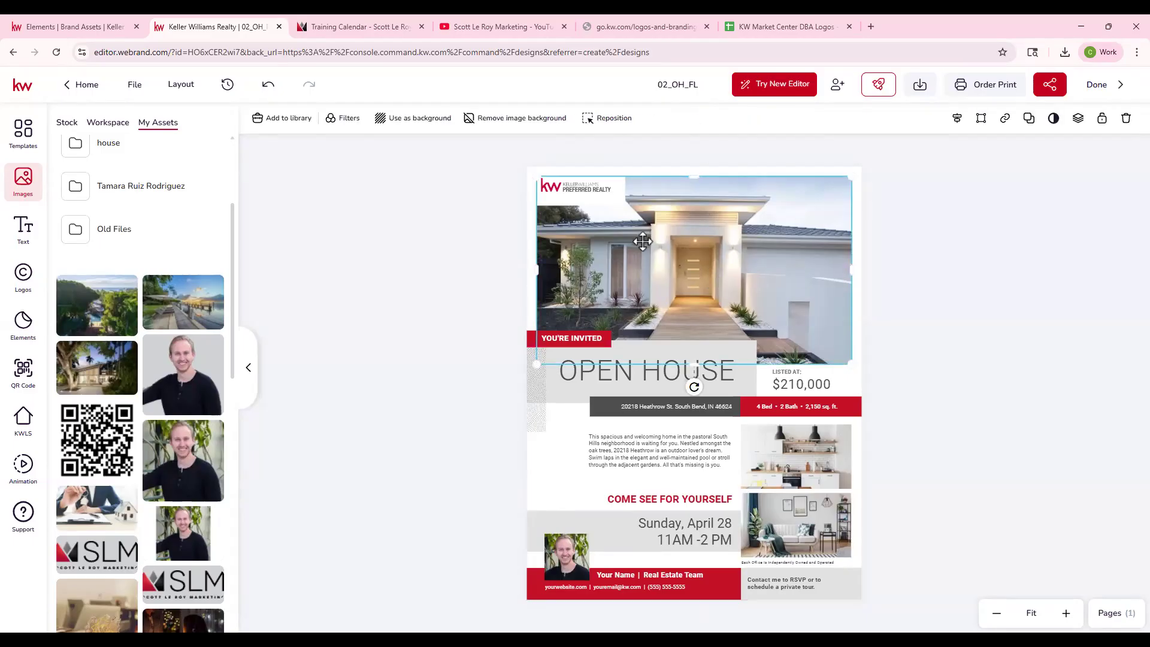
click(21, 426)
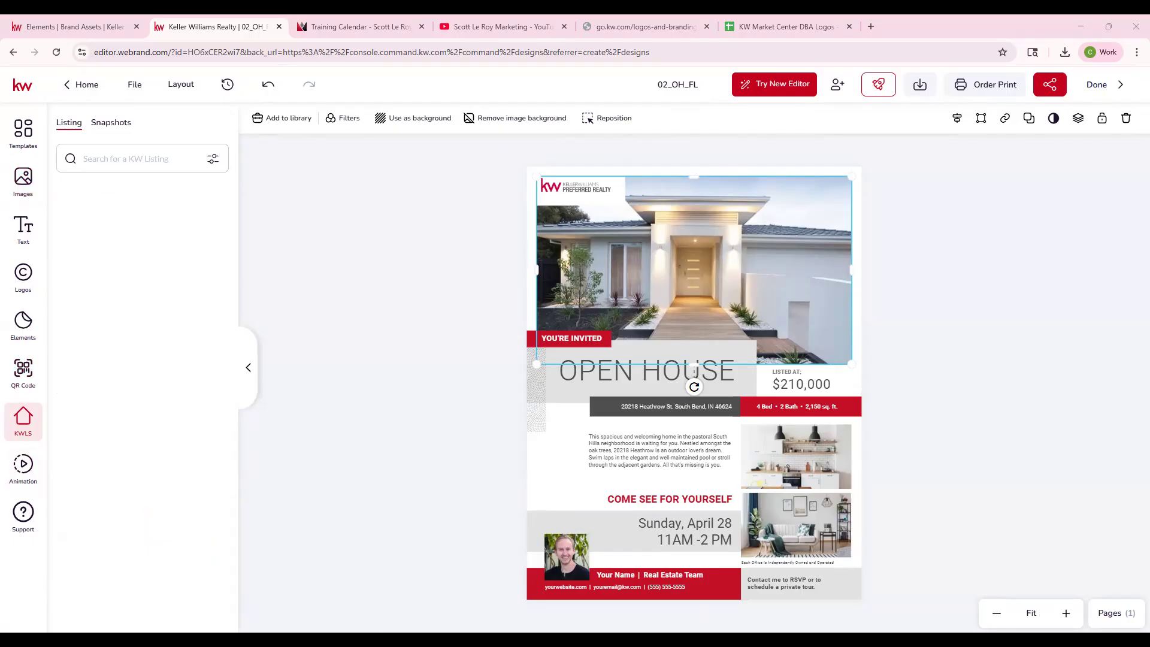
click(148, 158)
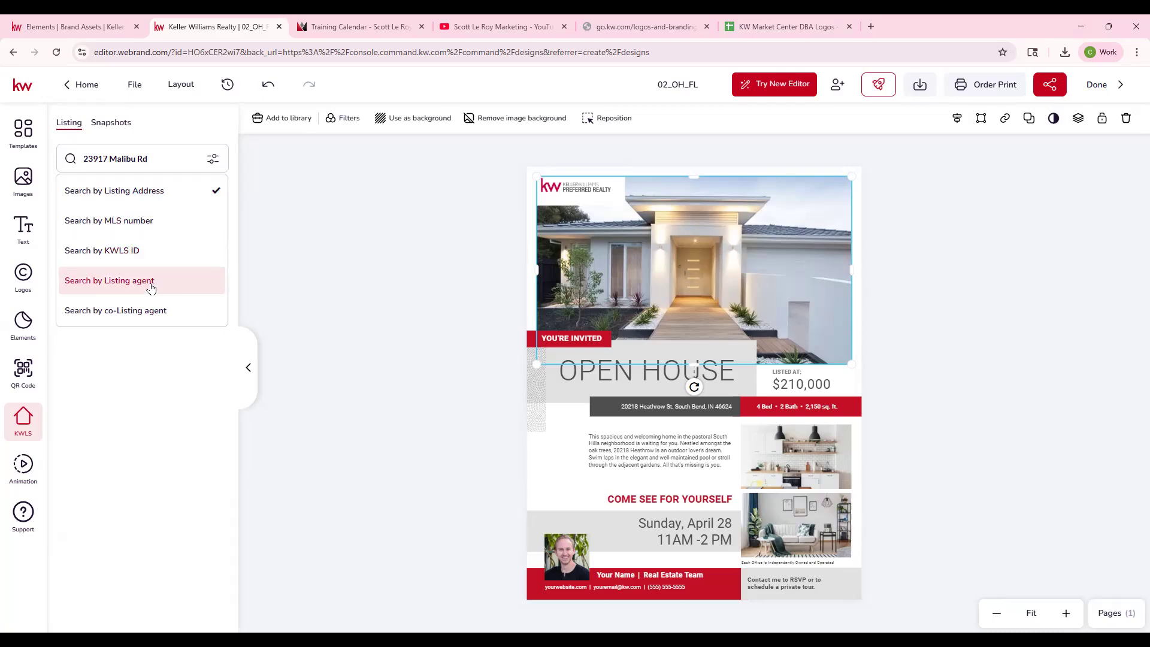
key(Return)
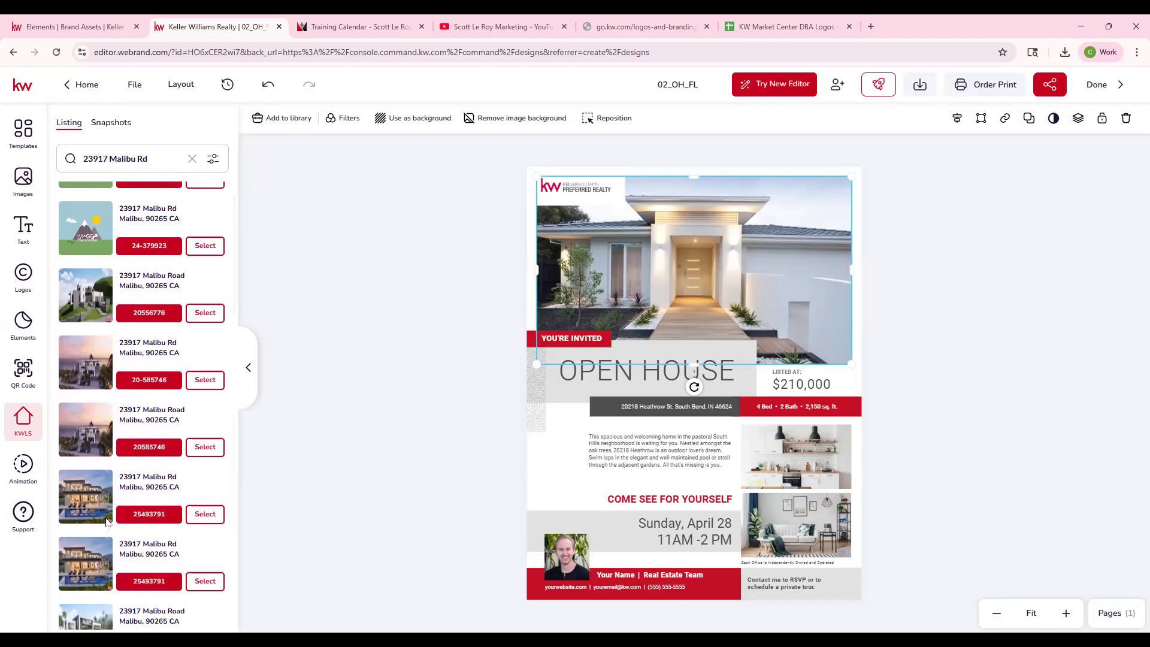
click(205, 512)
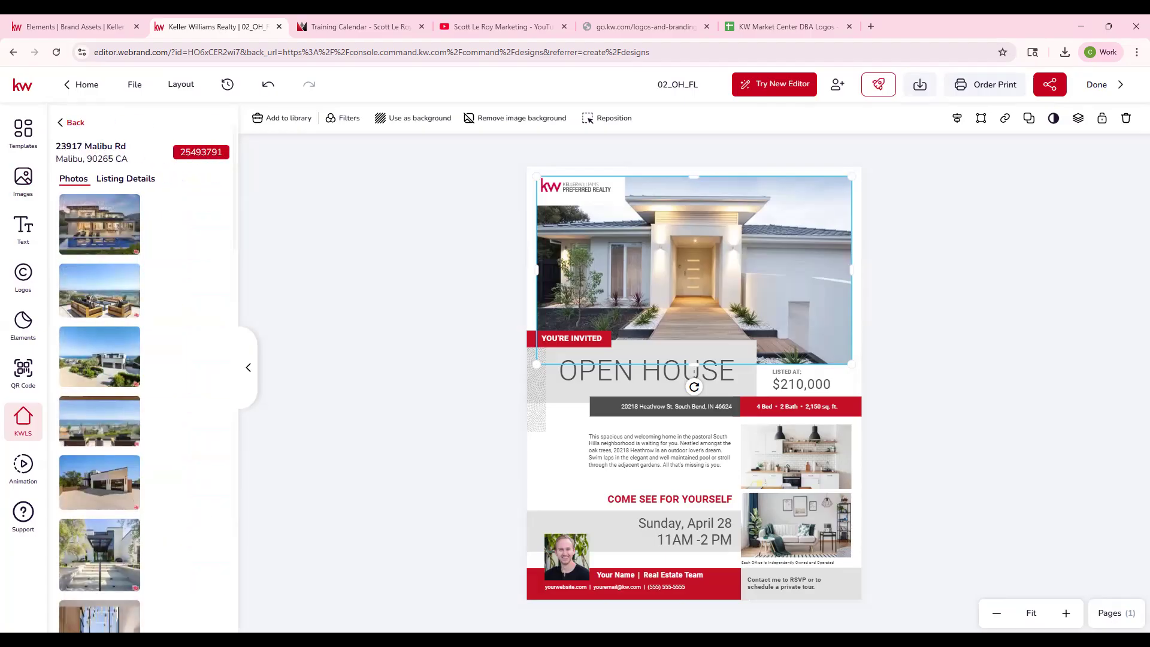
- Look through the Malibu property's listing details, from the listing status and price to the property description
click(125, 178)
scroll(141, 557, down, 10)
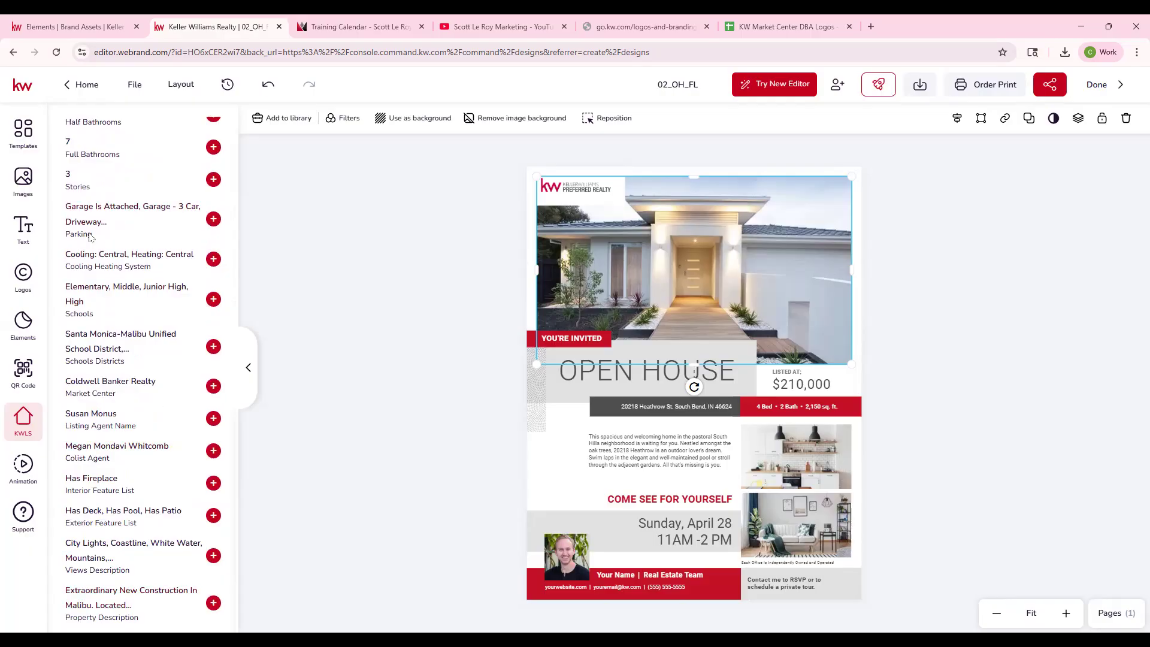
scroll(89, 236, up, 10)
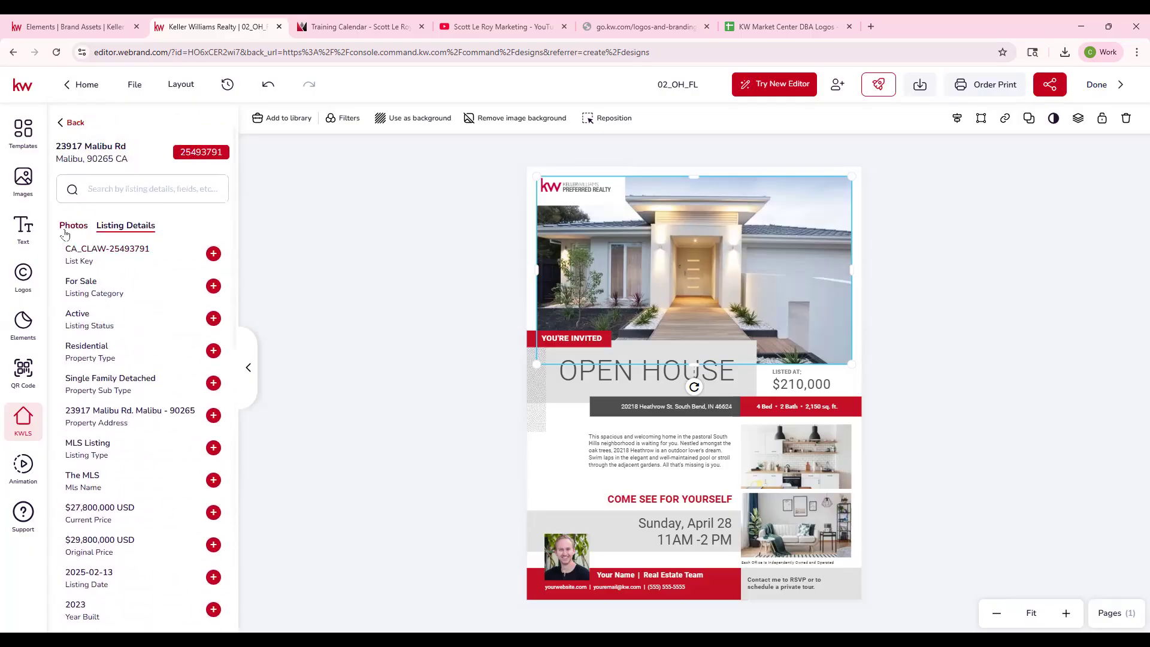
- Replace the flyer's main house photo with the listing's first photo, and enlarge and recenter it within its frame
click(68, 226)
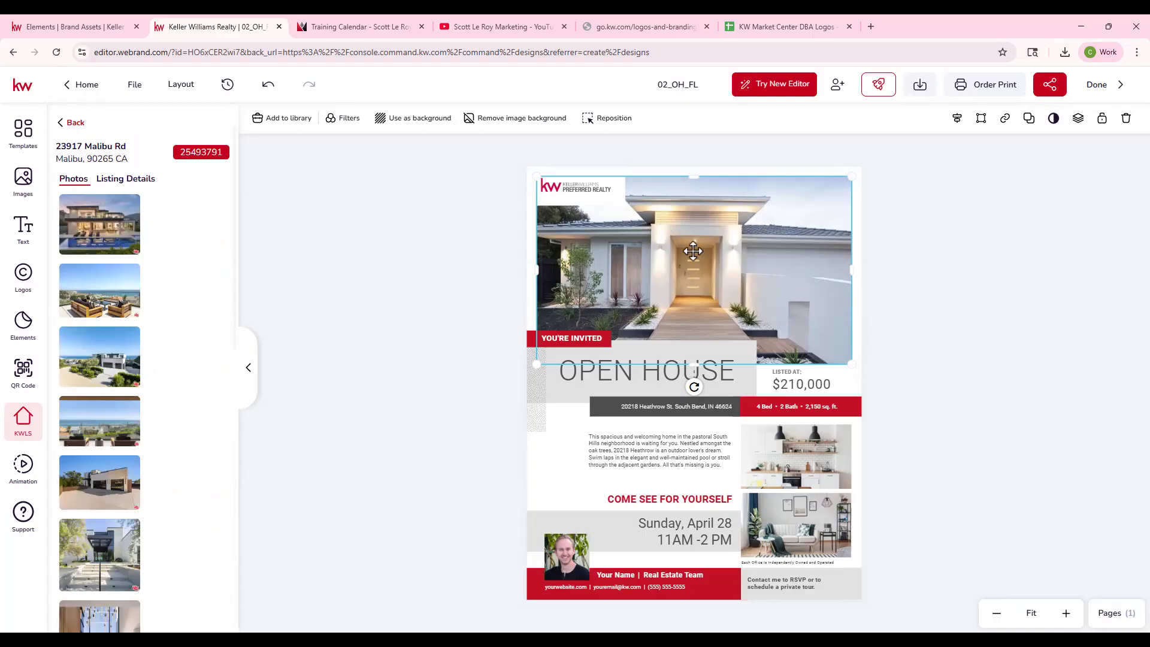
click(87, 209)
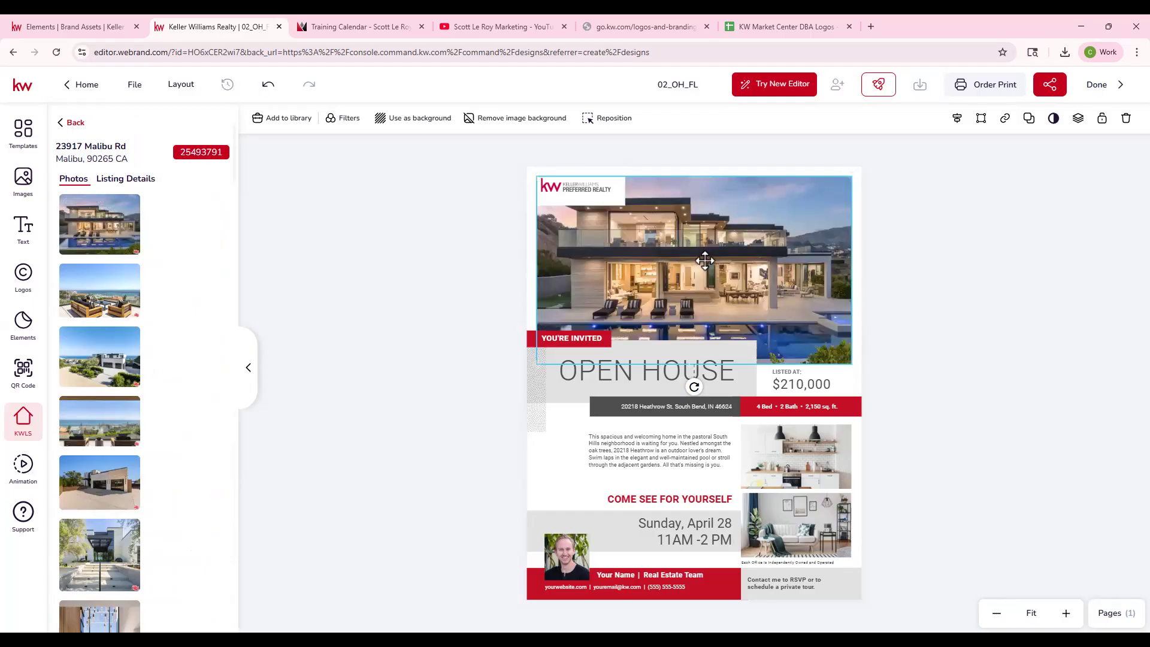
double_click(693, 239)
drag(537, 388, 526, 397)
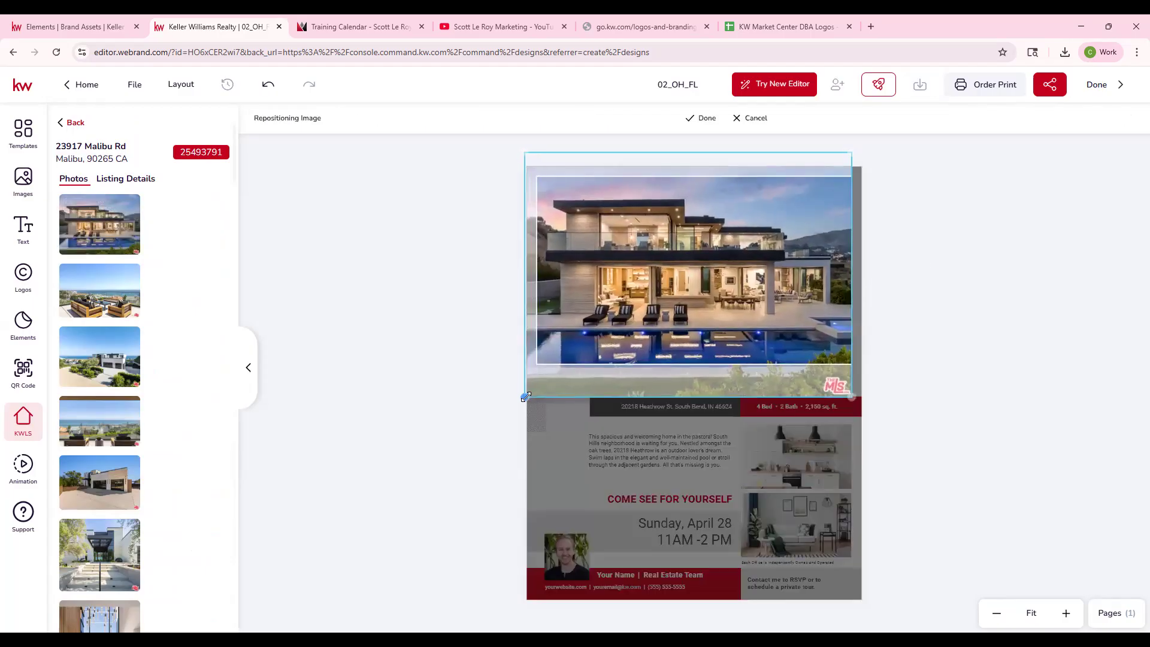
drag(652, 279, 659, 276)
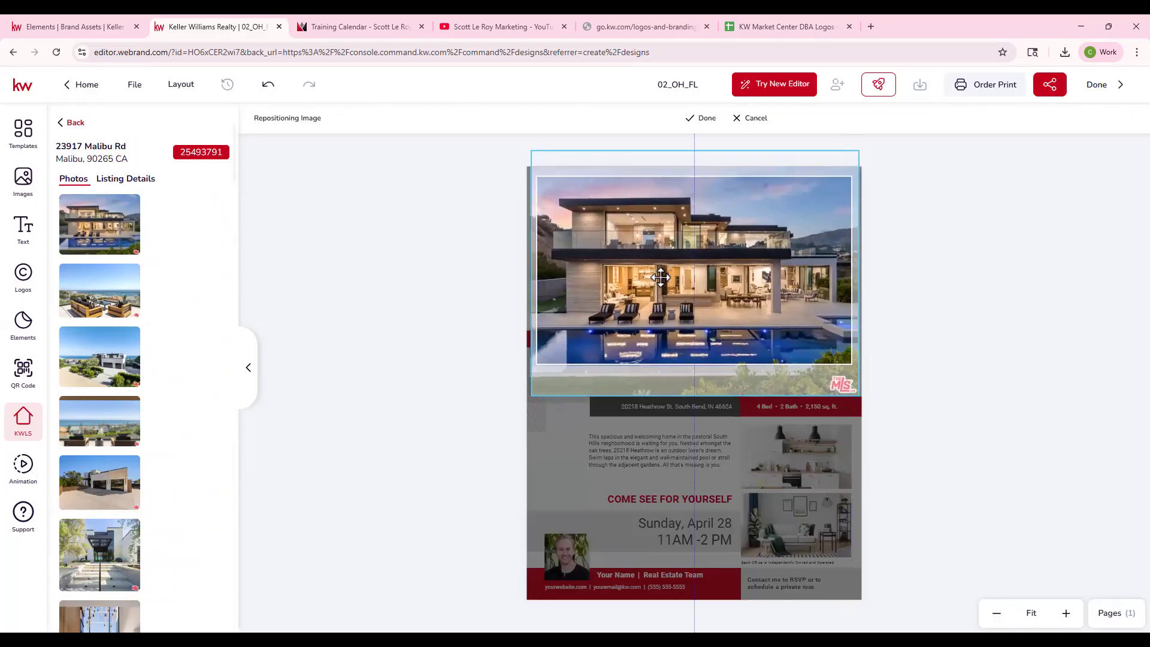
click(705, 119)
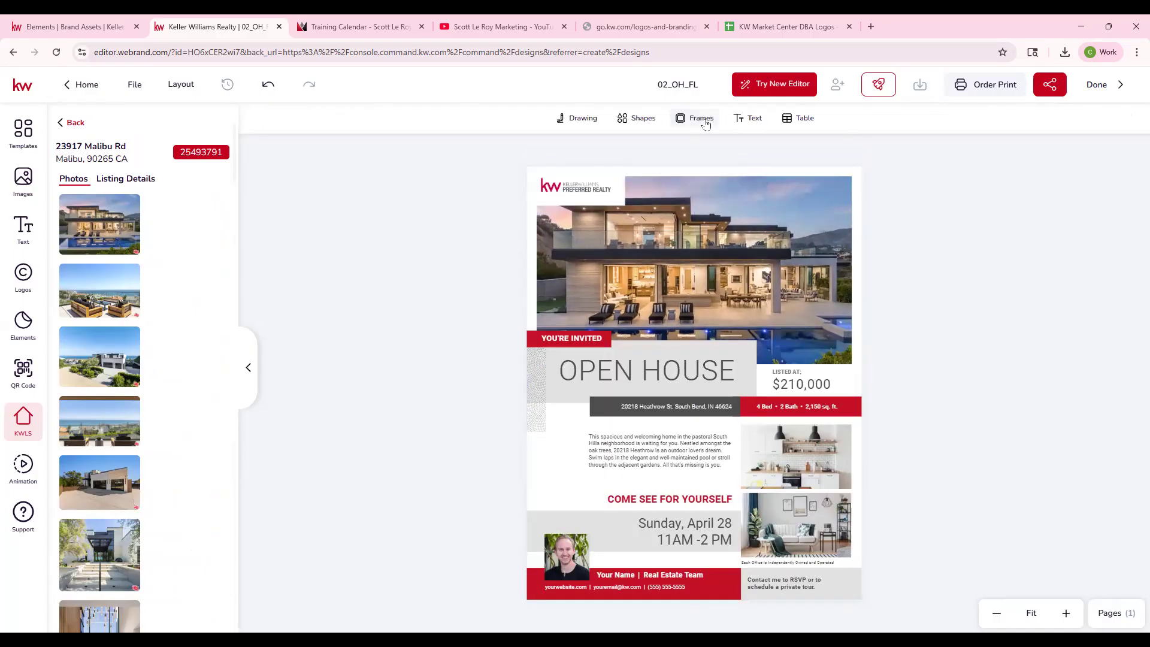
- Replace the flyer's two small interior photos with the listing's dining area photo above and its office photo below
click(795, 446)
scroll(99, 479, down, 1)
scroll(98, 478, down, 6)
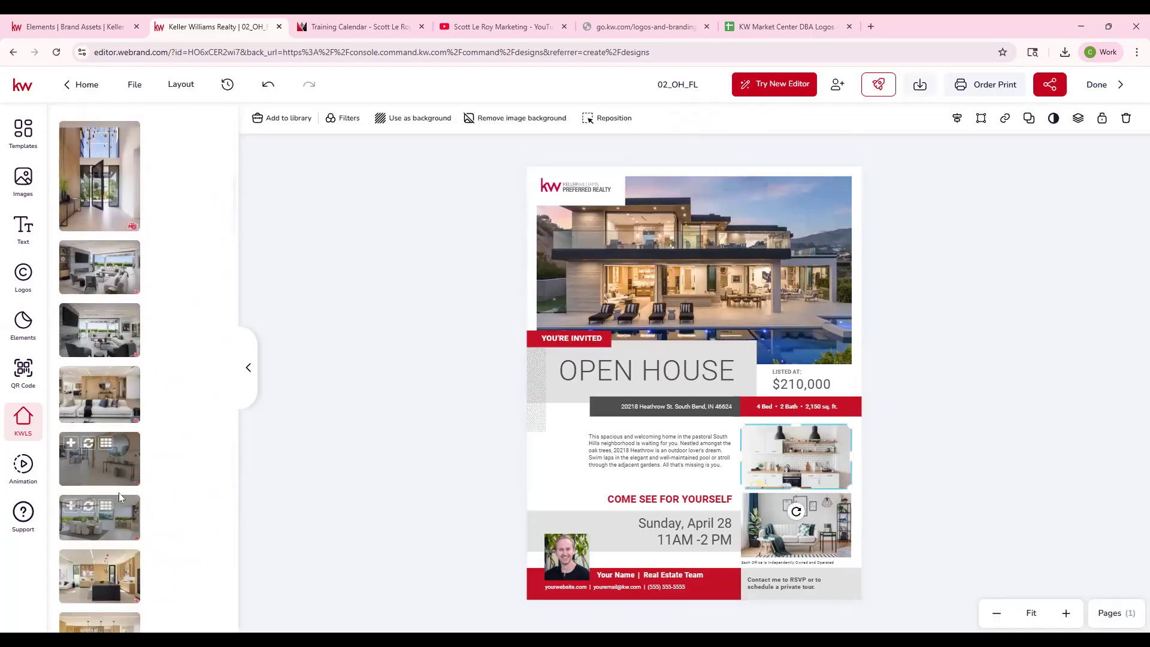
click(88, 506)
scroll(102, 491, down, 6)
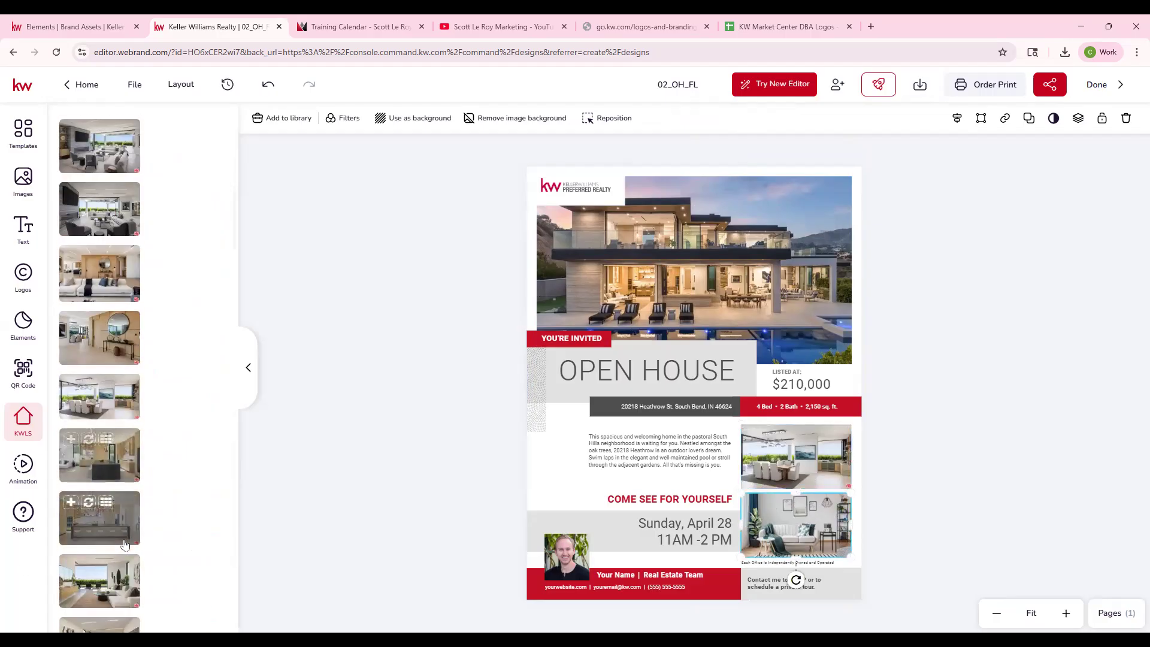
click(89, 464)
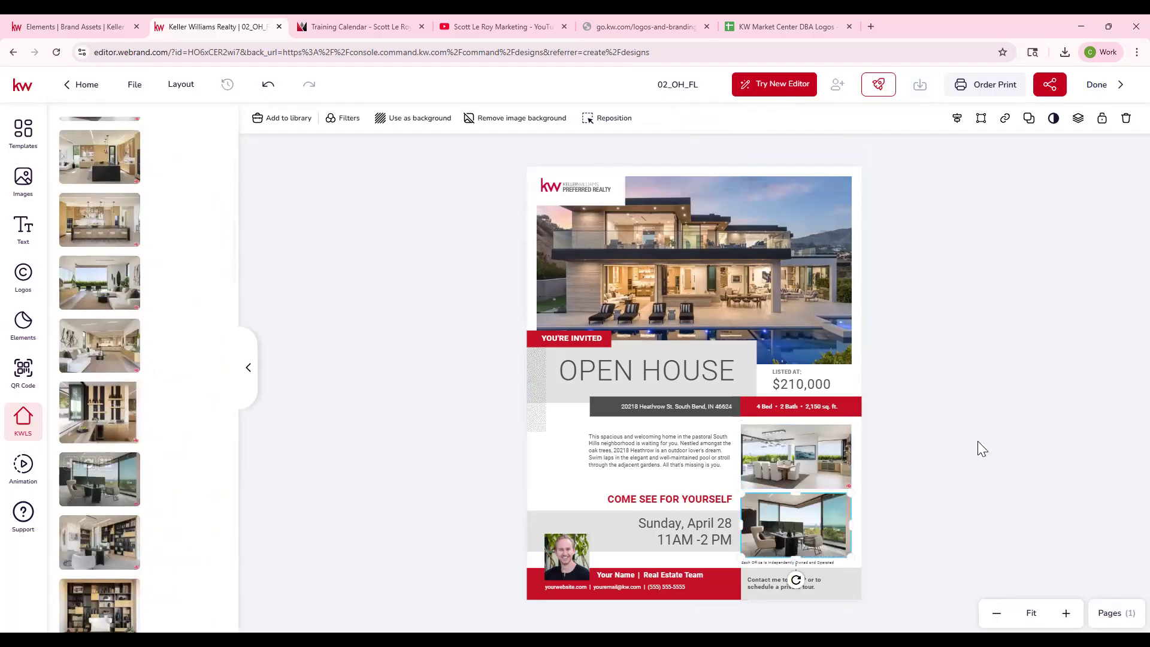
click(972, 479)
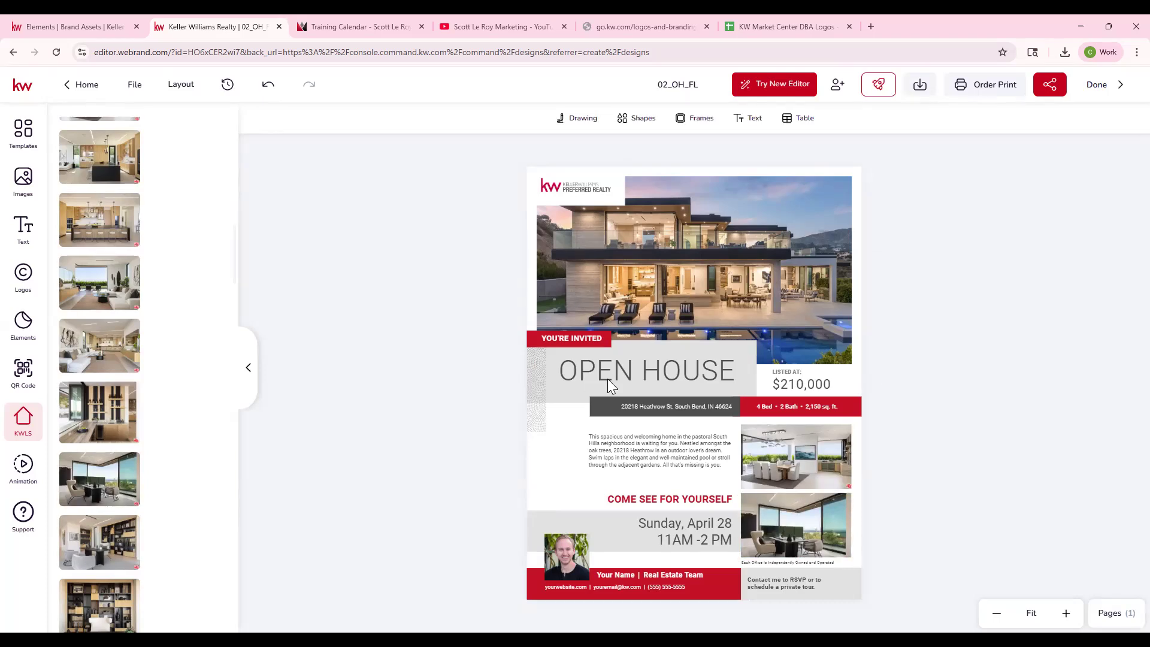
- Replace the price under LISTED AT with the listing's Current Price of $27,800,000 USD
click(793, 388)
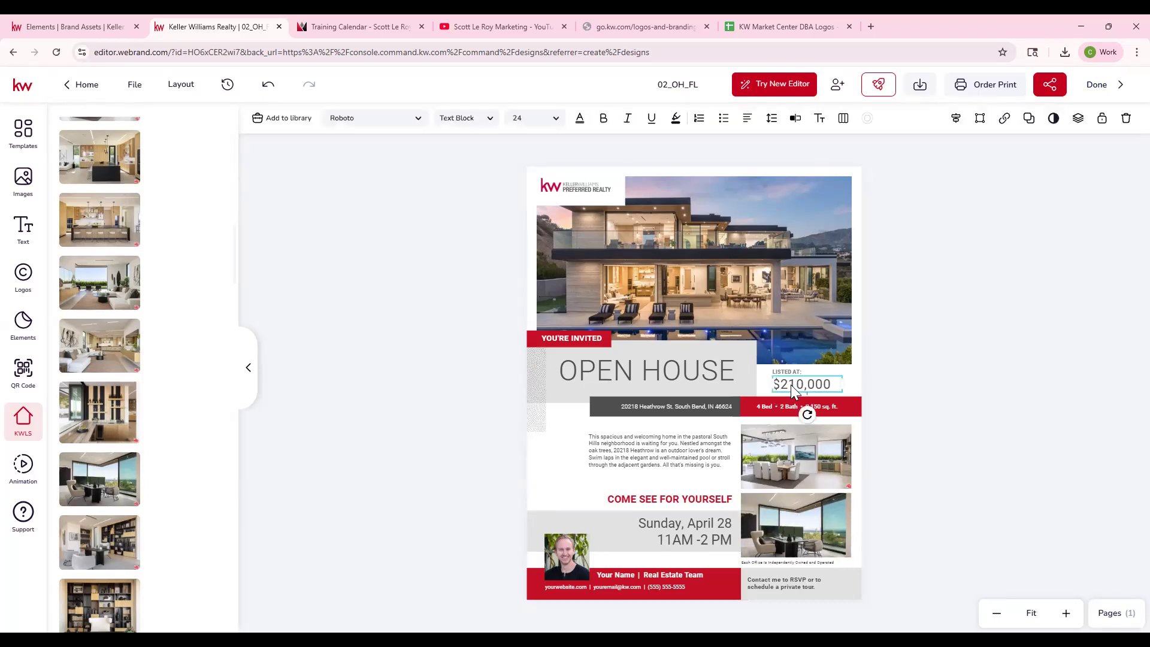
scroll(169, 216, up, 10)
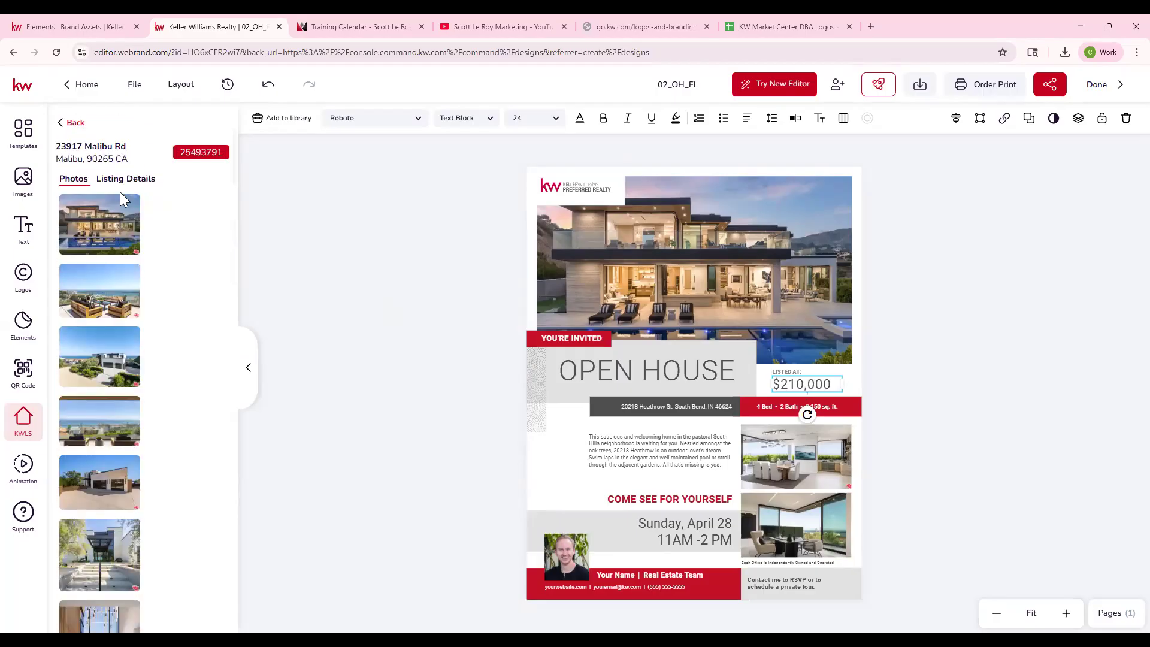
click(125, 225)
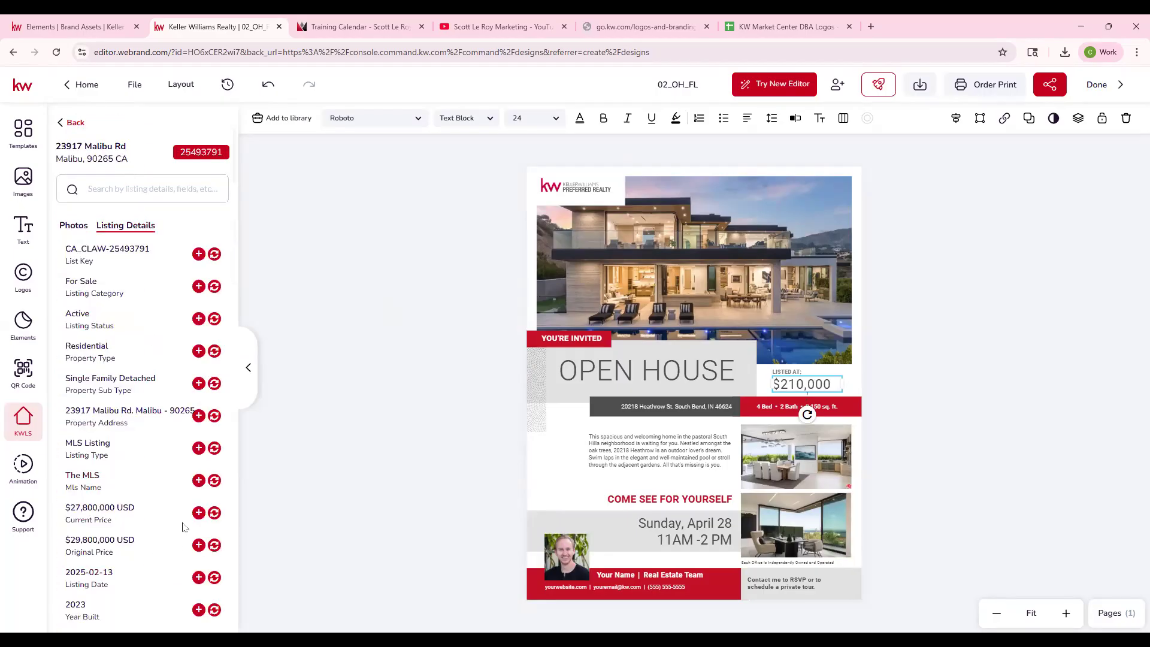
click(214, 513)
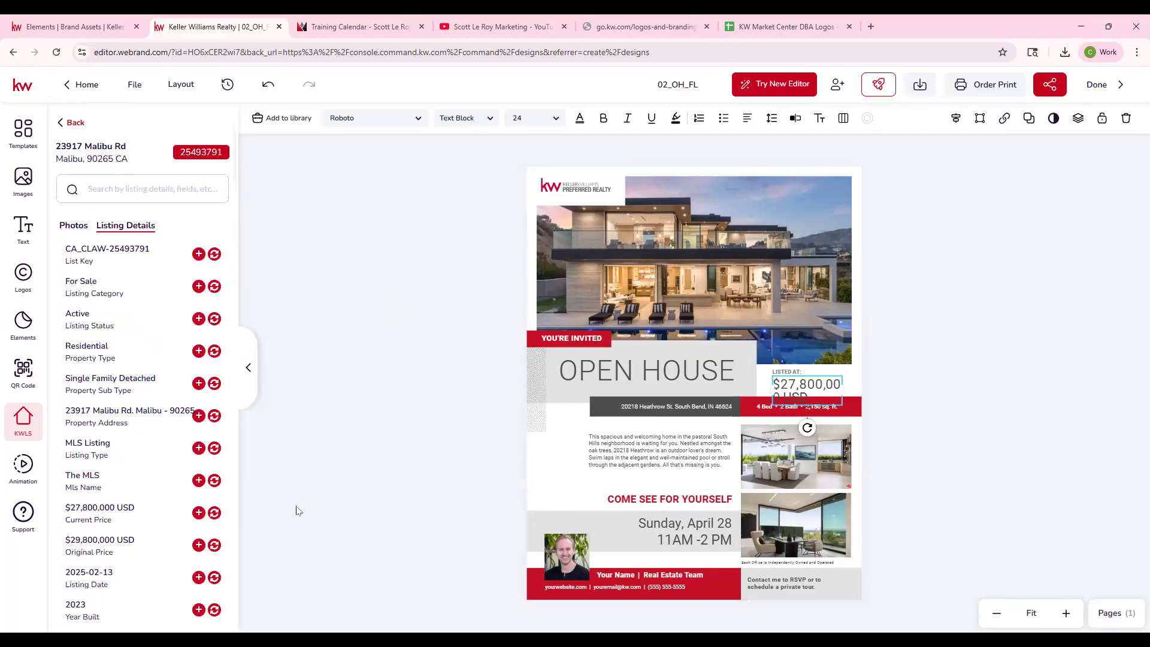
- Remove USD from the flyer's price and widen its text box so $27,800,000 fits on one line
double_click(815, 394)
click(790, 397)
drag(783, 397, 808, 396)
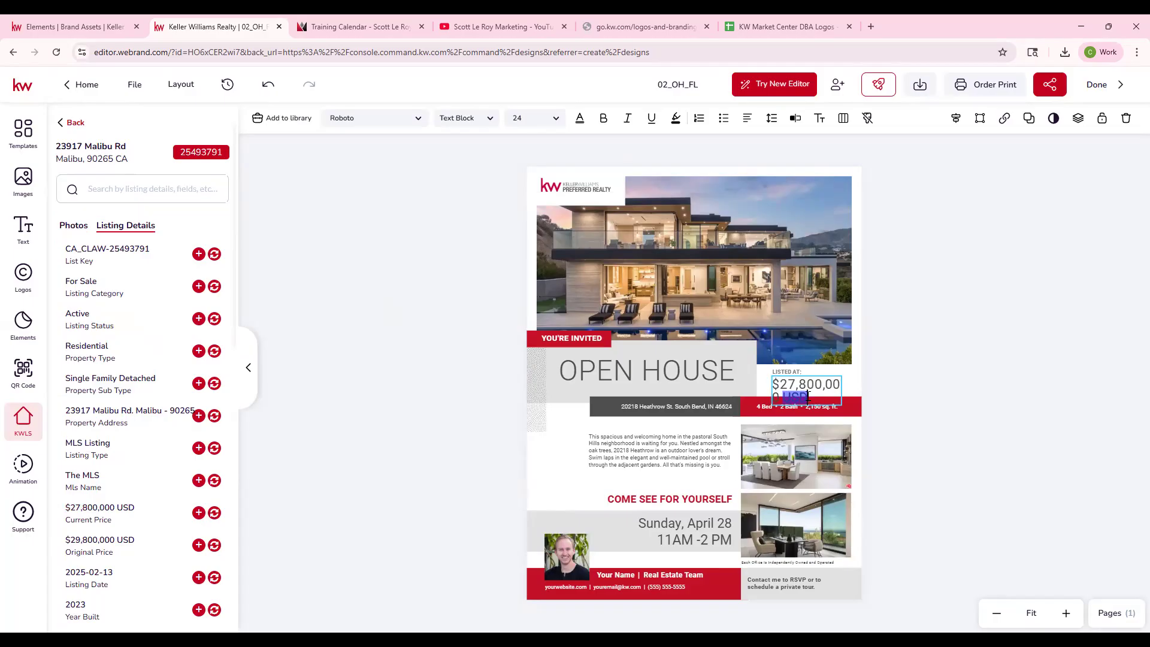
key(BackSpace)
drag(842, 389, 856, 390)
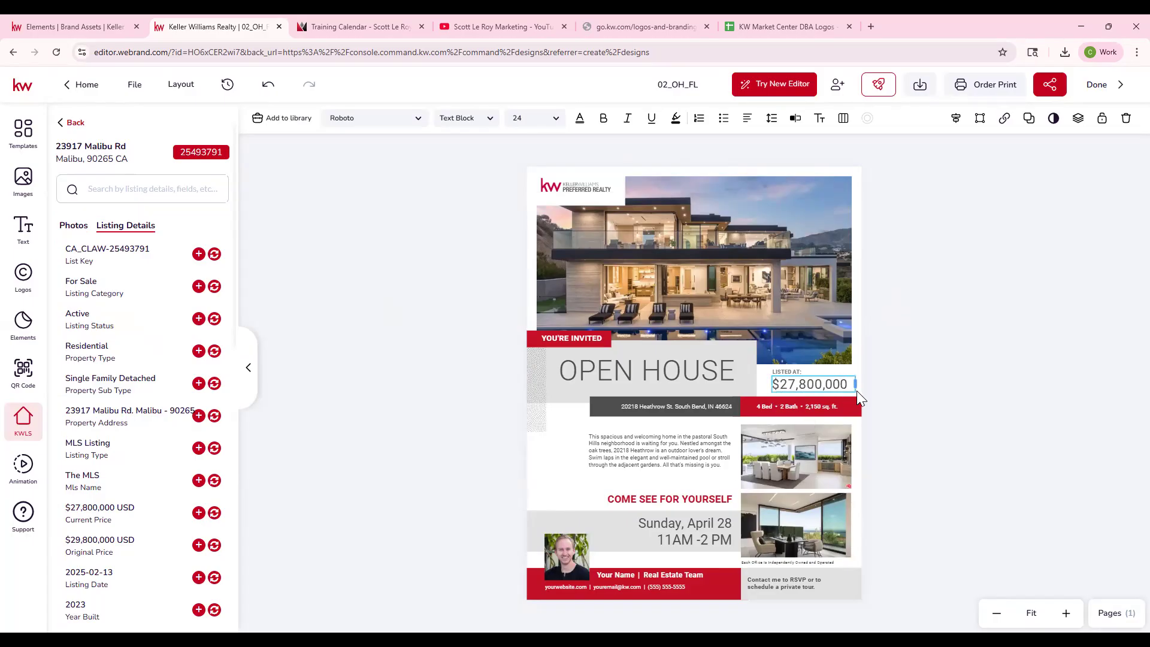
click(903, 387)
- Replace the sample address in the flyer's dark bar with the listing's Property Address
click(664, 406)
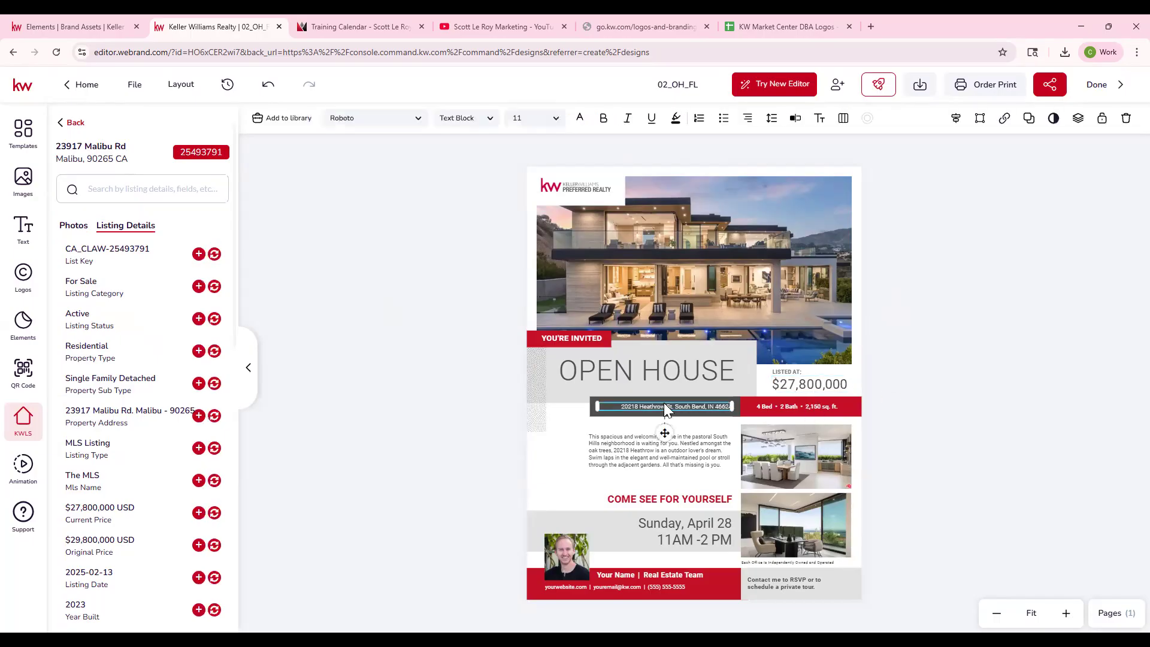
click(213, 416)
click(938, 429)
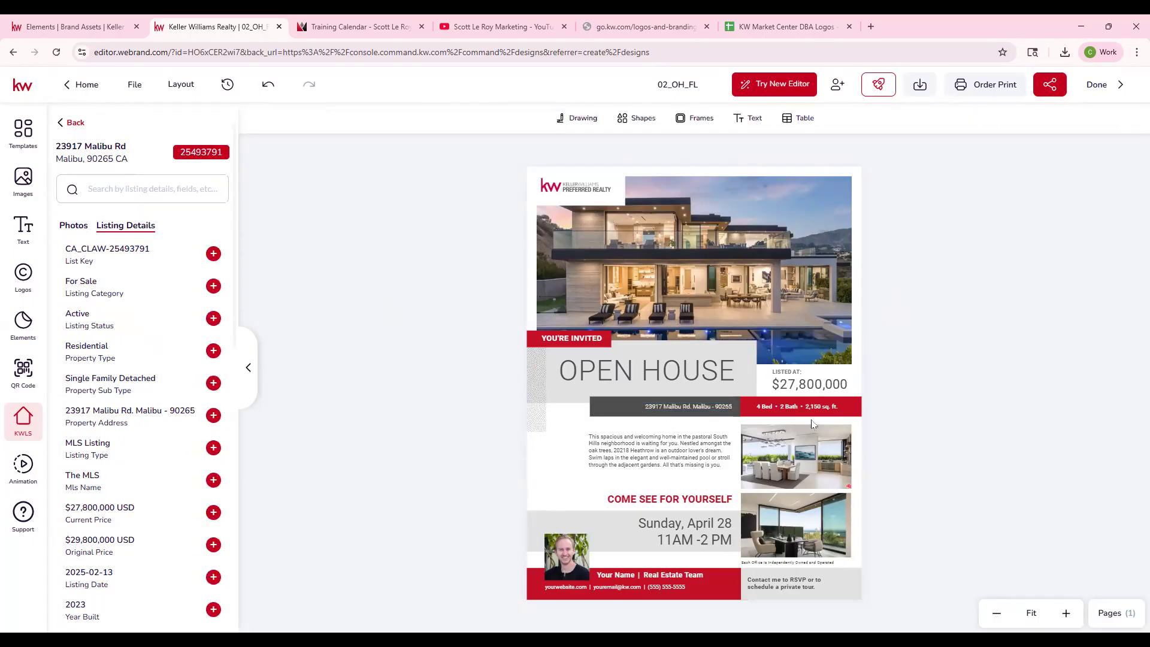
- Change the flyer's property facts line to 5 Bed • 10 Bath • 8,200 sq. ft. in the Typewriter editor and save it
click(765, 412)
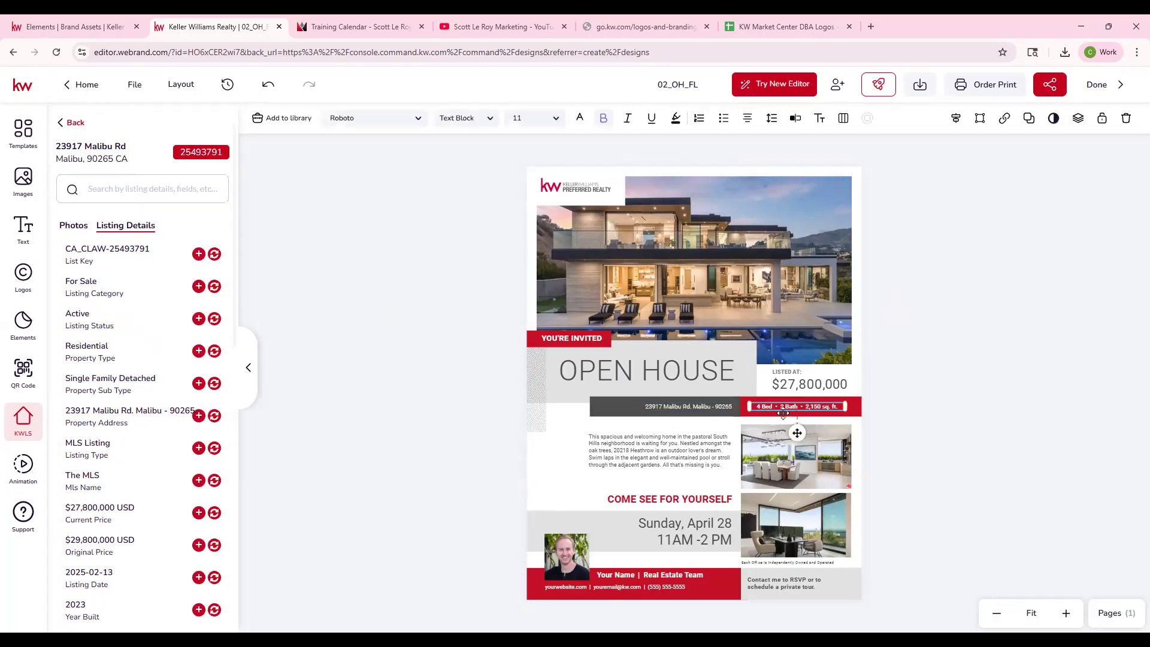
scroll(120, 533, down, 3)
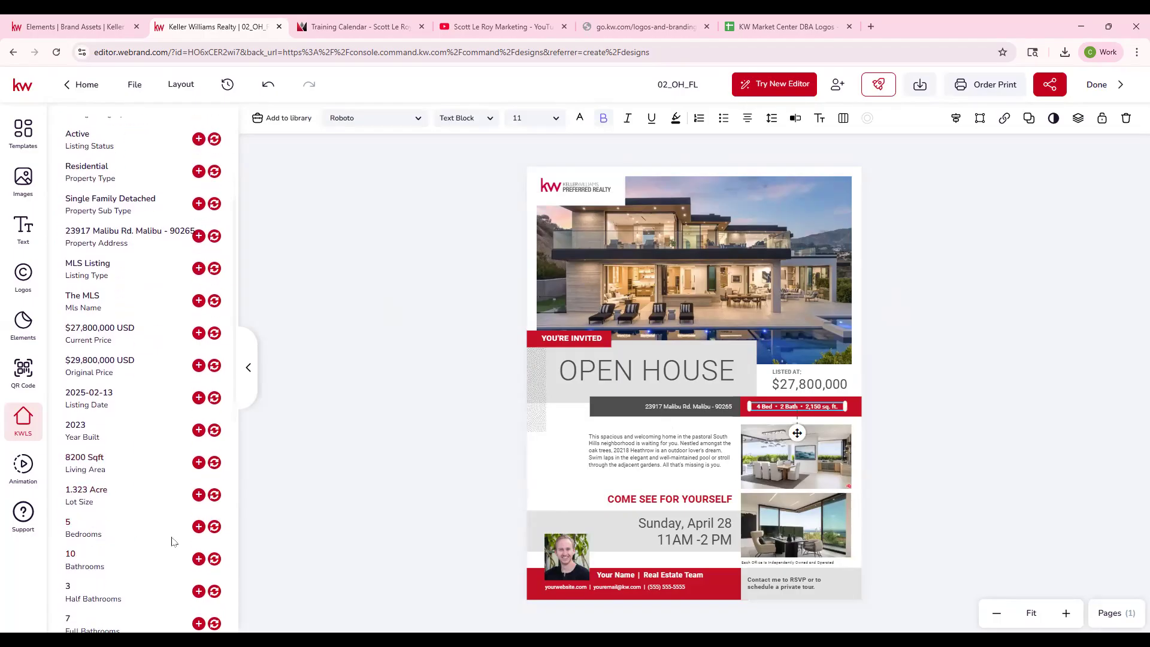
double_click(777, 407)
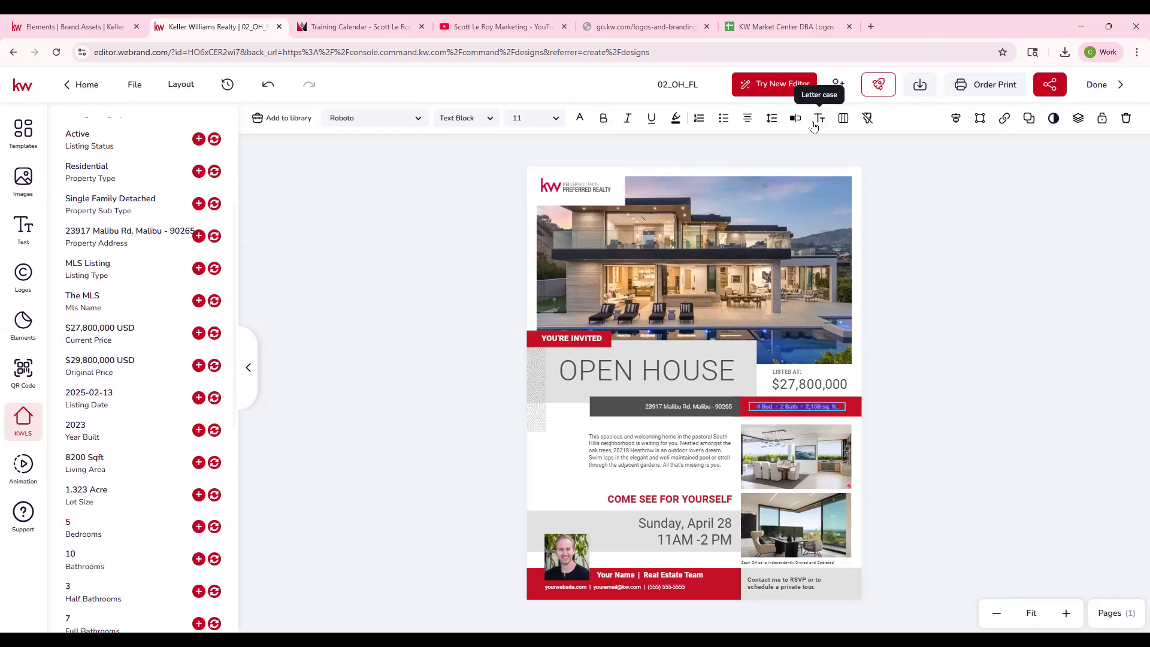
click(791, 119)
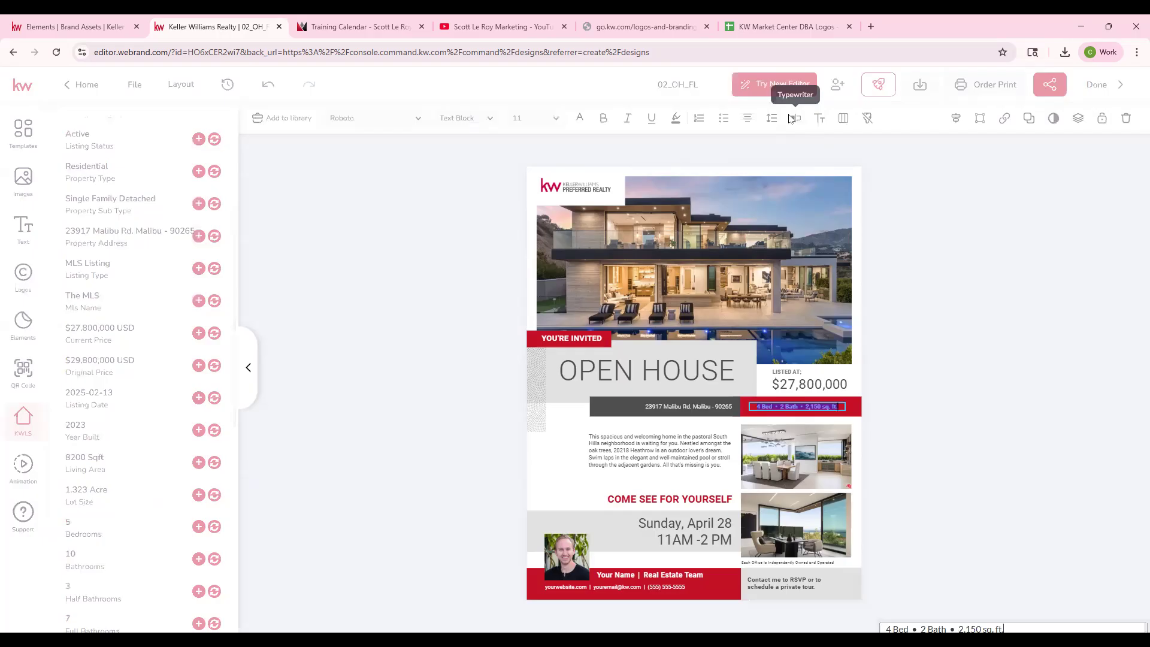
drag(890, 120, 872, 123)
text(5)
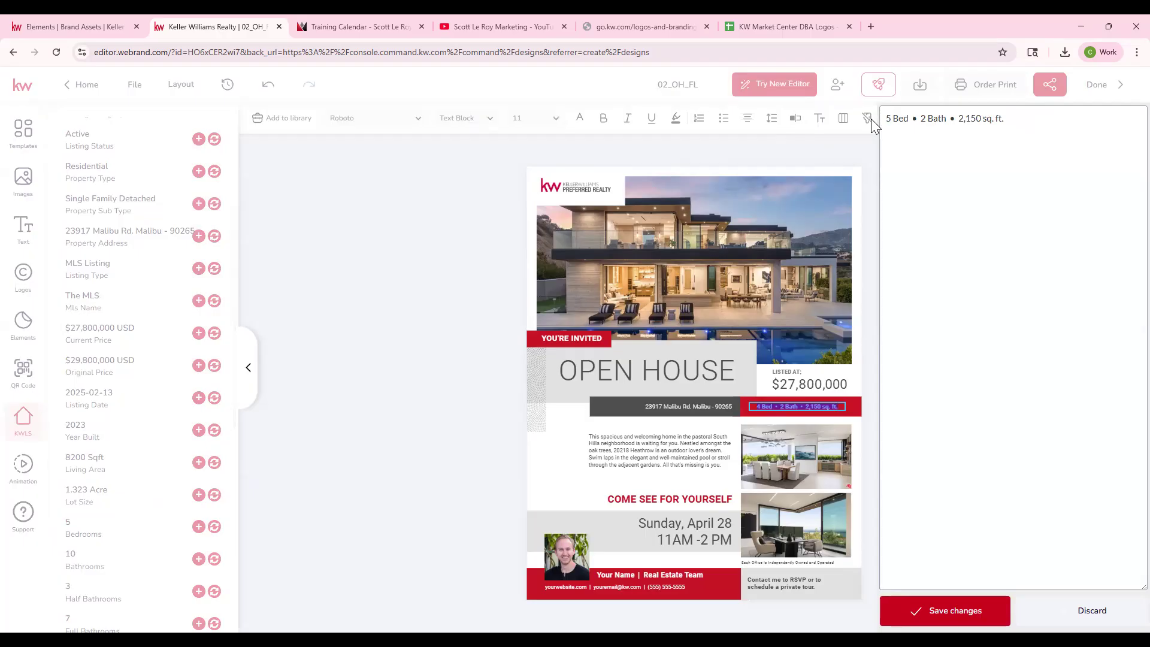
key(BackSpace)
text(10)
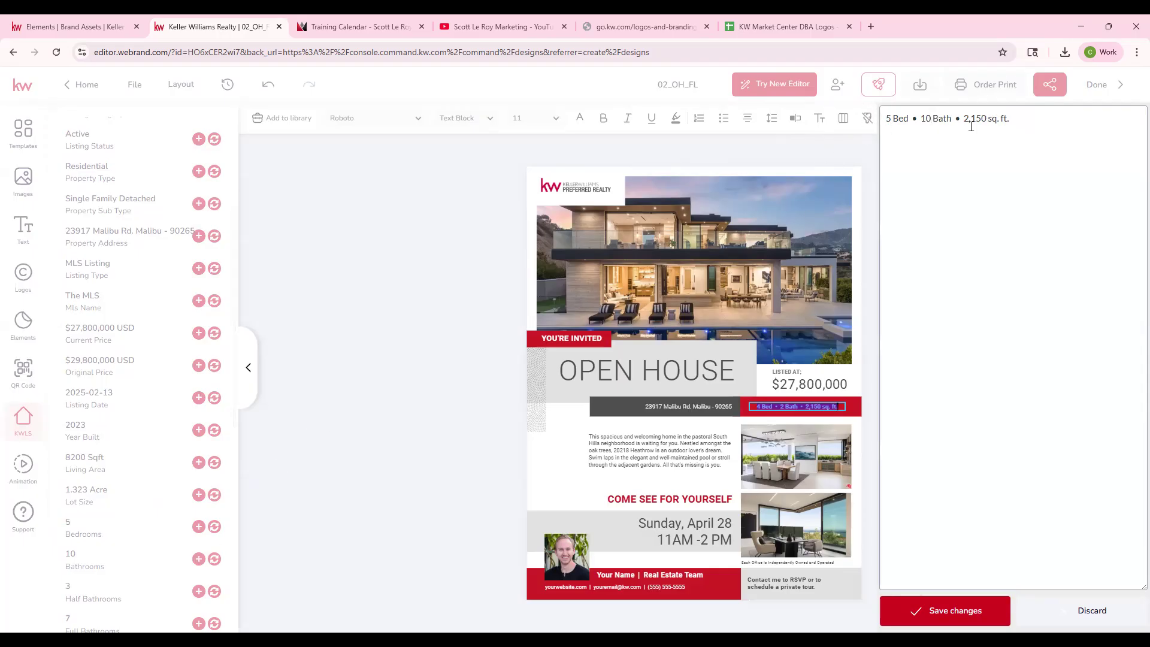
drag(985, 118, 965, 119)
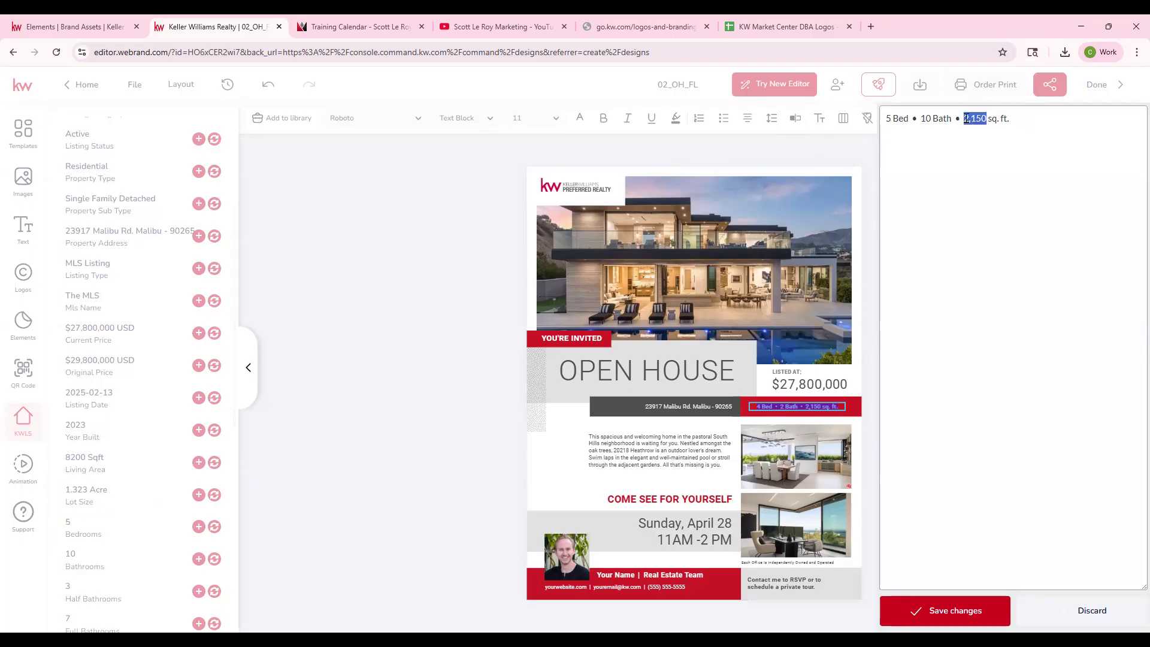
text(8,200)
click(962, 610)
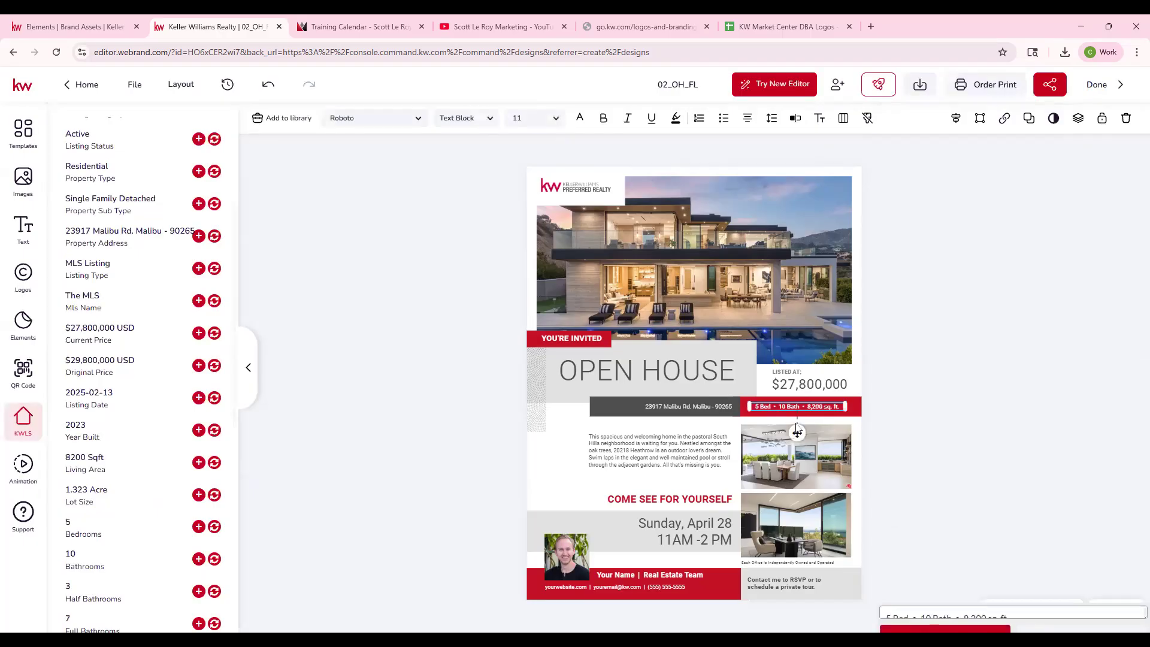
click(874, 420)
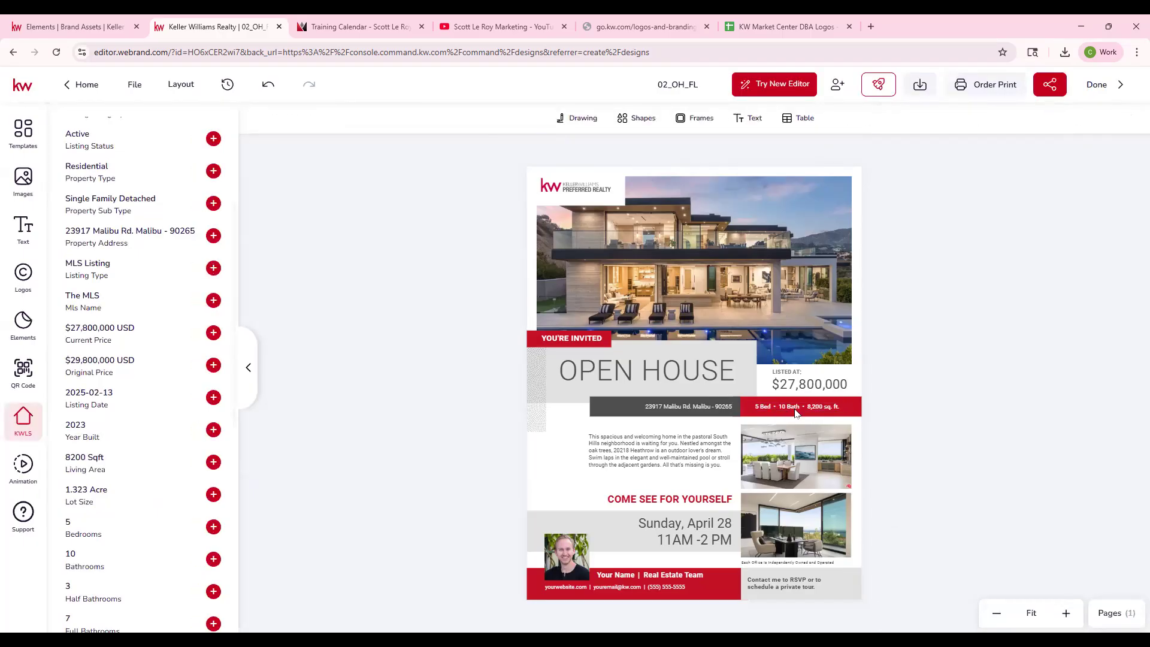
- Open the flyer's bed, bath and square footage line for editing directly on the page
click(796, 410)
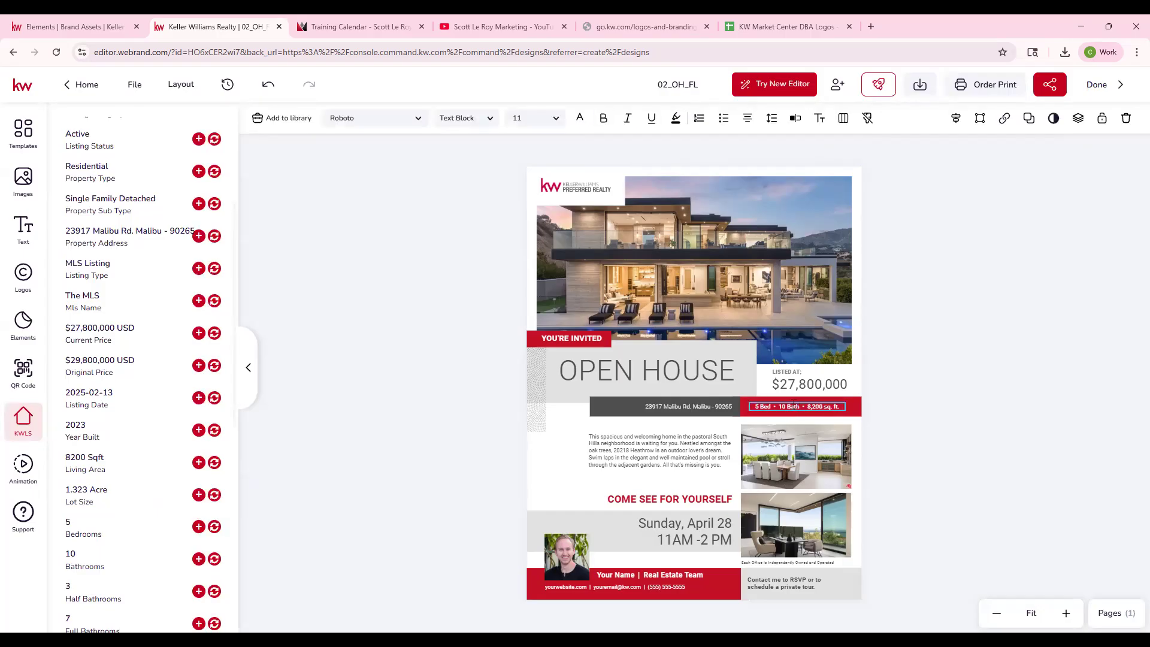
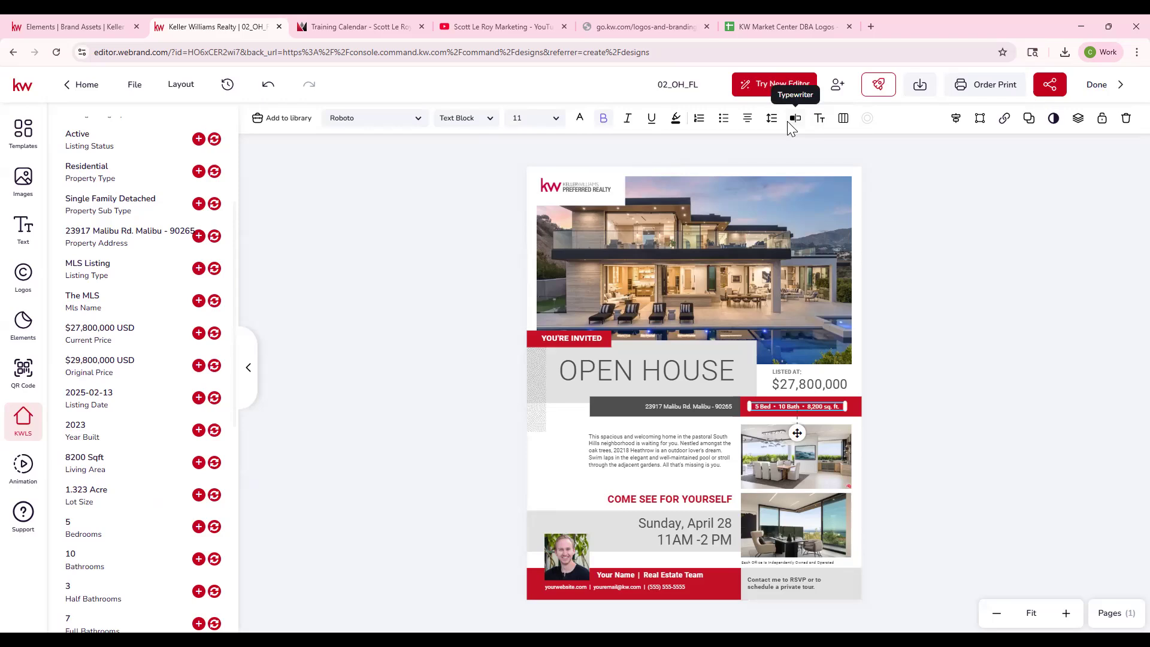
- Replace the flyer's sample description with the listing's Property Description, and move its text box up and widen it so the whole text shows
click(637, 449)
scroll(169, 479, down, 8)
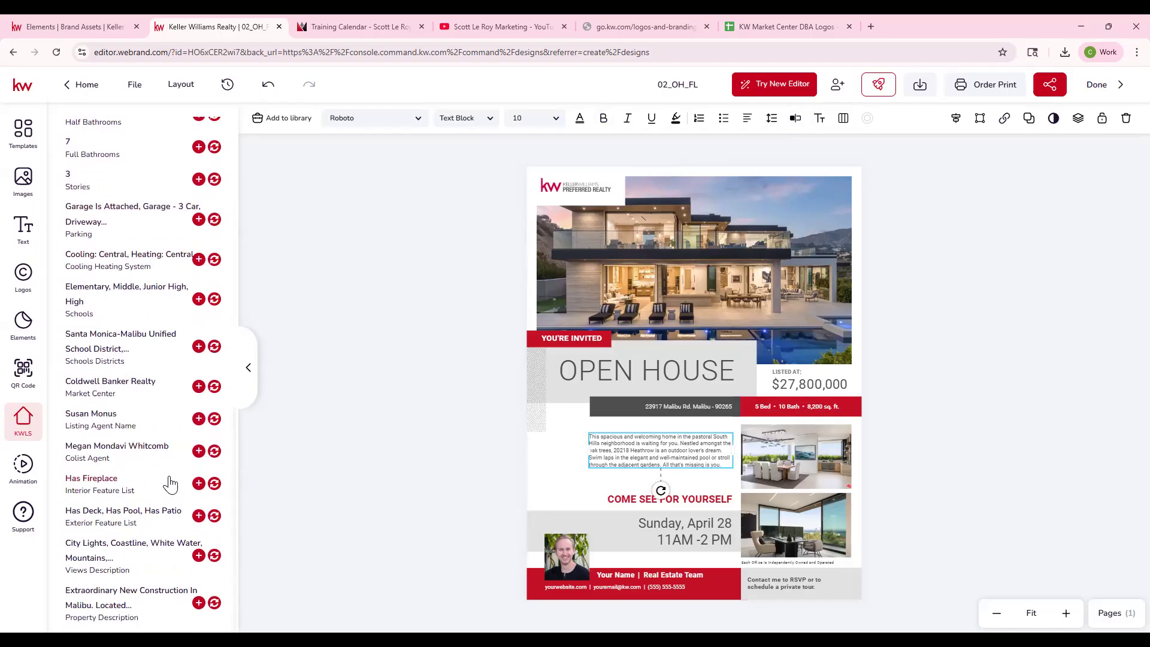
click(215, 603)
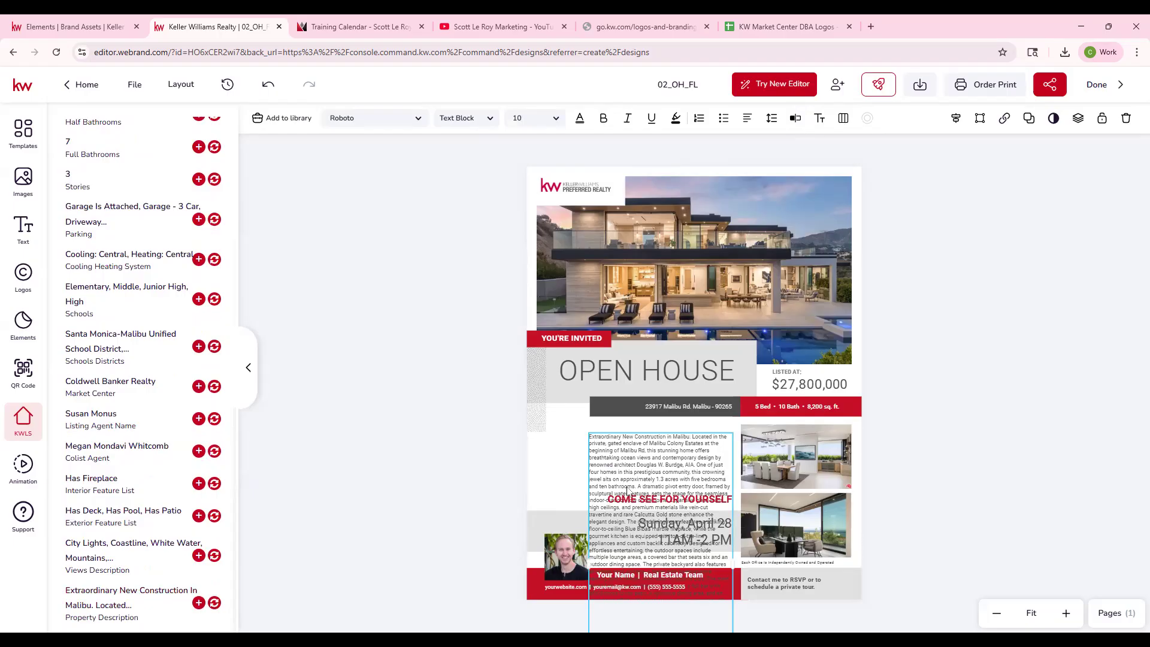
drag(645, 466, 650, 430)
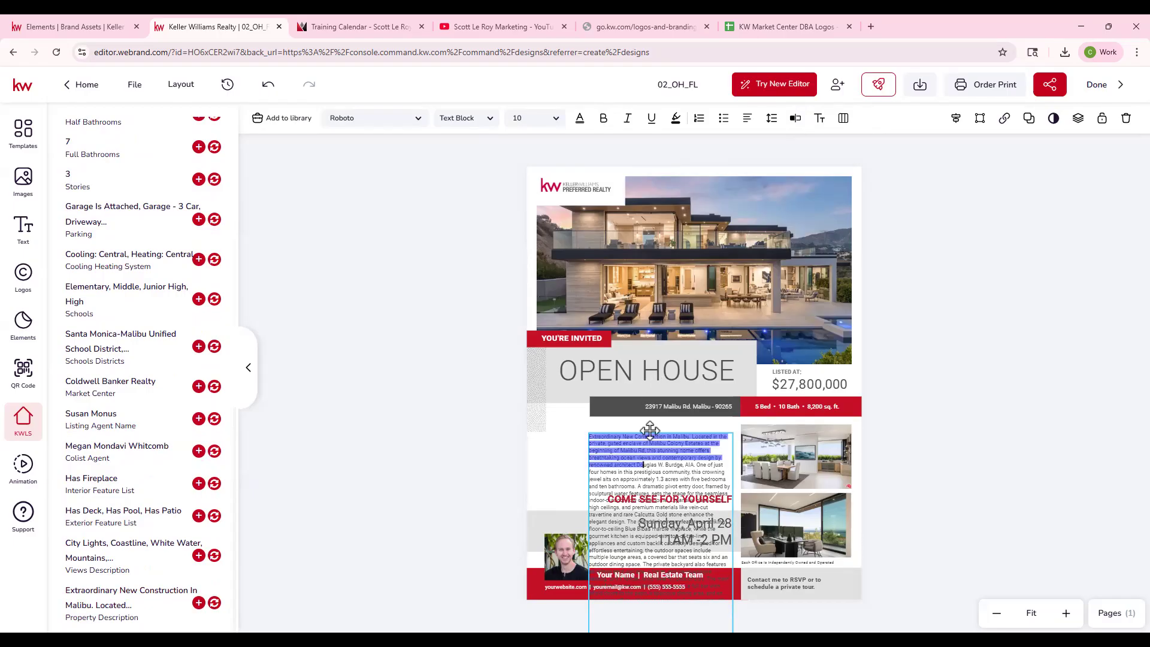
click(1067, 417)
drag(582, 522, 608, 355)
drag(587, 486, 533, 476)
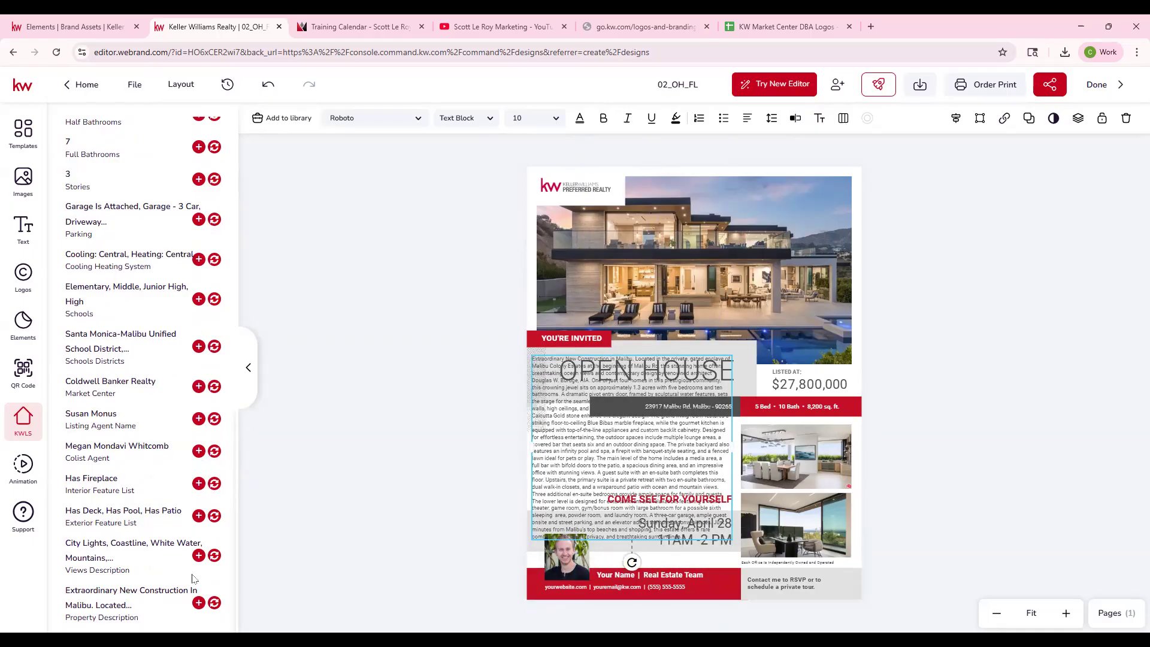
- Delete the description from "The main level of the home" to the end and move the text box below the dark address bar
double_click(576, 494)
drag(596, 458, 723, 542)
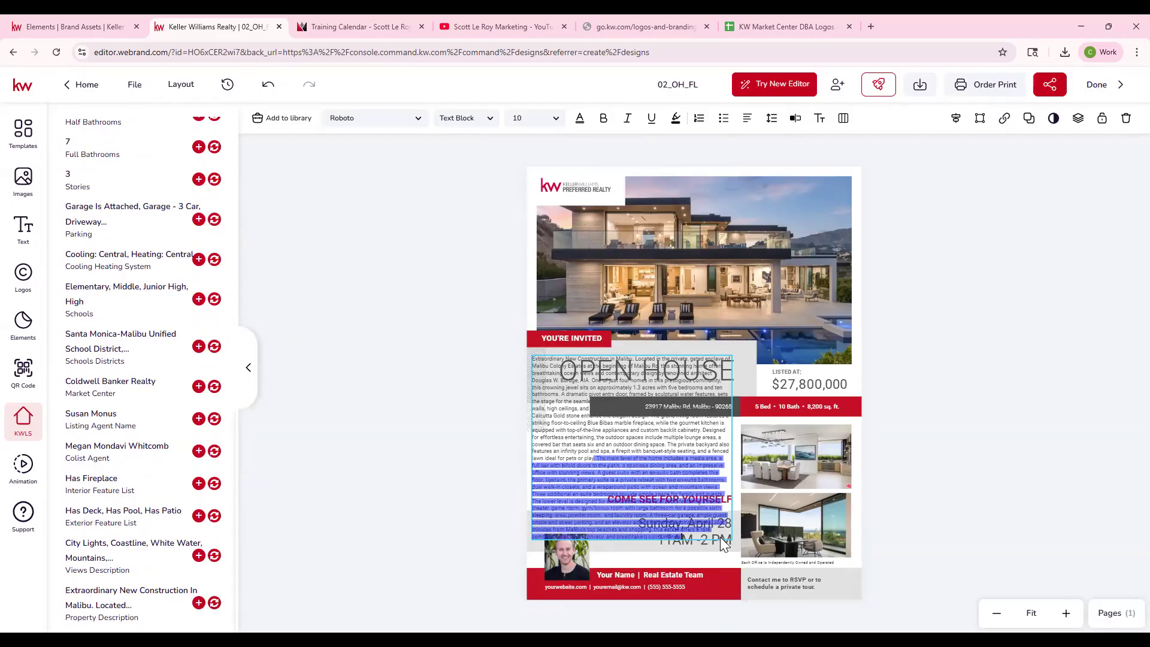
key(BackSpace)
drag(578, 426, 585, 492)
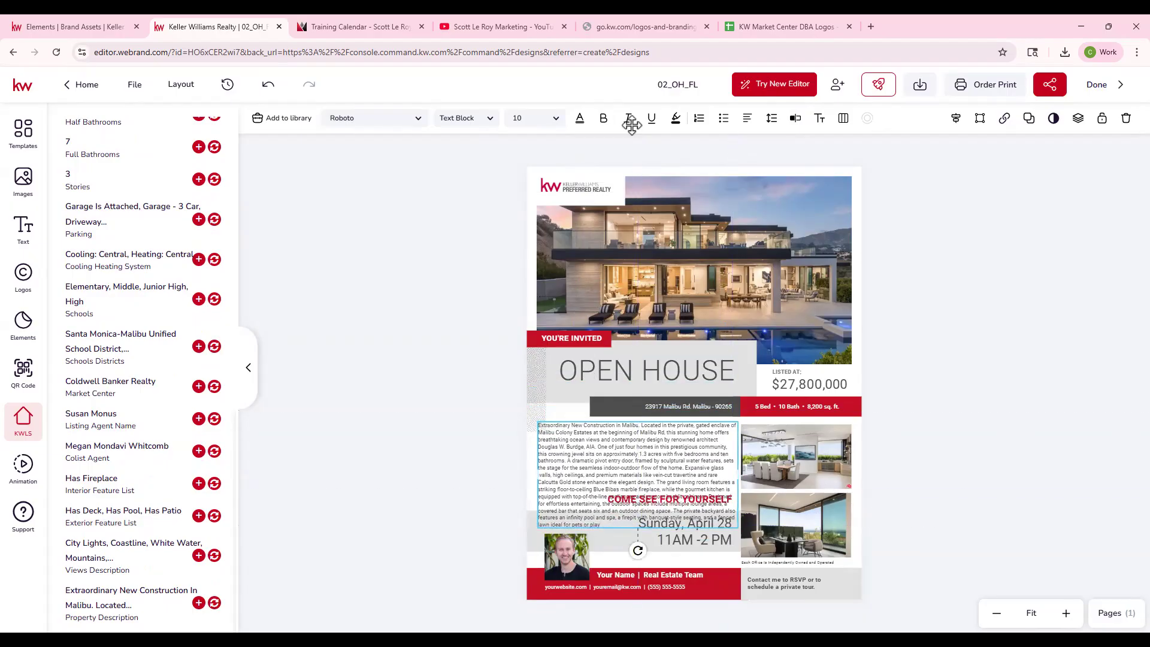
- In the description's Typewriter editor, remove everything after "enhance the elegant design." and save the changes
double_click(622, 499)
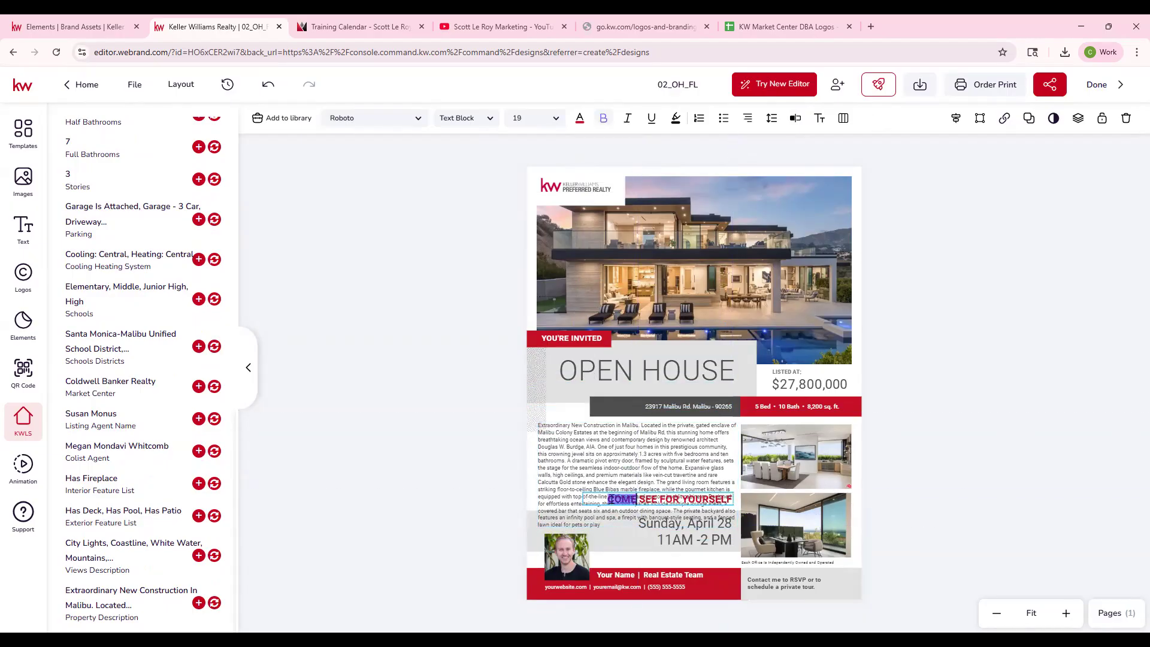
click(567, 502)
click(567, 502)
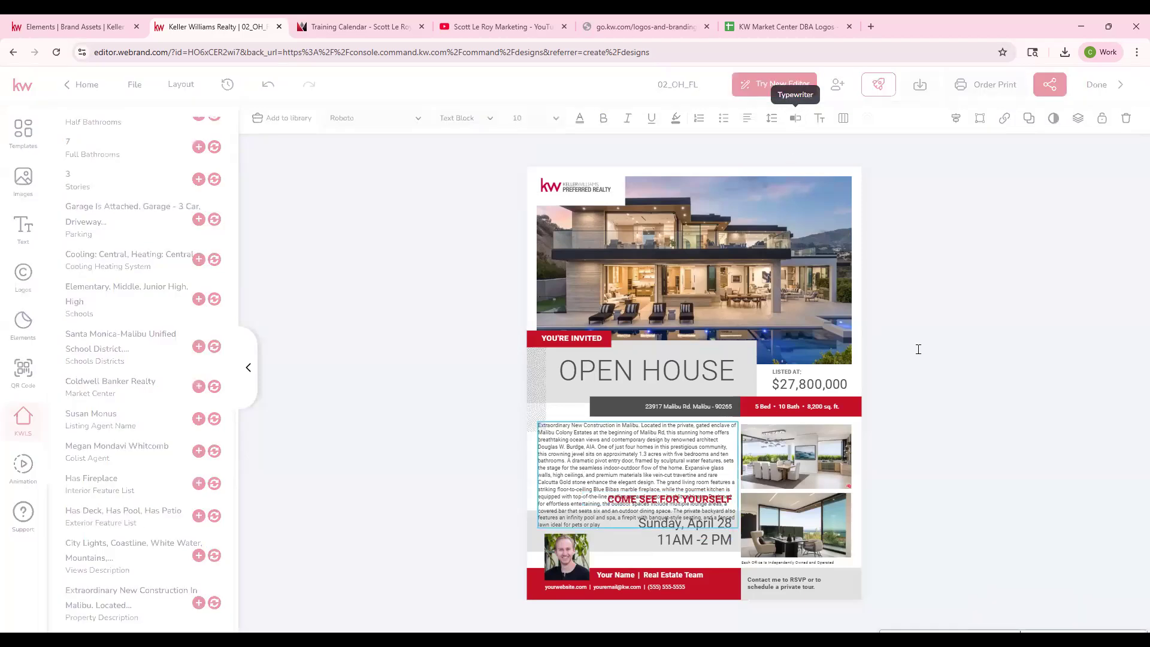
drag(1094, 246, 1122, 357)
key(BackSpace)
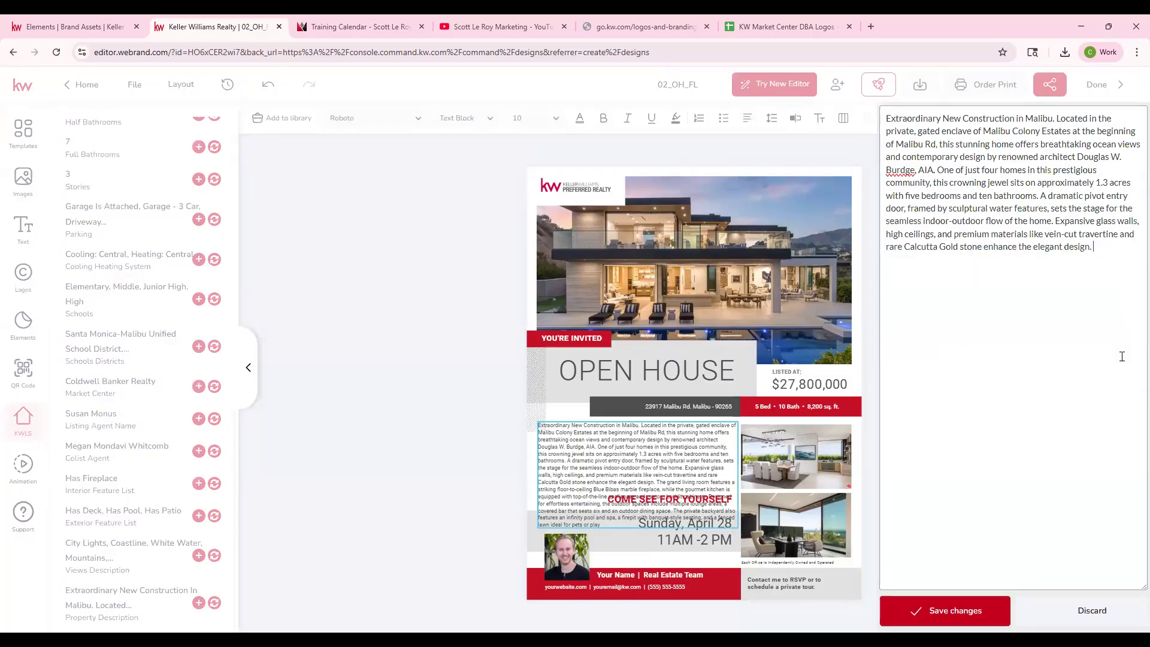
click(952, 611)
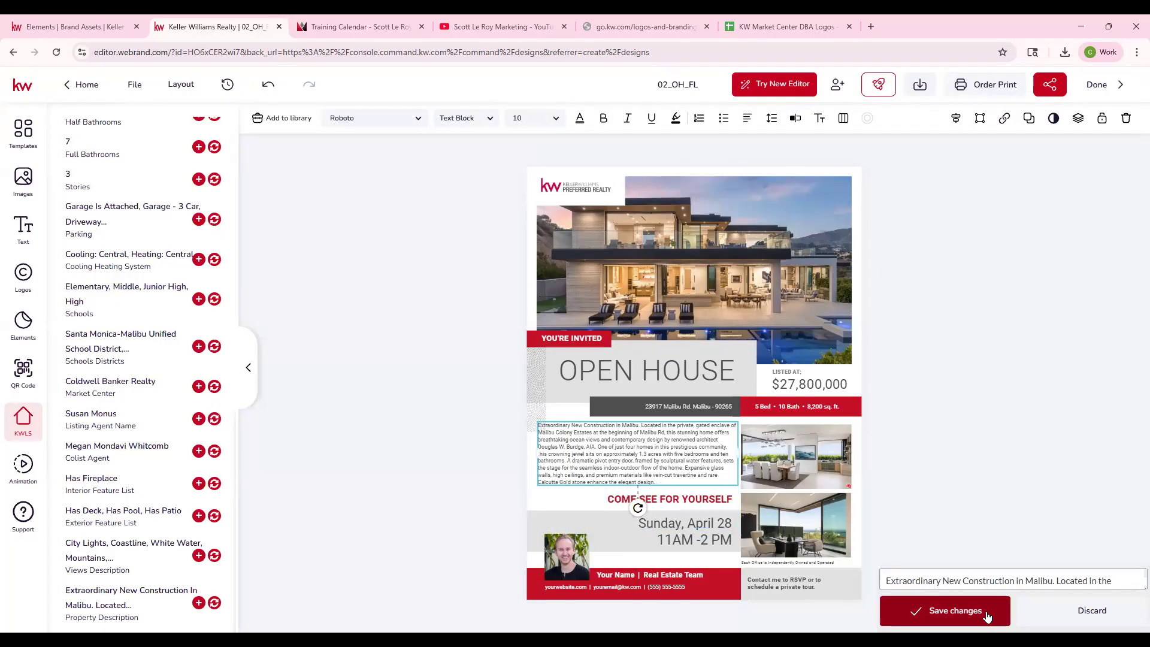
- Nudge the shortened description slightly down and shift the dotted pattern beside the OPEN HOUSE banner up
drag(670, 453, 669, 456)
drag(539, 380, 534, 371)
click(924, 344)
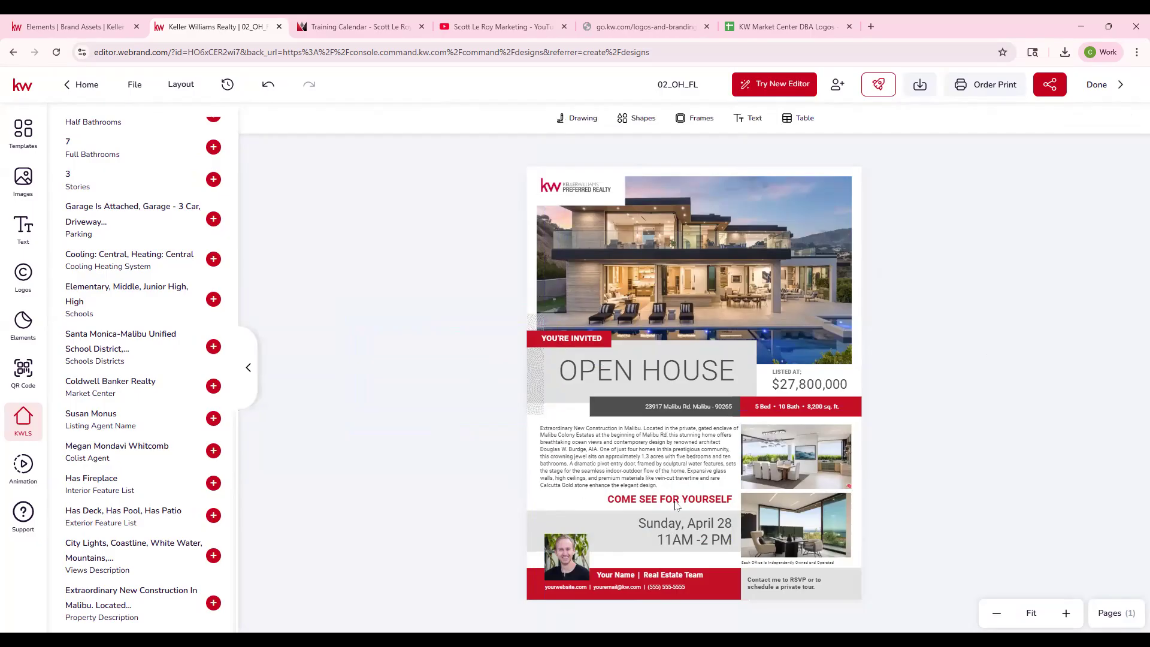
- Change the open house date to Sunday, September 21st and widen its text box so the date fits on one line
click(680, 530)
click(681, 524)
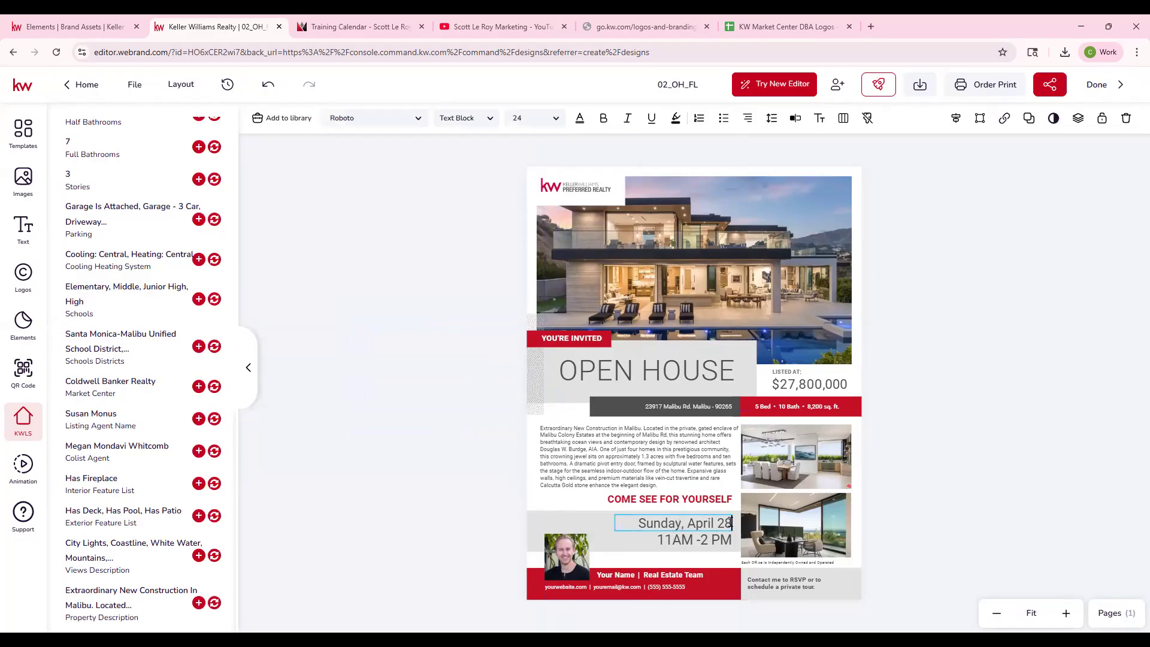
drag(732, 523, 633, 519)
key(BackSpace)
text(Sunday, September)
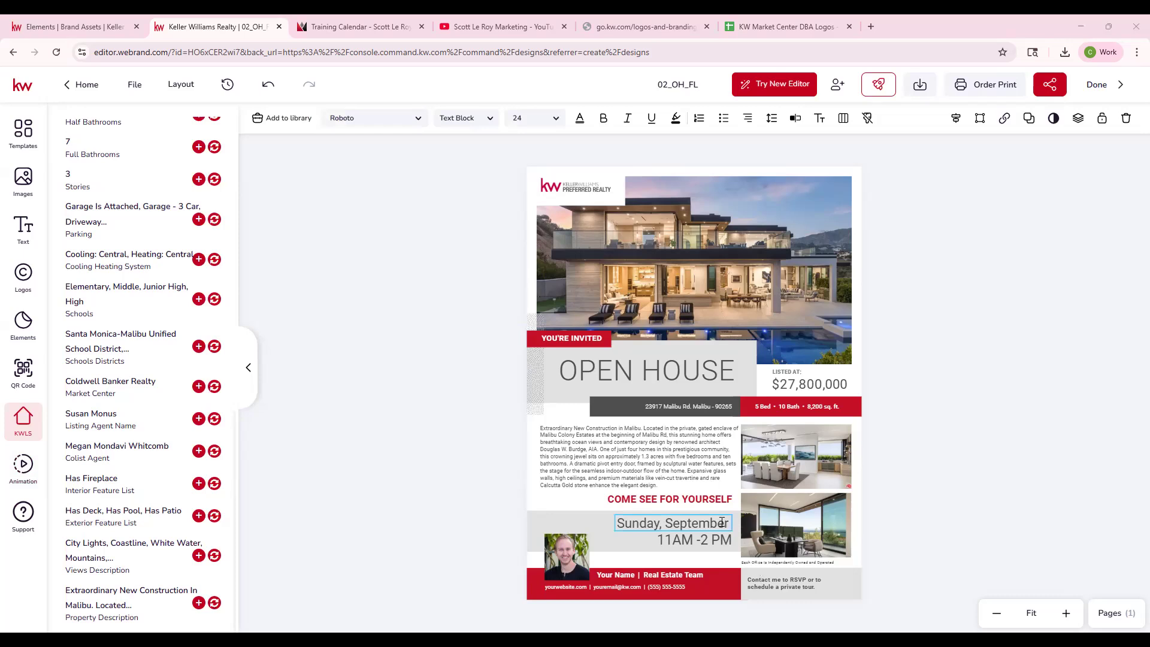
text(21st)
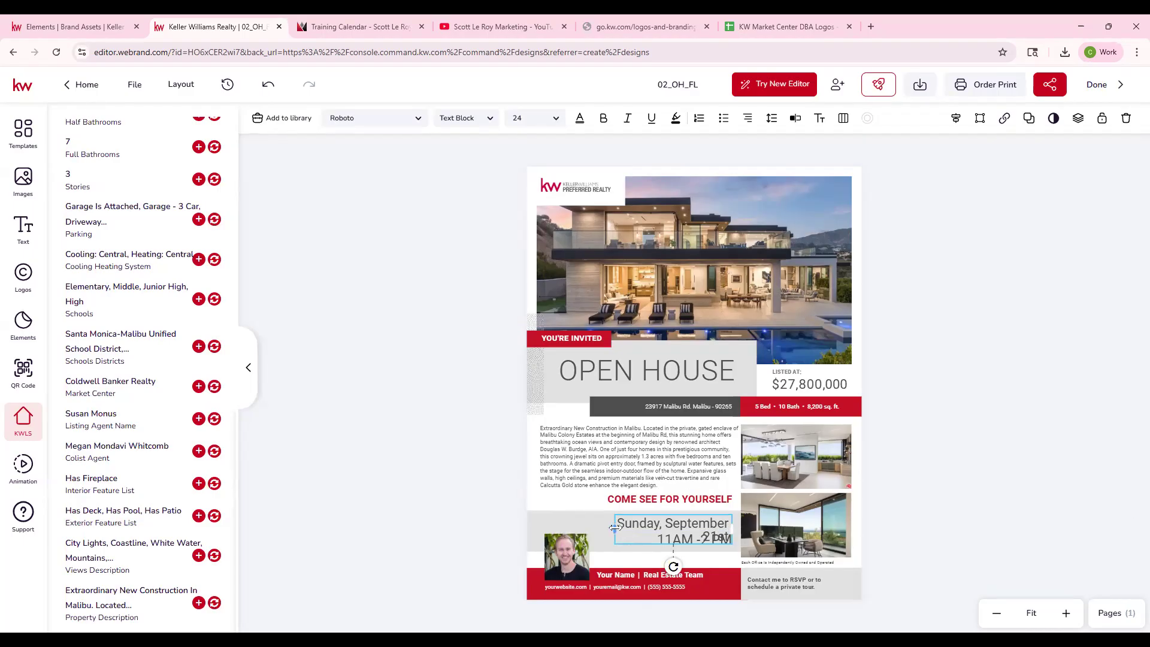
drag(615, 528, 584, 527)
click(965, 449)
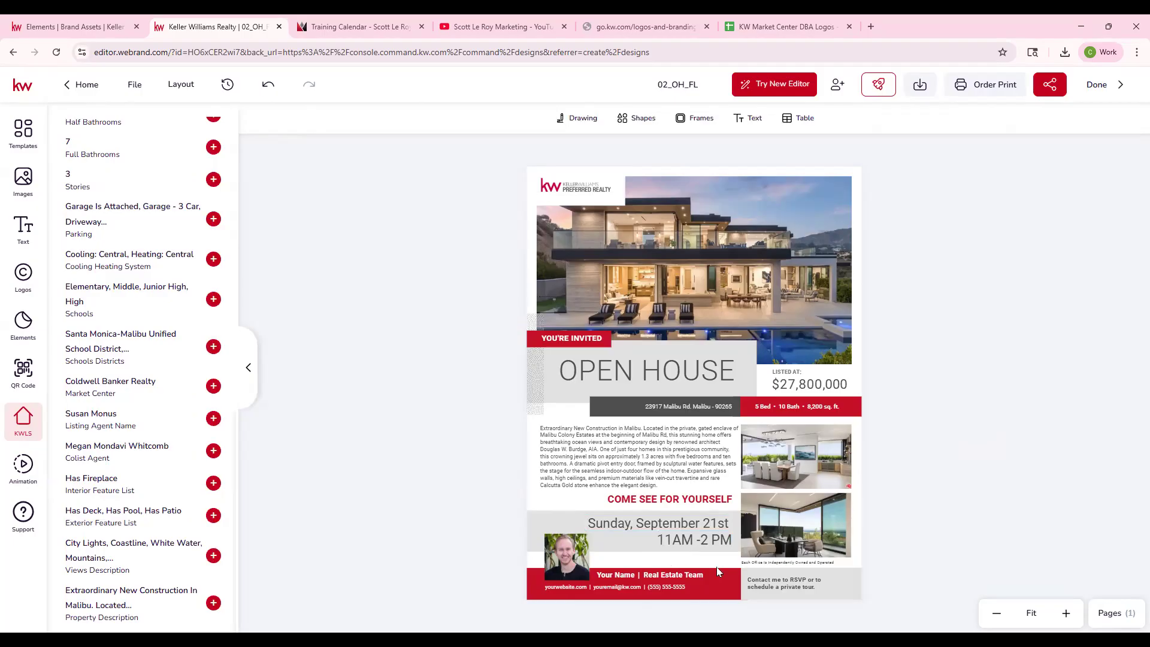
- Replace the Your Name placeholder in the red footer with the agent's full name in the Typewriter editor and save it
click(671, 575)
click(635, 576)
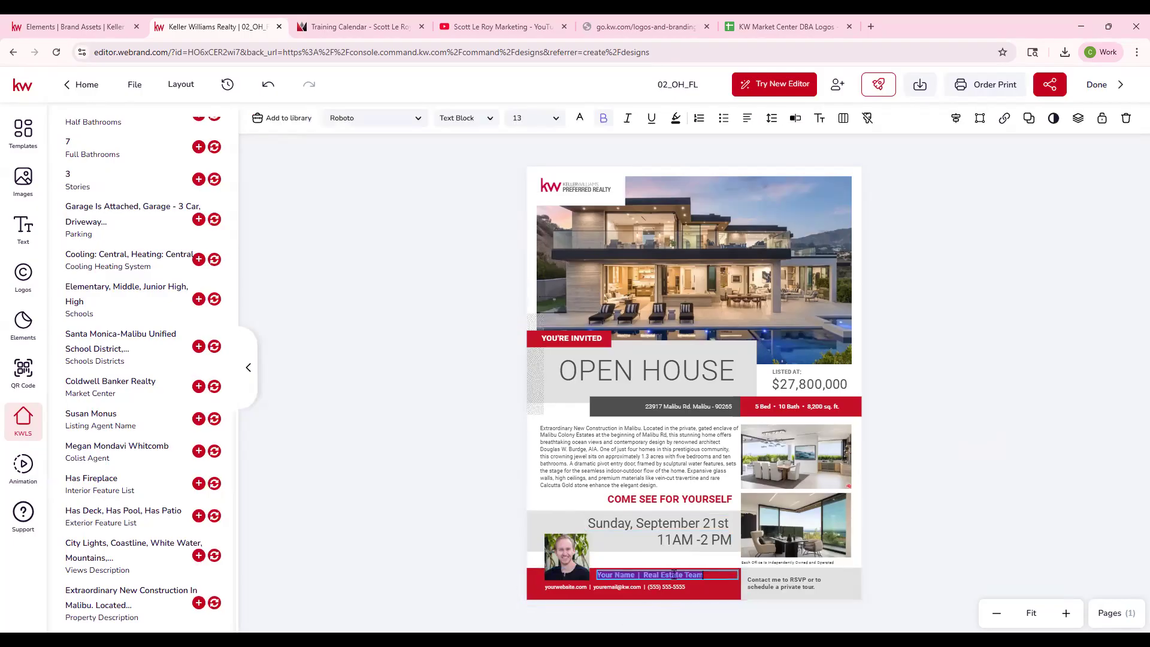
click(789, 119)
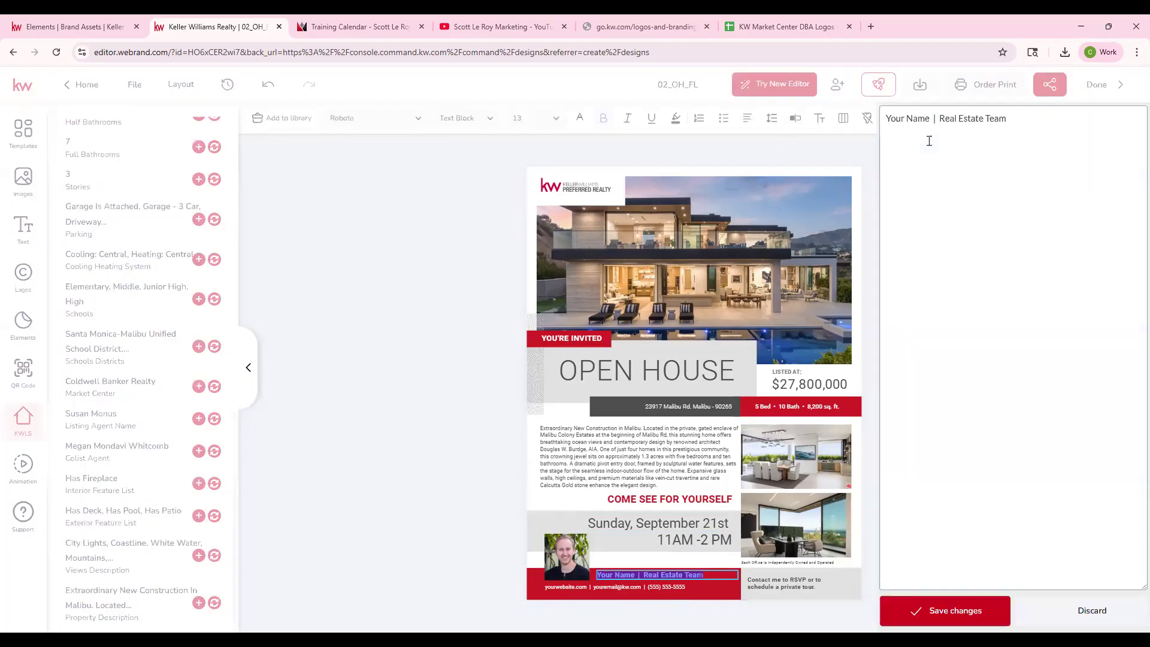
drag(927, 121, 876, 124)
click(877, 126)
drag(930, 118, 866, 122)
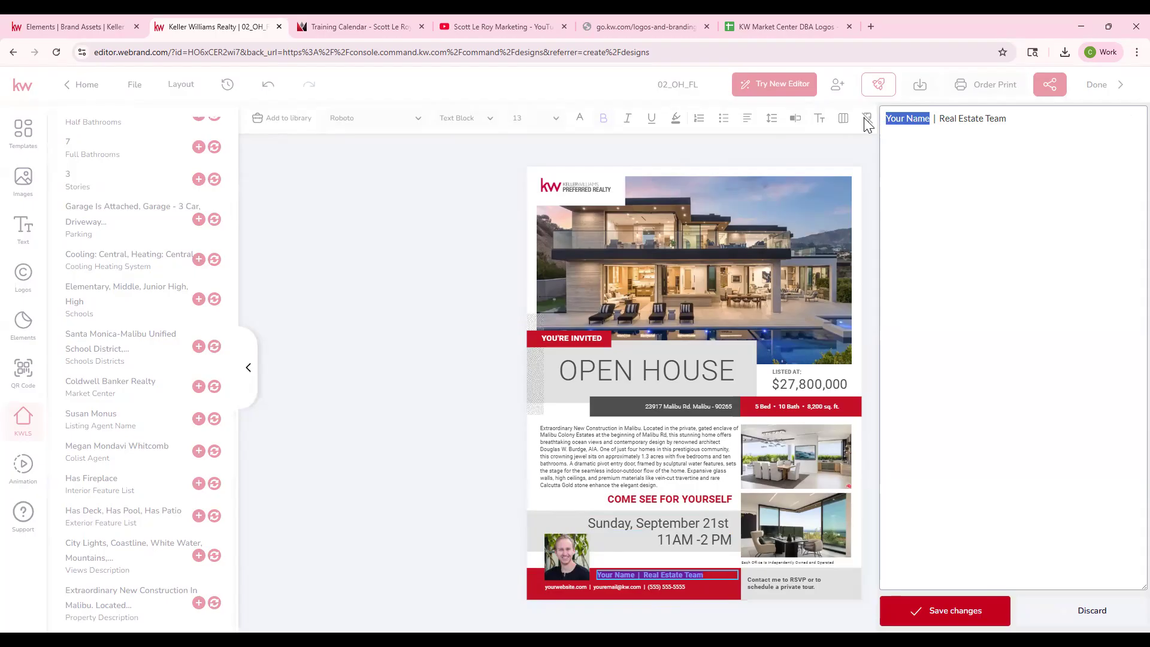
text(Scott Le Roy)
click(934, 609)
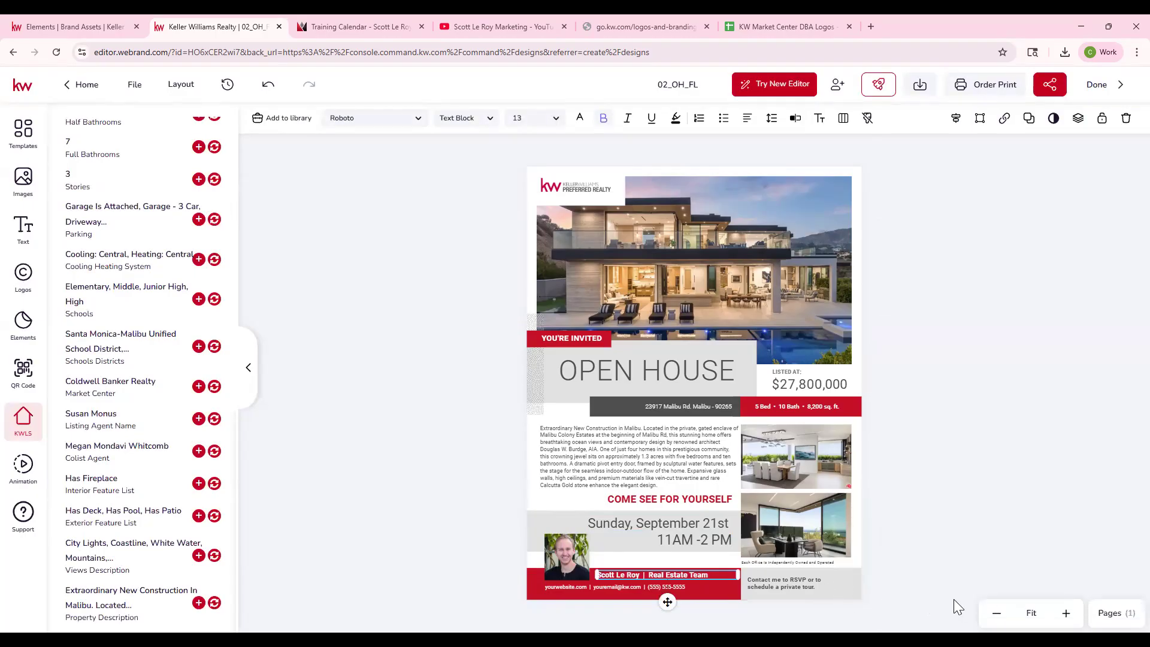
- Replace Real Estate Team in the flyer's footer with the company name Scott Le Roy Marketing
click(1066, 612)
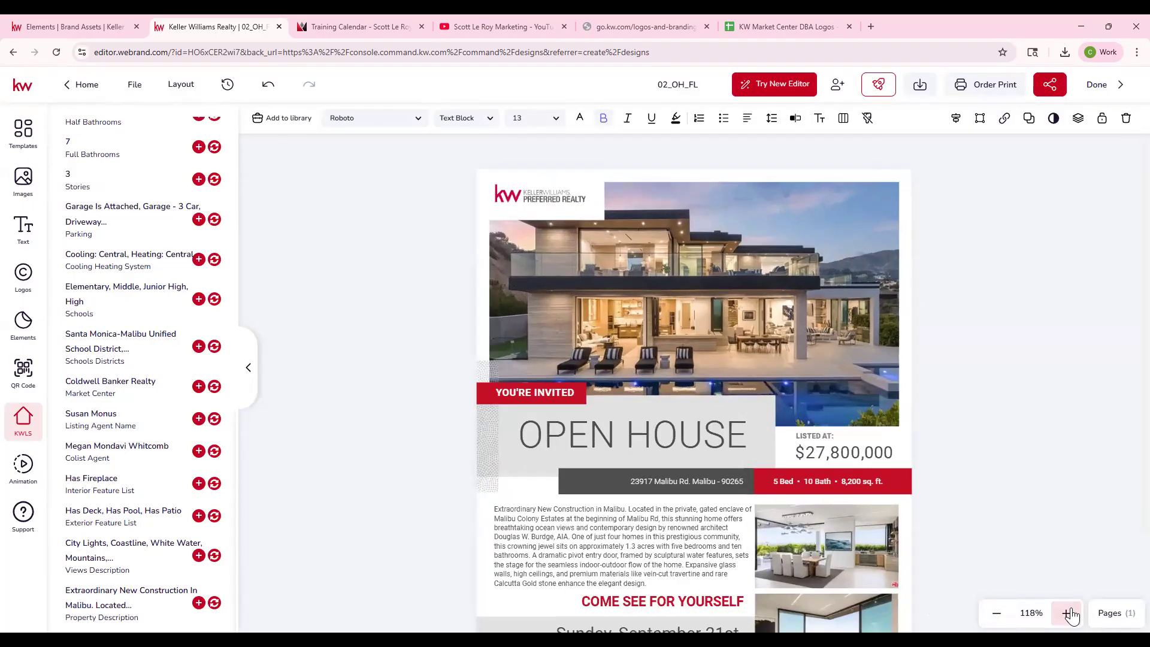
click(1070, 611)
click(1069, 611)
click(1070, 611)
click(1069, 611)
click(1070, 611)
scroll(1046, 492, down, 6)
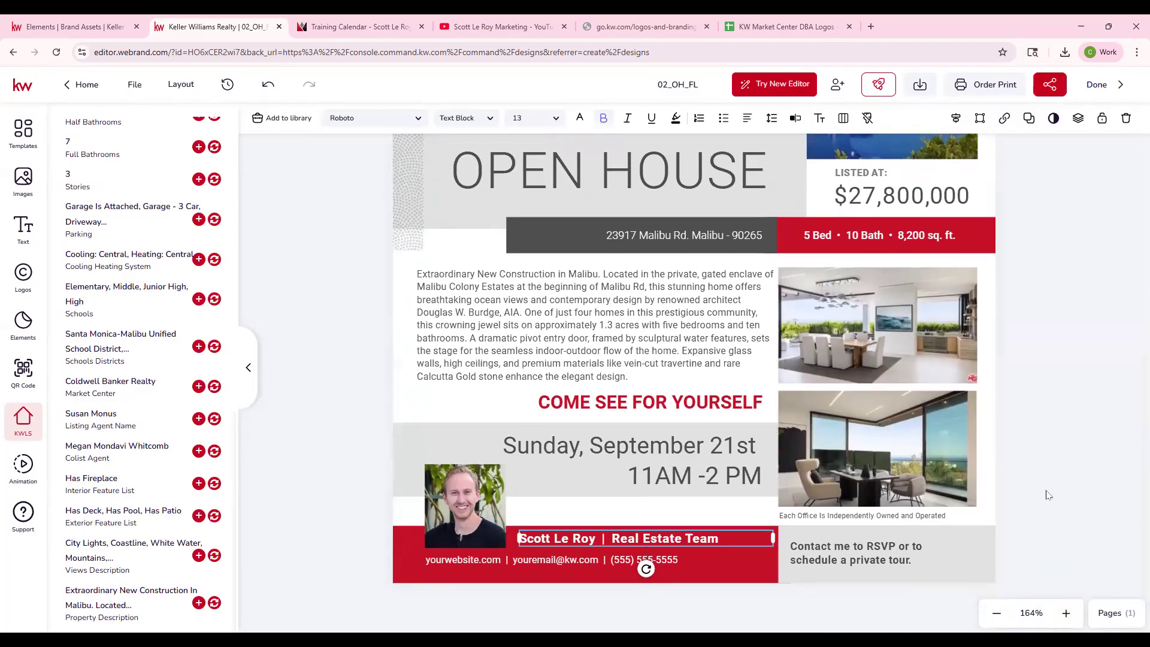
double_click(663, 538)
drag(610, 539, 719, 539)
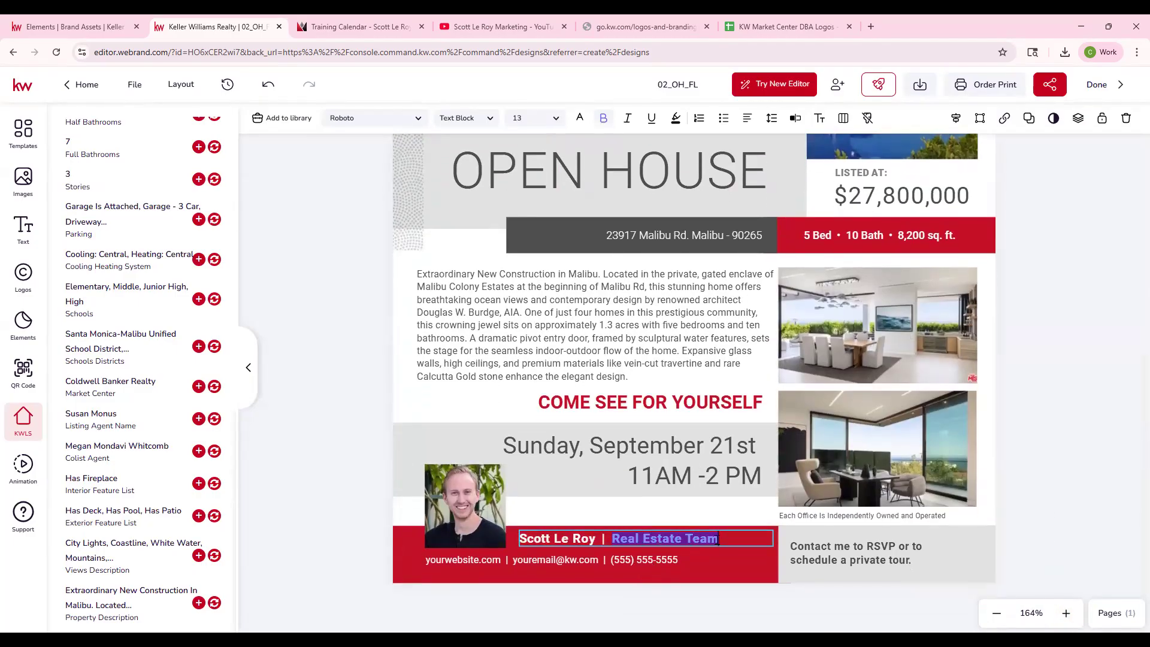
text(Scott Letr)
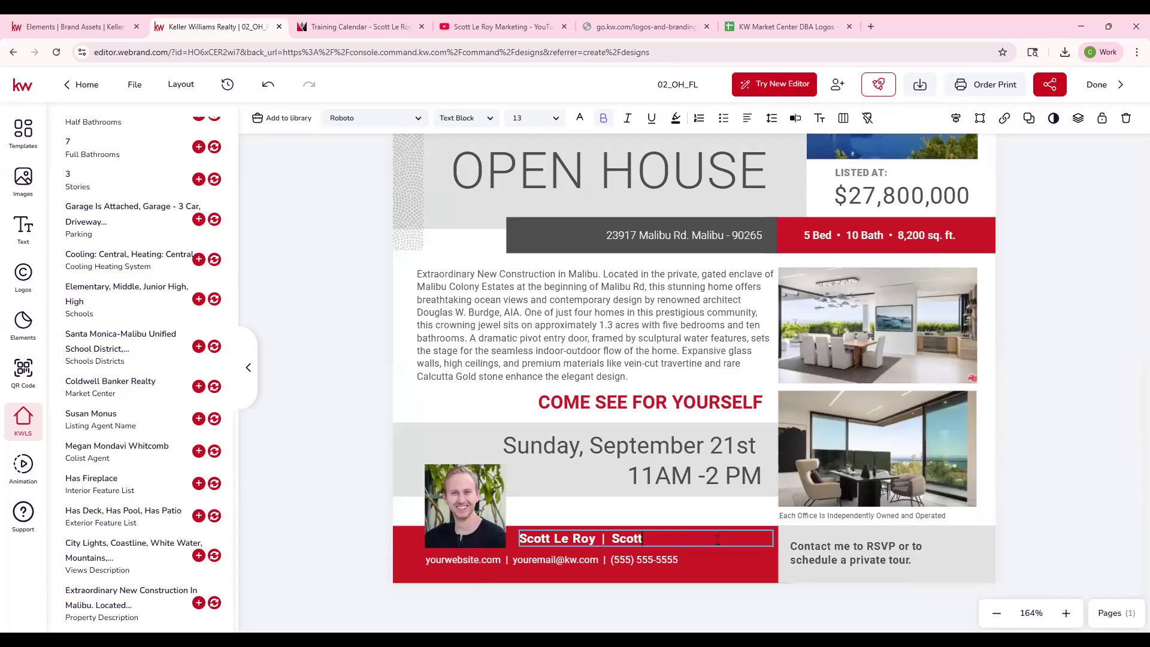
key(BackSpace)
key(BackSpace)
text(Roy Marketing)
- Replace the placeholder website in the footer's contact line with scottleroymarketing.com
click(460, 563)
double_click(461, 558)
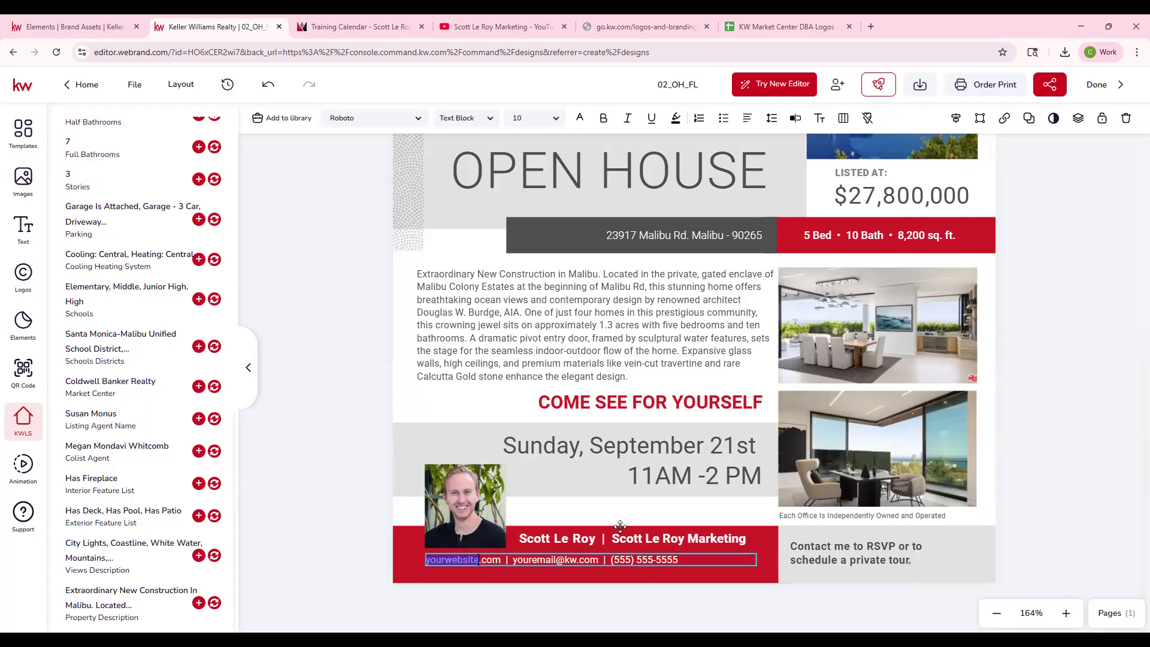
text(scottleroymarketing)
- Replace the placeholder e-mail in the footer's contact line with the company's support e-mail address
double_click(579, 559)
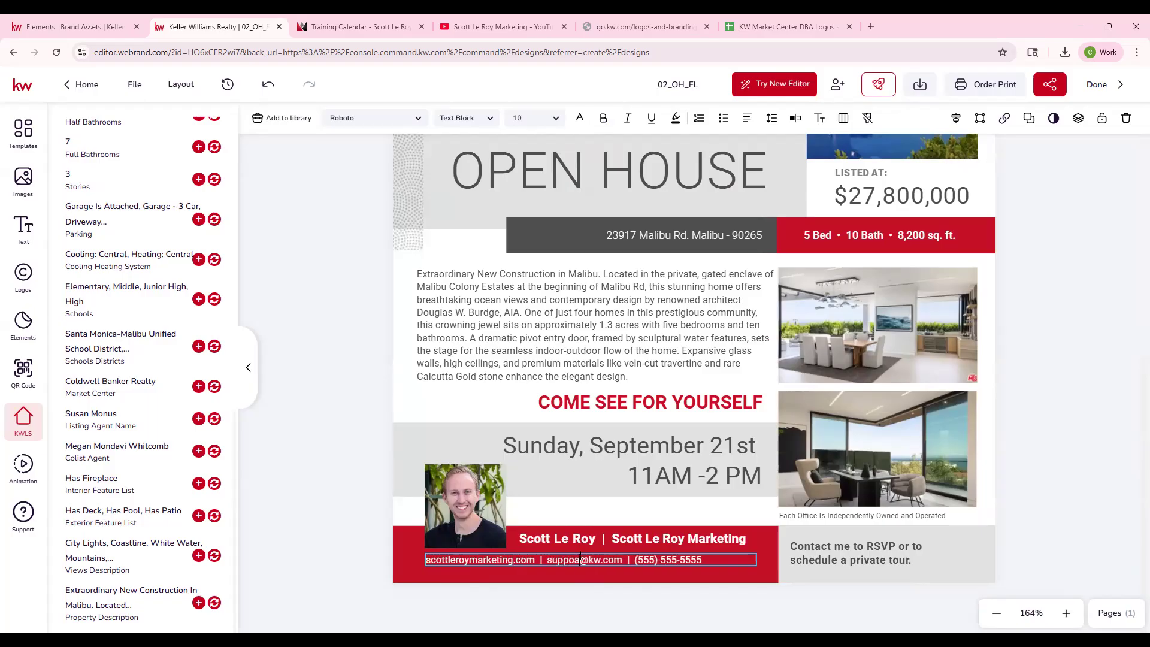
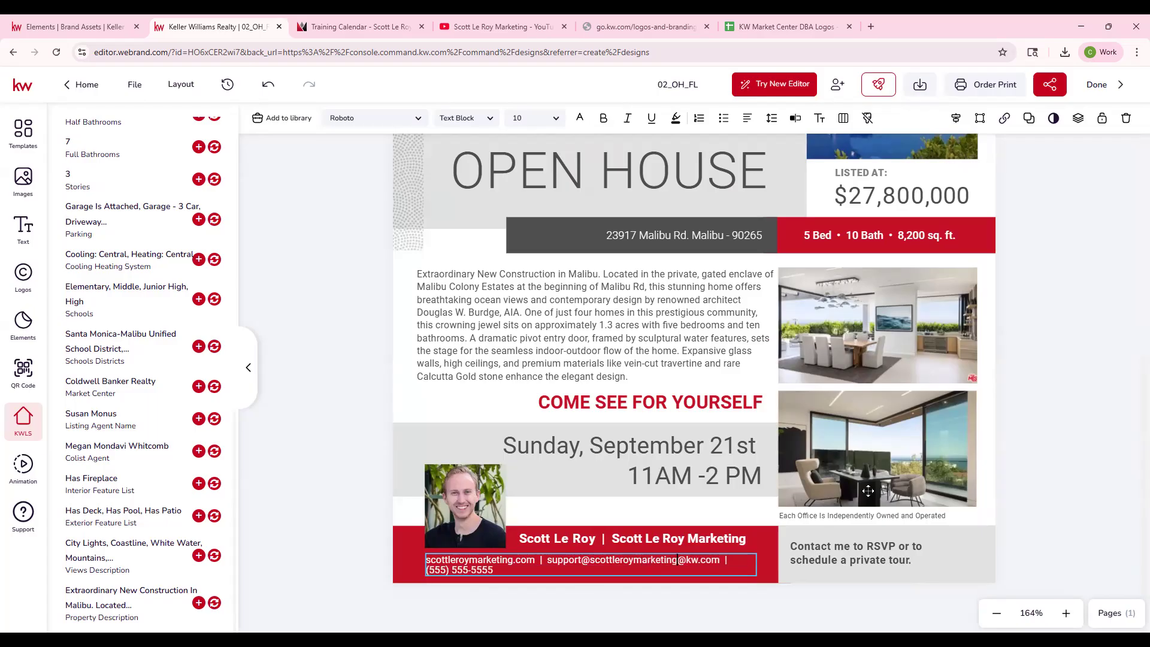
key(Delete)
key(Delete)
key(Delete)
key(Delete)
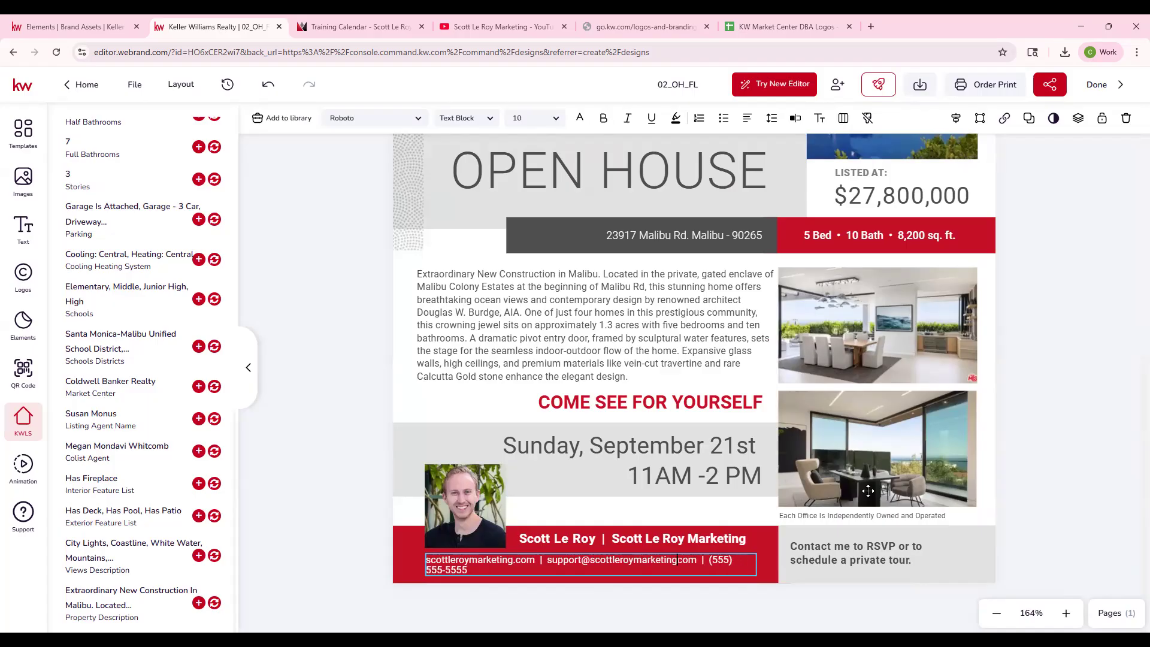
key(Down)
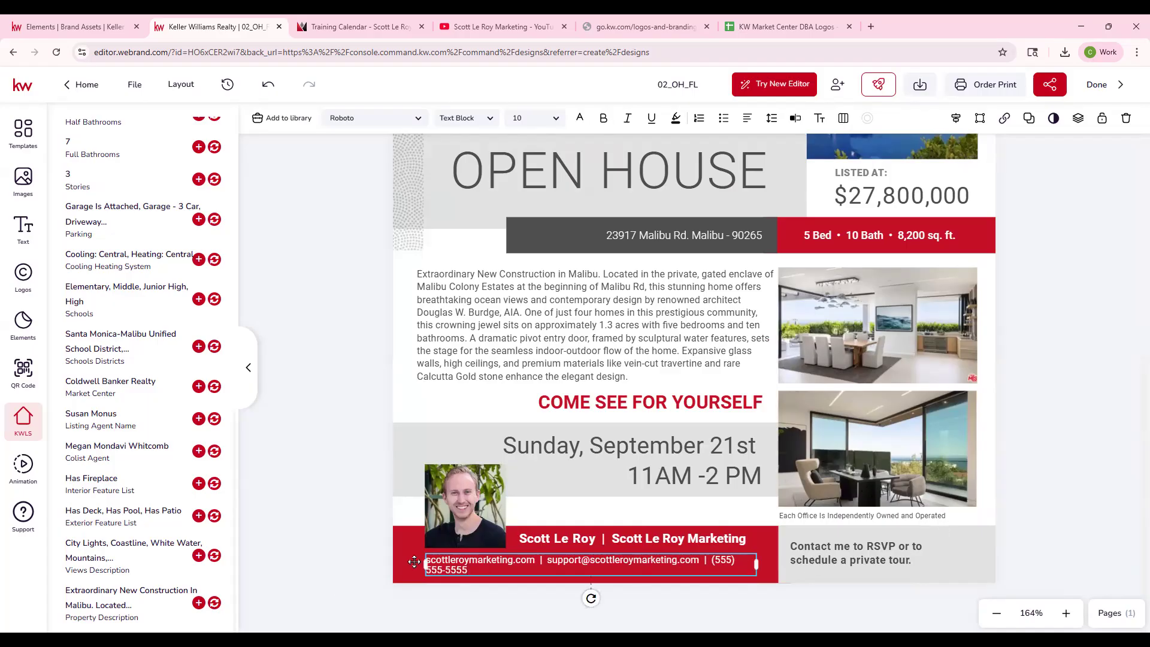
- Widen the contact line's text box so everything fits on one line, and center it in the red footer bar
drag(424, 565, 395, 568)
drag(563, 562, 575, 562)
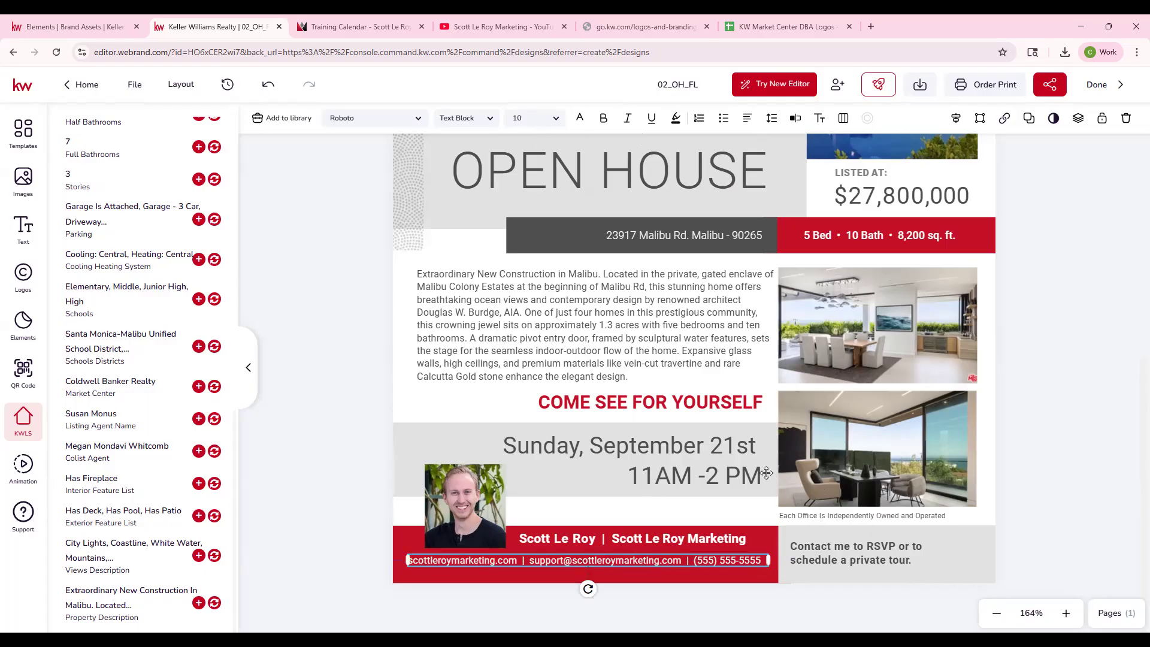
scroll(588, 585, up, 5)
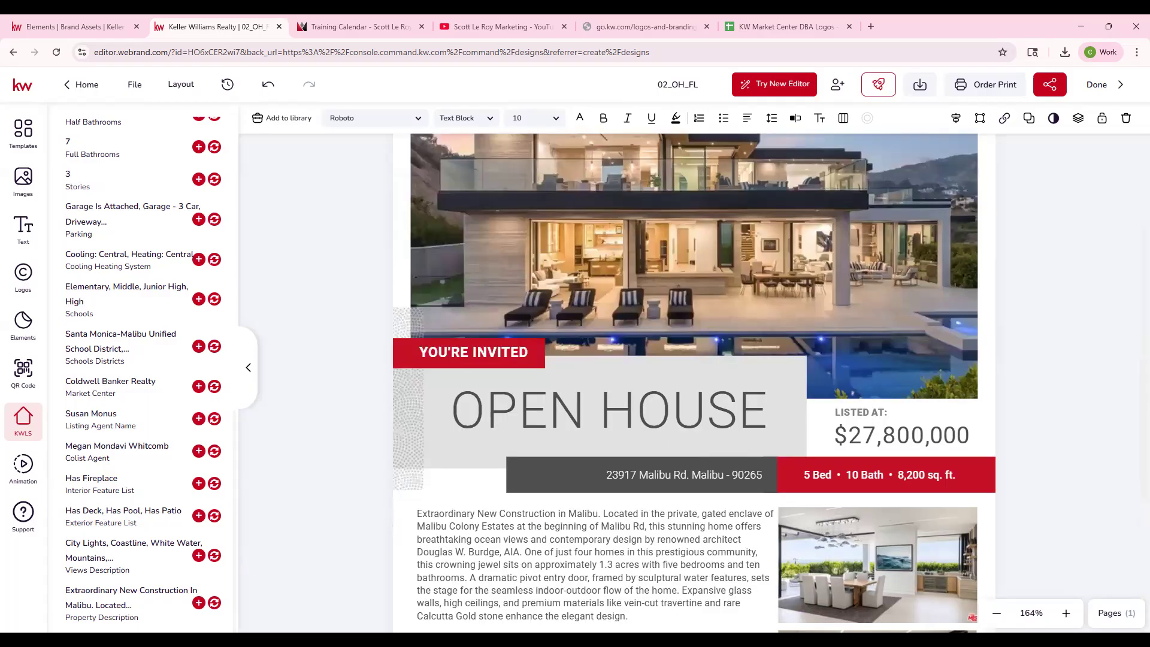
click(996, 613)
click(996, 613)
scroll(1022, 457, down, 4)
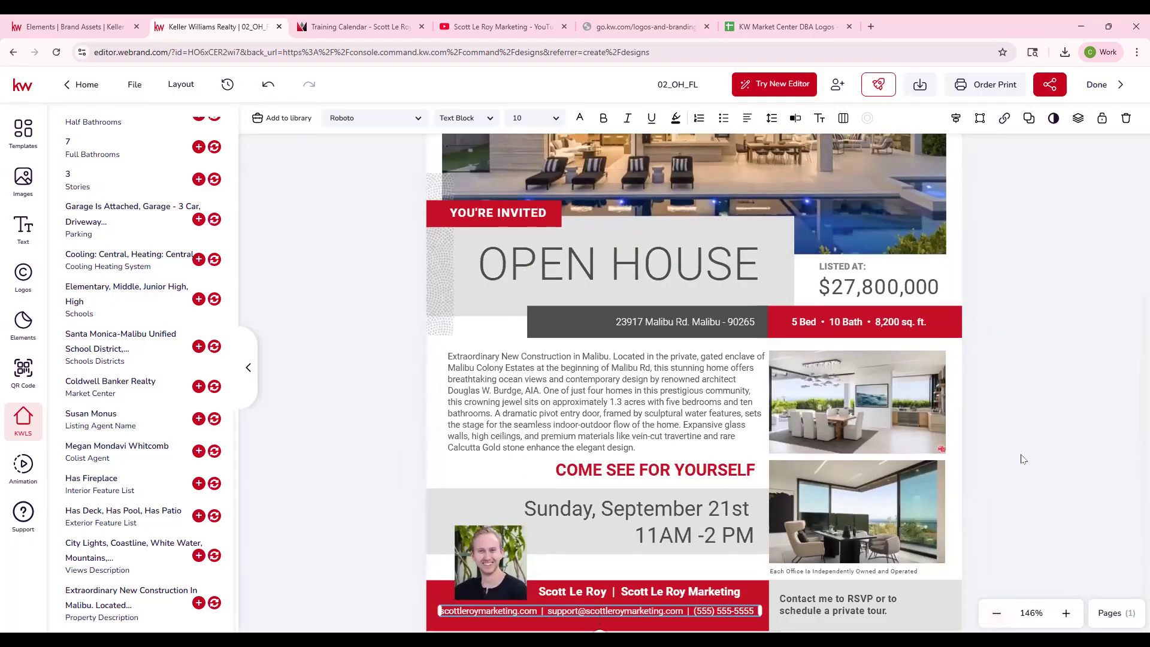
- Recolor the YOU'RE INVITED banner green using the 9/18 Print library palette
scroll(1012, 451, up, 3)
scroll(1008, 448, up, 1)
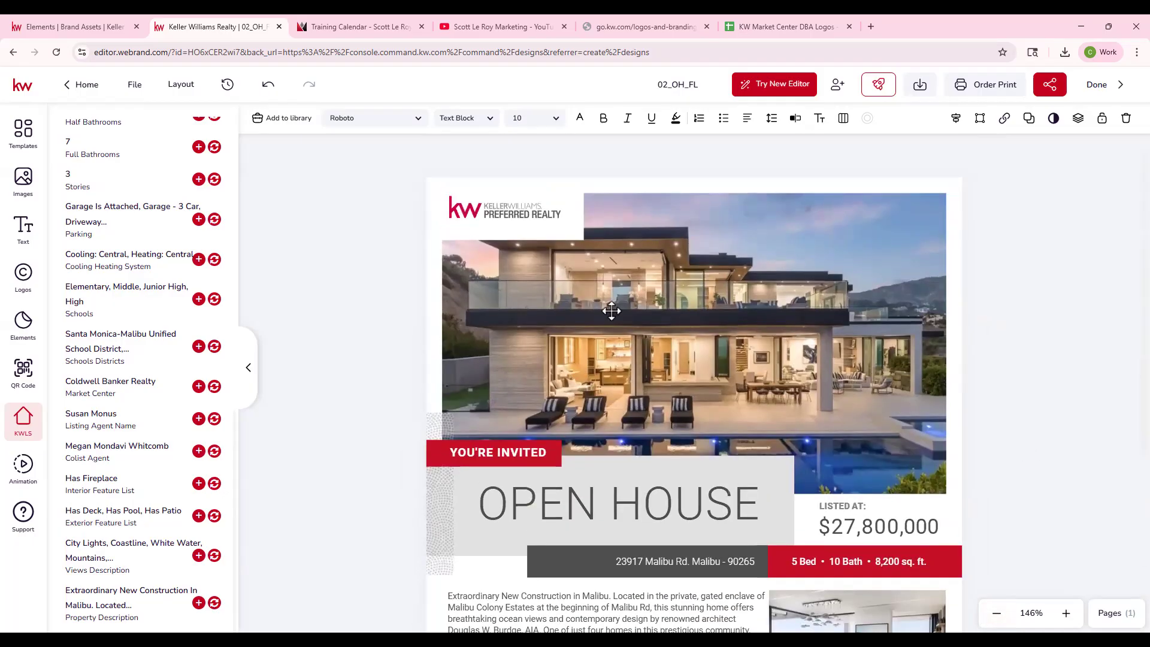
click(557, 457)
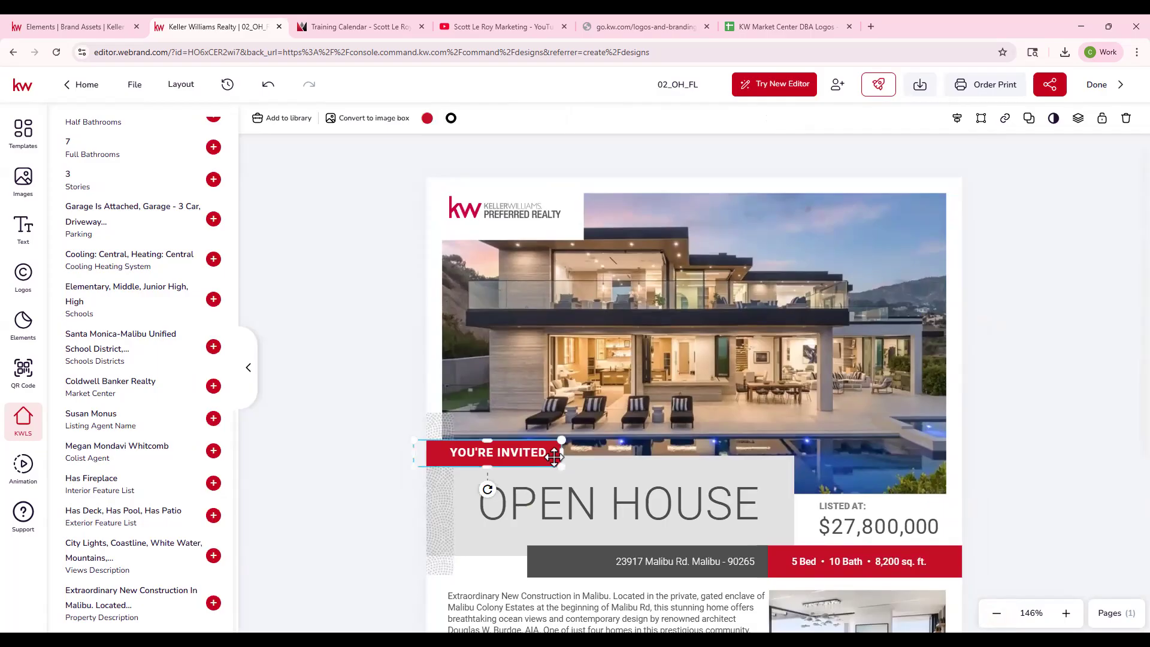
click(427, 118)
click(540, 150)
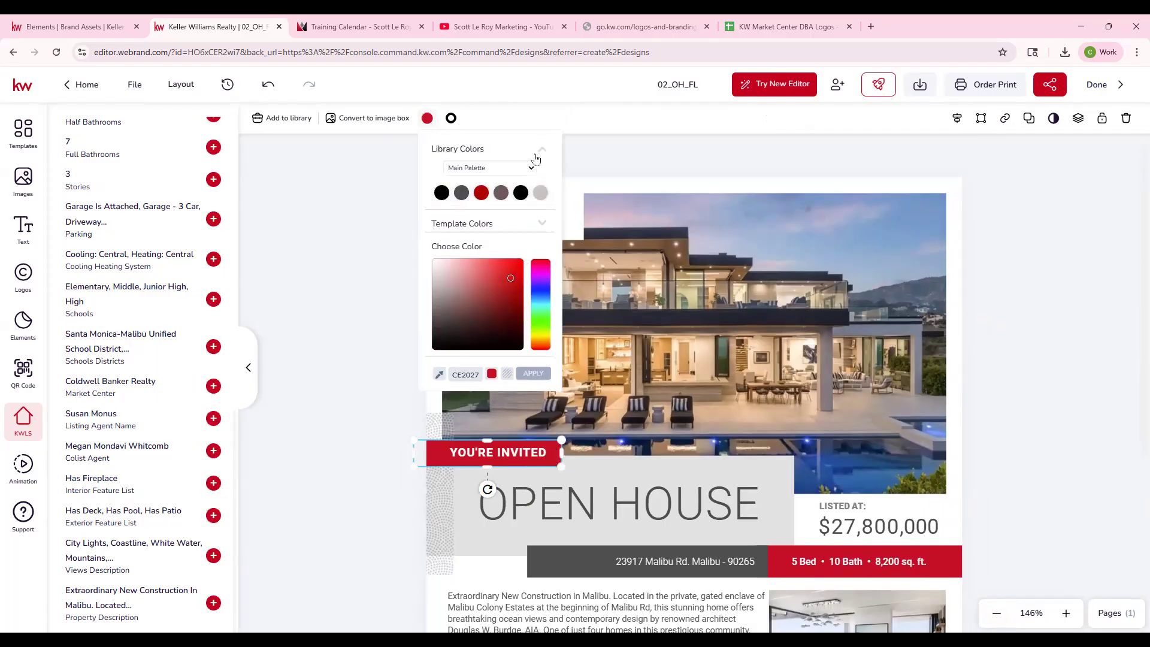
click(529, 168)
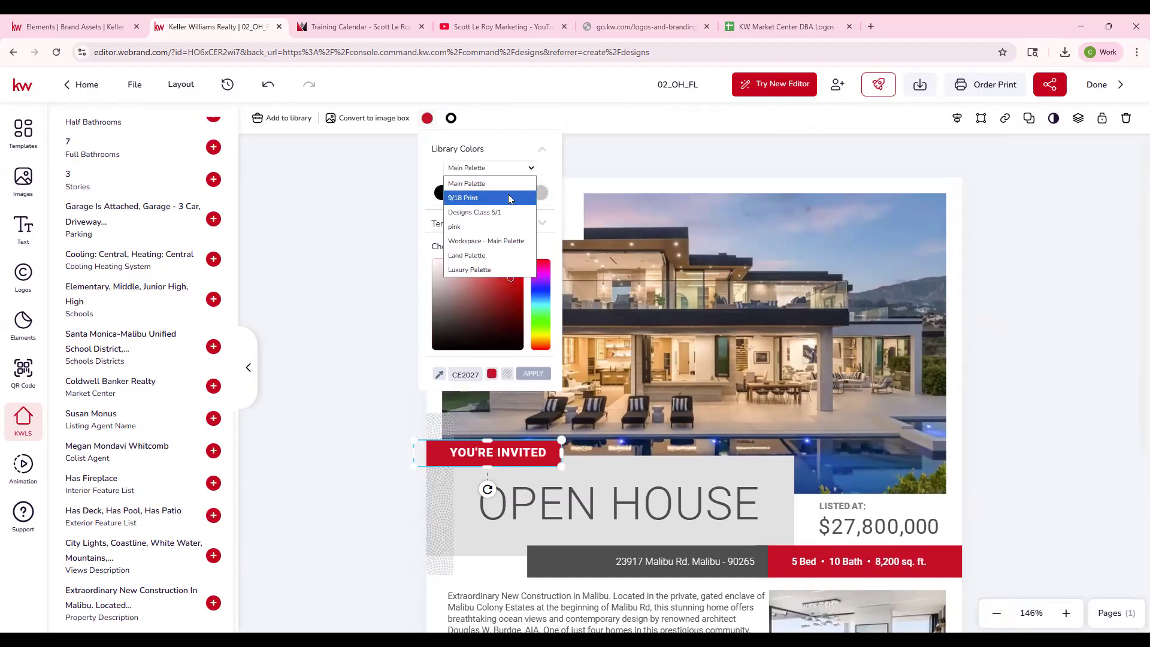
click(507, 196)
click(498, 197)
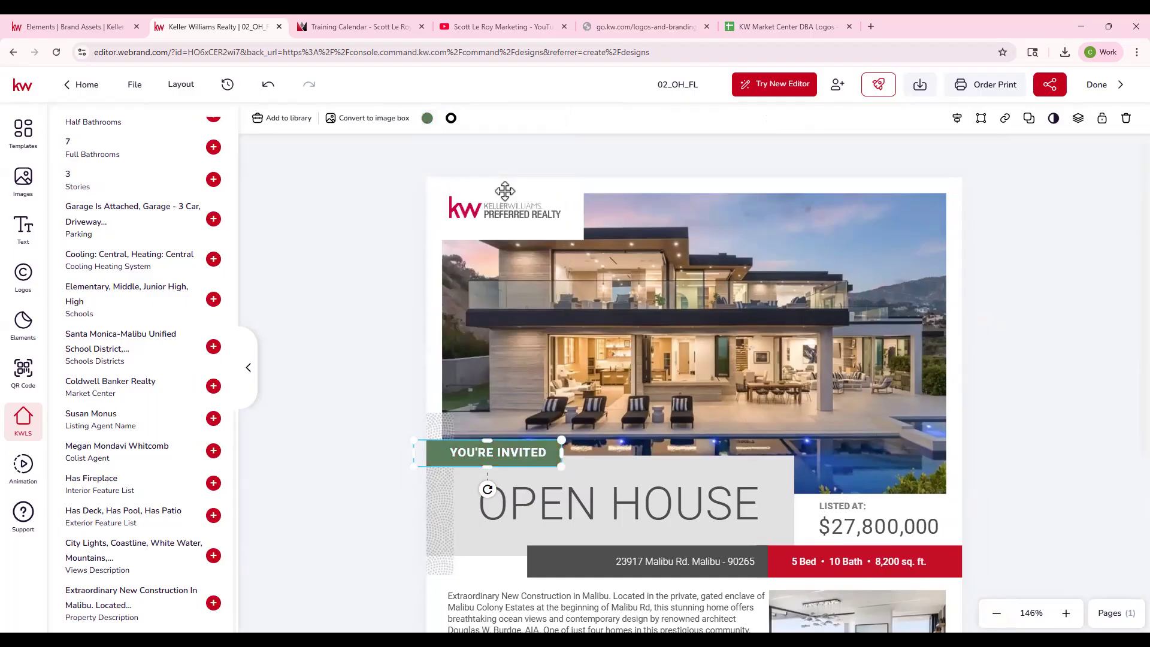
- Apply the palette's green to the bed, bath and square footage bar and to the red footer bar
click(954, 564)
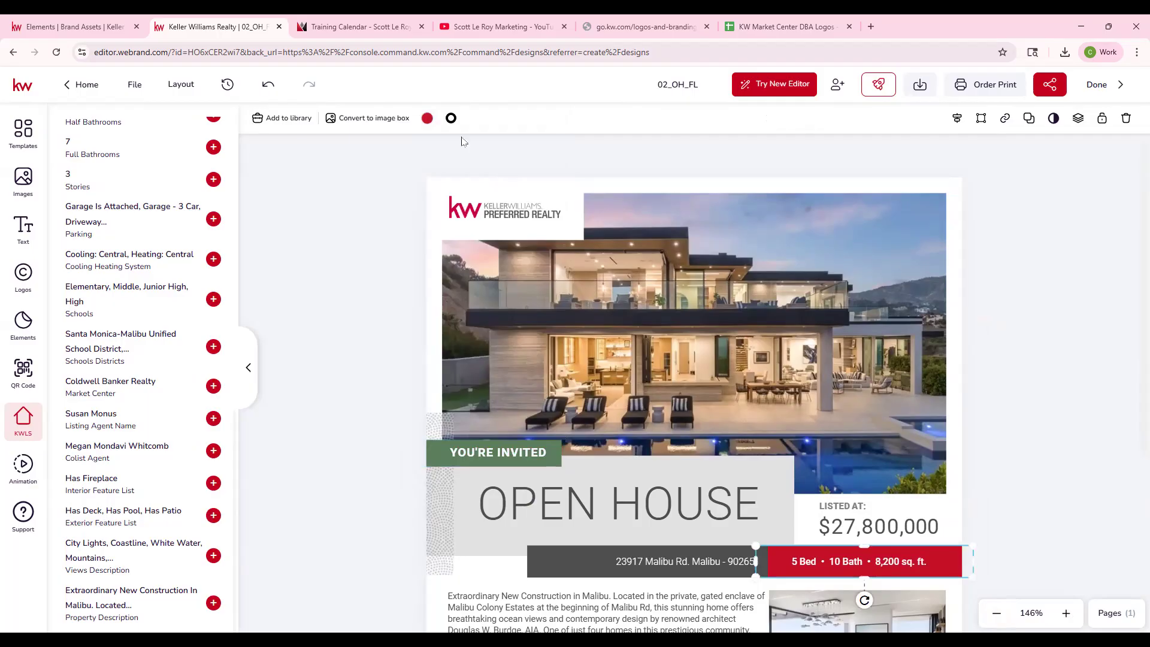
click(427, 118)
click(500, 192)
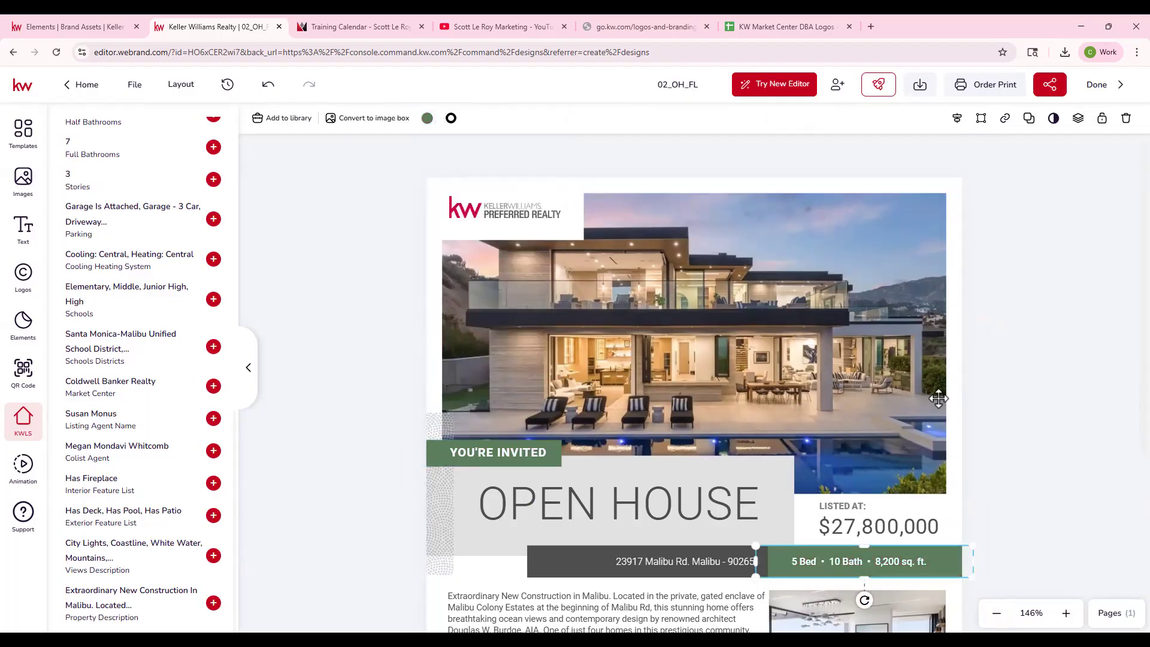
scroll(466, 584, down, 5)
click(431, 552)
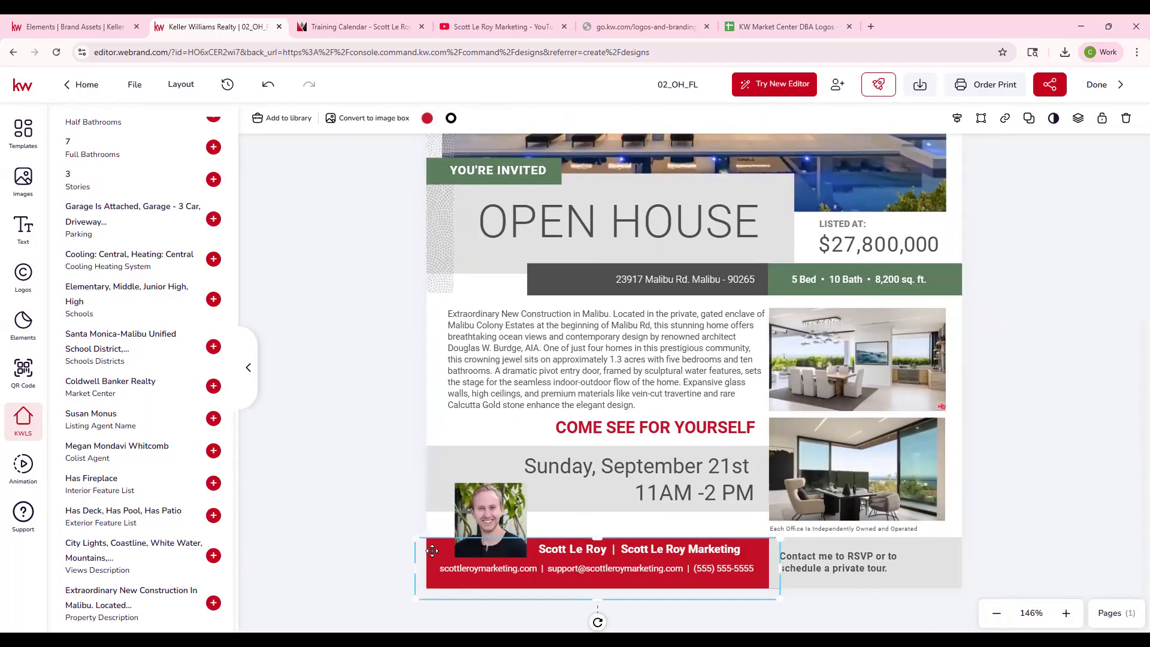
click(427, 118)
click(502, 192)
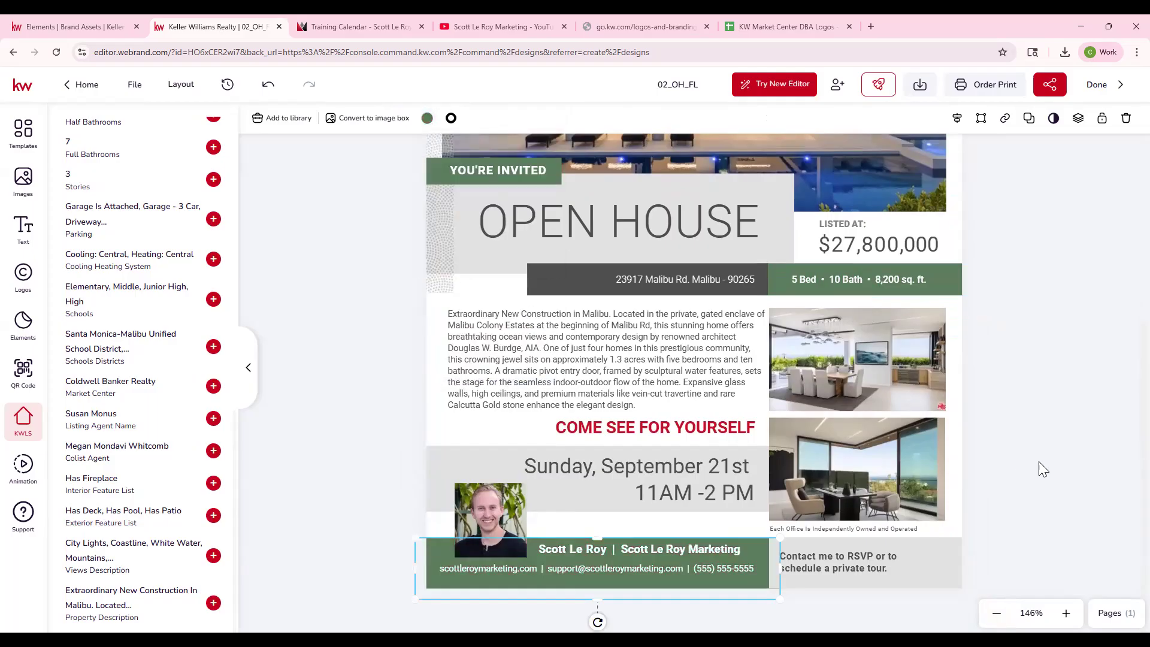
- Replace the red Keller Williams Preferred Realty logo with its gray and black version
scroll(1038, 461, up, 4)
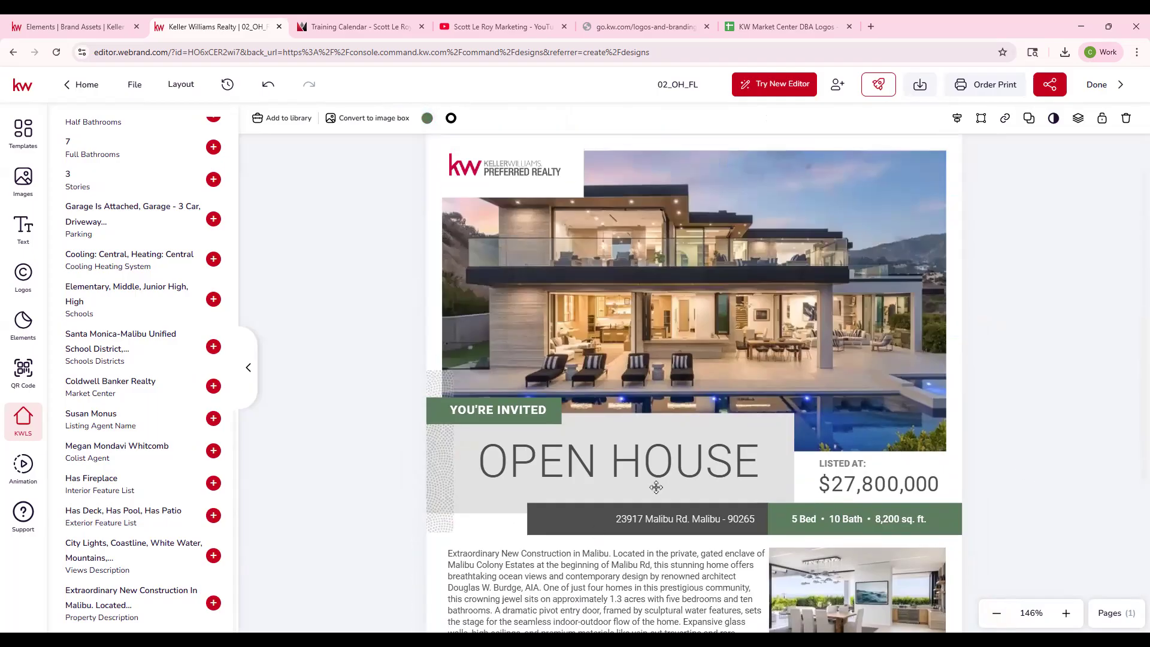
click(501, 169)
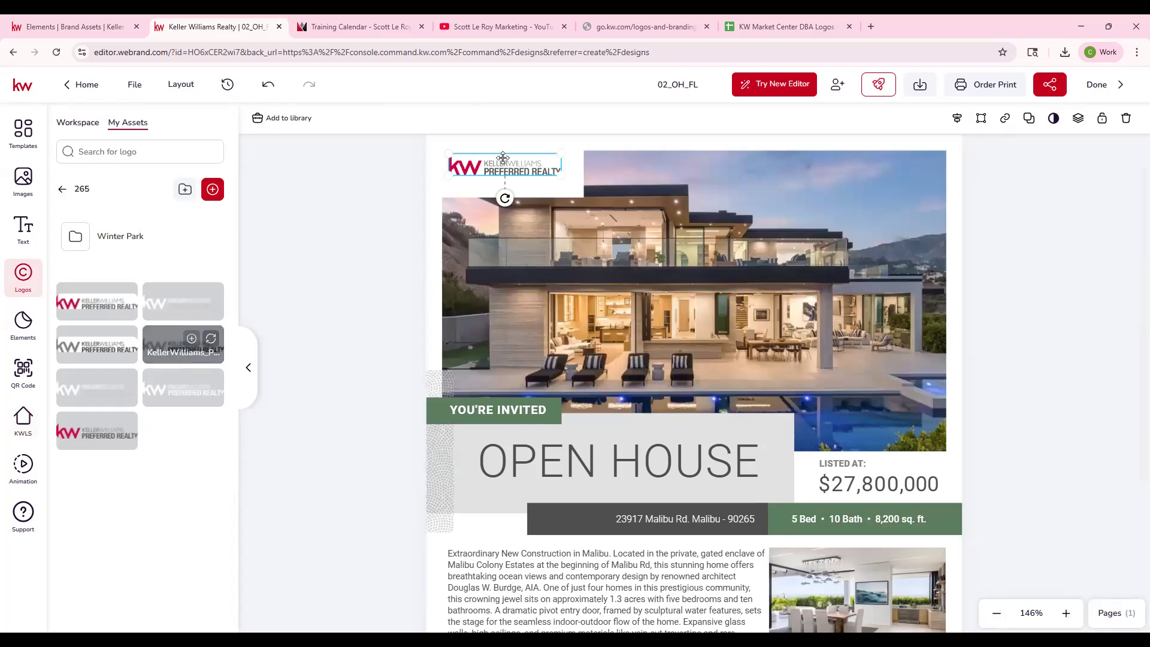
click(1083, 394)
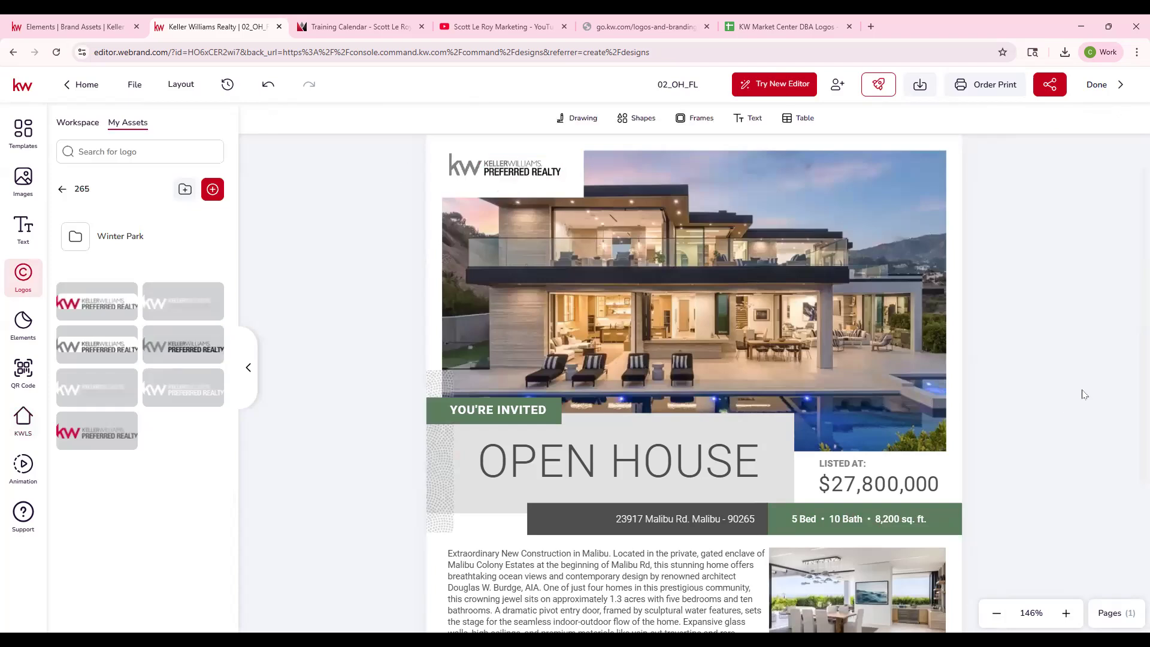
- Change the COME SEE FOR YOURSELF text color to the green from the 9/18 Print palette
scroll(965, 408, down, 4)
click(723, 425)
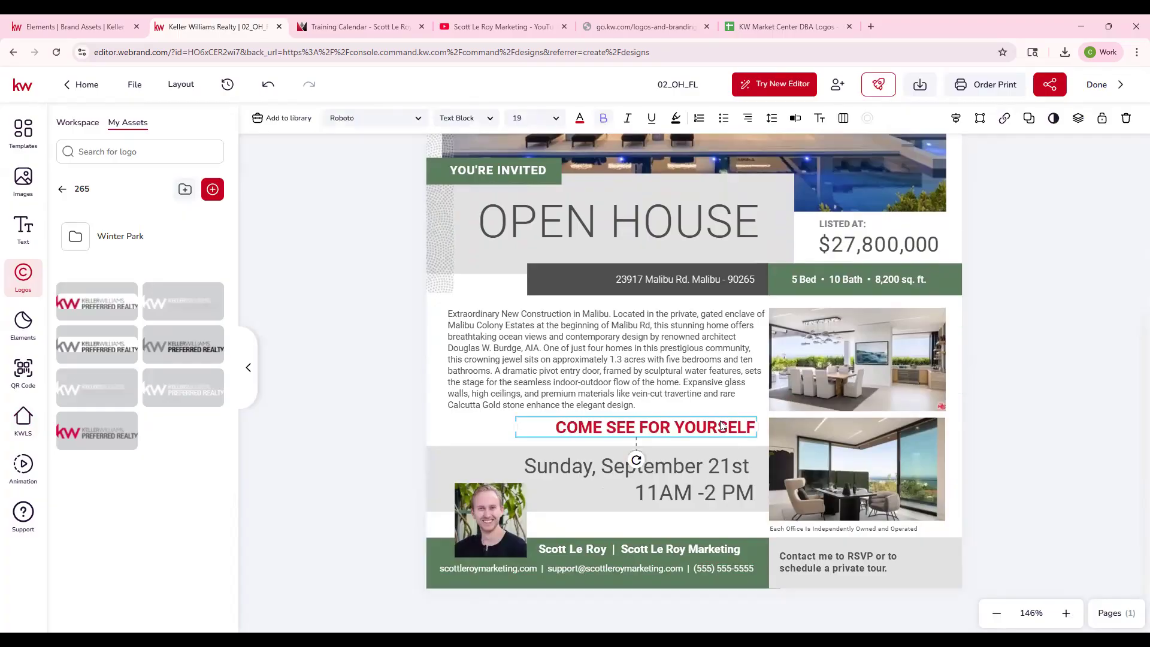
click(579, 120)
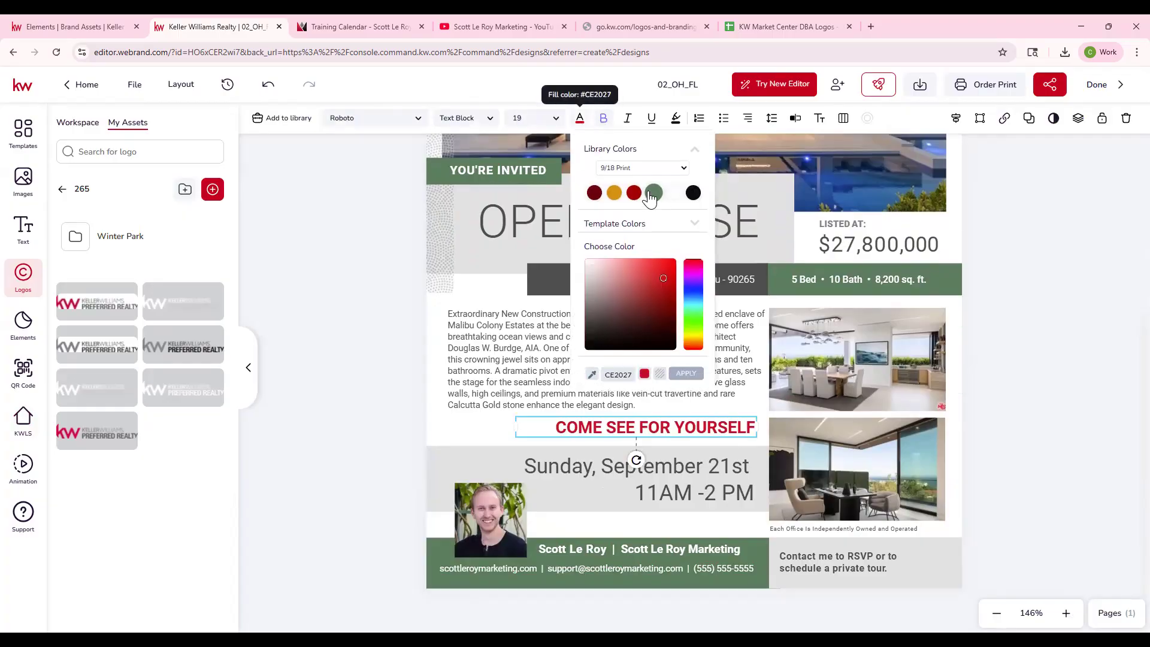
click(653, 193)
click(1024, 419)
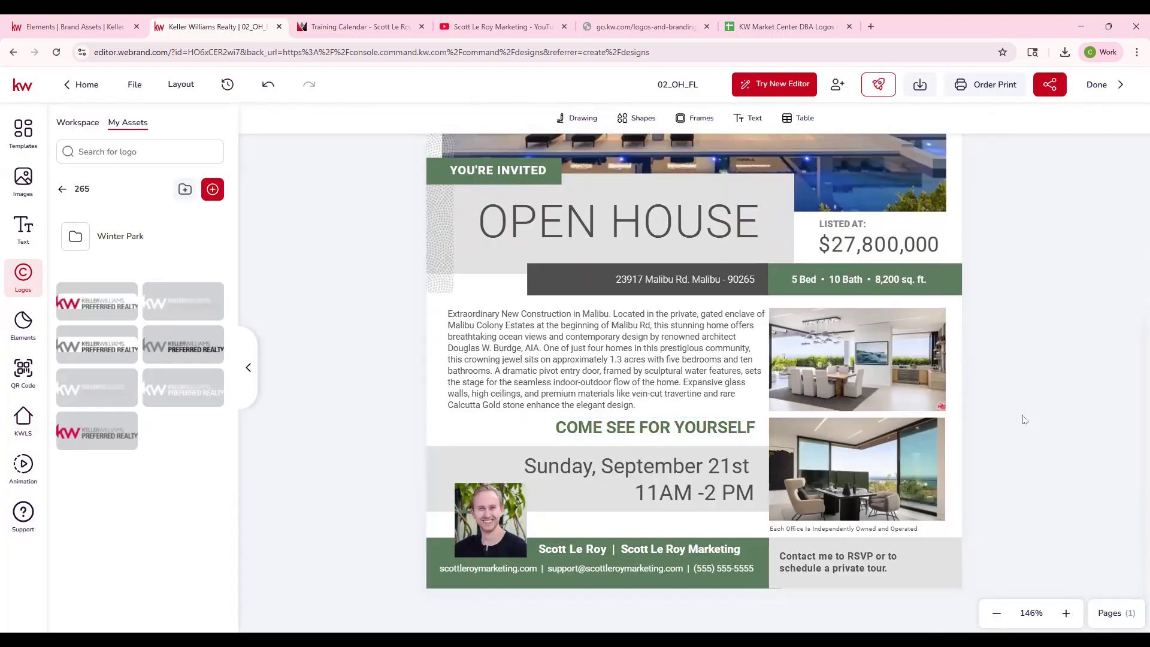
- Set the font of the OPEN HOUSE heading to Archivo Black
click(661, 230)
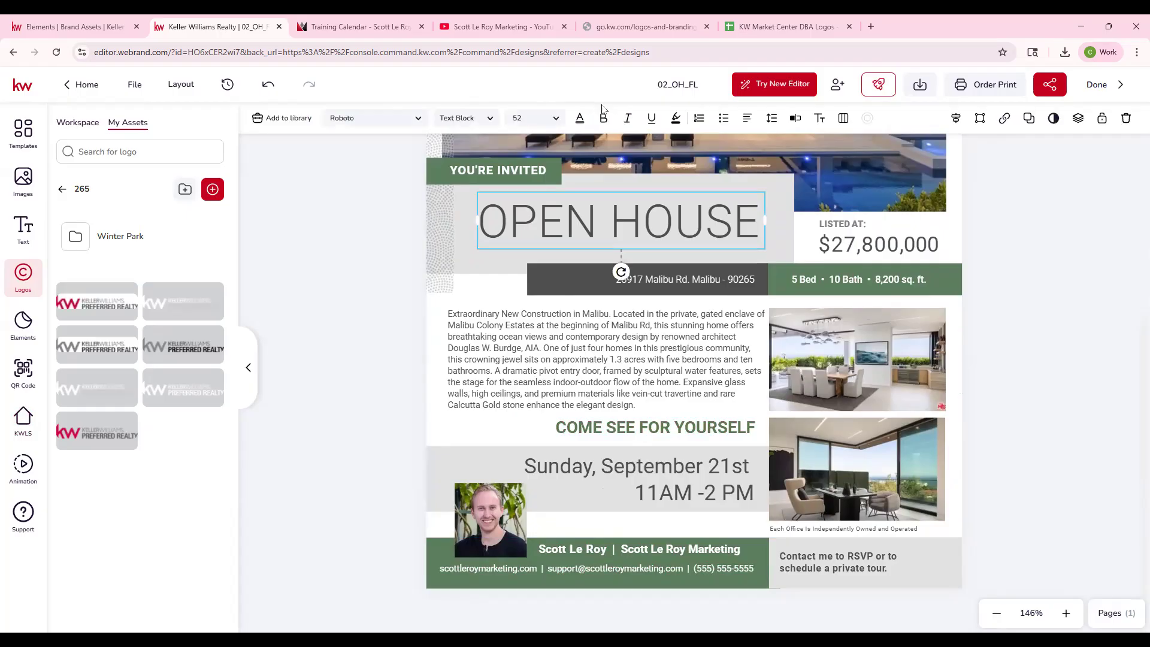
click(402, 124)
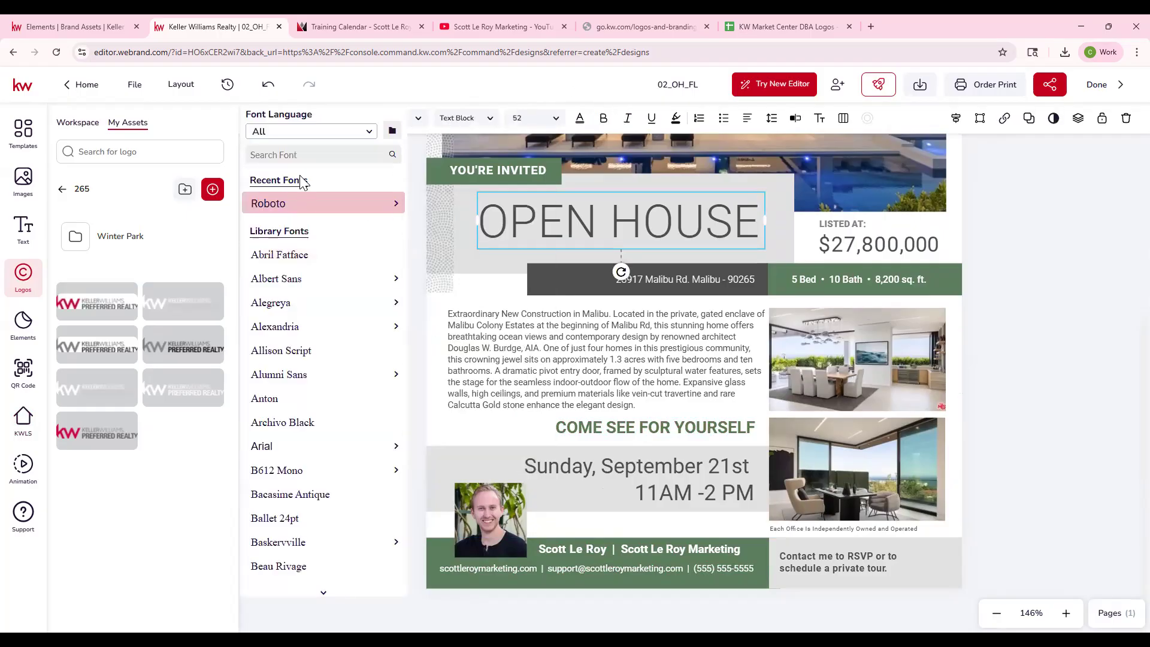
click(333, 132)
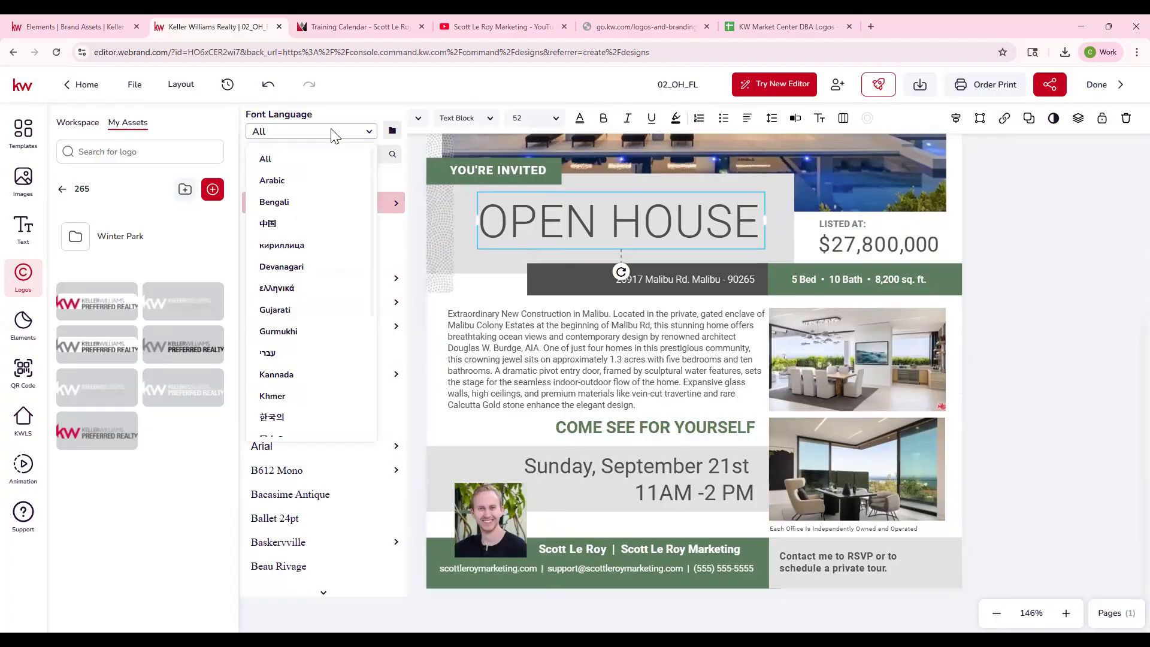
click(333, 132)
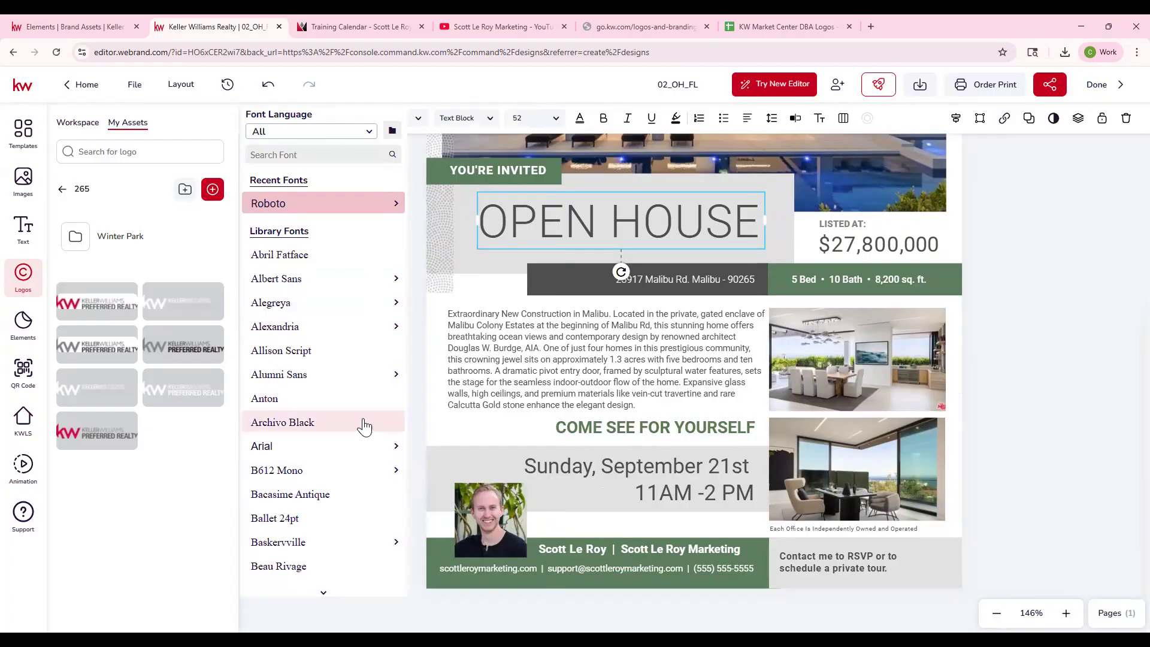
click(307, 376)
click(308, 423)
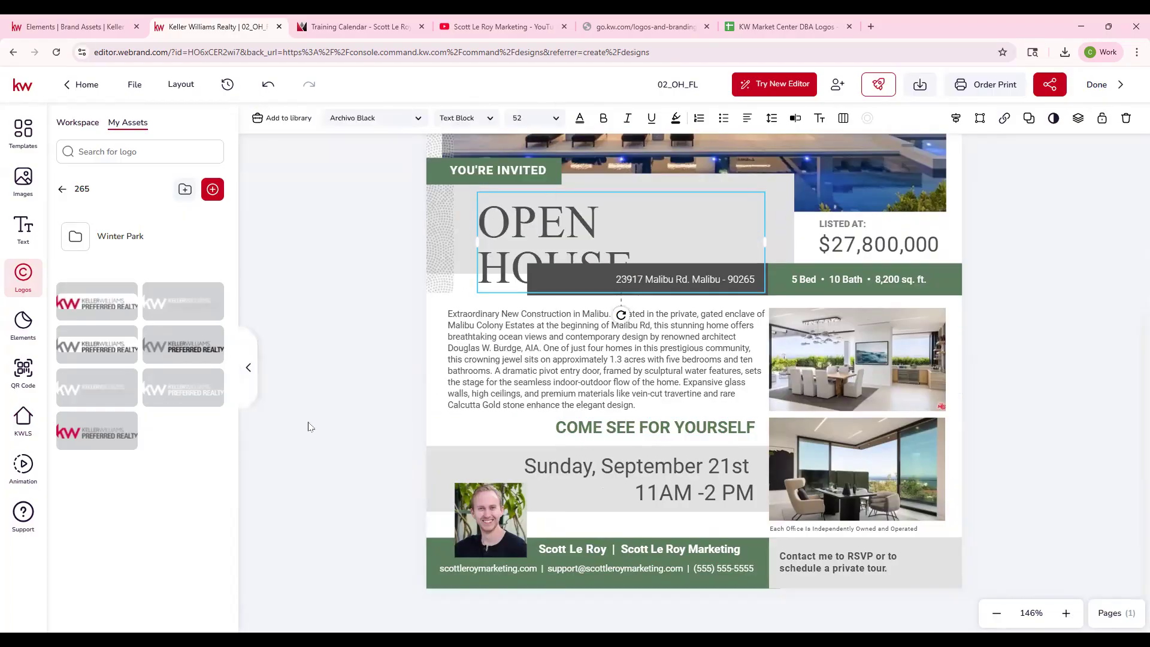
- Widen the OPEN HOUSE text box on both sides so the heading fits on one line
drag(765, 243, 812, 242)
click(491, 258)
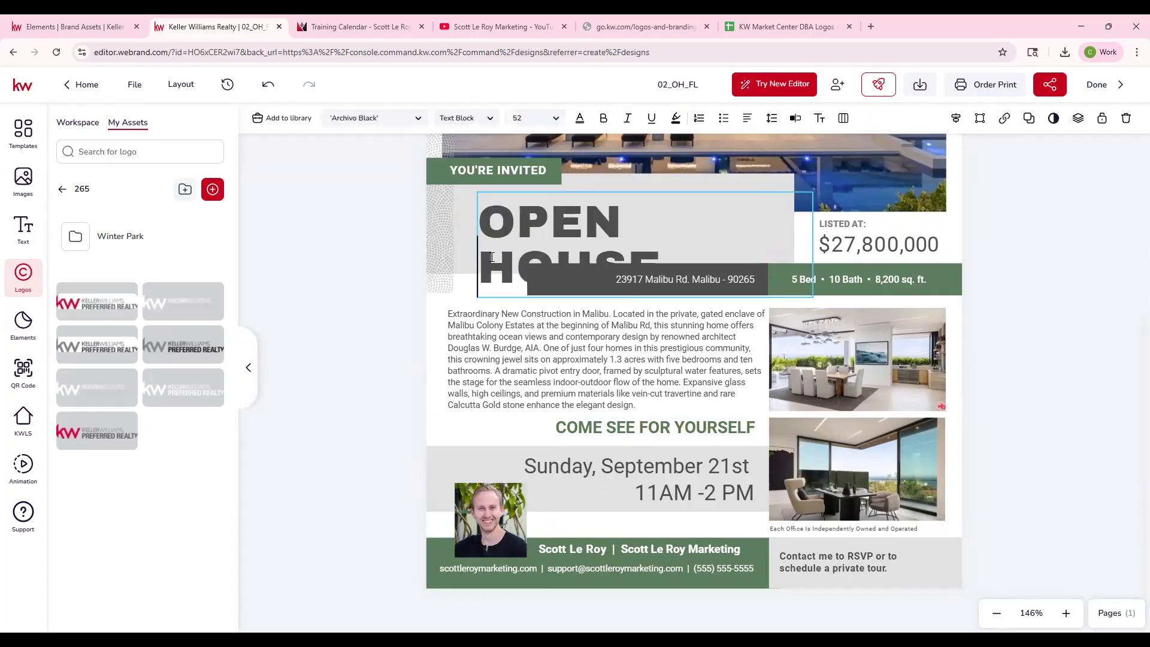
key(Left)
key(Delete)
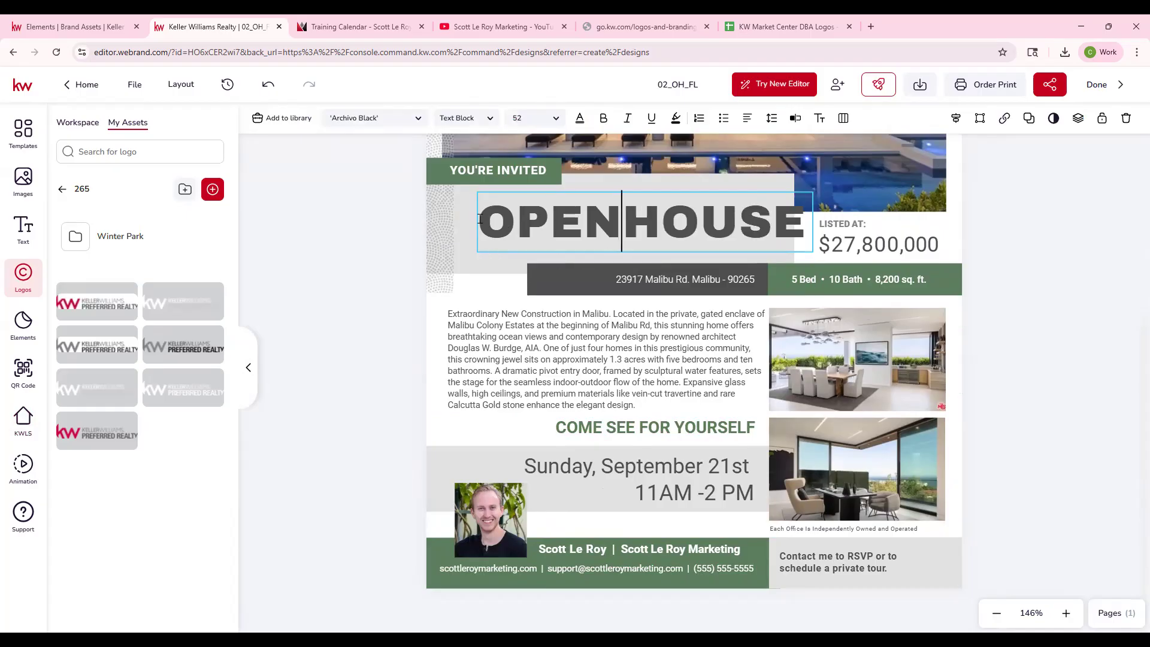
key(Return)
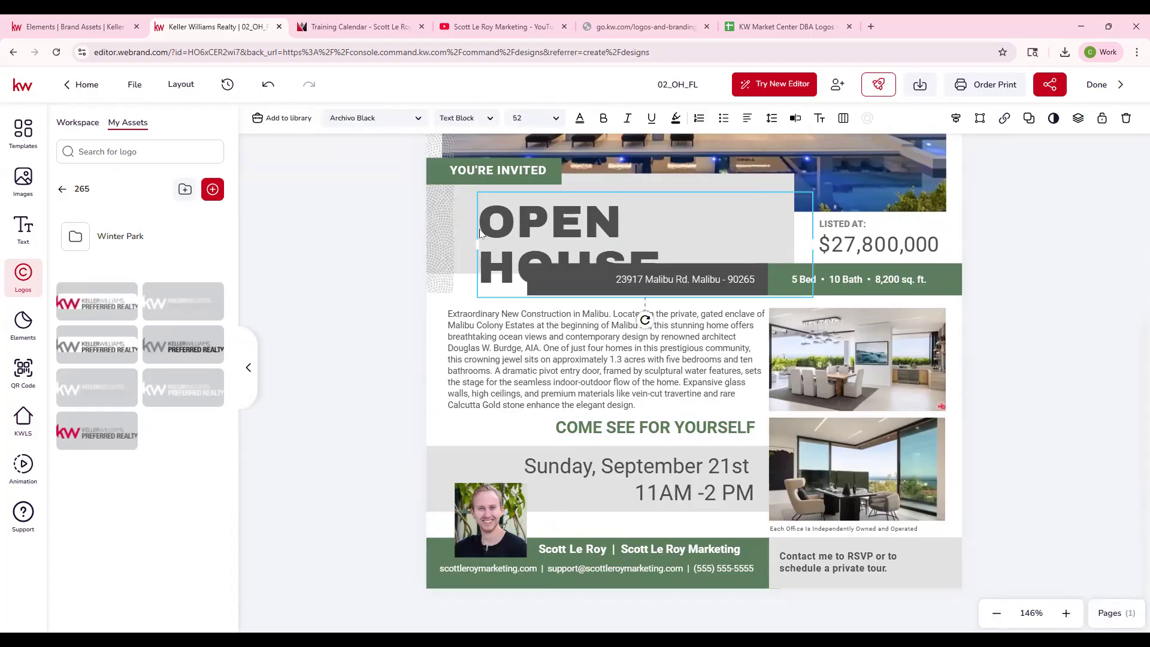
drag(477, 245, 443, 244)
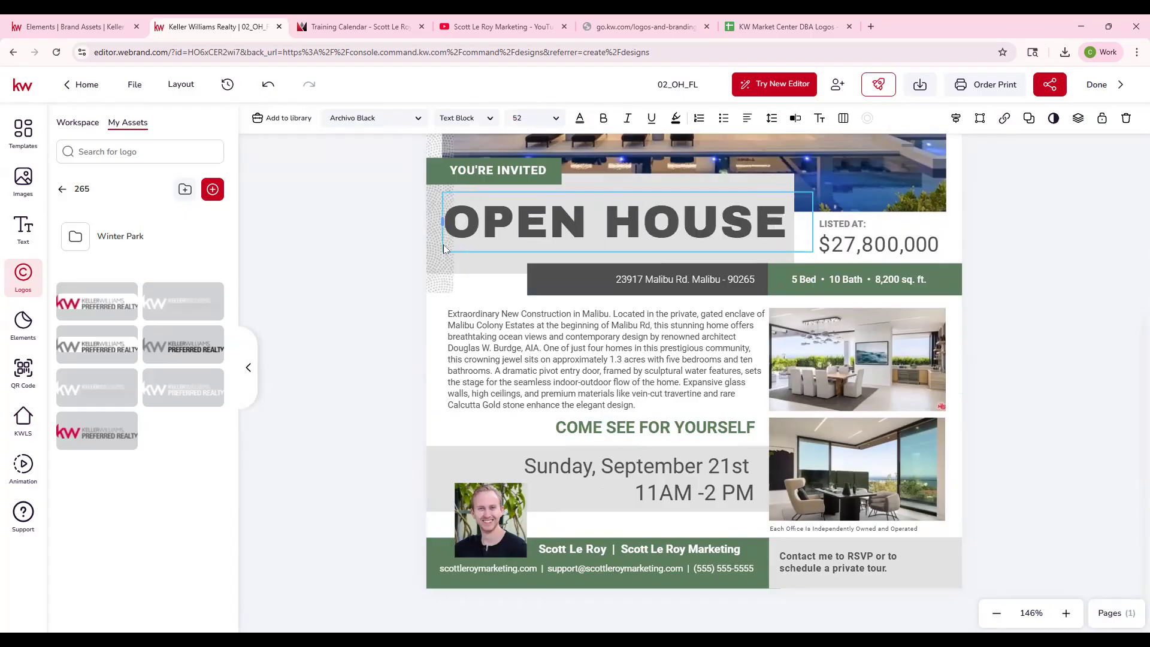
click(1021, 235)
scroll(1021, 306, up, 3)
scroll(1022, 306, down, 3)
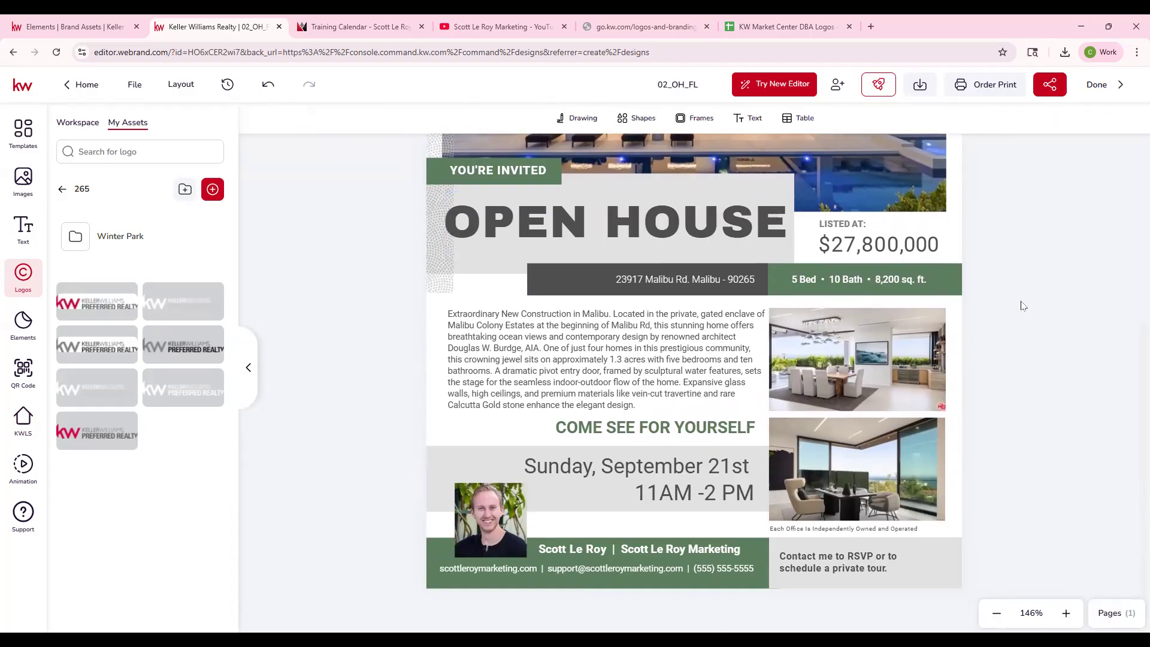
- Replace the RSVP message in the gray footer box with a scaled-down copy of the uploaded image qr-code (5).png
click(861, 569)
key(Delete)
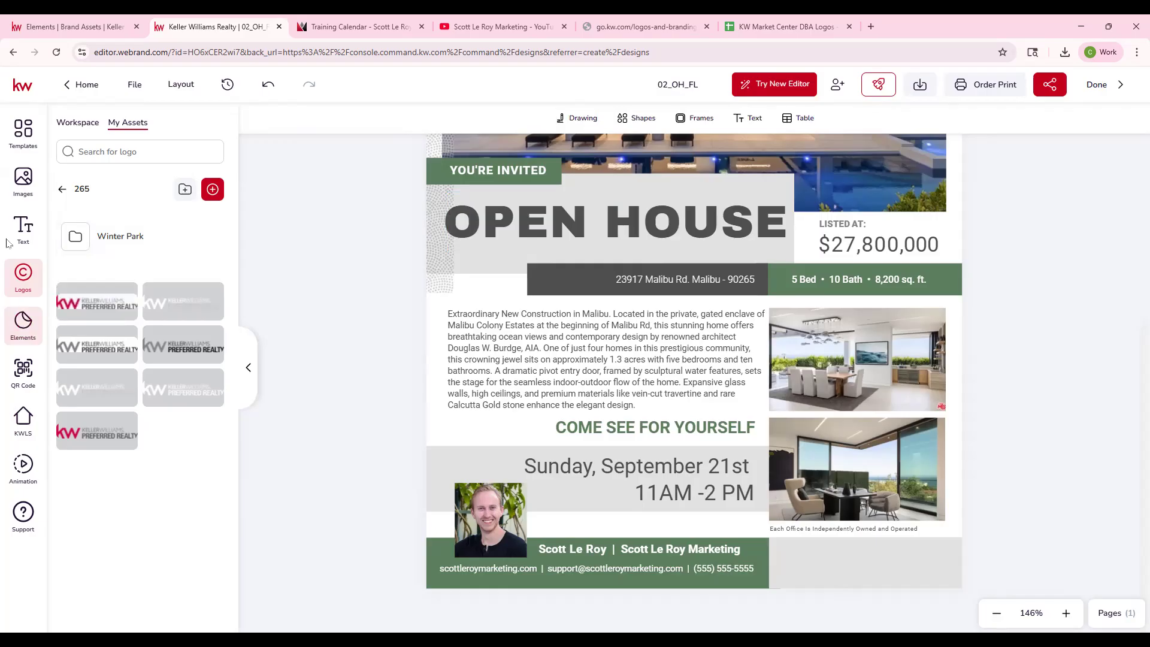
click(27, 189)
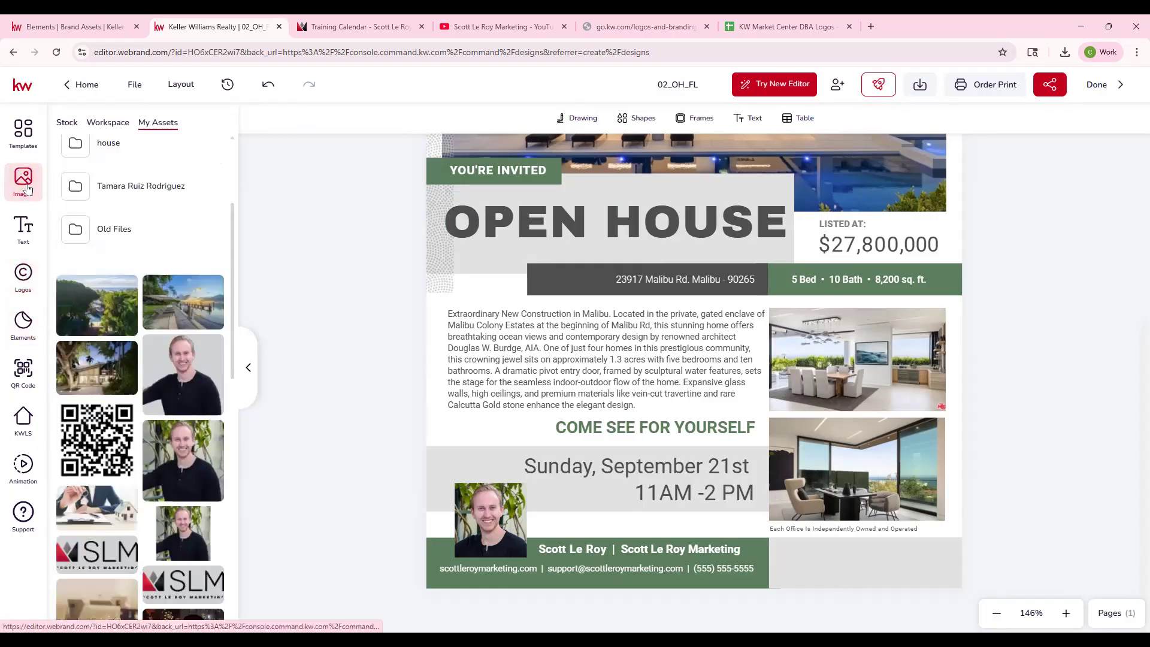
click(109, 420)
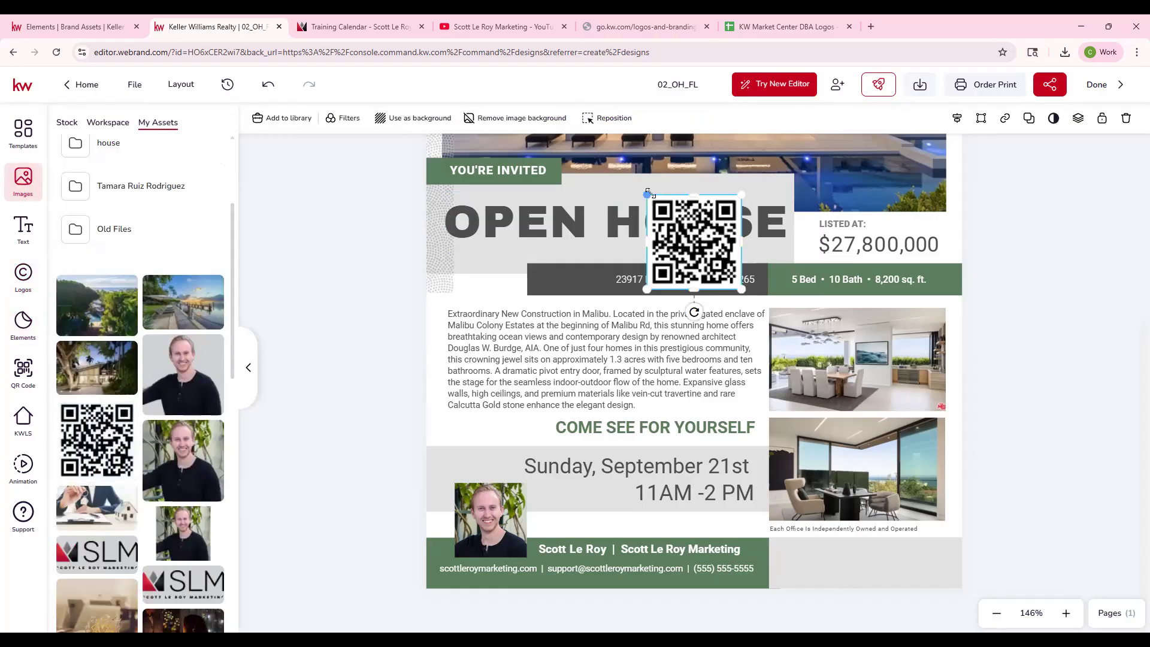
drag(666, 211, 563, 155)
- Move the Each Office Is Independently Owned and Operated line beneath the logo and set its font size to 6
click(855, 530)
scroll(603, 359, up, 5)
drag(565, 464, 525, 248)
click(541, 120)
text(6)
key(Return)
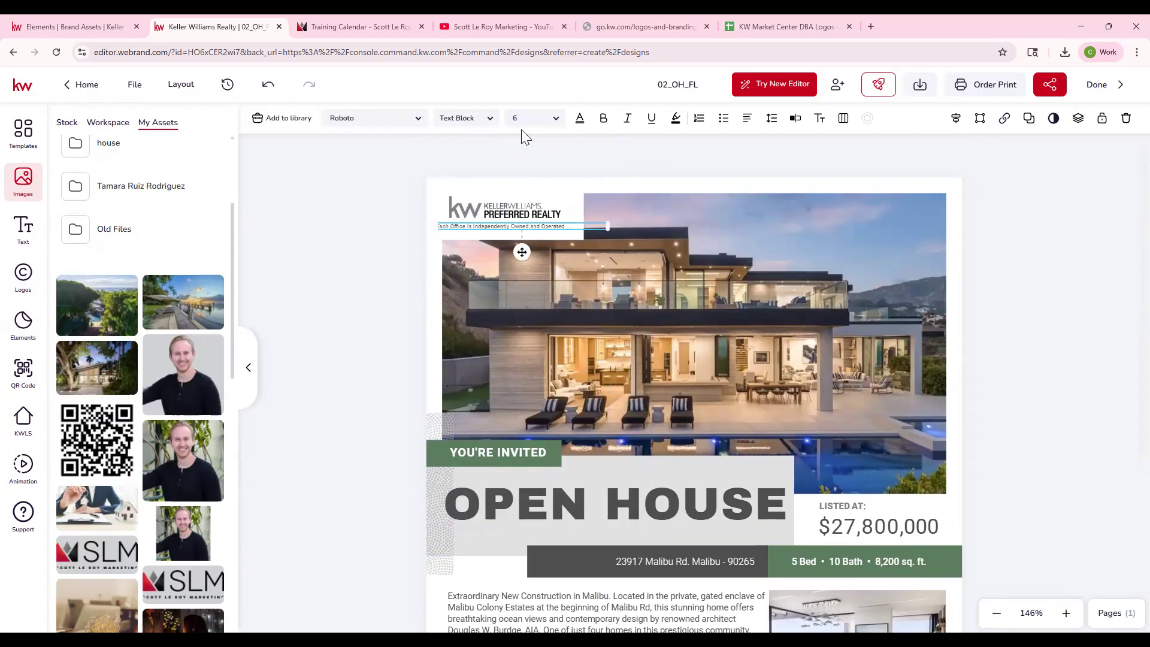
- Nudge the independently owned disclaimer slightly to the right so it lines up under the logo
click(295, 207)
click(500, 232)
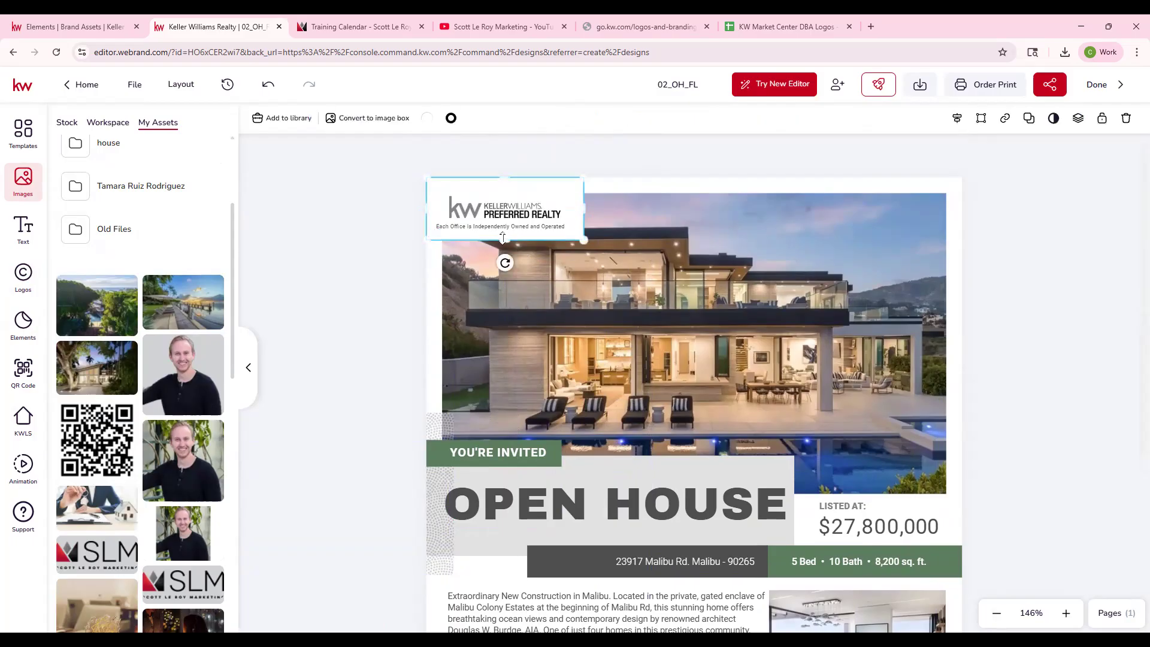
click(503, 228)
drag(523, 253, 532, 253)
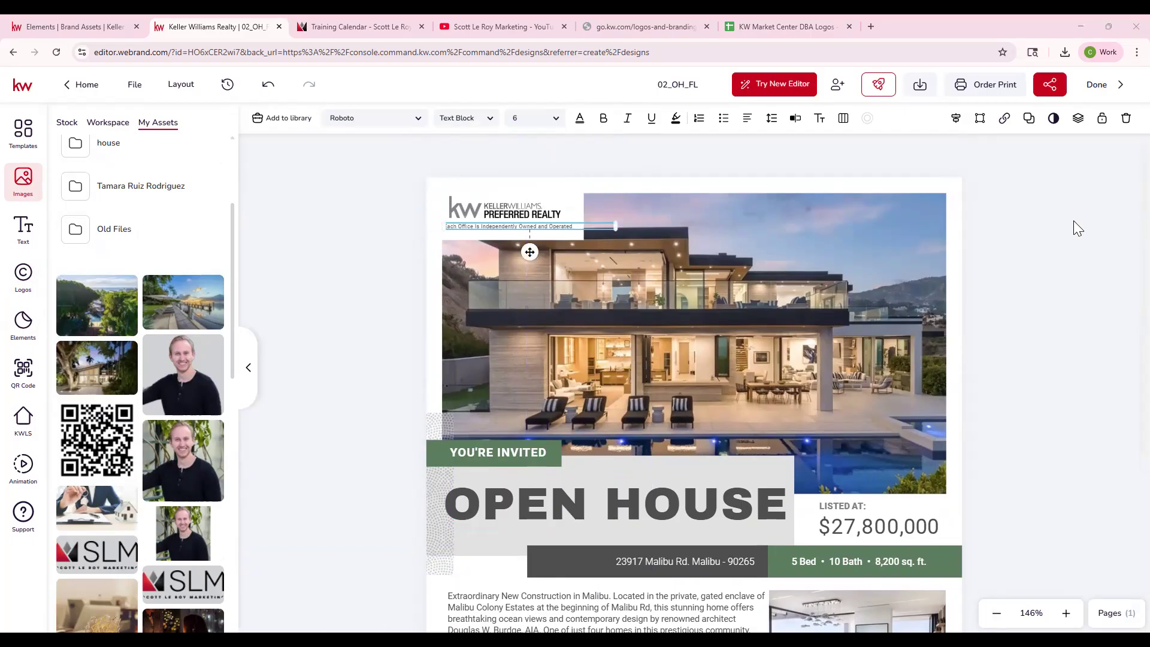
- Move the two interior photos up slightly together, and shift the QR code a little left and down in the footer
scroll(757, 393, down, 1)
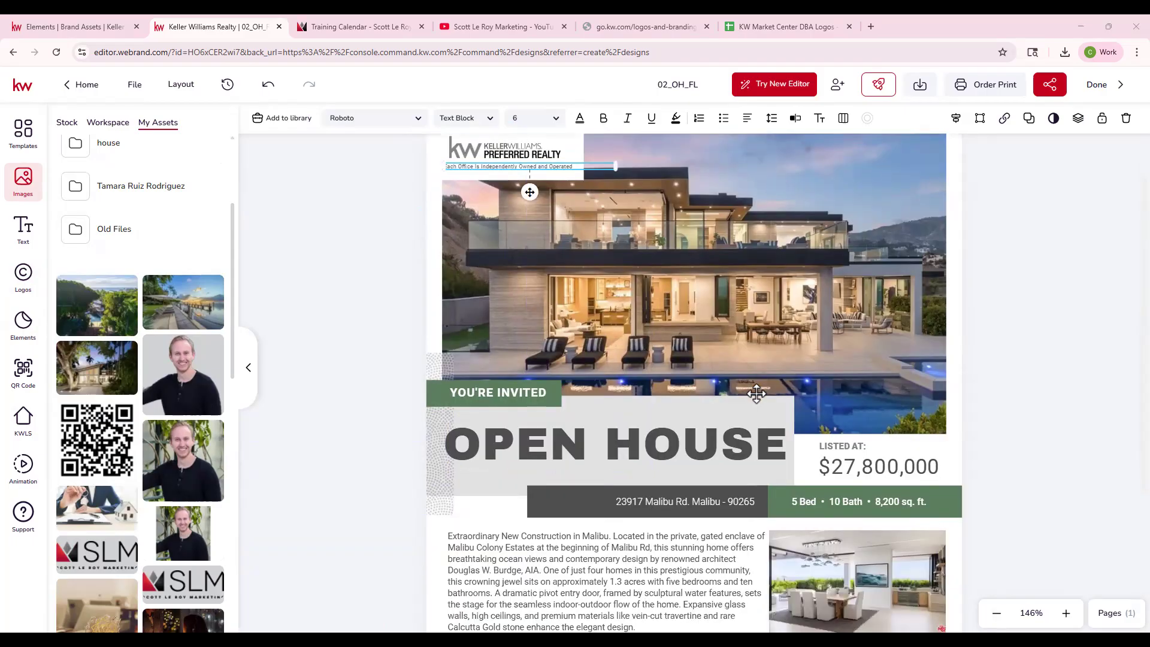
scroll(756, 393, down, 4)
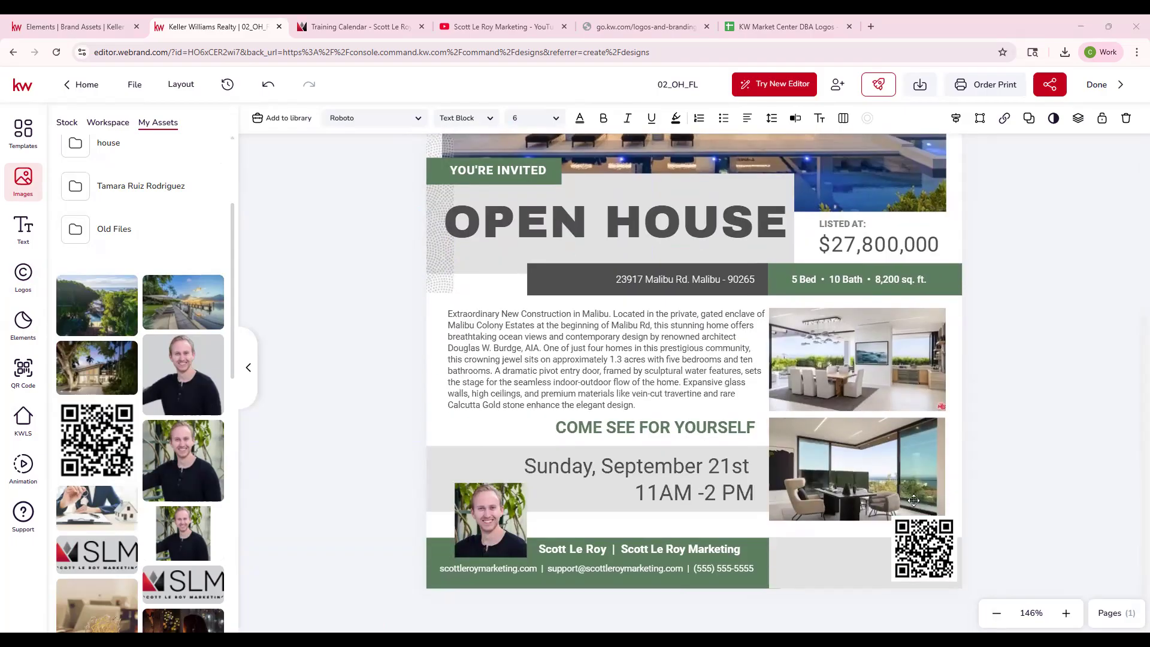
click(871, 392)
drag(884, 482, 884, 473)
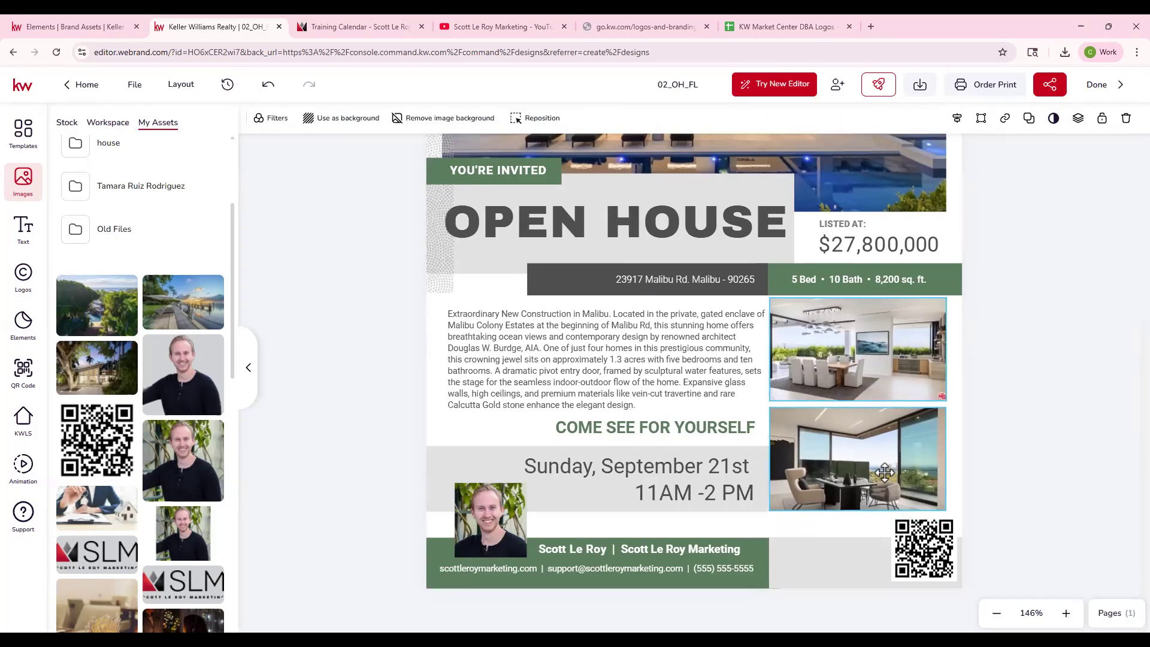
mouse_move(927, 552)
mouse_down()
mouse_move(883, 551)
mouse_move(916, 558)
mouse_up()
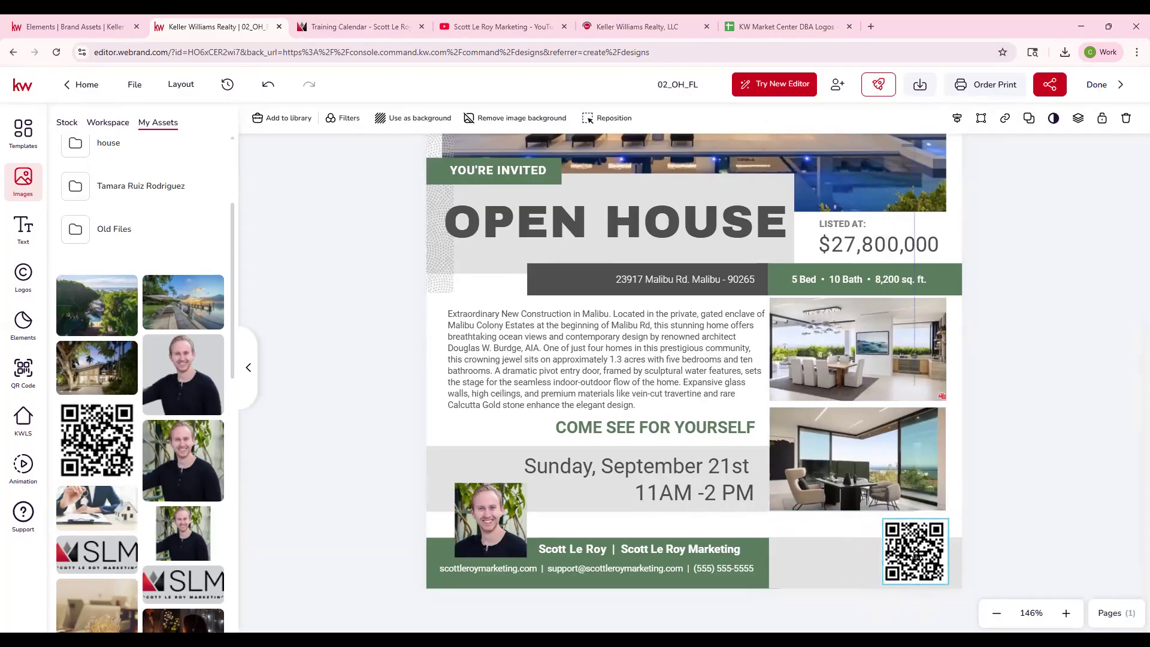
- Extend the green footer bar right toward the QR code and enlarge the QR code slightly beside it
click(770, 565)
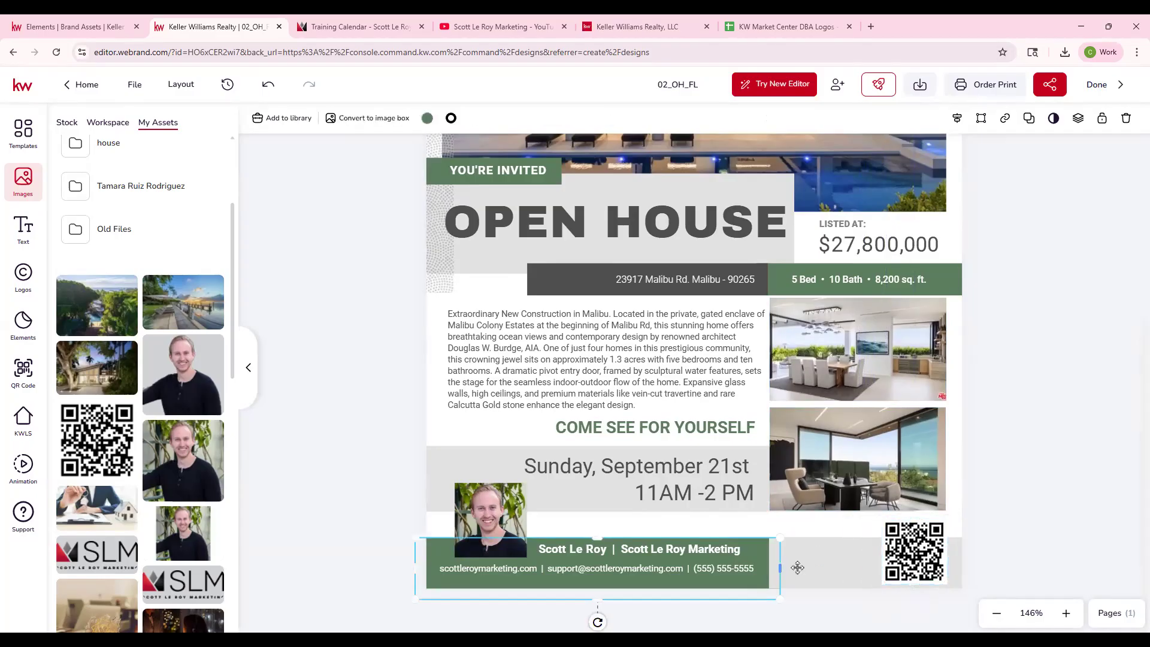
click(849, 558)
drag(772, 566, 847, 565)
click(921, 536)
mouse_move(885, 523)
mouse_down()
mouse_move(871, 519)
mouse_move(896, 535)
mouse_up()
click(967, 524)
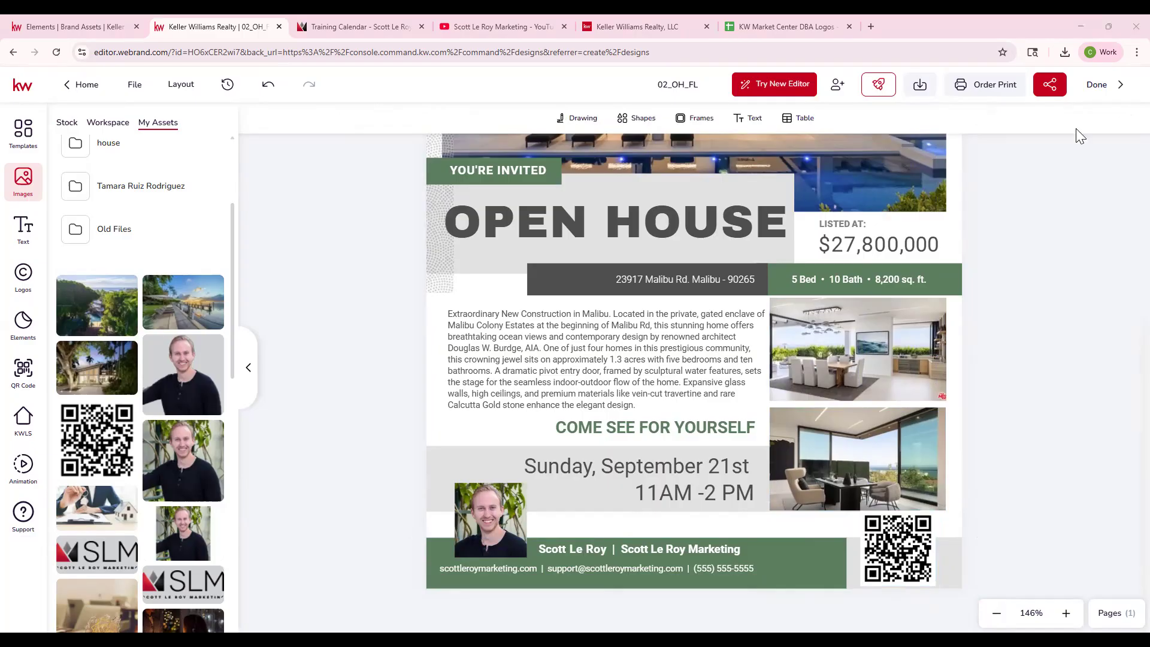
- Copy the Malibu property listing page's web address and generate a QR code from it on the flyer
click(996, 613)
click(995, 614)
click(995, 614)
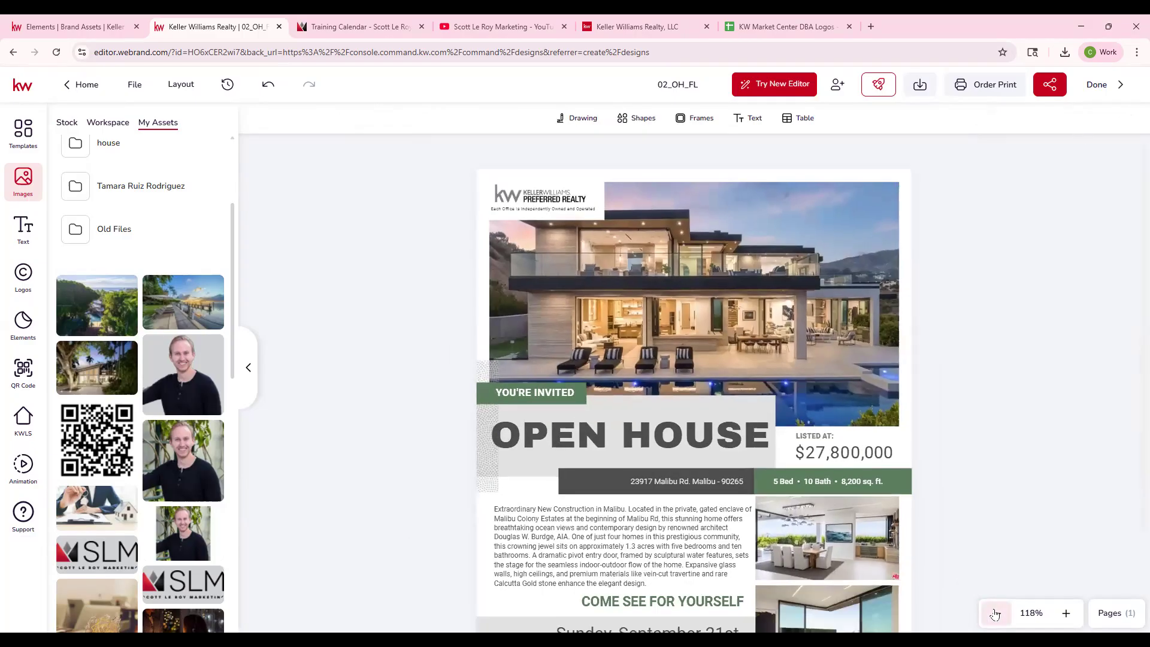
click(995, 615)
scroll(909, 471, down, 2)
scroll(909, 471, up, 1)
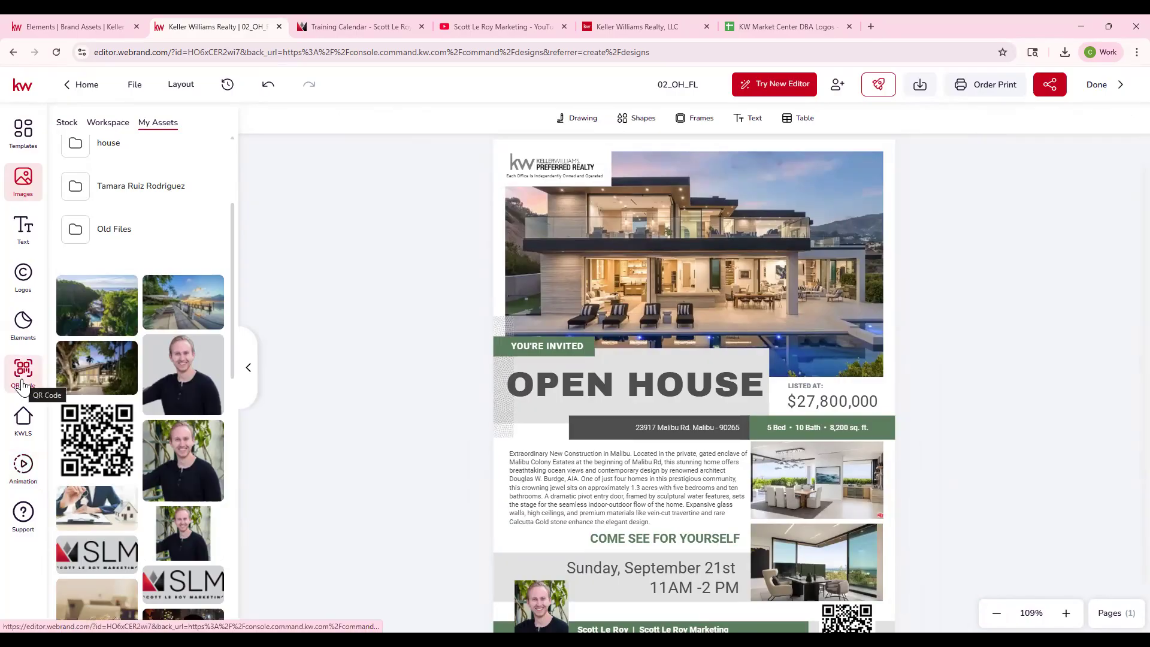
click(23, 382)
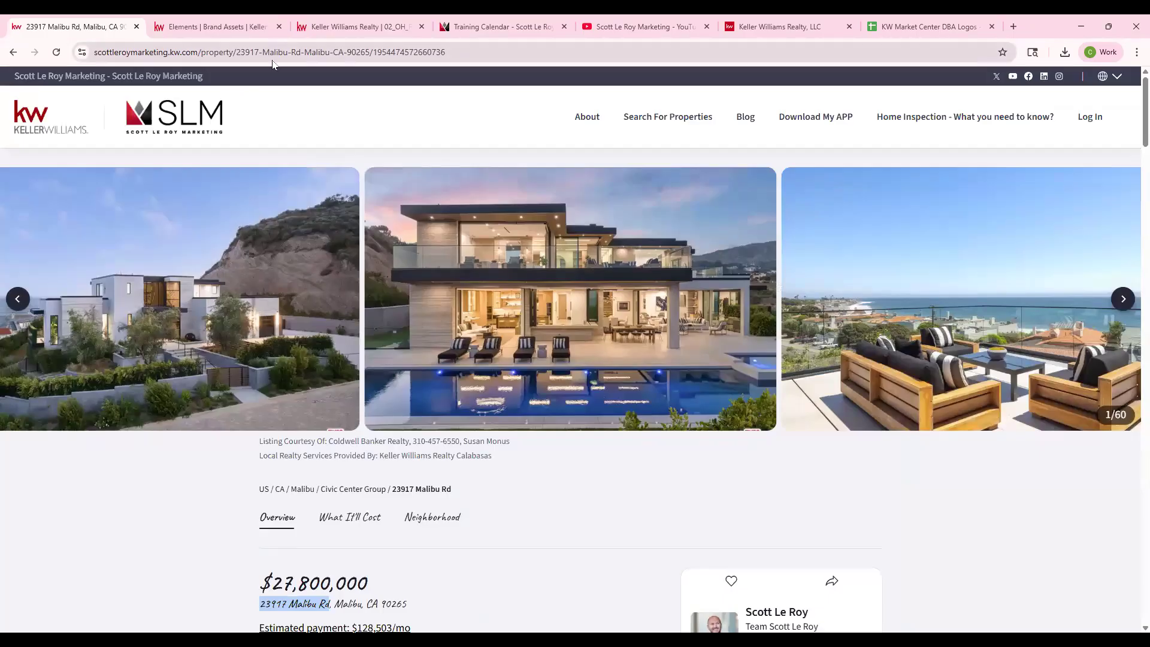
click(272, 54)
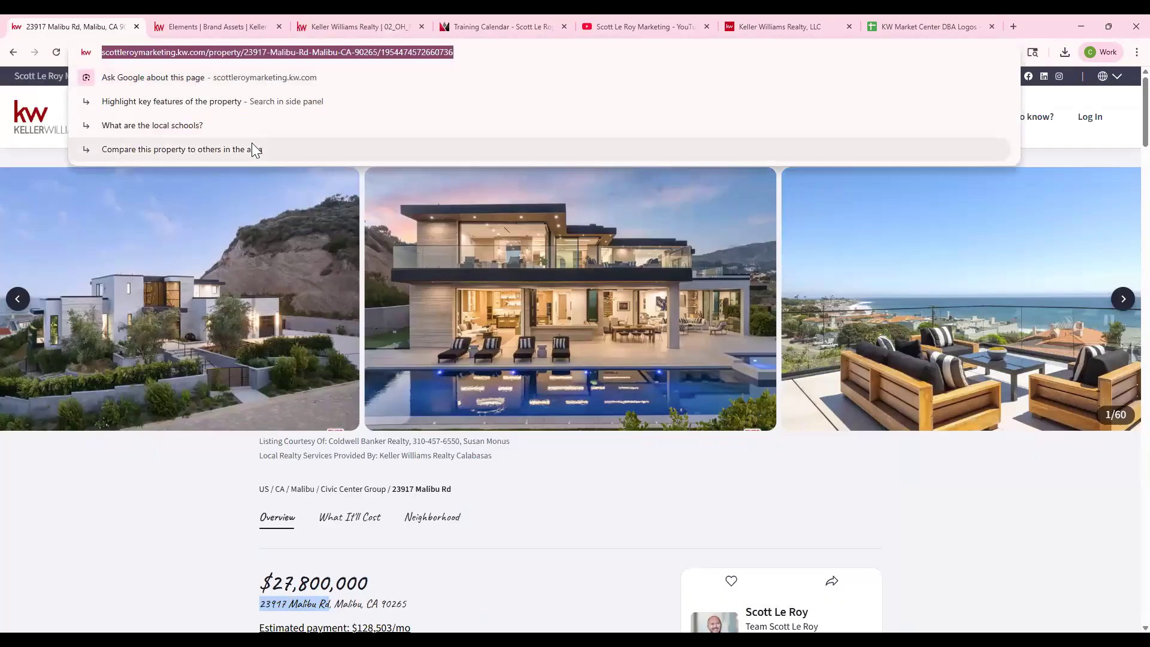
click(196, 19)
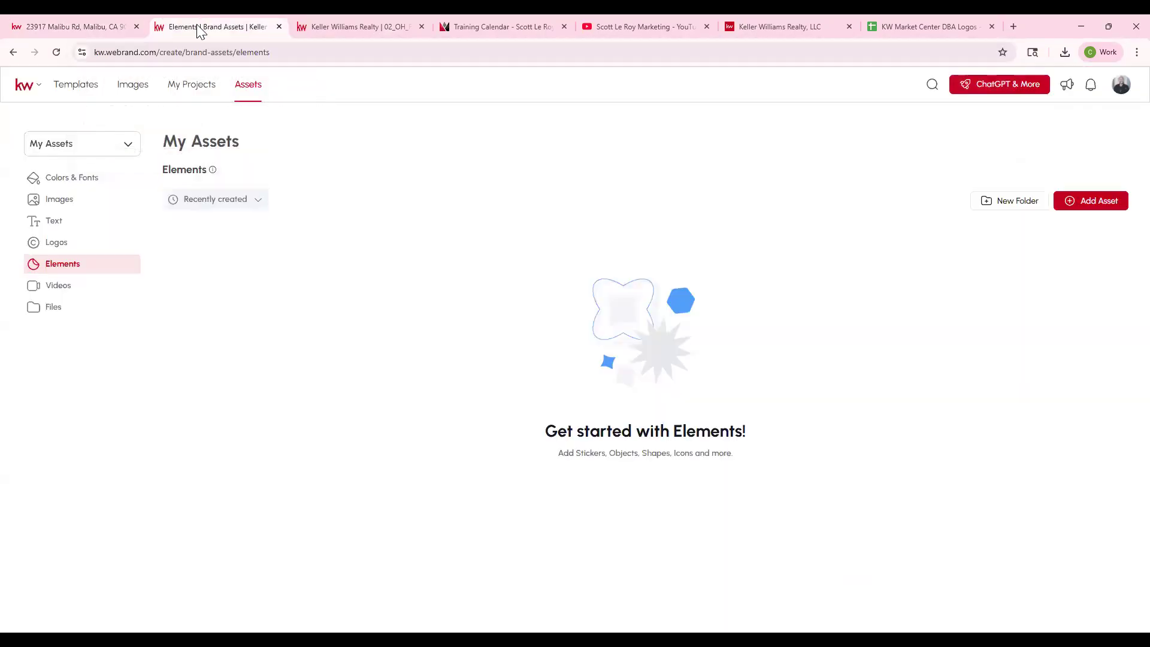
click(318, 22)
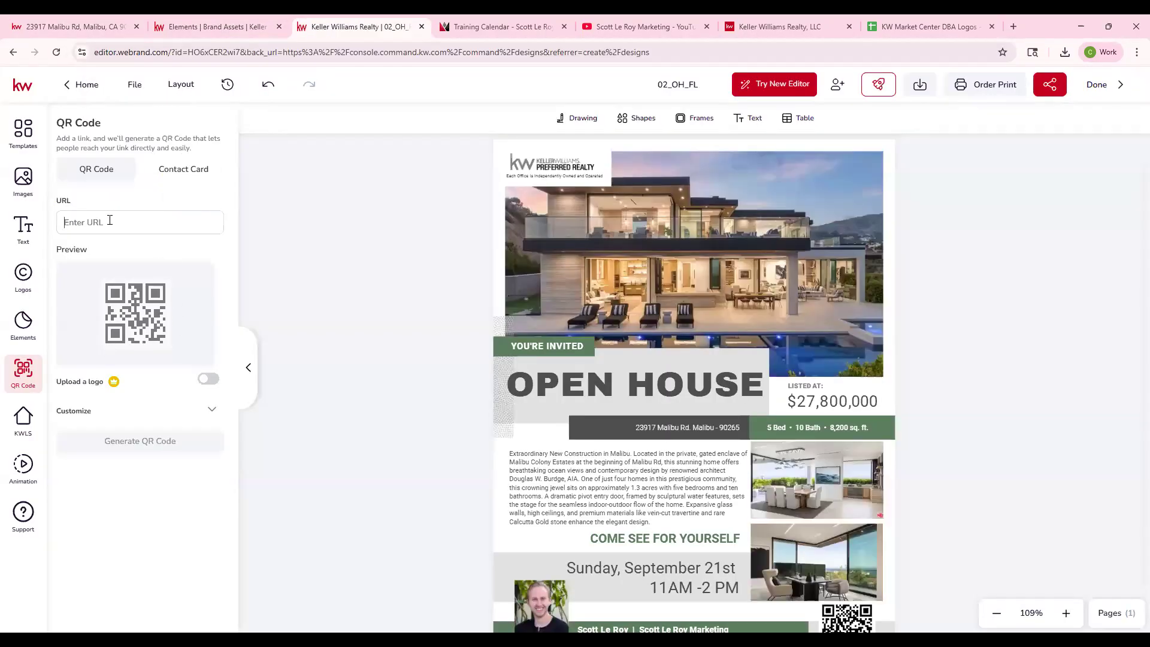
key(ctrl+v)
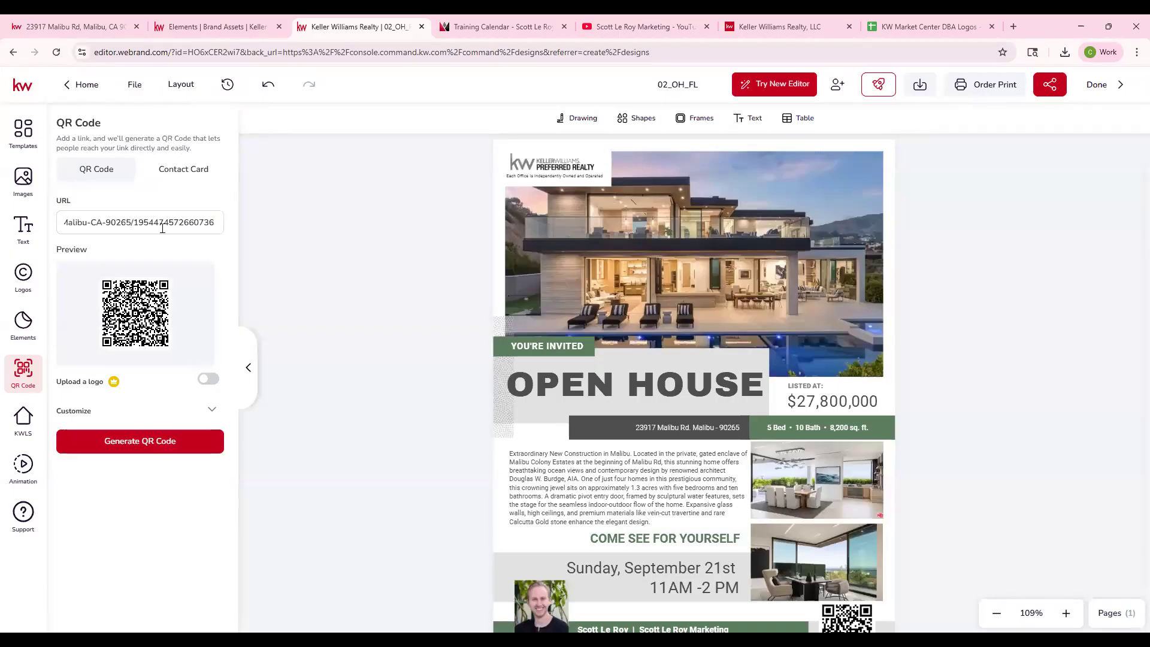
click(160, 449)
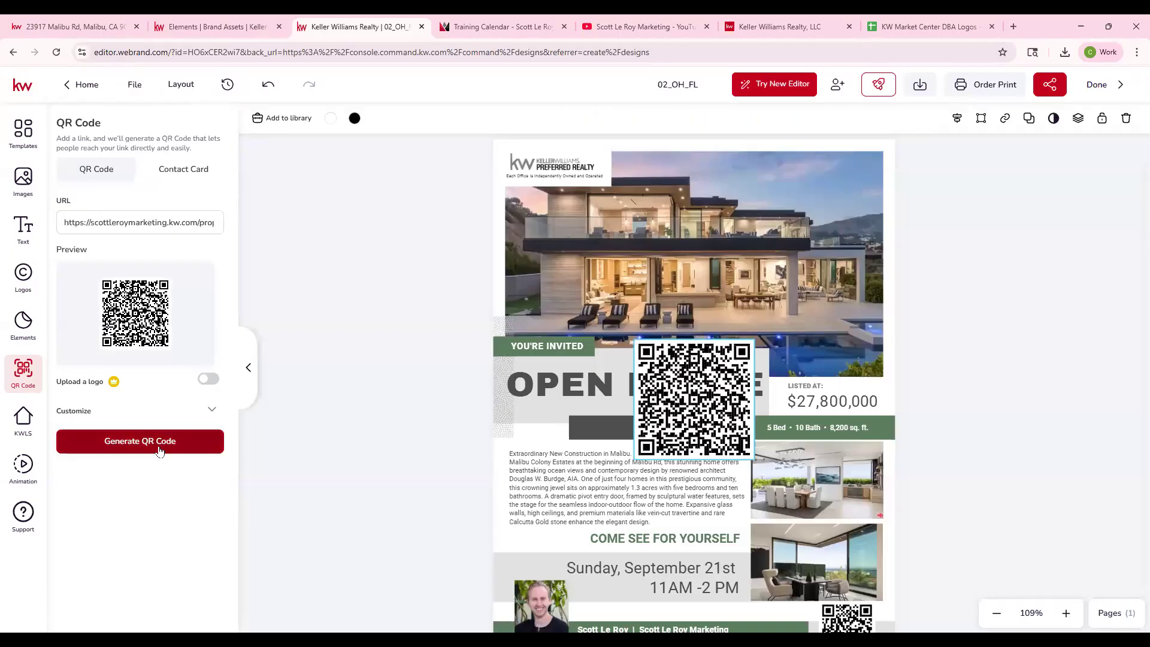
- Delete the old footer QR code and put the newly generated one, scaled down, at the end of the green bar
drag(714, 388, 684, 261)
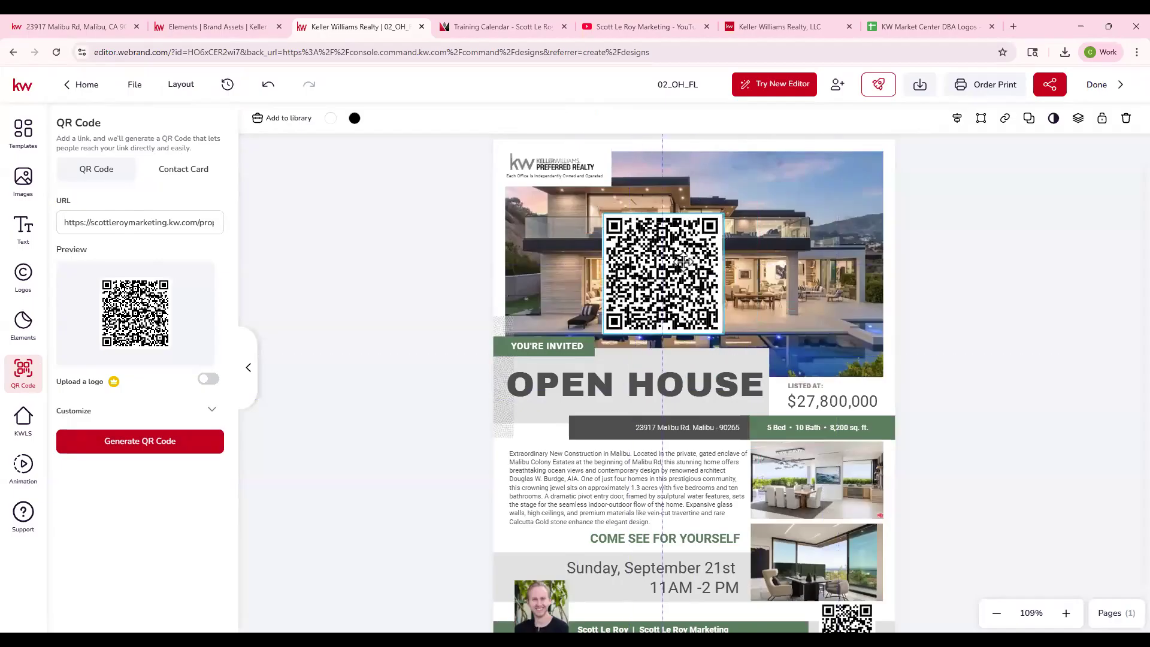
scroll(931, 536, down, 1)
click(862, 556)
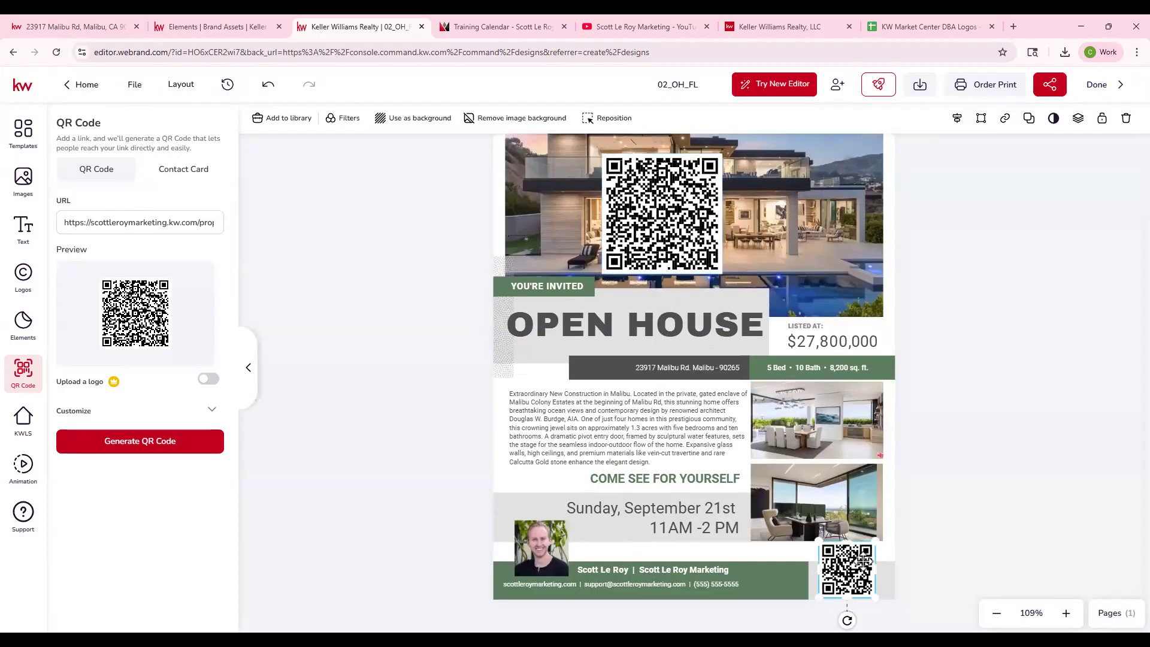
key(Delete)
click(641, 182)
mouse_move(601, 154)
mouse_down()
mouse_move(711, 264)
mouse_move(826, 573)
mouse_up()
click(956, 514)
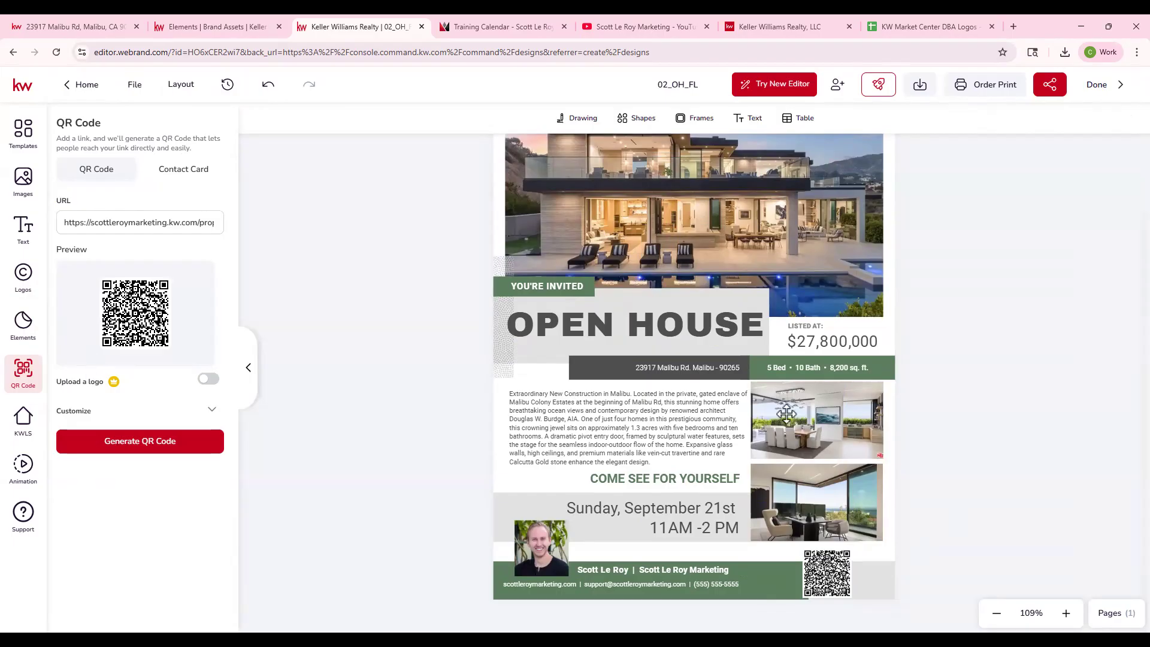
- Download the finished open house flyer with PDF Standard as the file type
scroll(784, 413, up, 2)
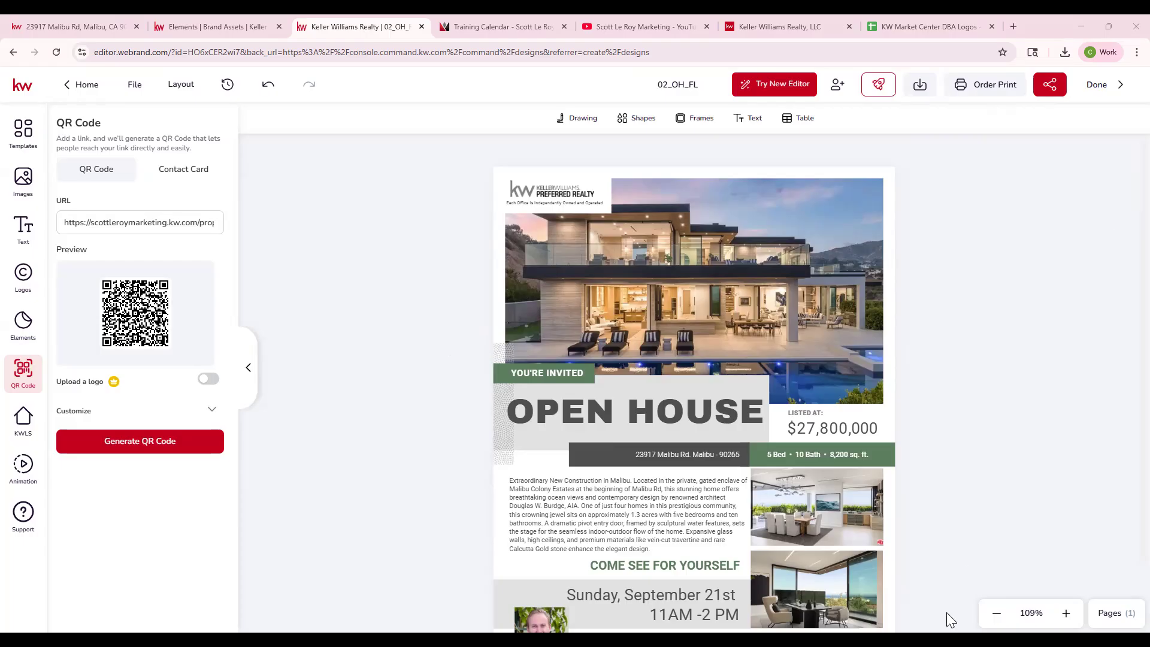
click(915, 95)
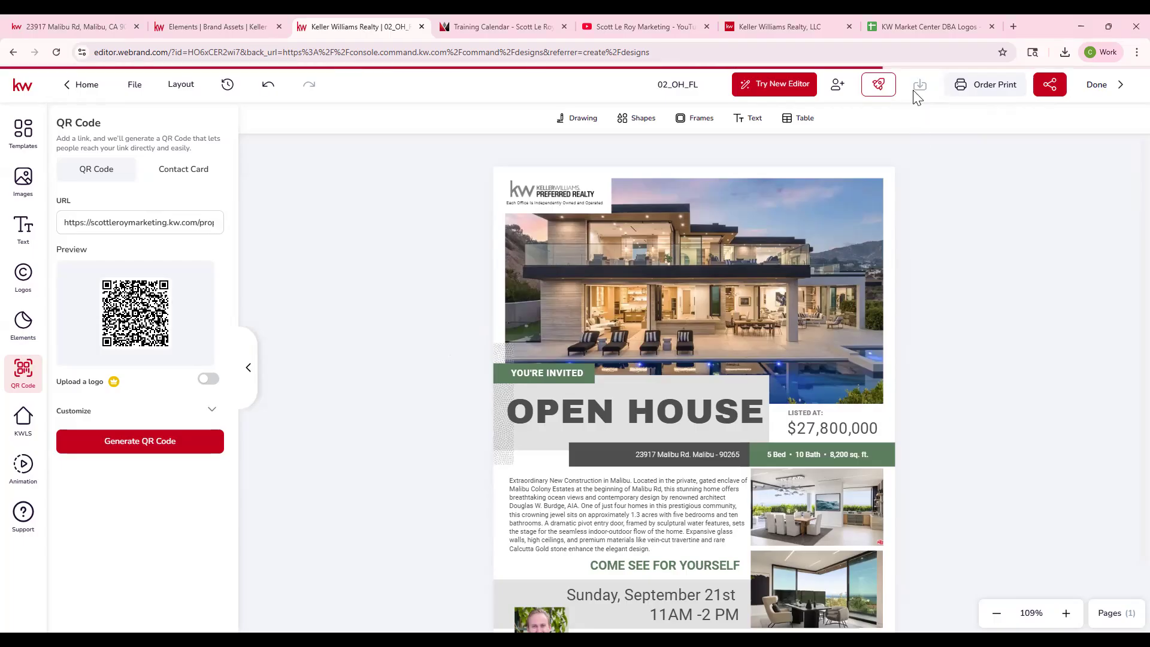
click(895, 175)
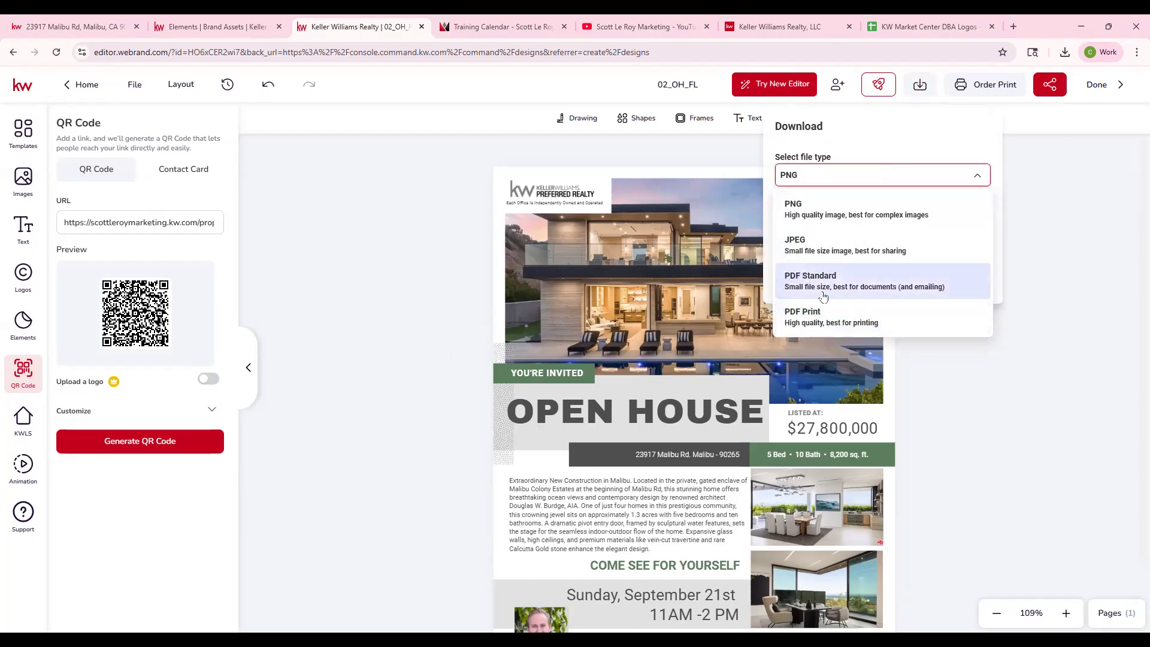
click(825, 328)
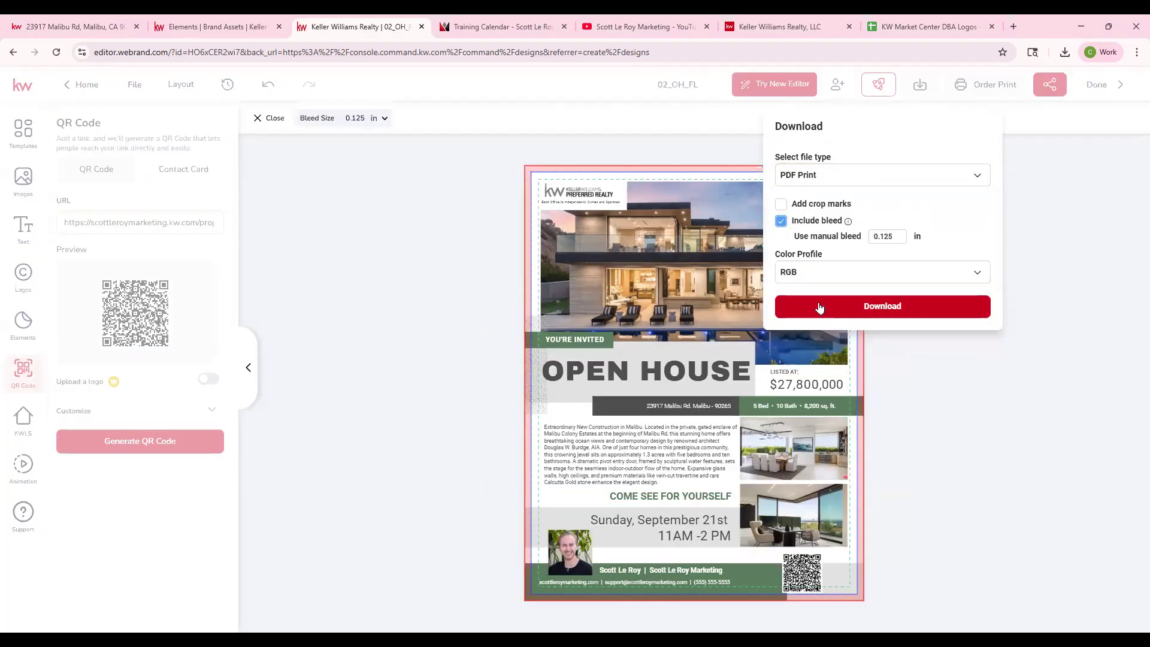
click(844, 176)
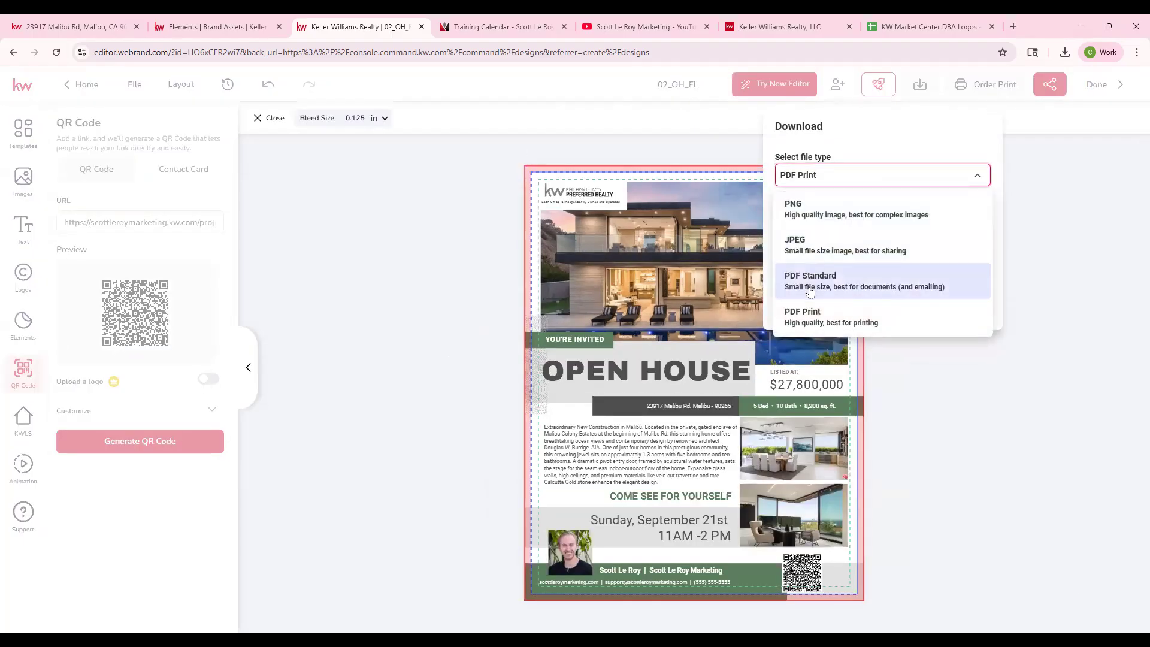
click(812, 281)
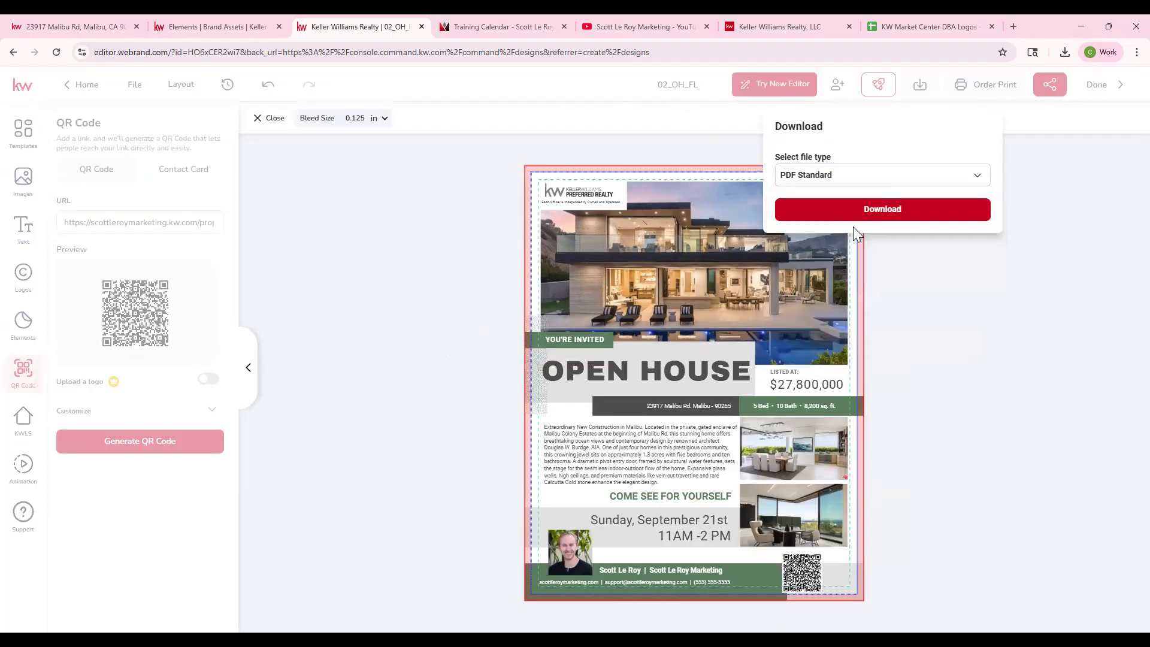
click(892, 215)
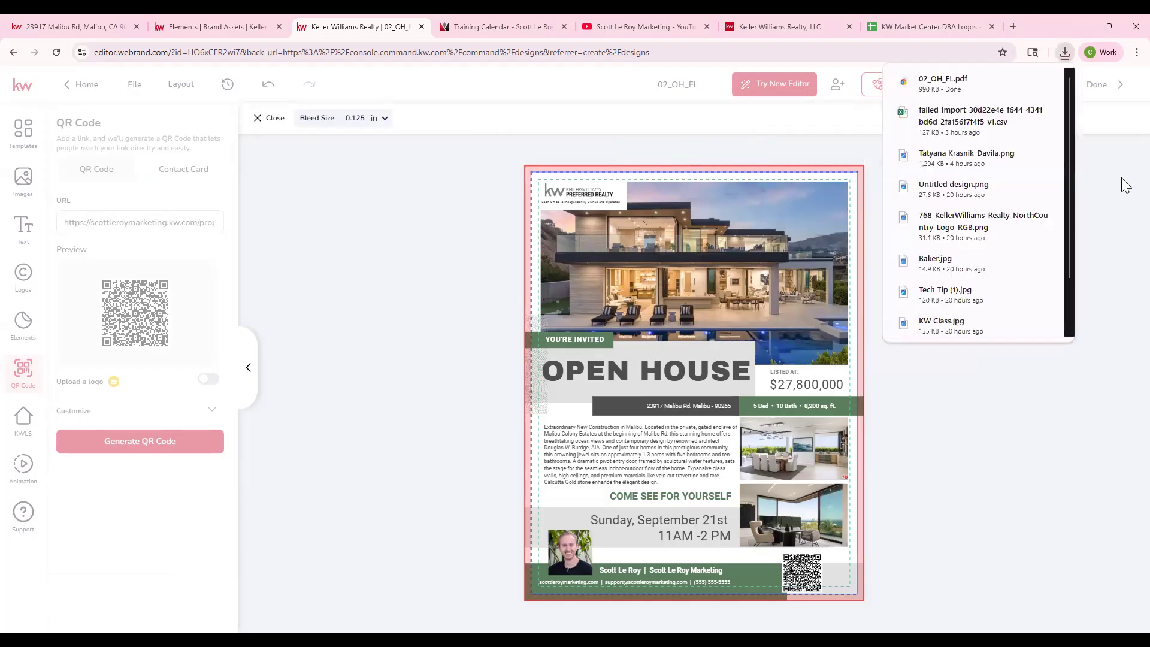
- Open the downloaded 02_OH_FL.pdf, look over the whole flyer from logo to footer, and close it
click(914, 89)
scroll(627, 396, down, 3)
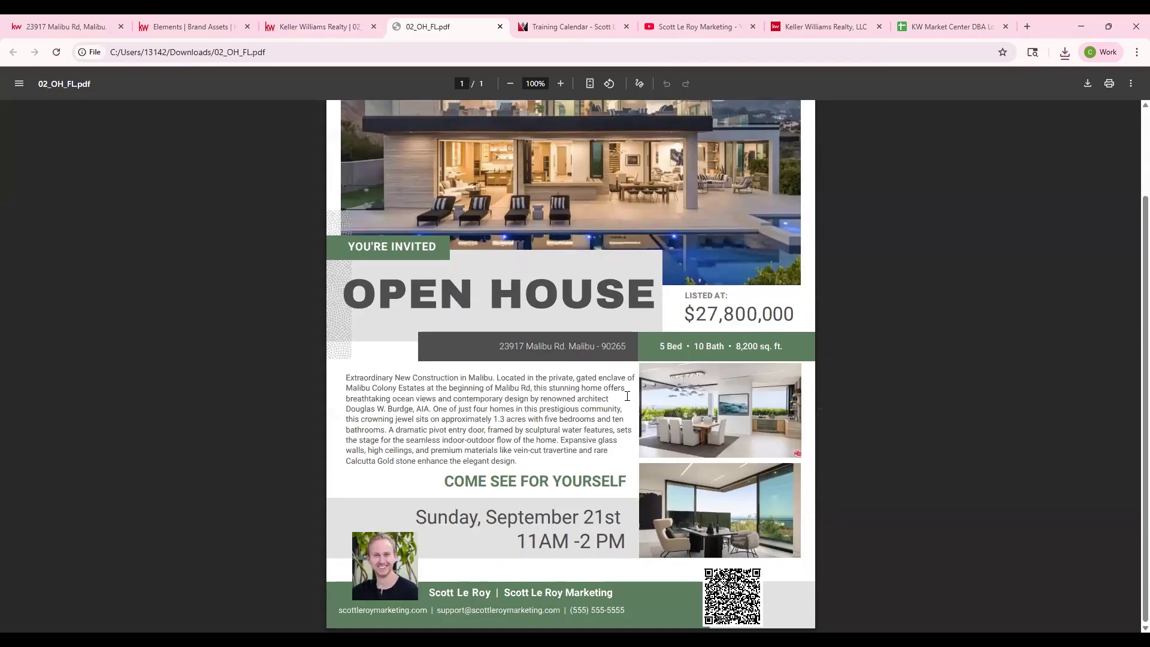
scroll(627, 396, up, 3)
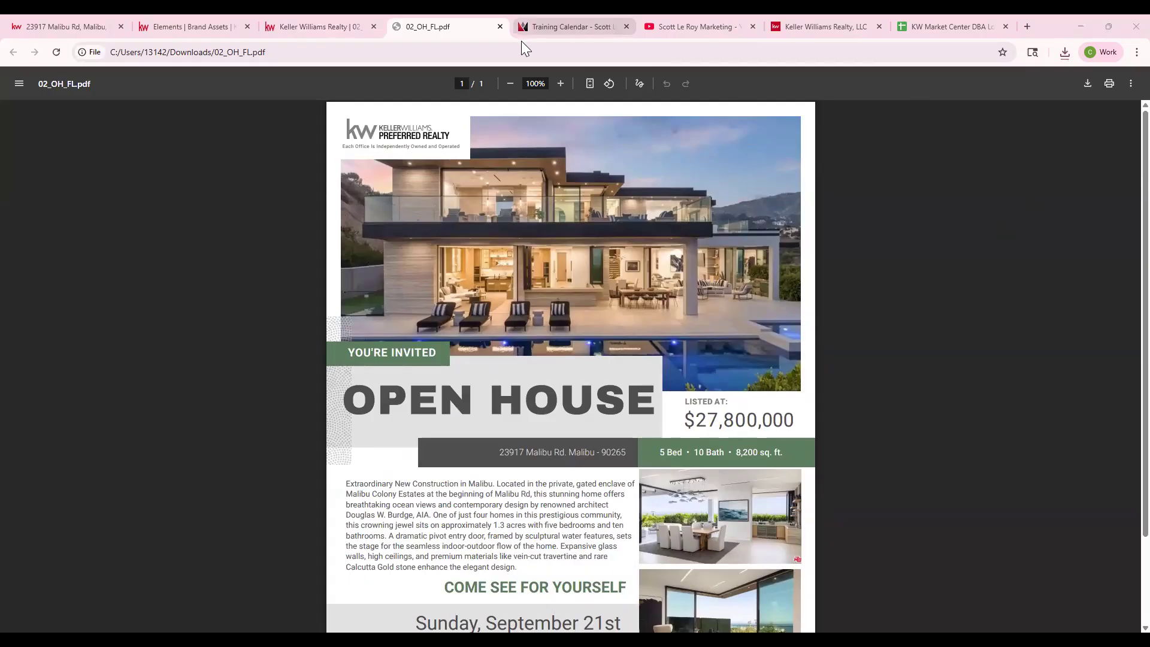
click(499, 27)
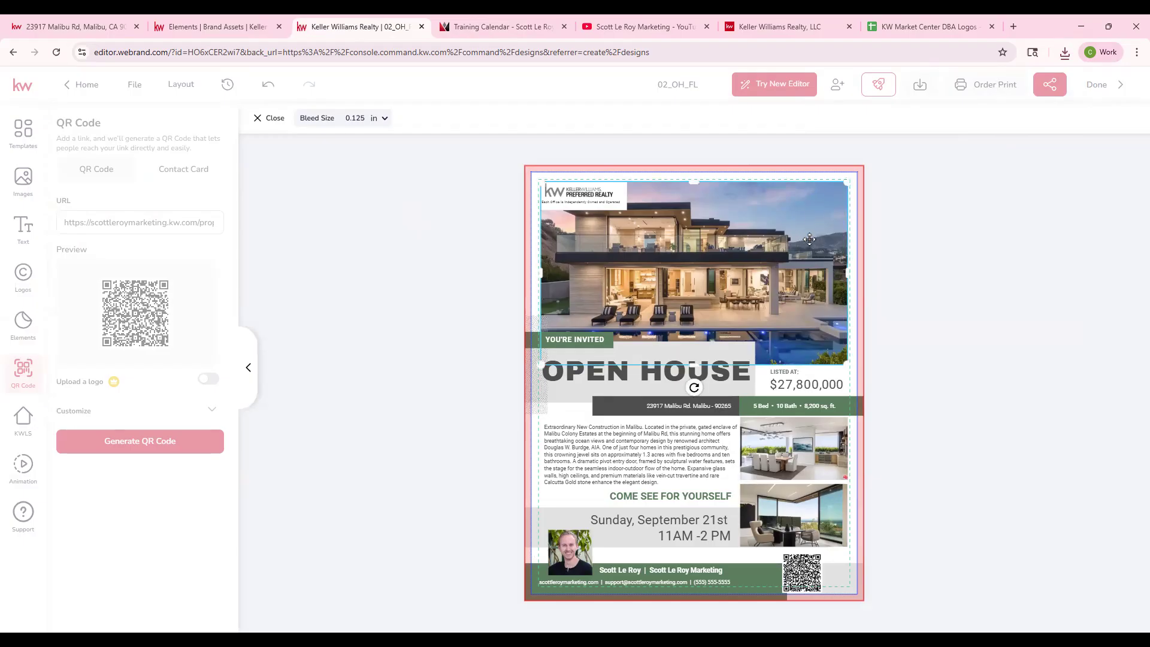
- Shift the main house photo slightly to the right within the bleed guides and close the bleed view
drag(803, 237, 811, 239)
double_click(783, 250)
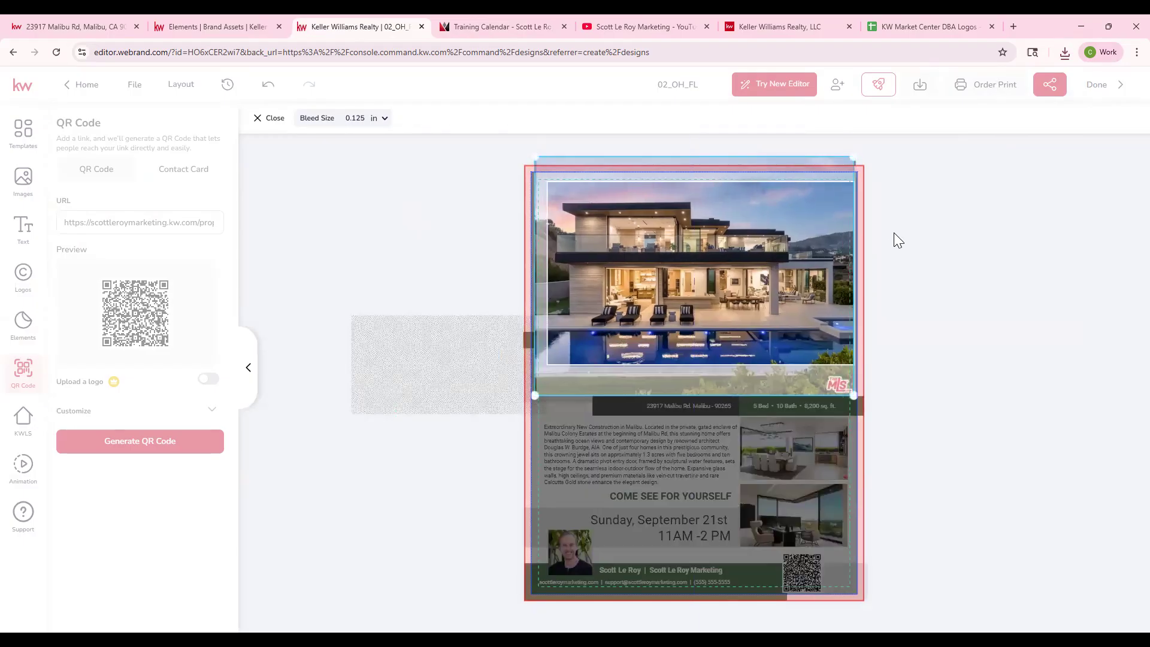
click(267, 117)
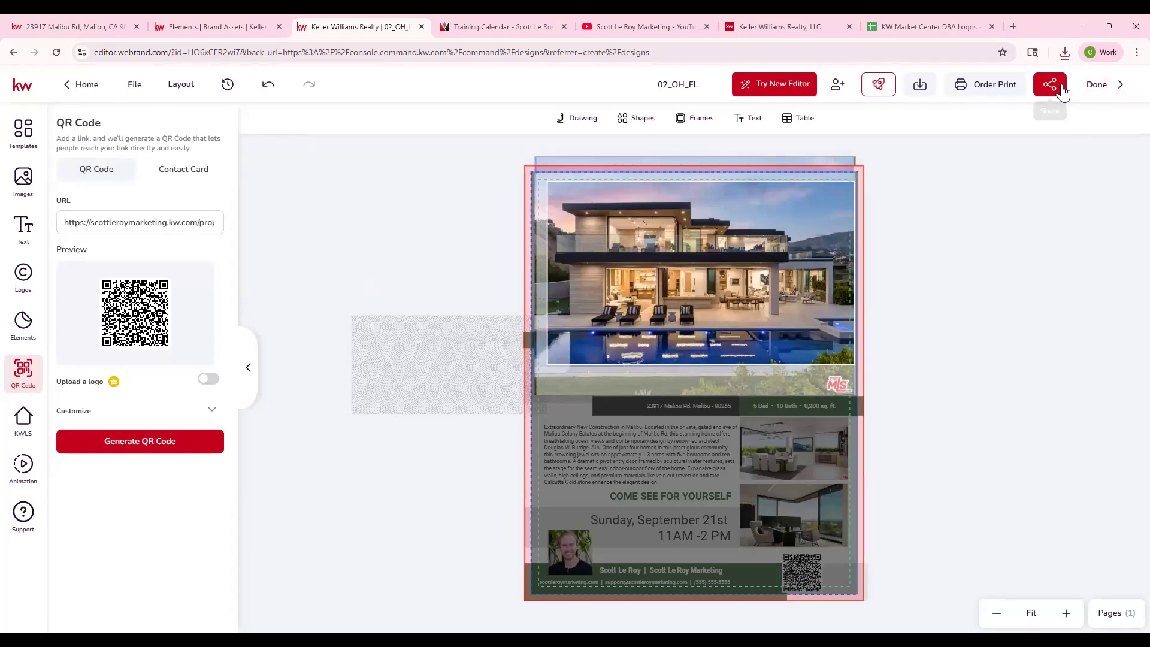
- Finish editing the flyer and look at the management options for 02_OH_FL in the designs list
click(1109, 85)
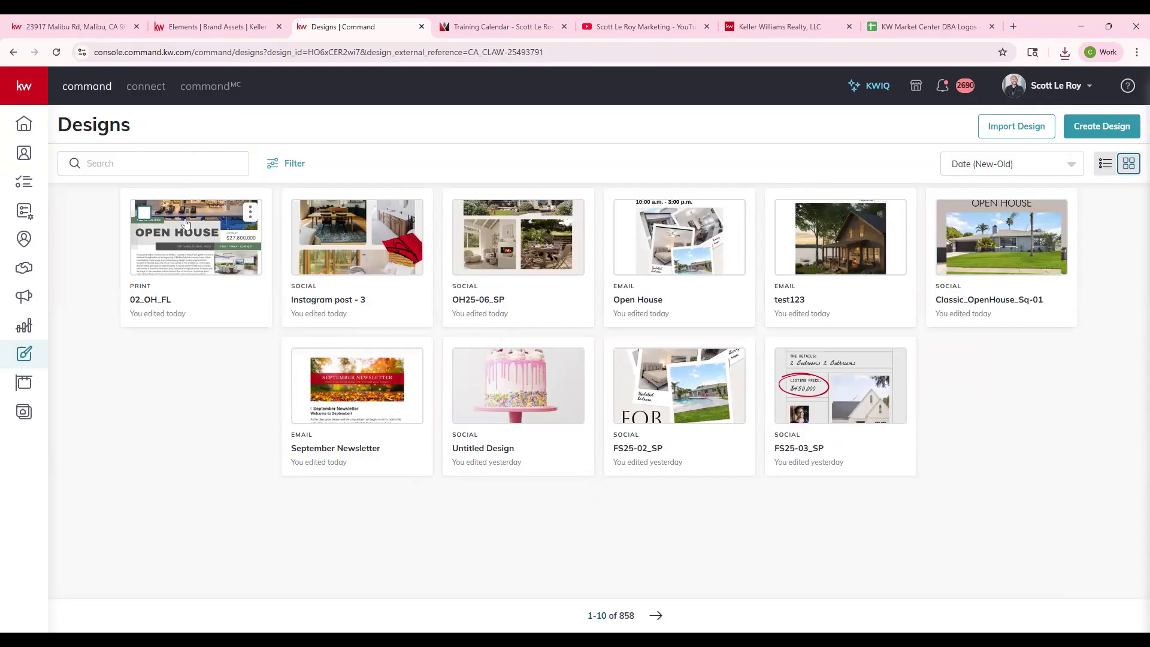
click(251, 212)
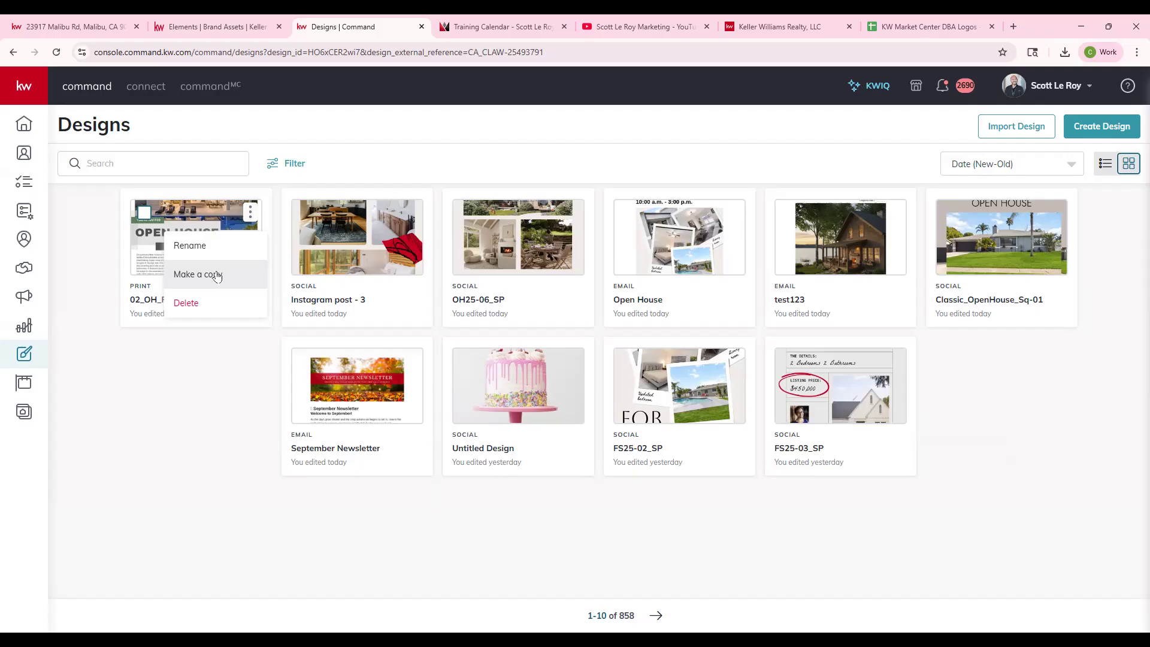
click(218, 402)
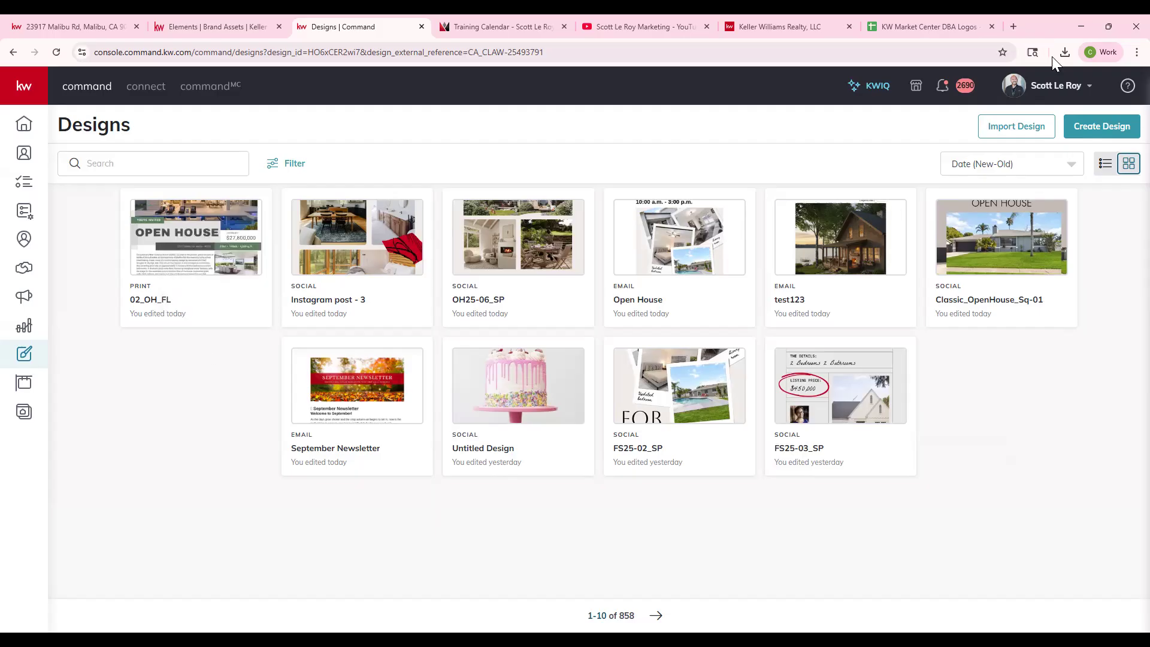
- Start a new Print design without importing listing photos and text, and continue to the template library
click(1081, 124)
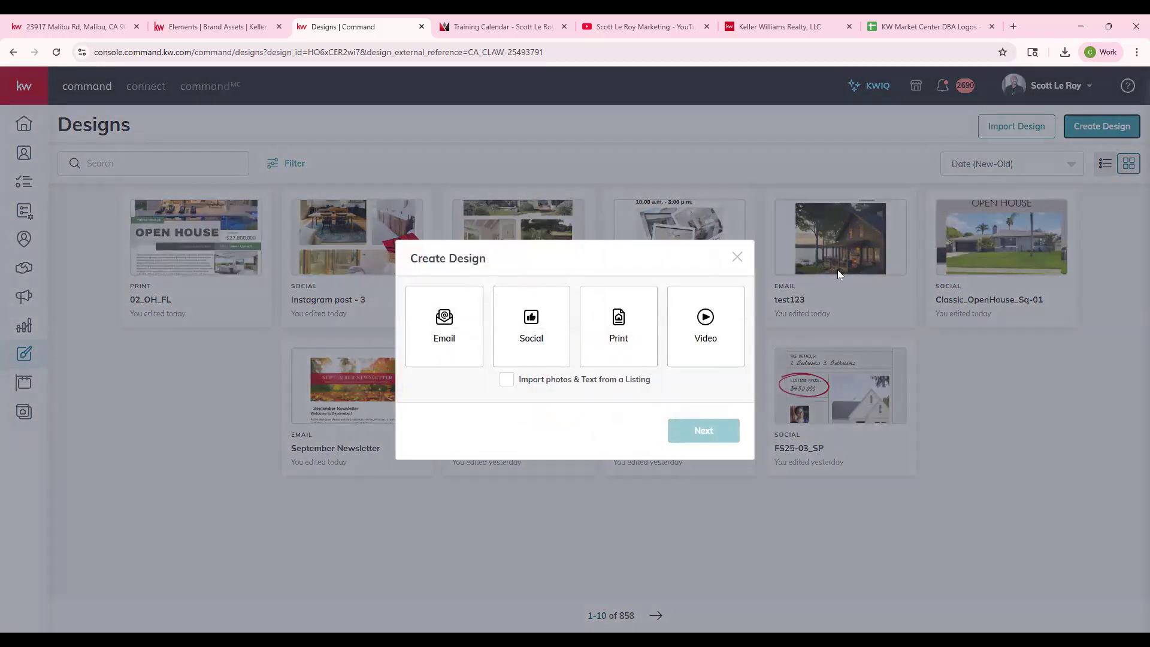
click(620, 333)
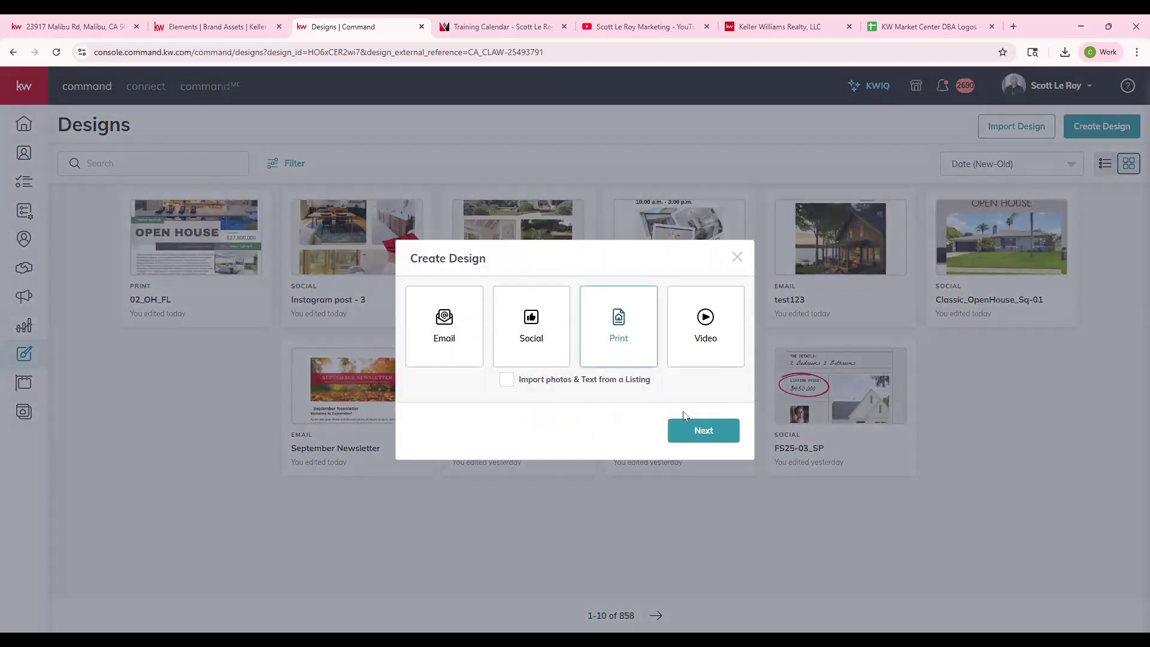
click(692, 431)
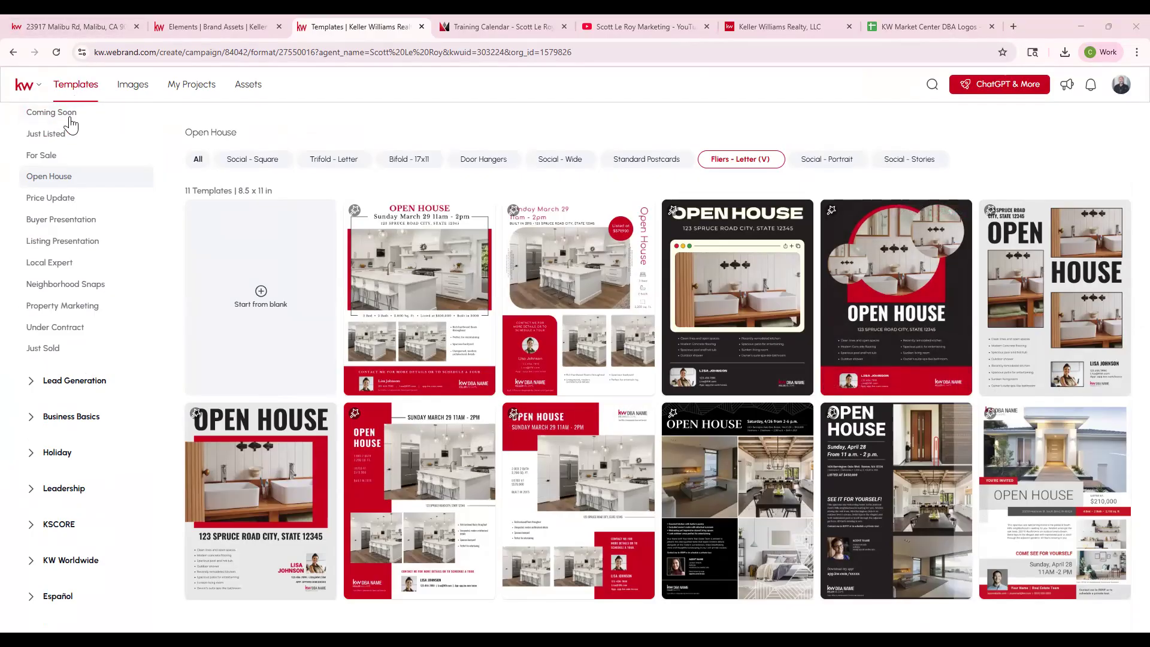
- Browse the Buyer Presentation and Listing Presentation template collections under Listing
scroll(60, 192, up, 3)
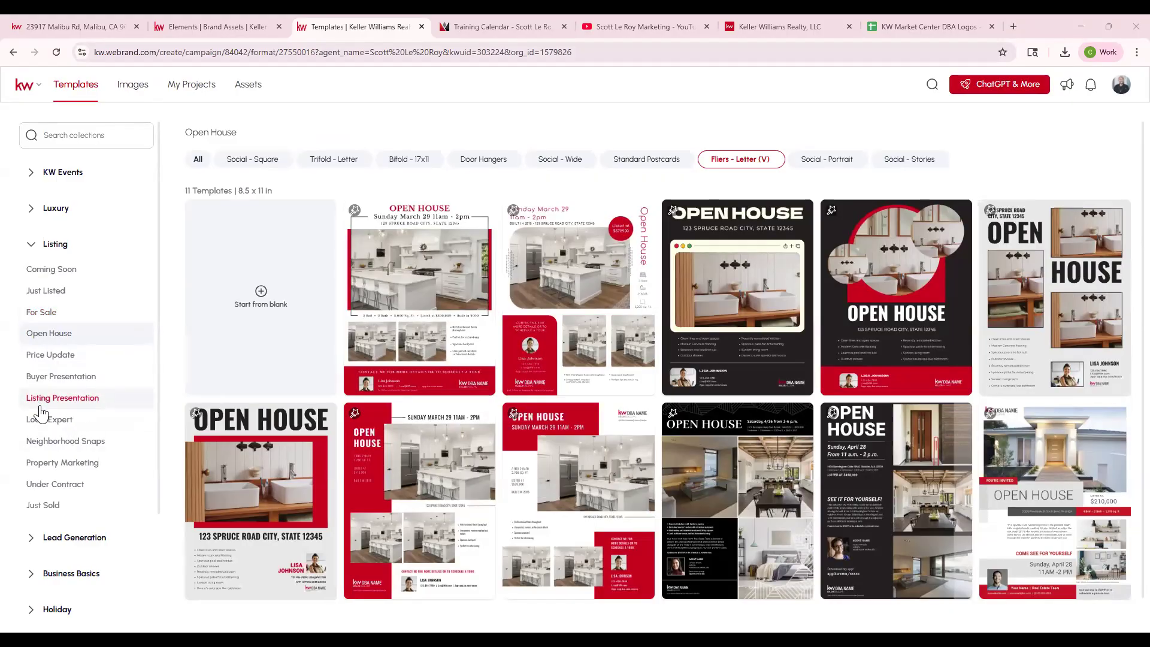
click(69, 380)
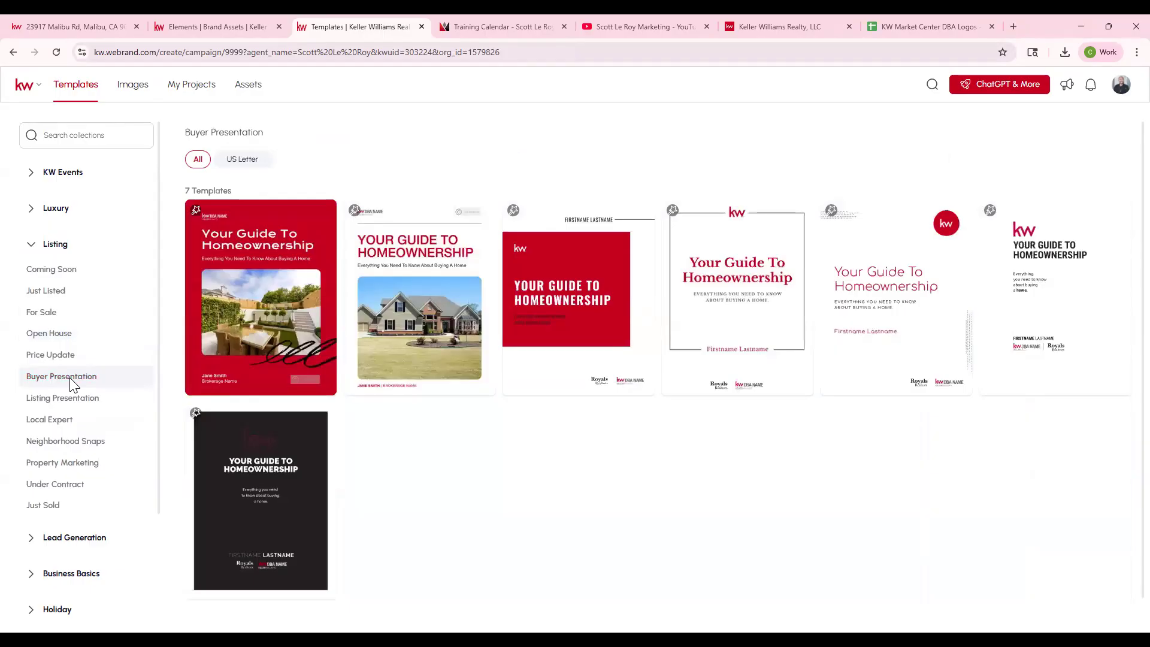
click(69, 396)
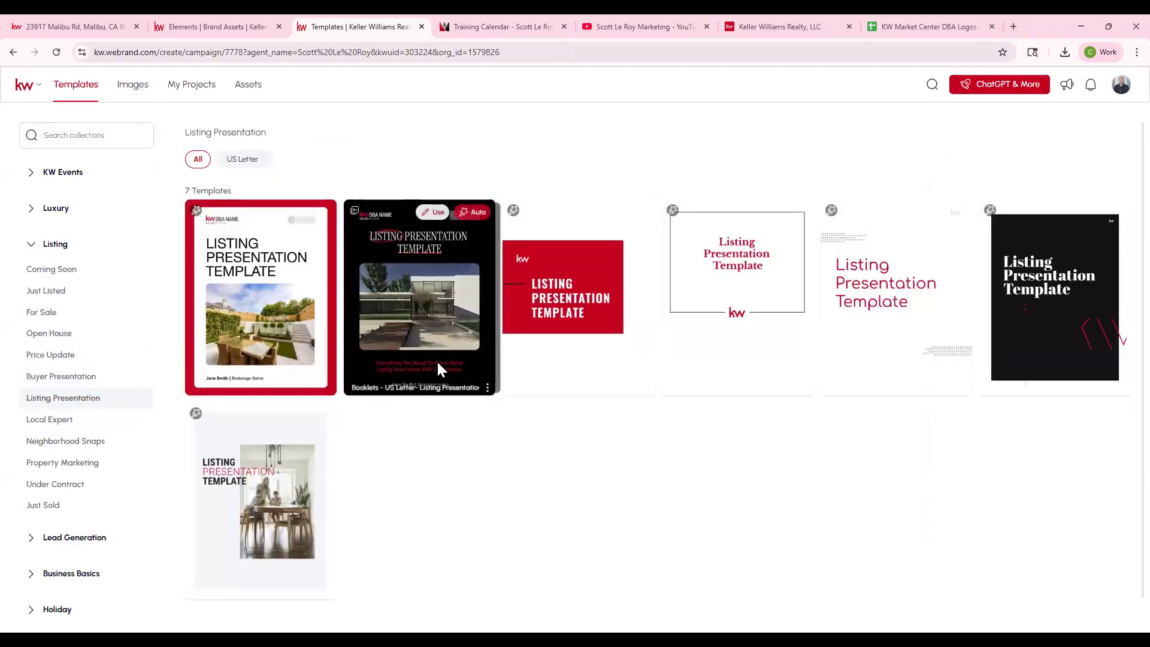
mouse_move(416, 312)
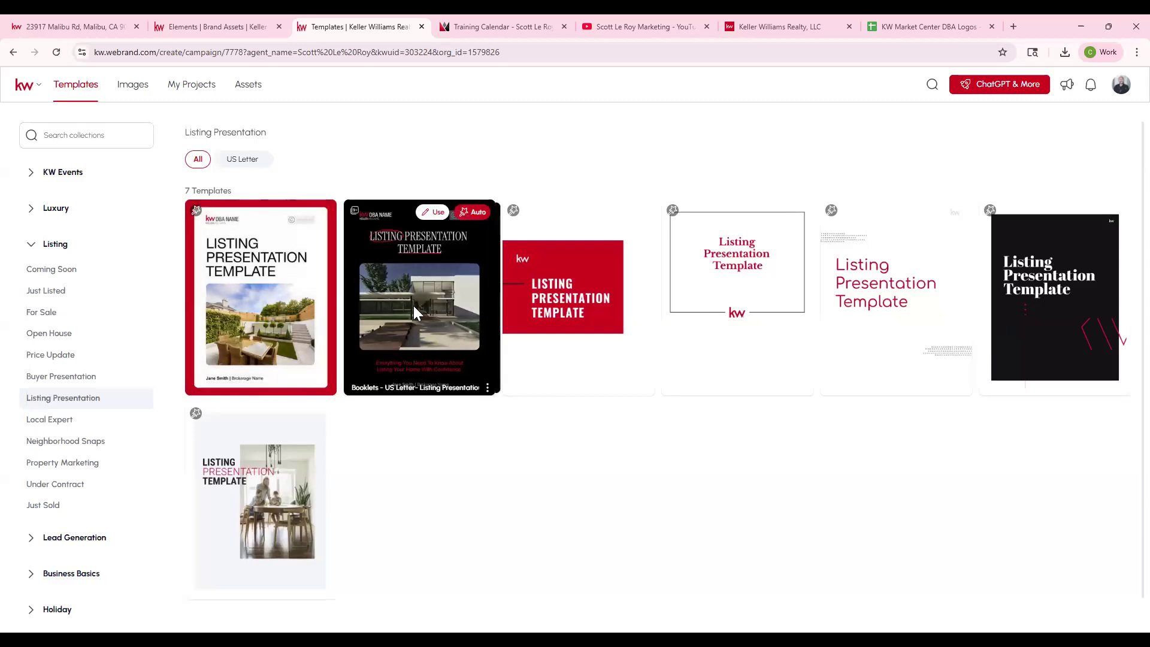
- Start a design from the Booklets - A4-Listing Presentation template and dismiss the new-editor introduction
mouse_move(588, 326)
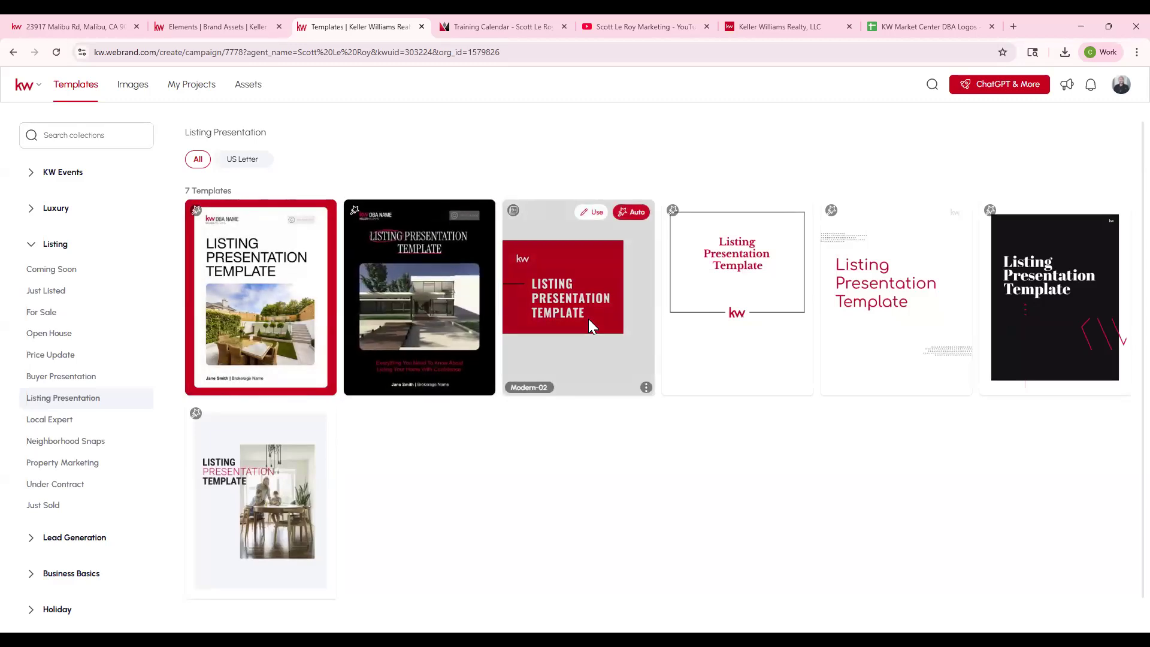
mouse_move(268, 303)
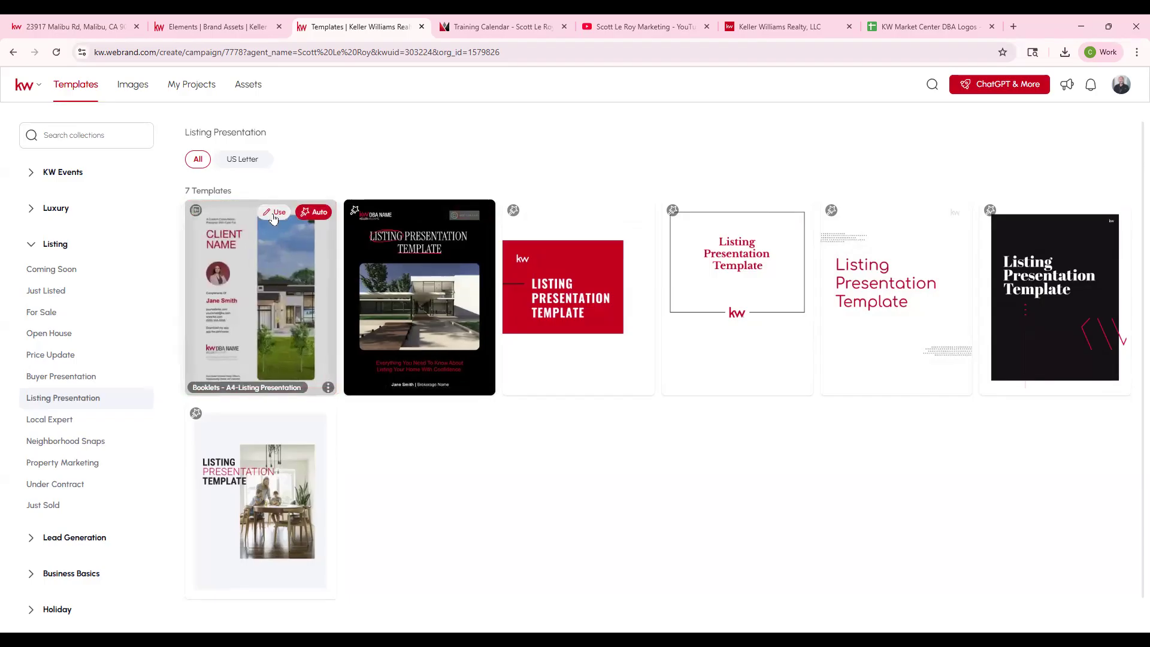
click(273, 218)
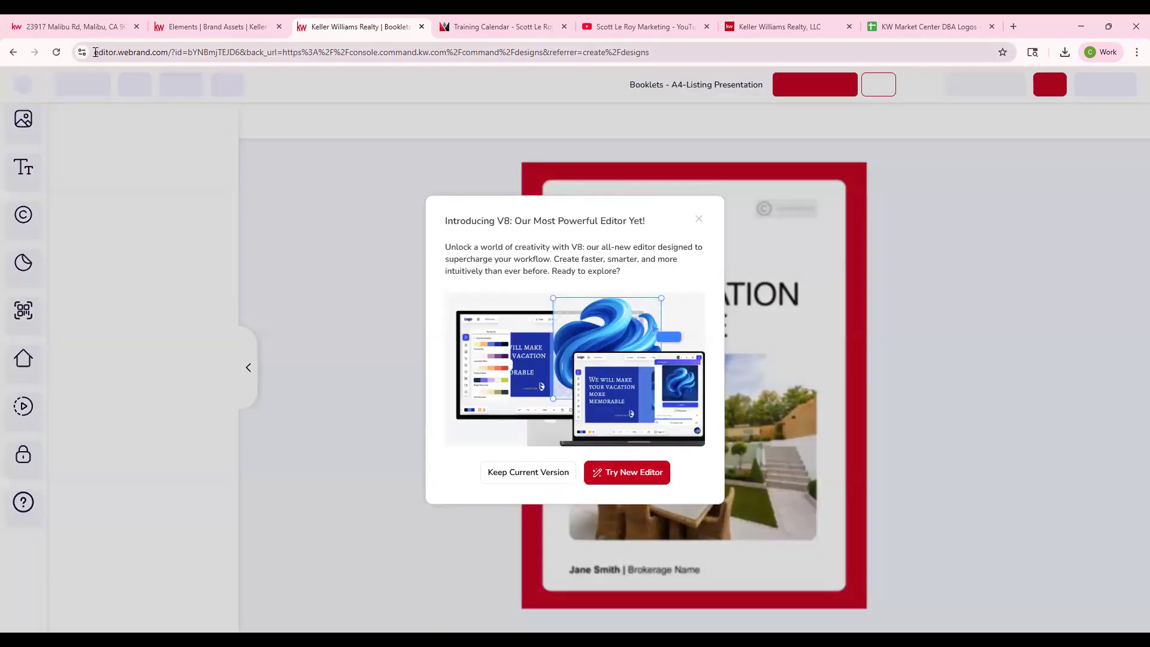
drag(96, 52, 156, 52)
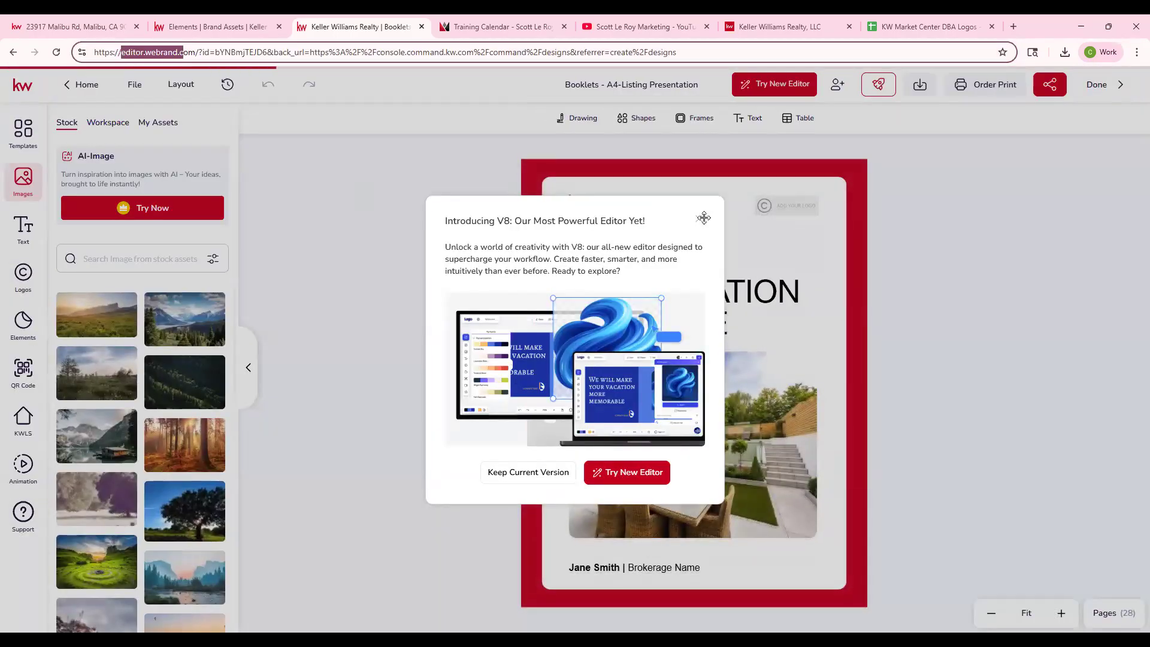
click(704, 217)
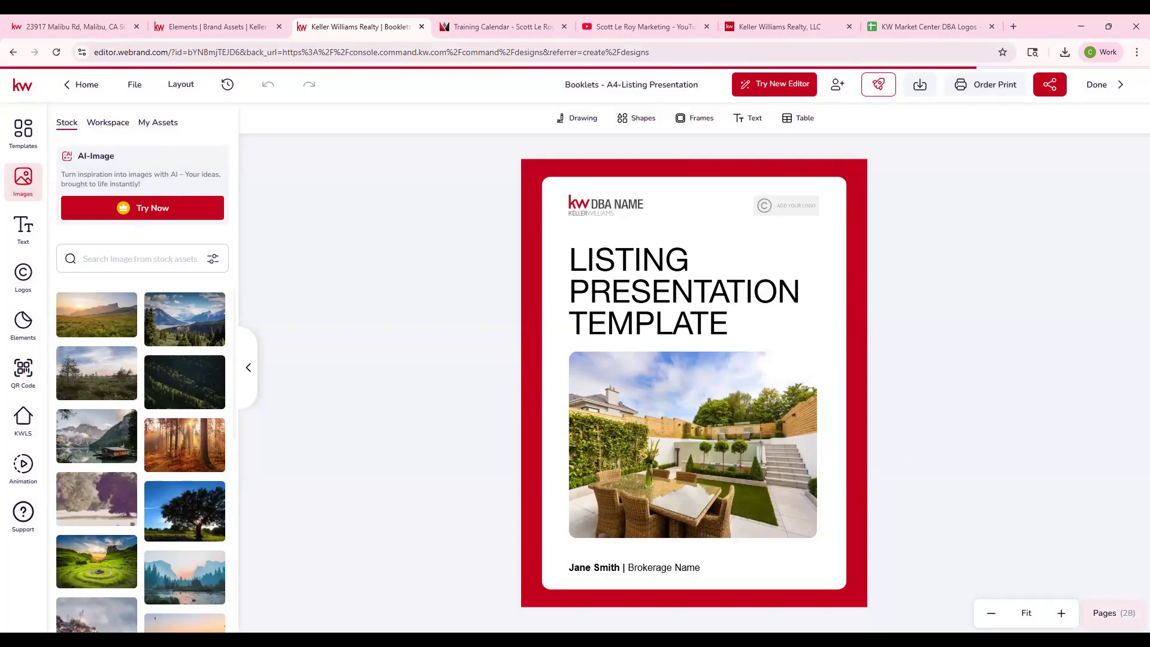
- Show the booklet's page list, look through its pages, and check the management options for page 1
click(1113, 613)
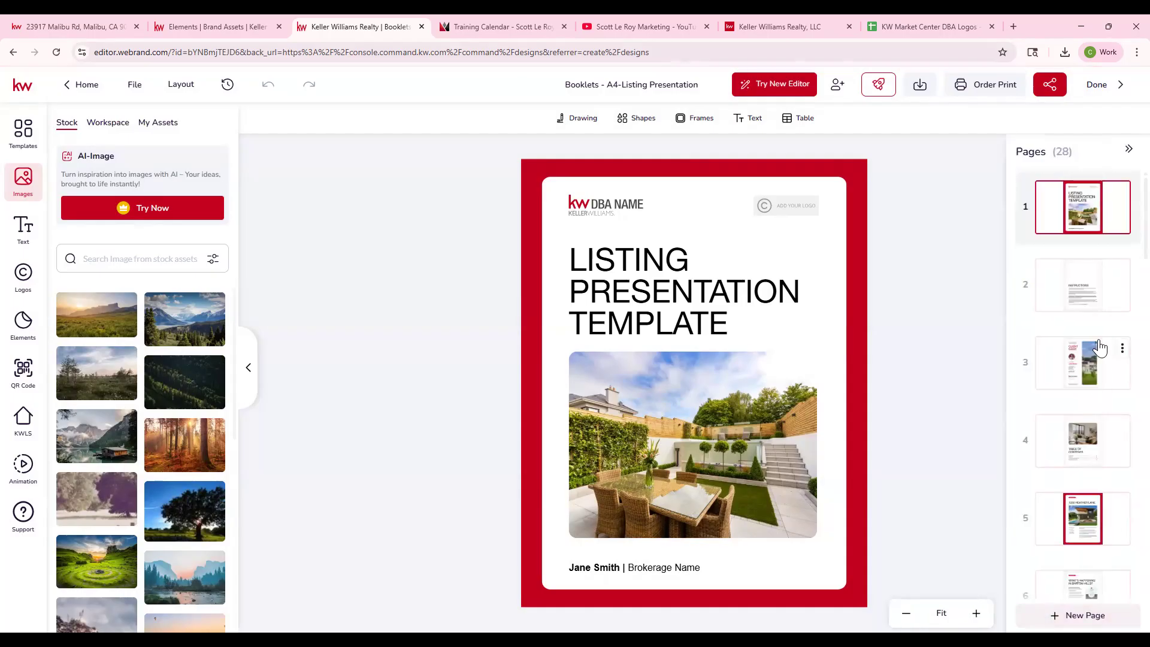
scroll(1086, 304, down, 8)
scroll(1085, 304, down, 15)
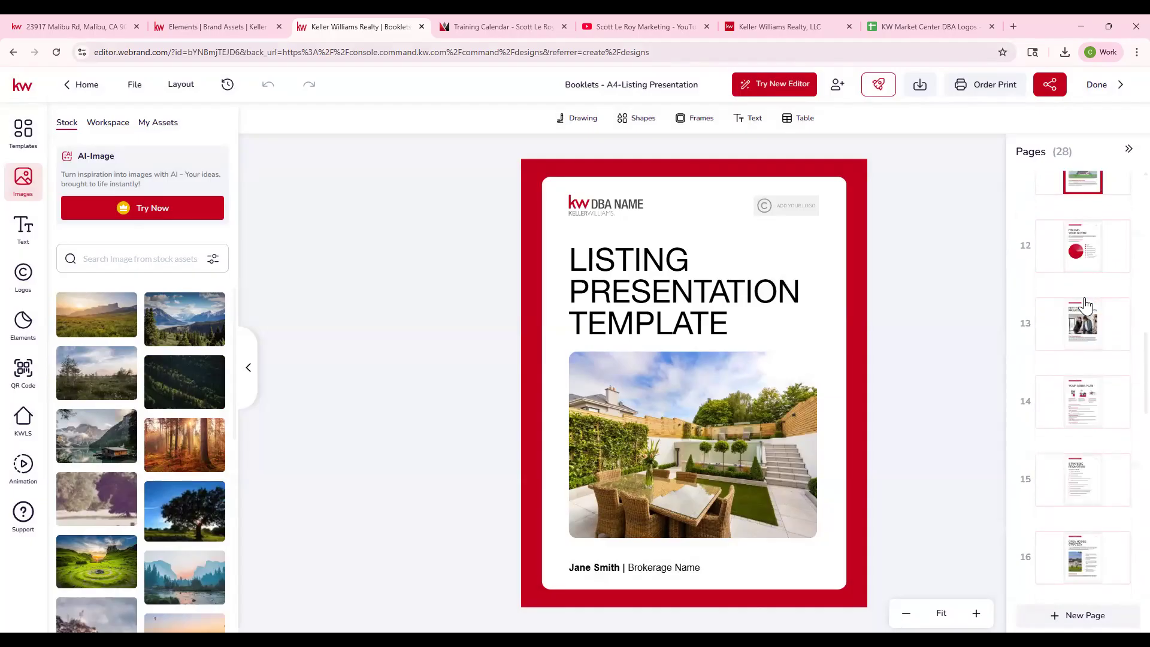
scroll(1086, 305, down, 2)
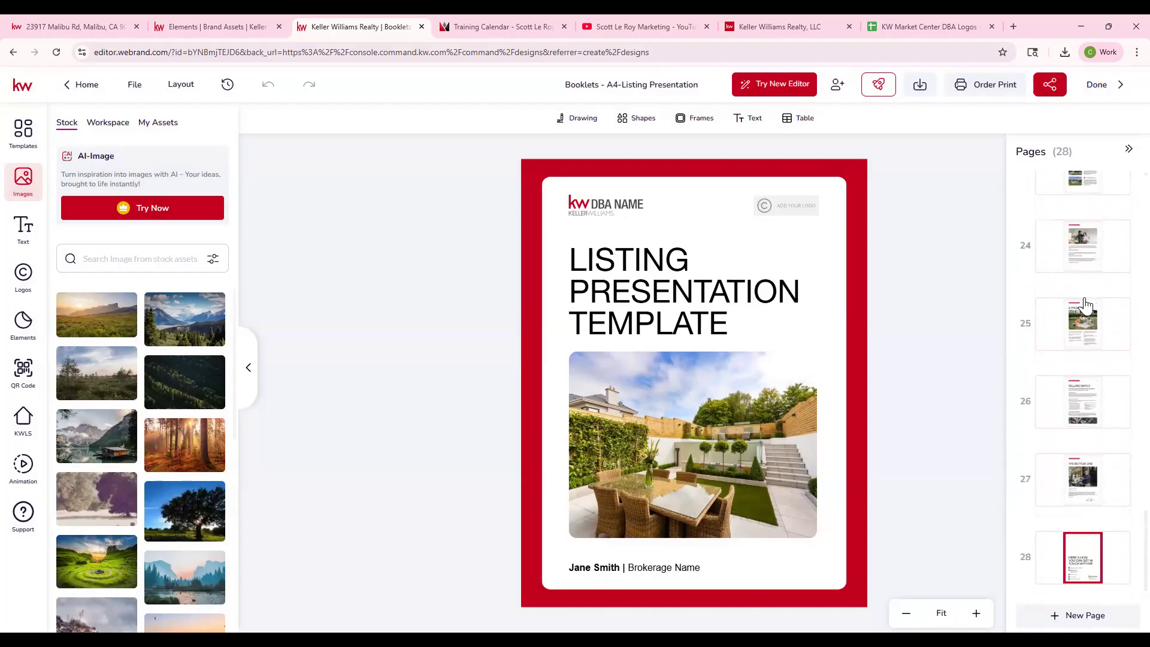
scroll(1086, 303, up, 18)
scroll(1087, 301, up, 10)
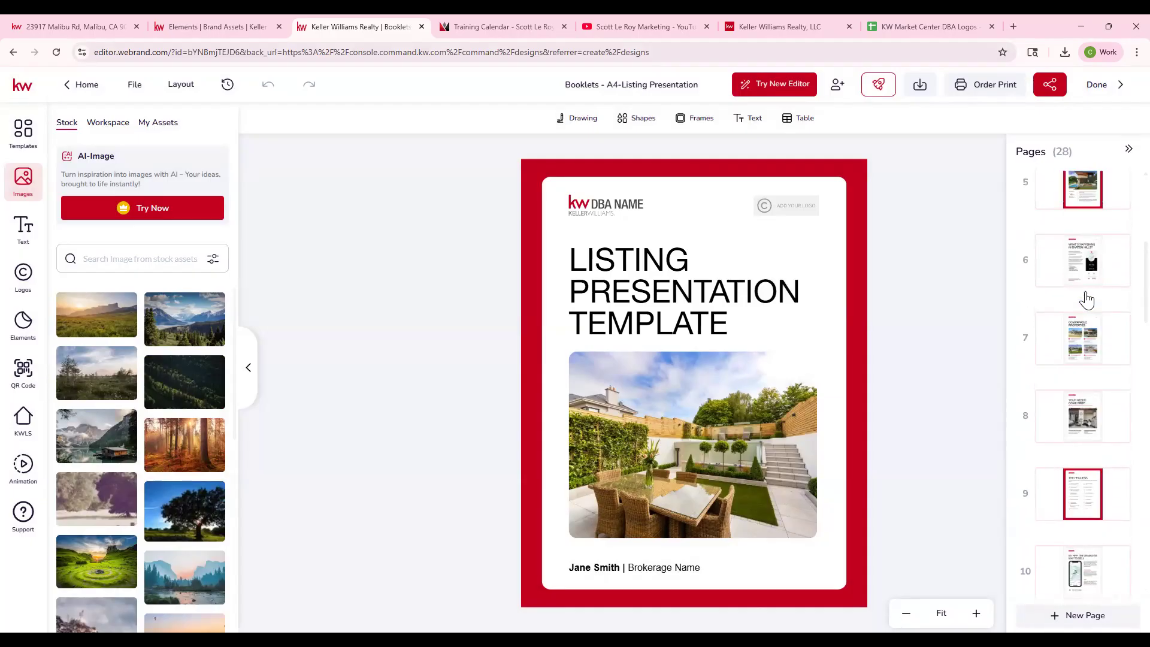
click(1121, 197)
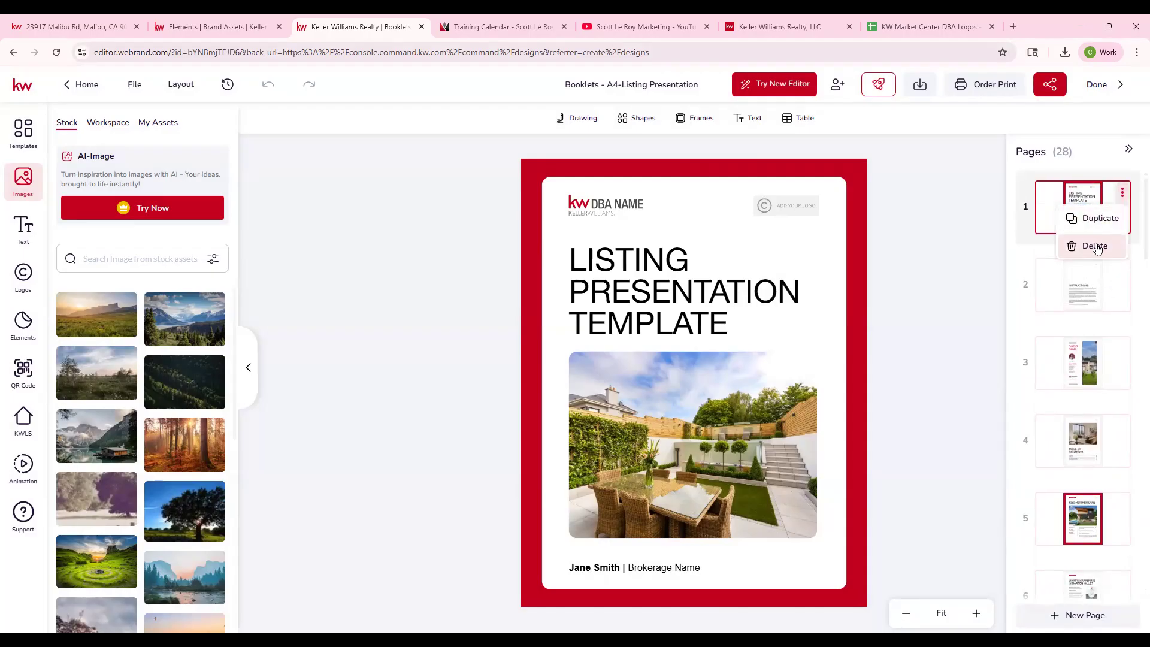
click(968, 260)
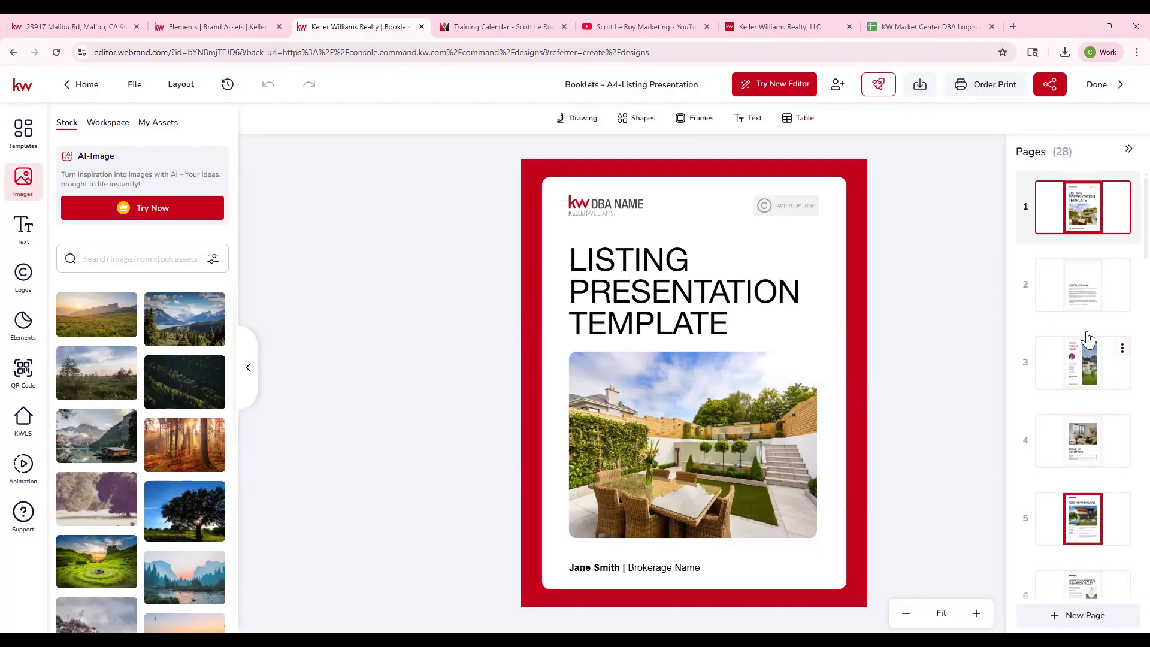
- Replace the DBA NAME logo on the cover with the Keller Williams Preferred Realty logo from the 265 asset folder
click(620, 202)
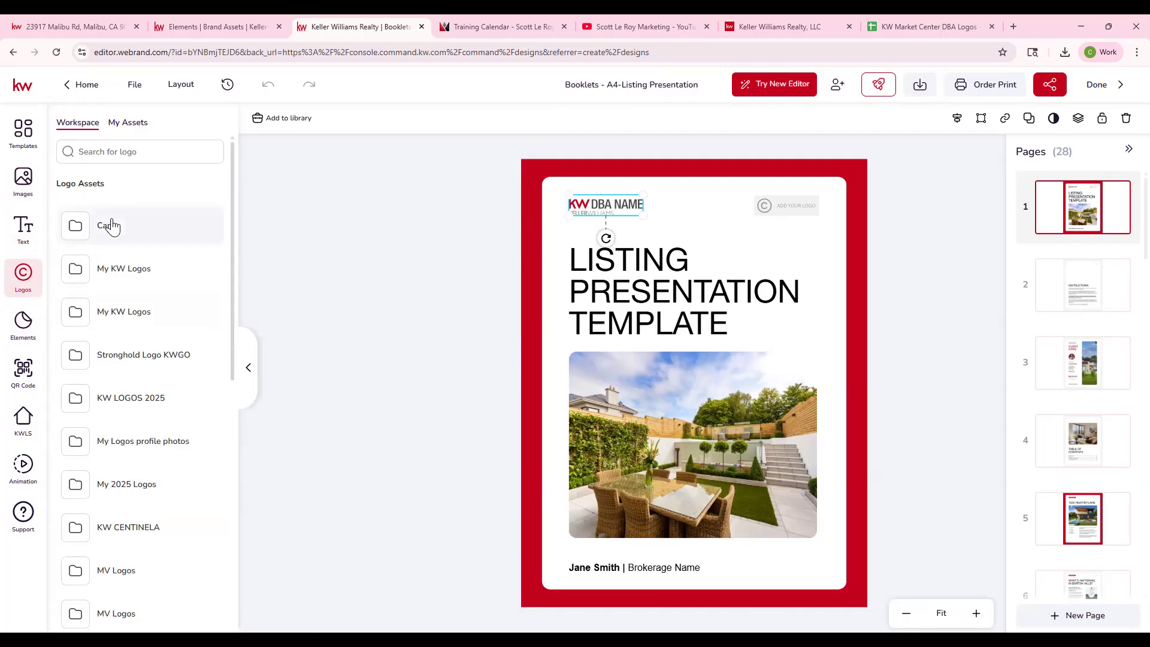
click(127, 122)
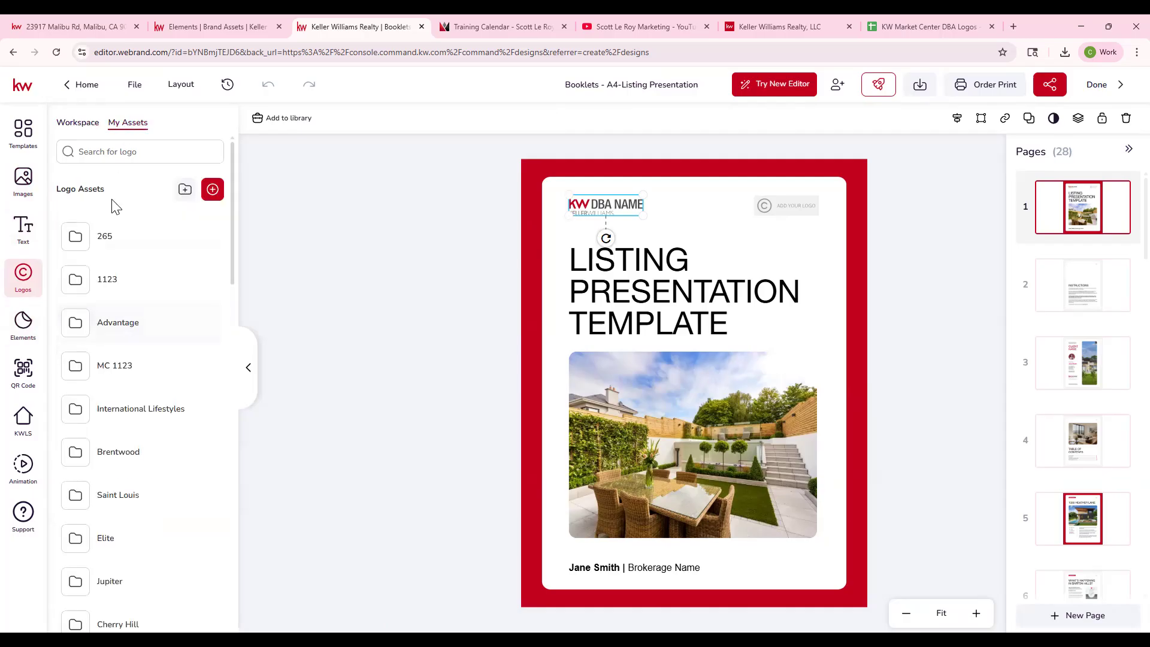
click(95, 236)
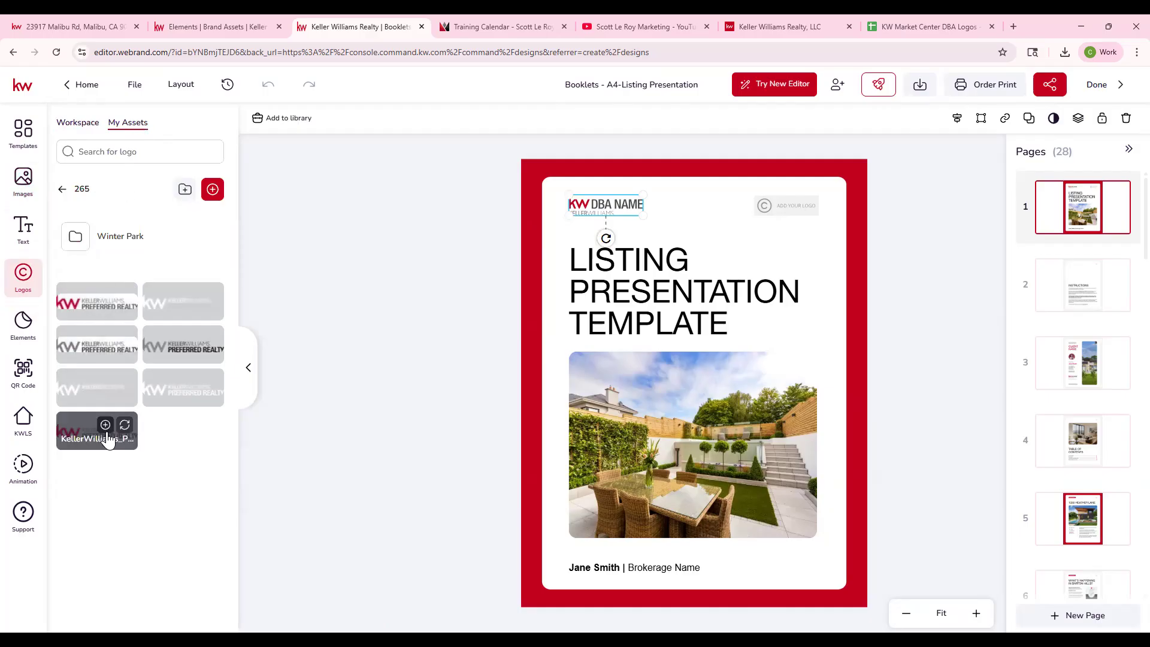
click(124, 424)
- Replace the "Add your logo" placeholder on the cover with the SLM logo from the personal logo assets
click(807, 208)
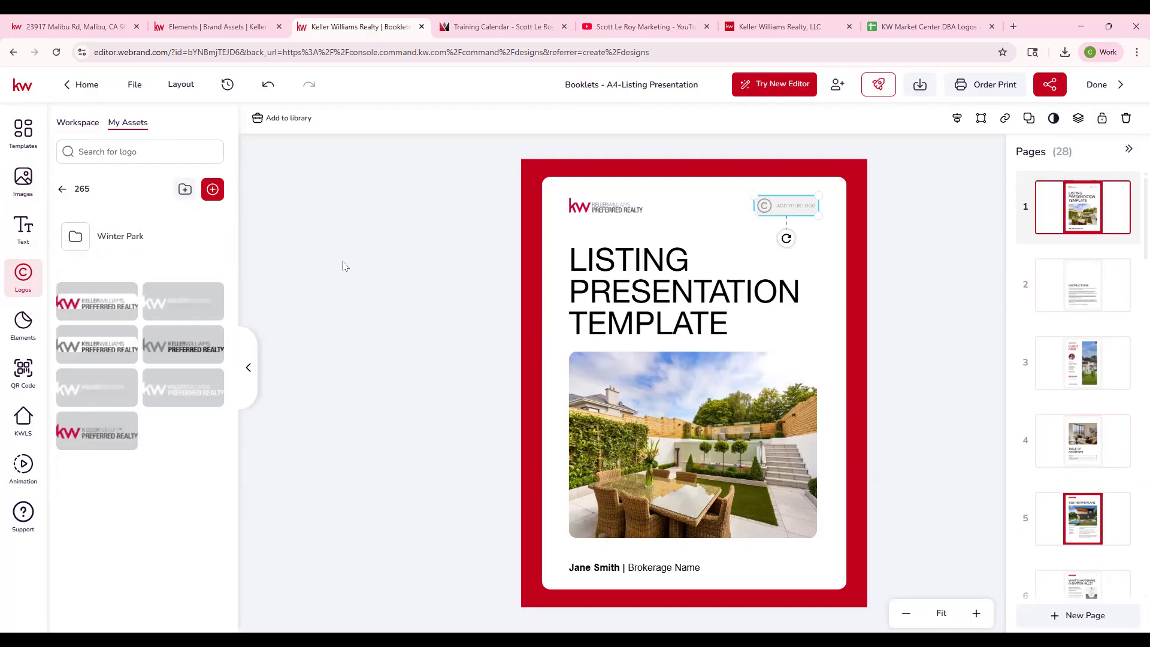
click(22, 278)
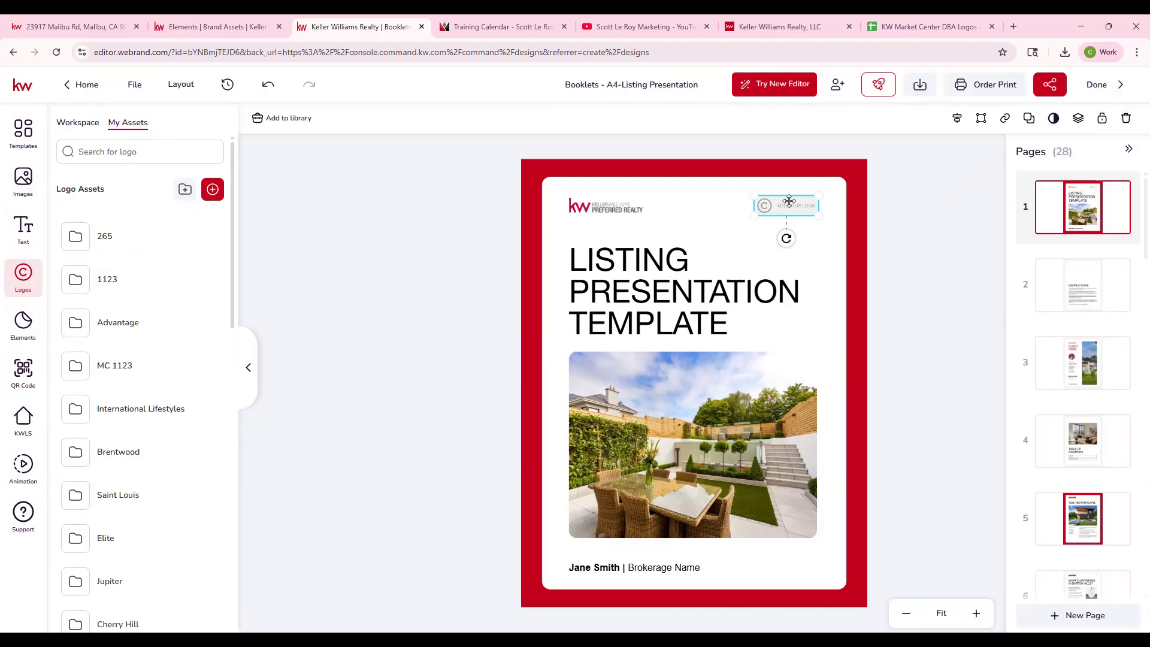
scroll(95, 470, down, 15)
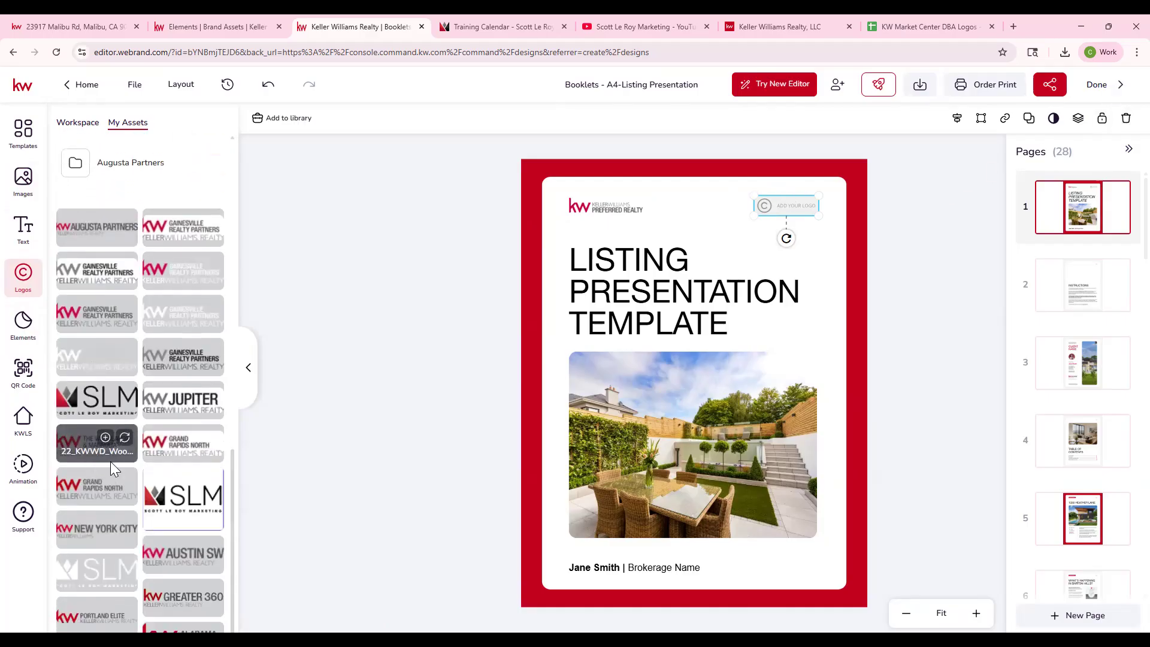
click(122, 377)
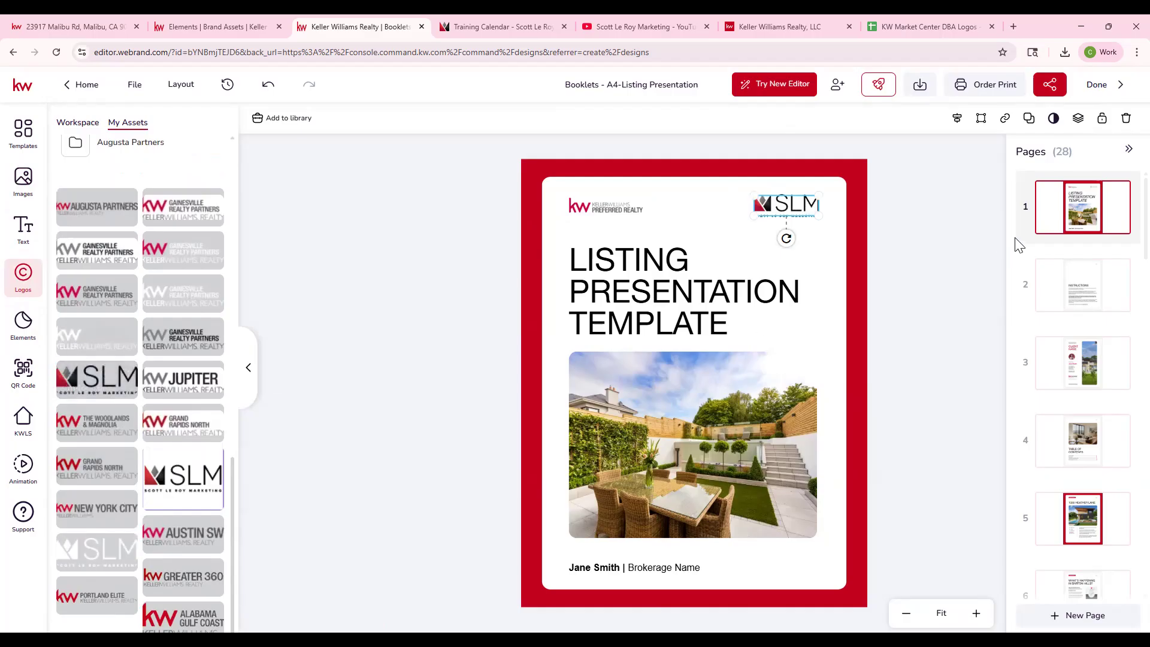
click(951, 276)
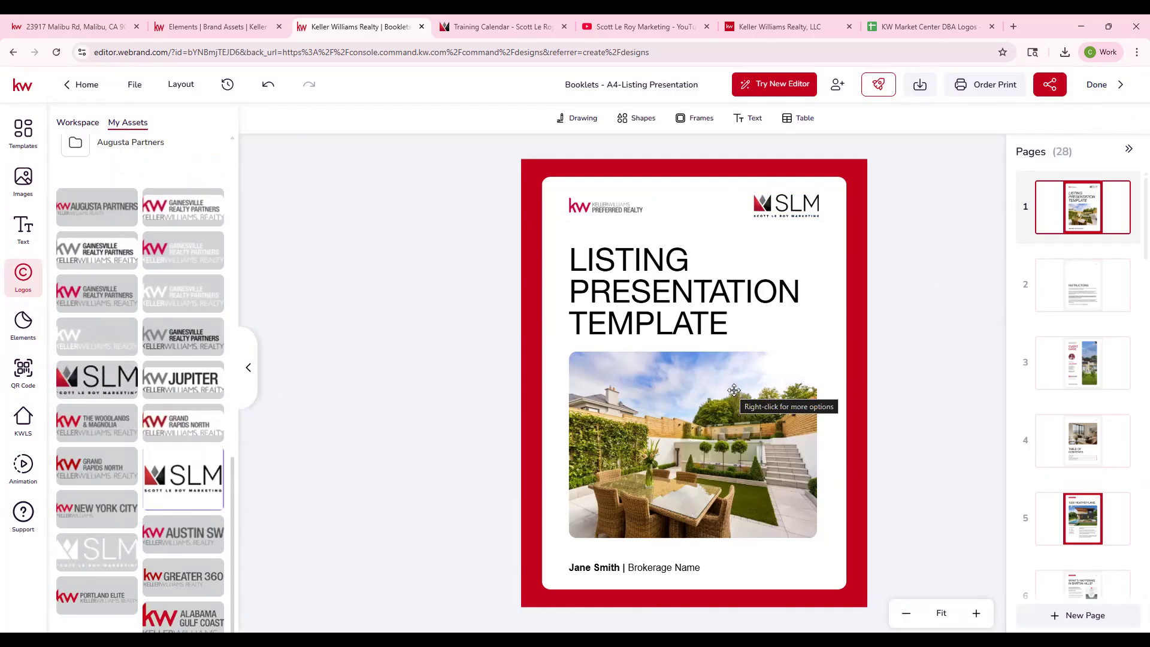
- Look at the client name page and open the cover title text for editing
click(622, 328)
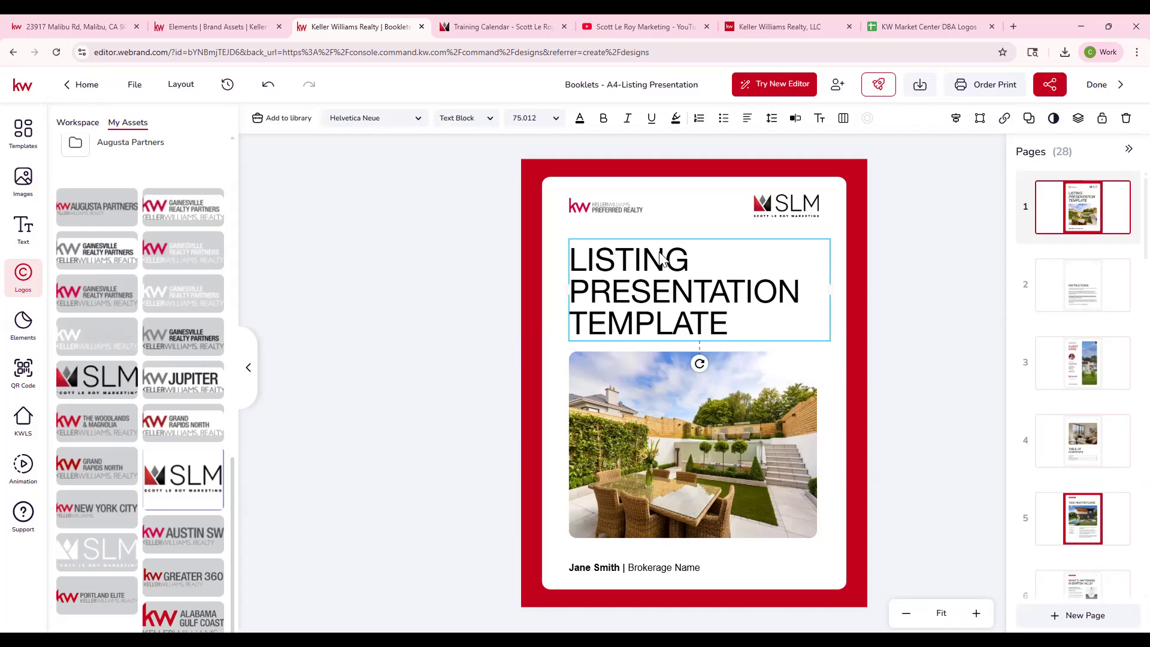
click(1088, 366)
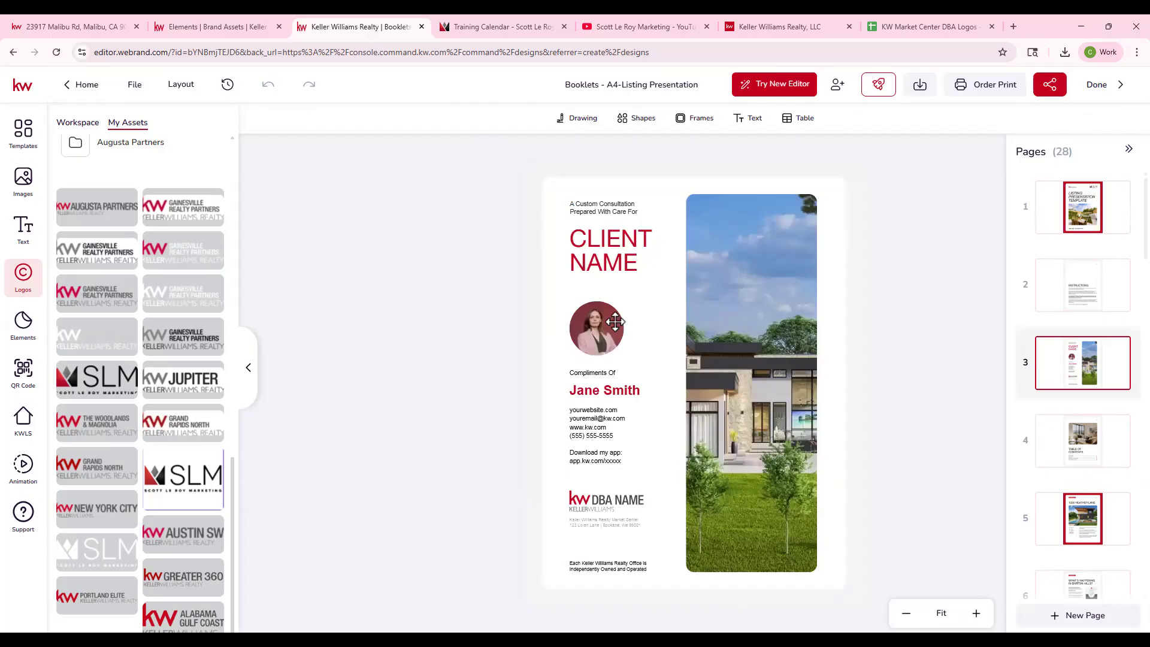
click(1086, 209)
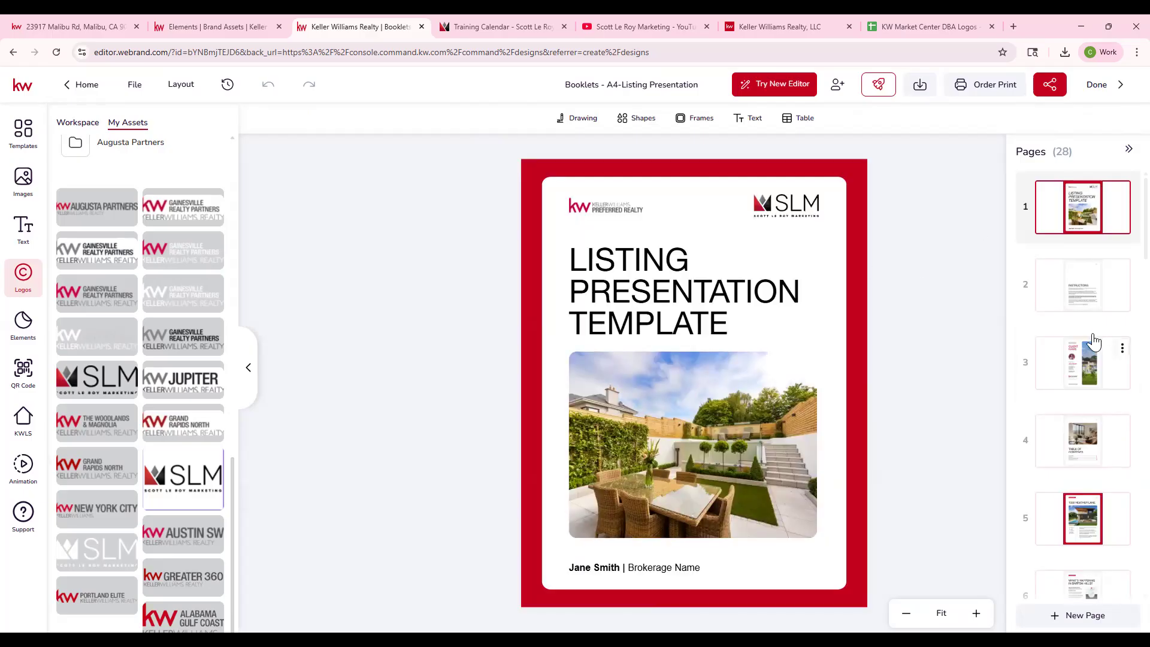
click(639, 293)
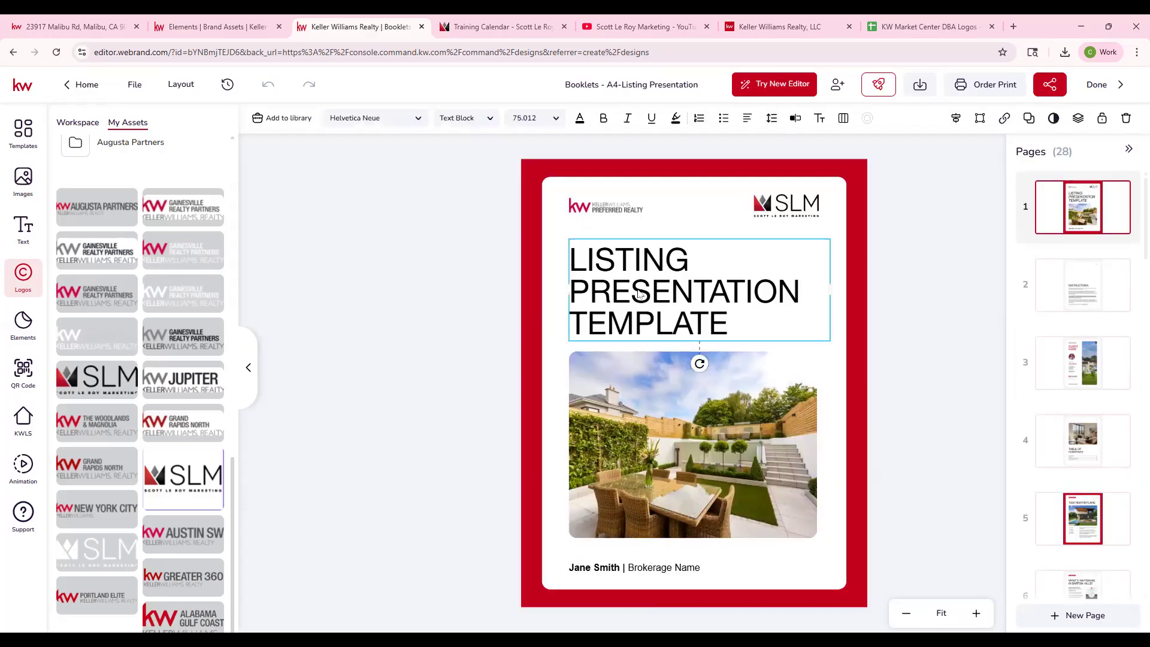
click(731, 321)
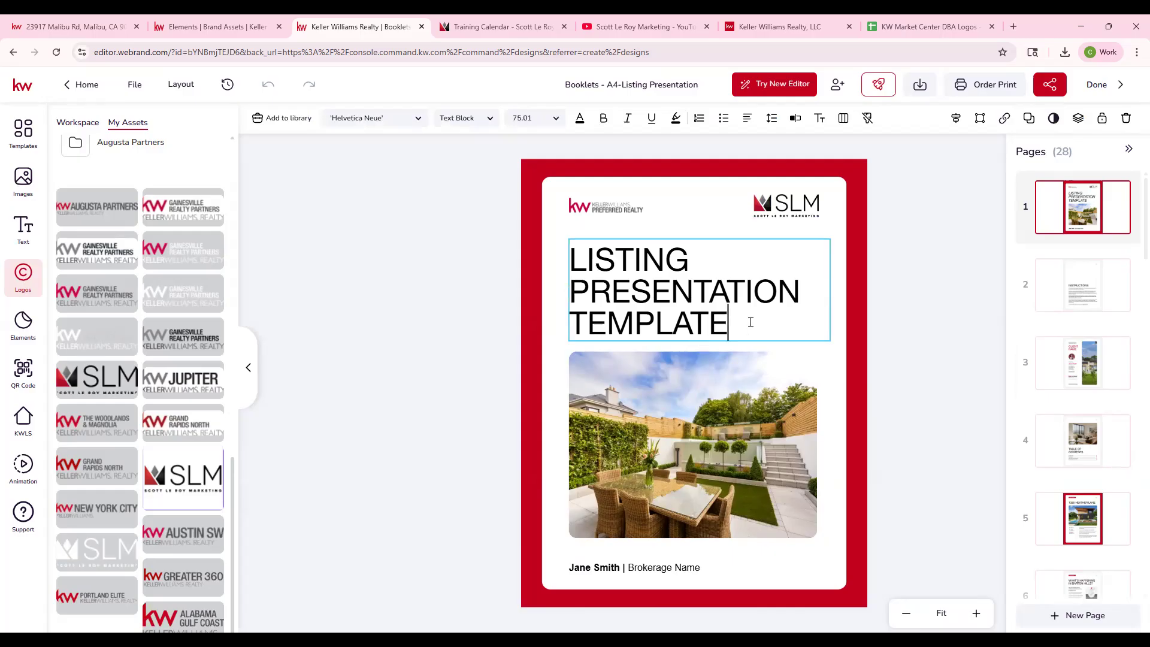
- Delete the Instructions page from the booklet
click(1088, 301)
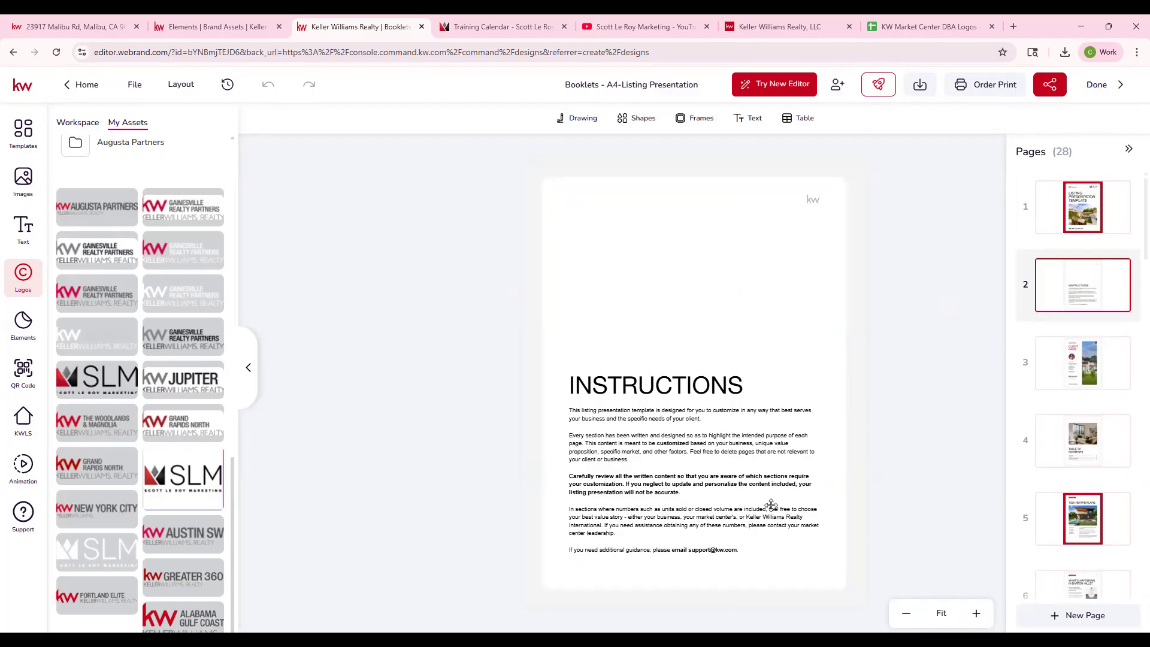
click(1122, 270)
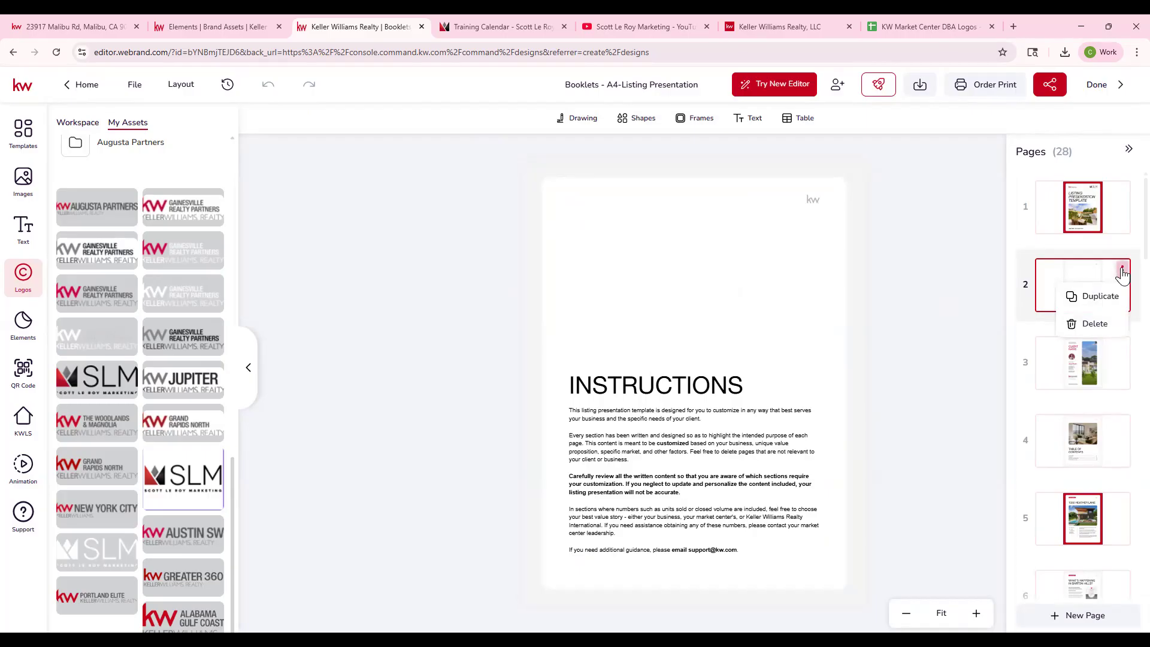
click(1096, 323)
click(527, 397)
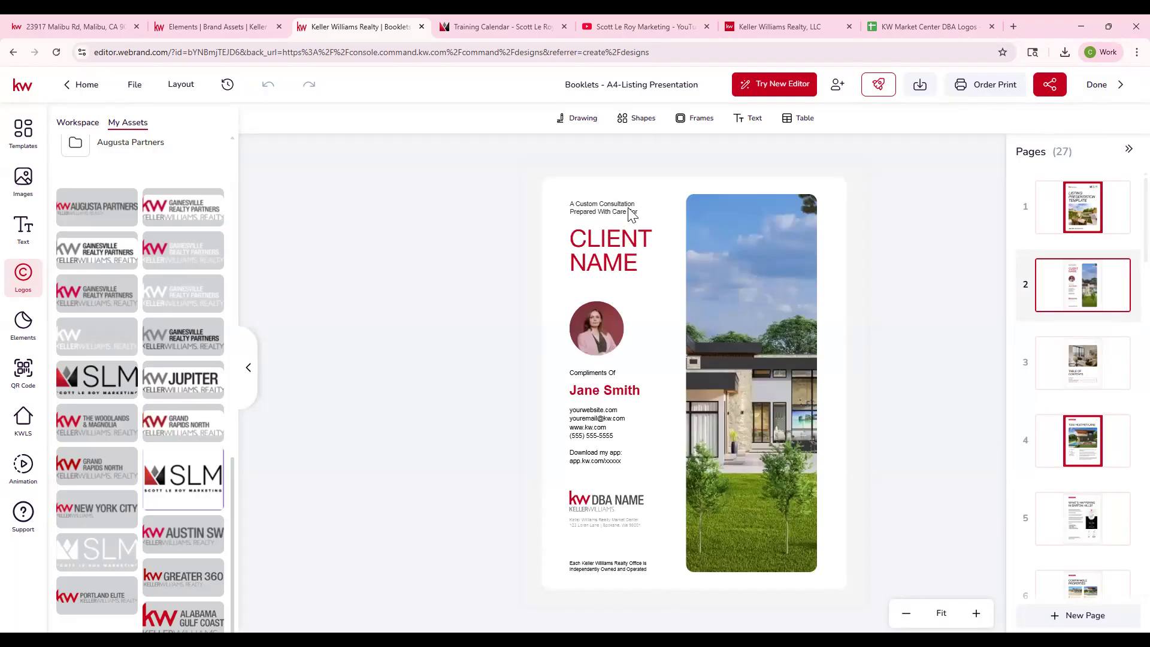
- Replace the sample agent headshot on the client name page with a headshot from the personal image assets
double_click(632, 244)
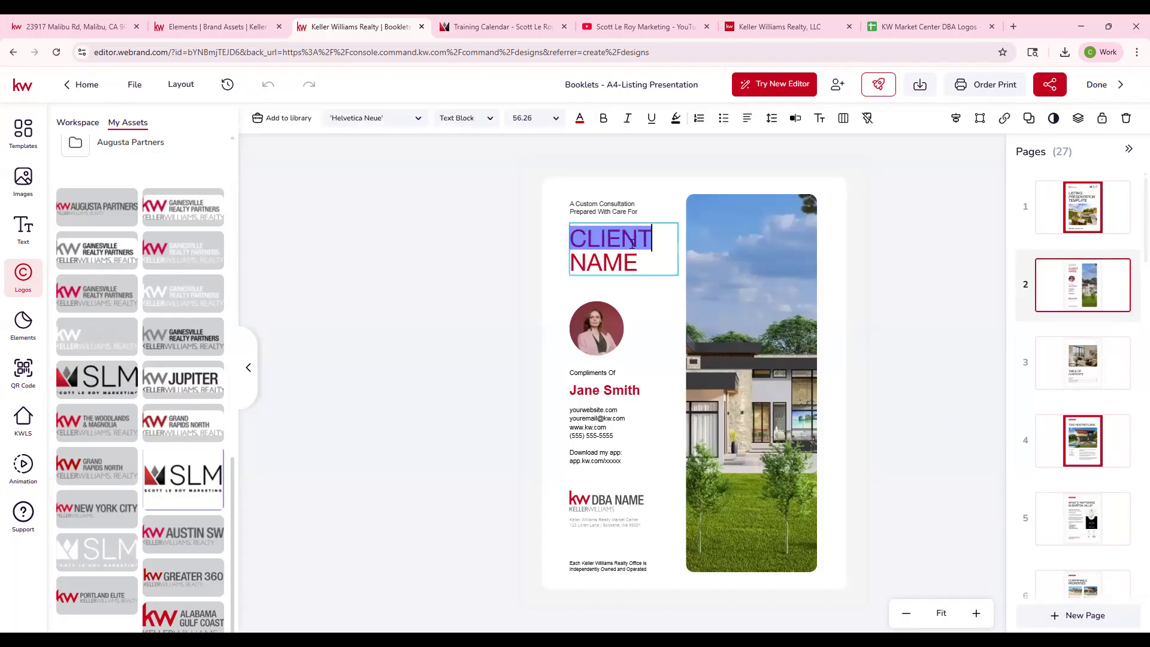
click(614, 338)
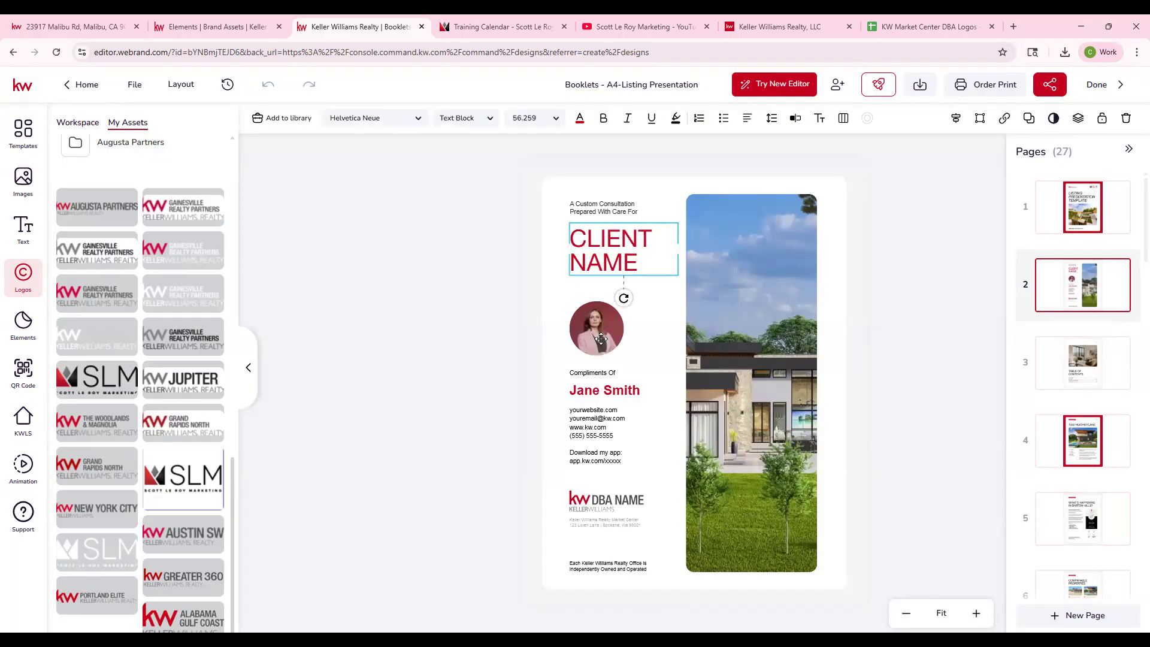
click(23, 180)
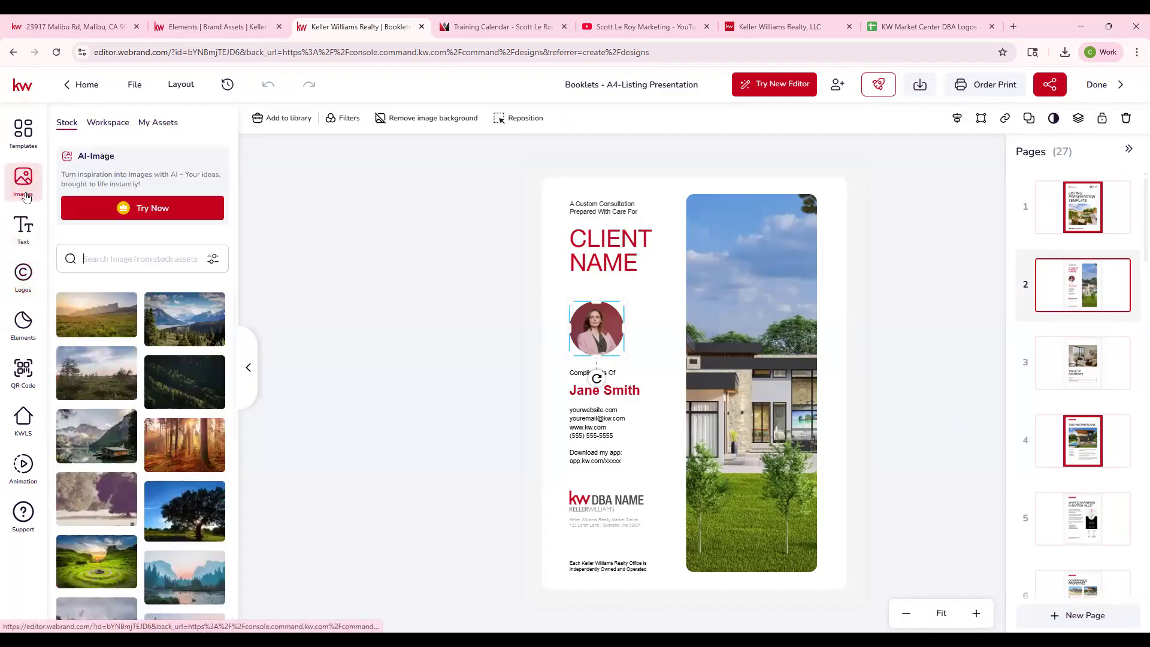
click(159, 122)
scroll(215, 479, down, 3)
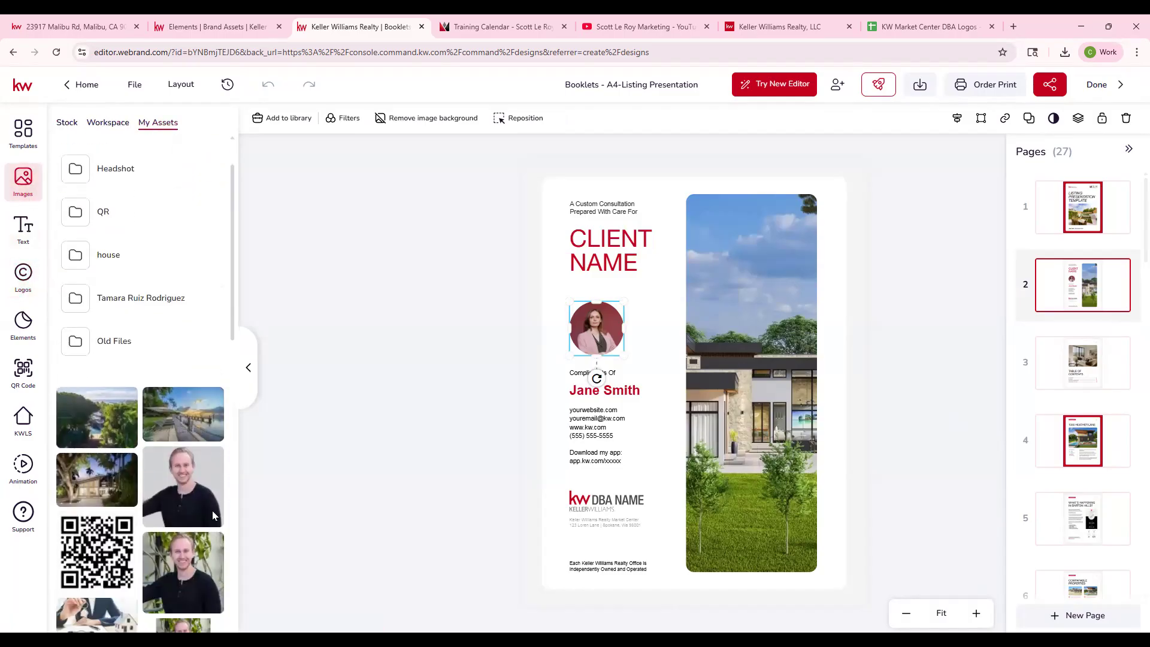
click(211, 433)
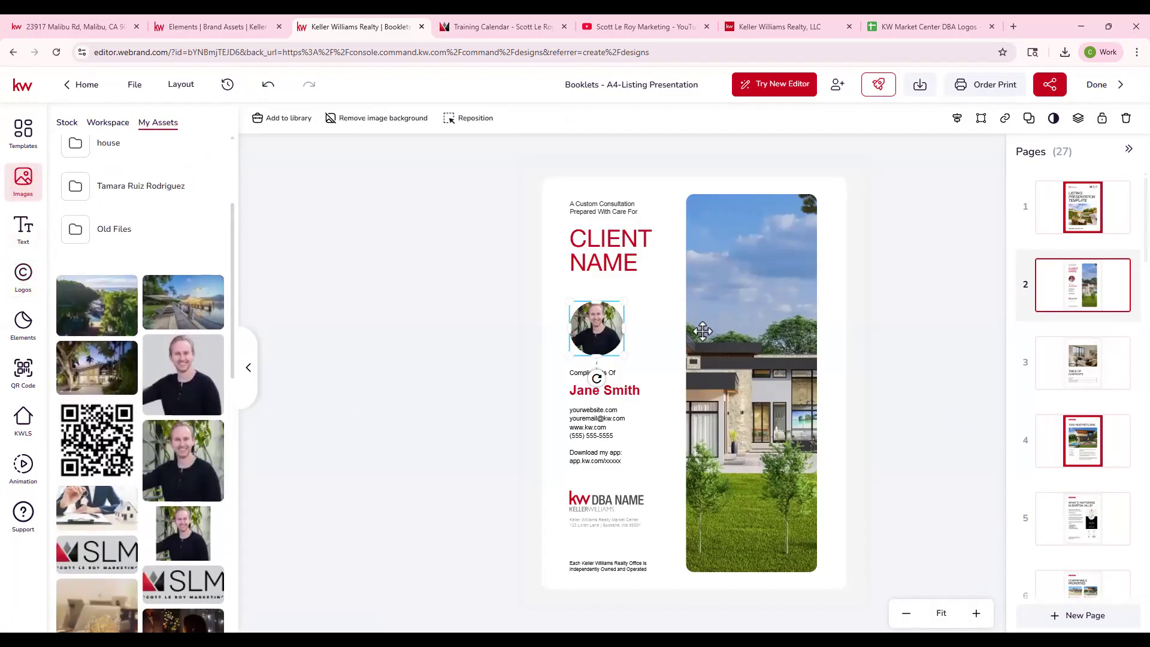
- Replace the sample name under "Compliments Of" with the agent's full name and return to the cover page
click(624, 392)
double_click(624, 393)
drag(632, 393, 552, 388)
click(645, 393)
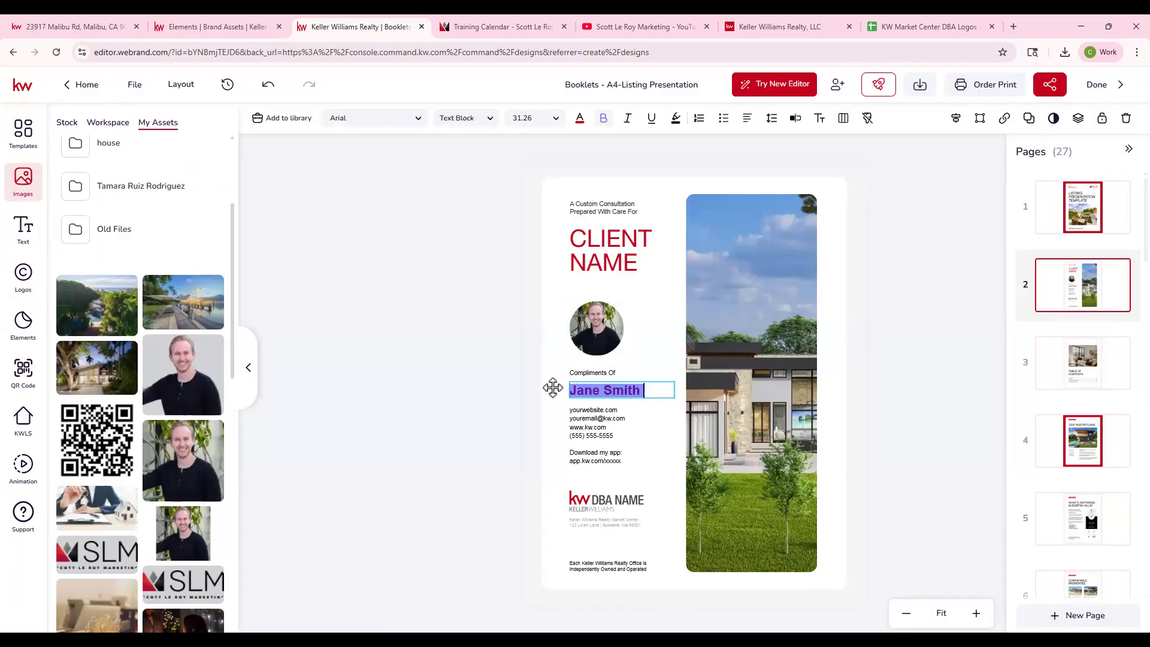
text(Scott Le ROy)
key(BackSpace)
key(BackSpace)
text(oy)
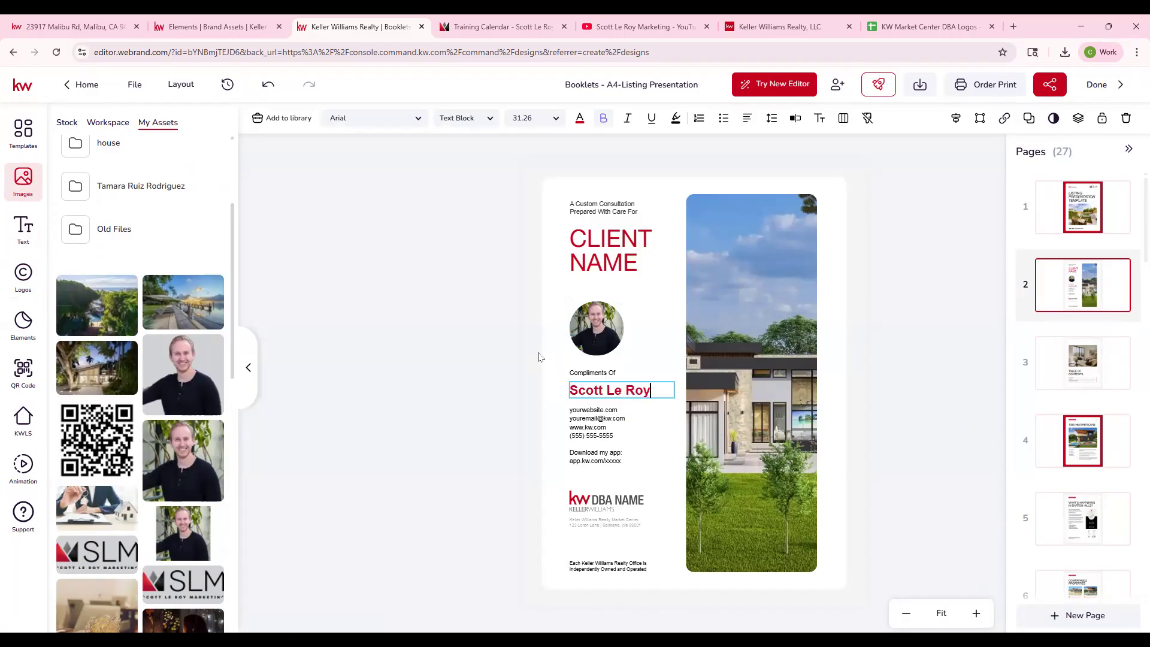
click(602, 395)
click(1061, 215)
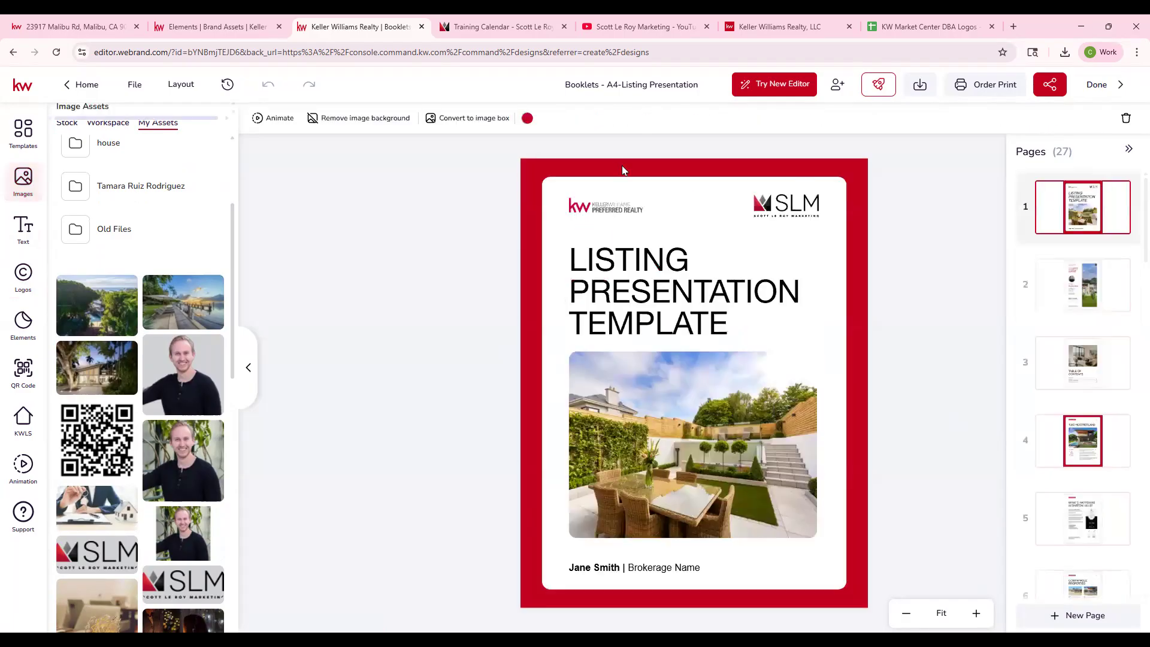
- Recolor the cover page's red border with the green from the 9/18 Print palette
click(527, 118)
click(593, 150)
click(595, 167)
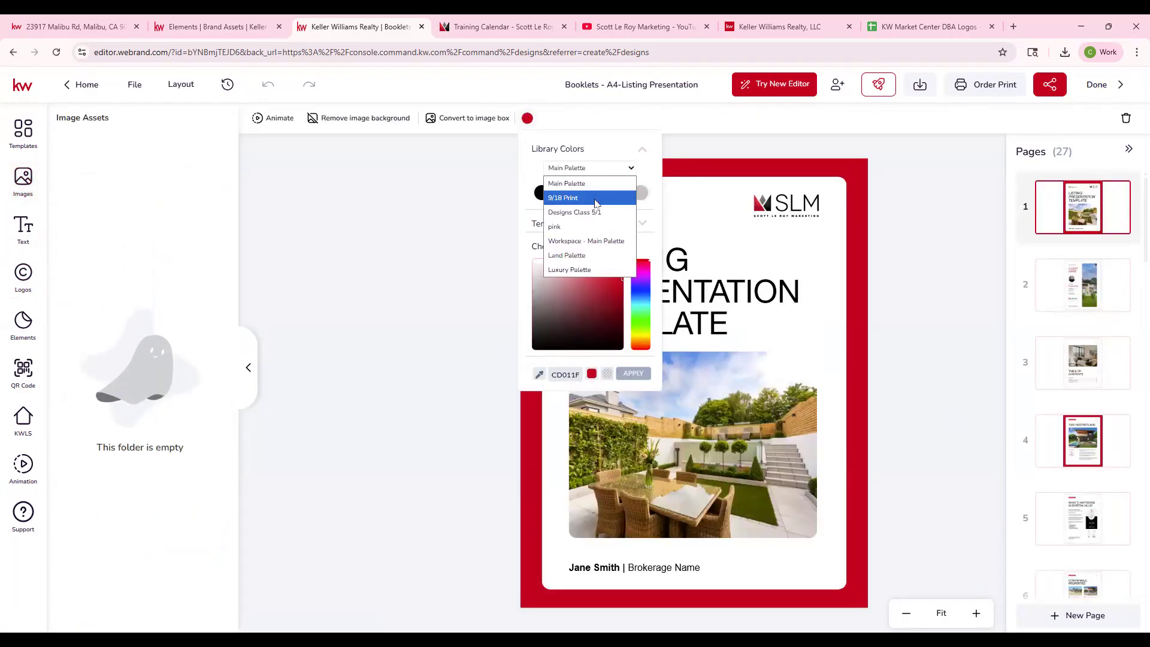
click(596, 198)
click(600, 193)
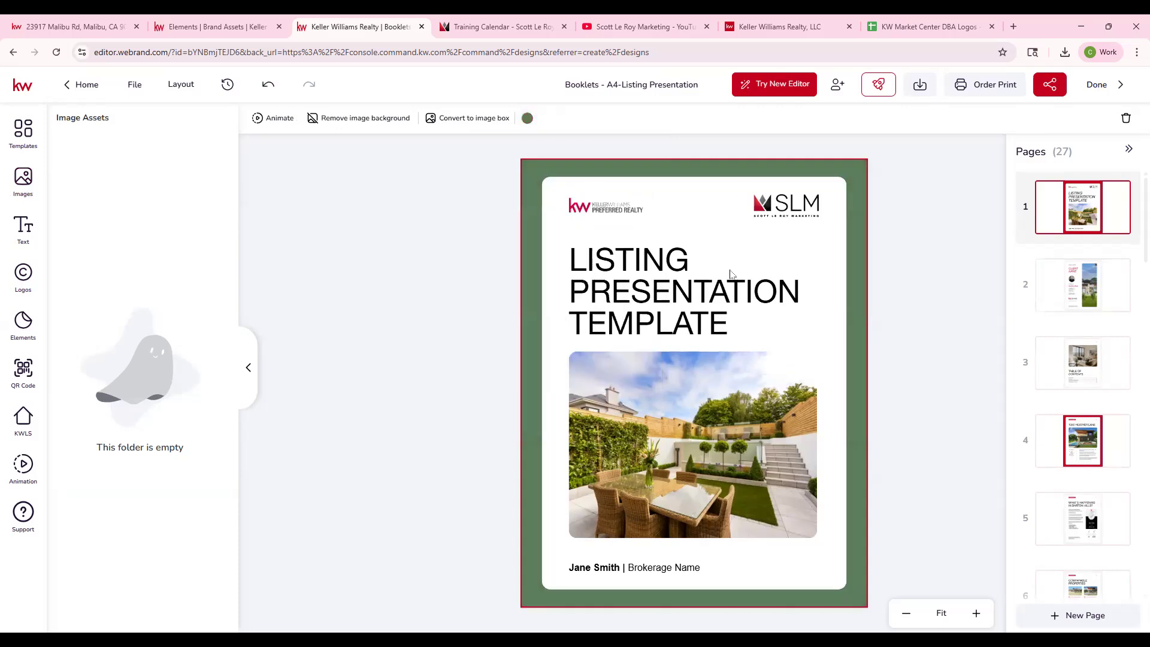
click(423, 218)
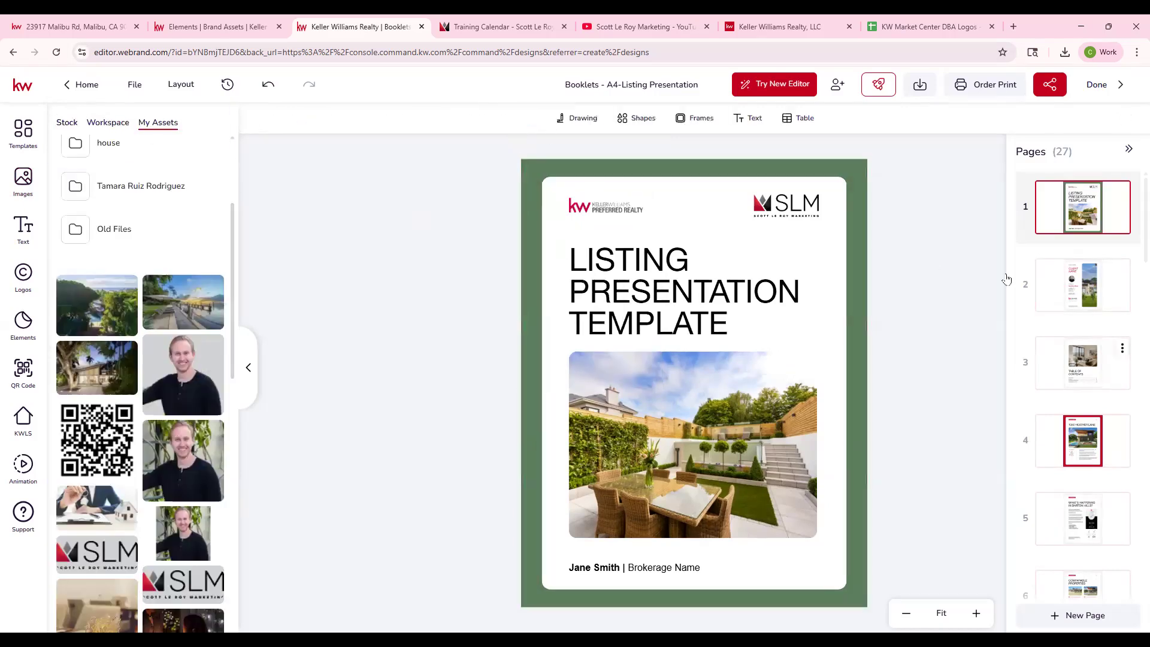
- Recolor the "CLIENT NAME" title on page 2 in the same green as the cover border
click(1087, 287)
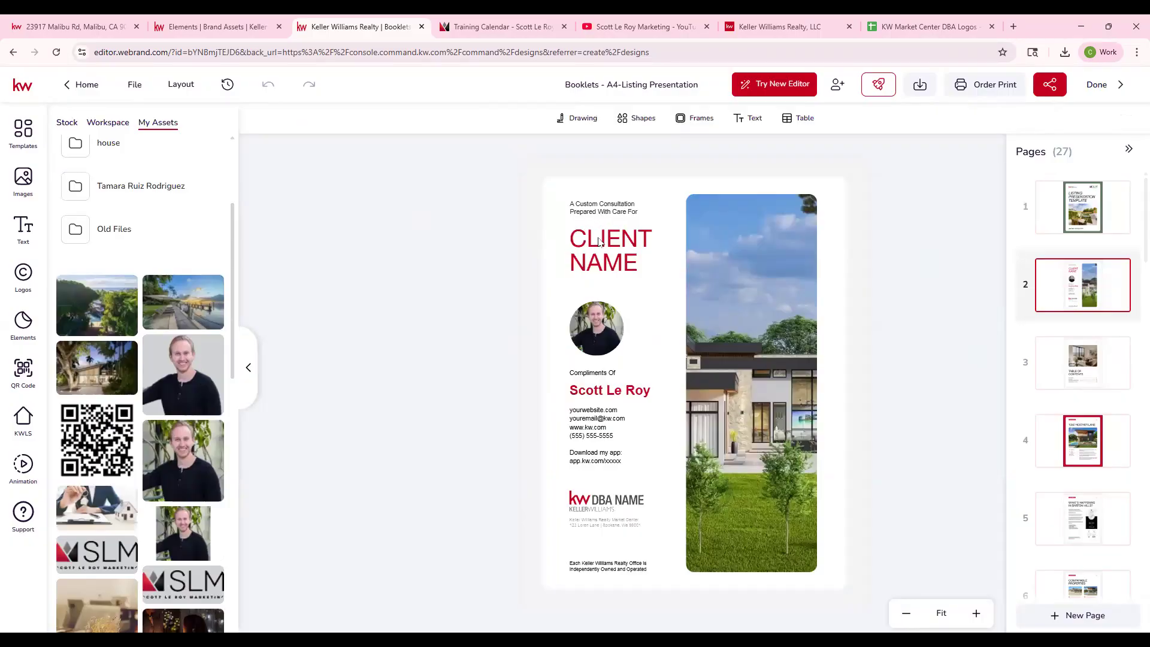
click(599, 241)
click(579, 118)
click(654, 192)
click(685, 373)
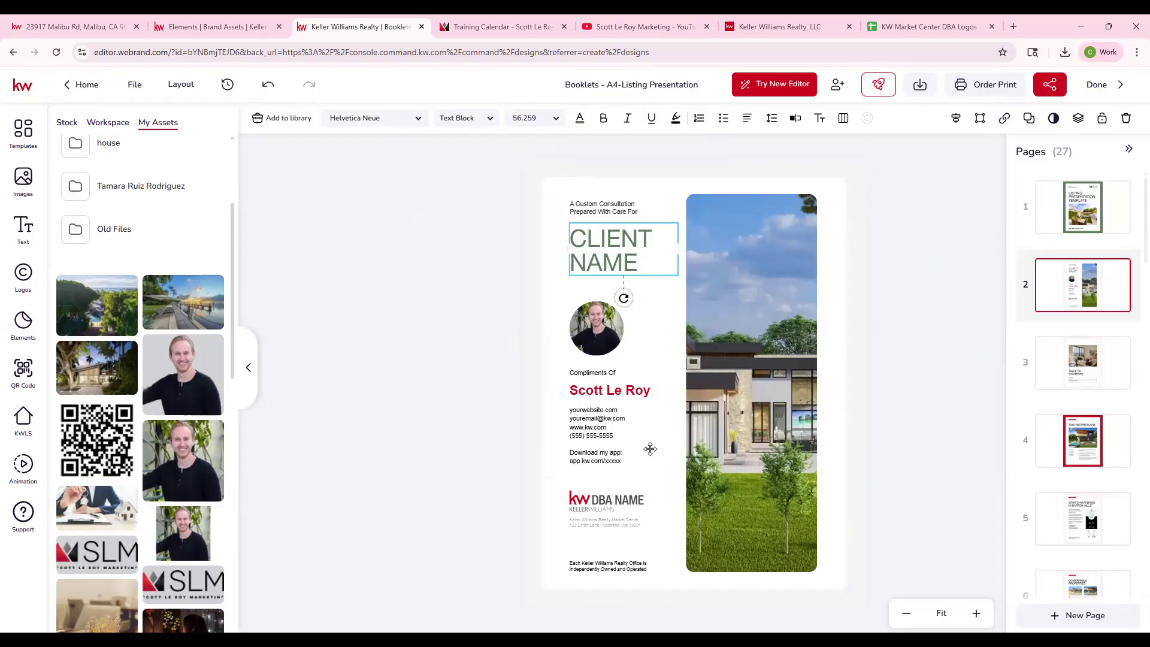
- Delete the "Download my app" line and its app link from the contact details on the client name page
click(603, 423)
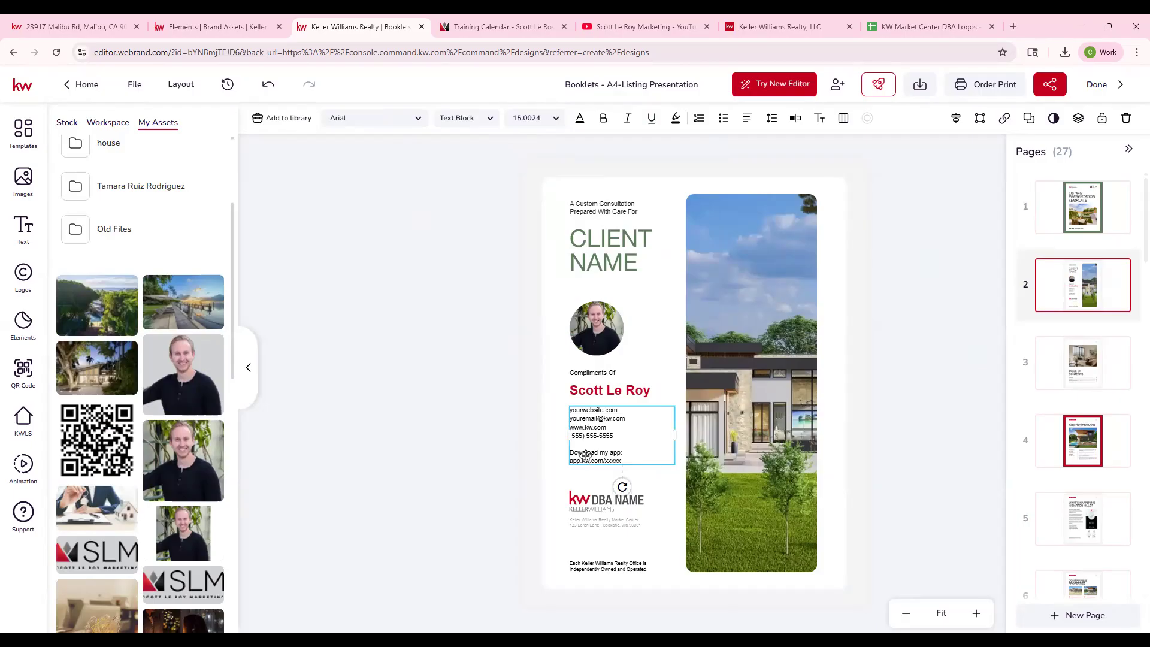
double_click(597, 458)
click(628, 455)
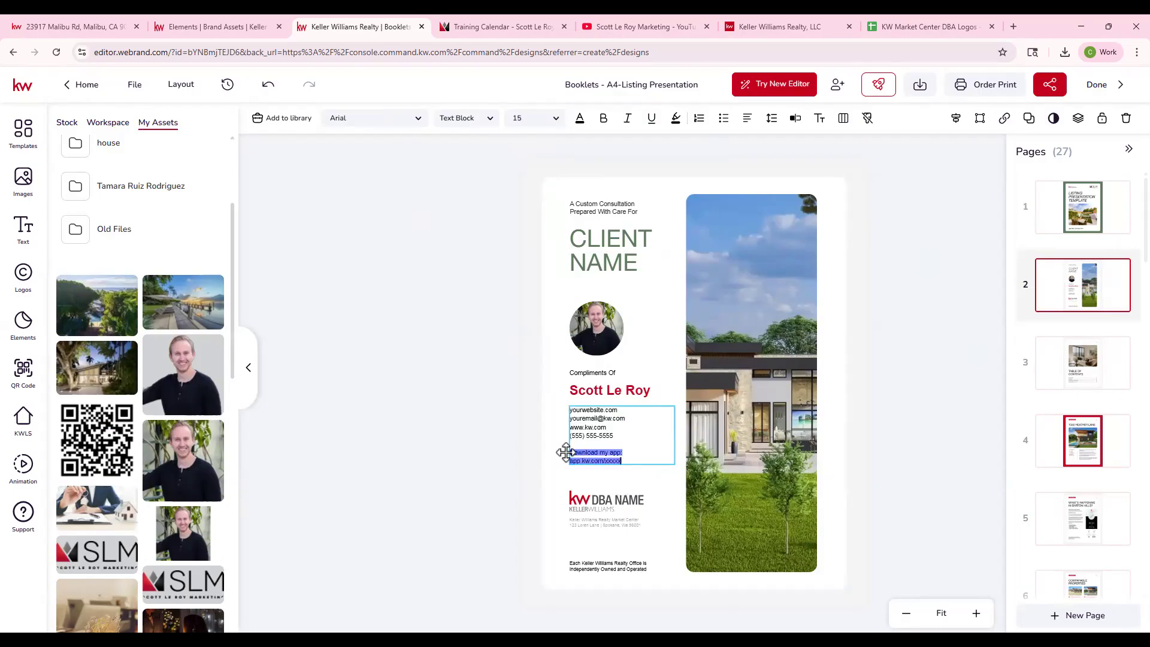
key(BackSpace)
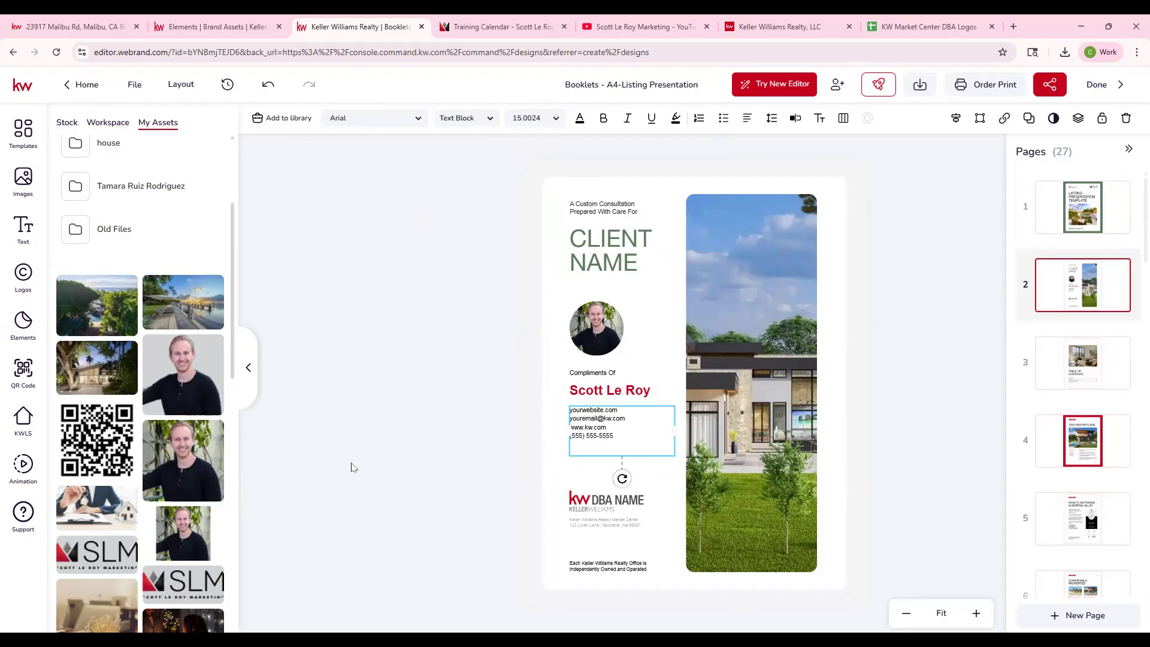
click(351, 467)
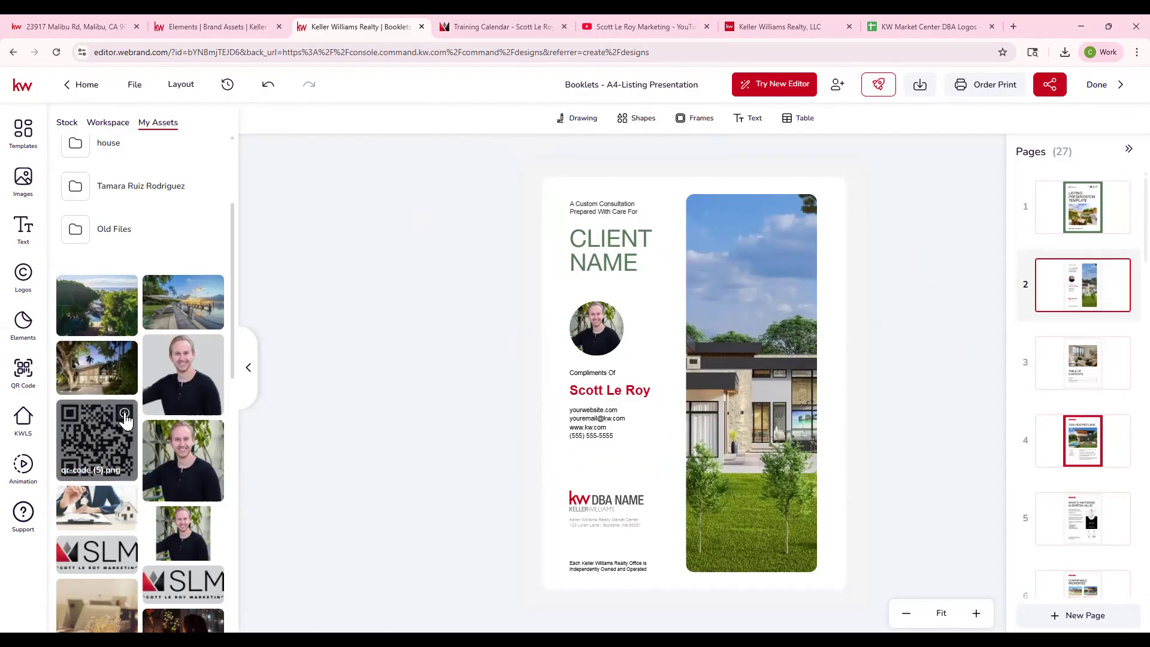
- Add the QR code from the personal image assets and shrink it to fit between the contact details and the logo
click(125, 419)
drag(866, 210, 602, 398)
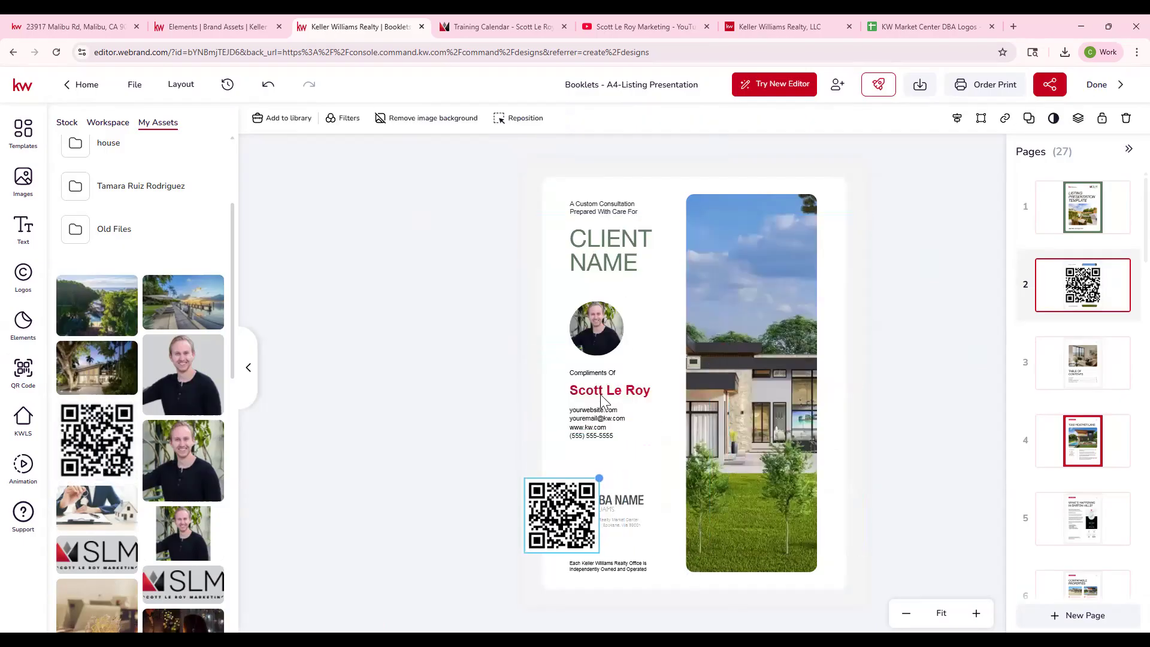
drag(569, 503, 610, 465)
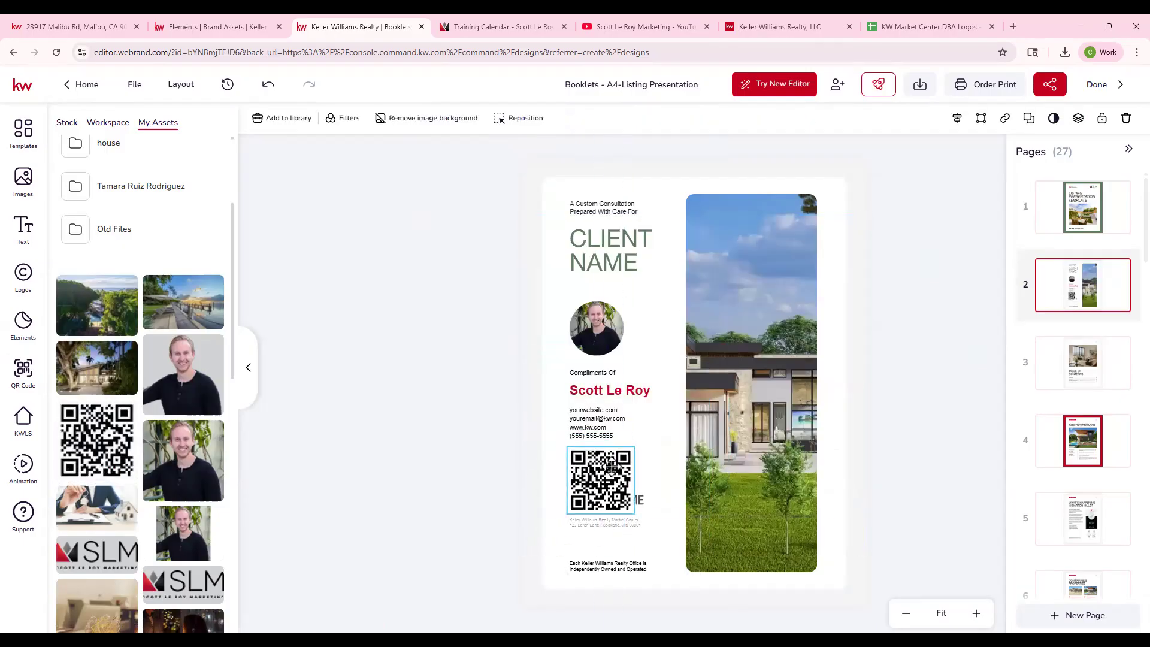
drag(567, 512, 596, 464)
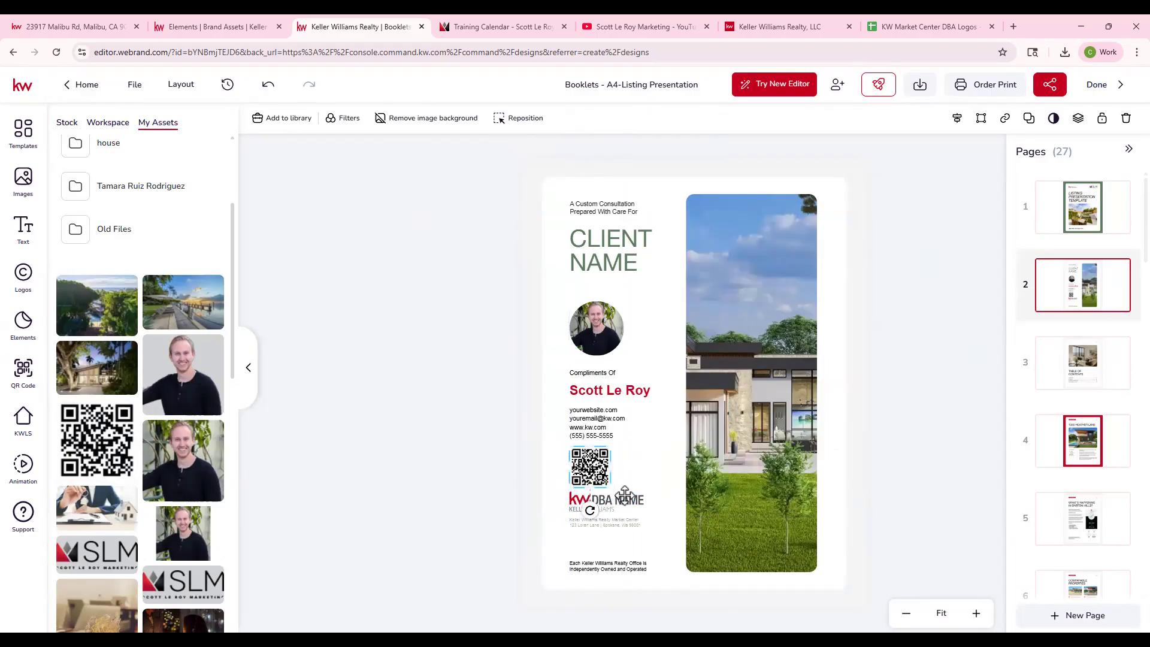
- Replace the "DBA NAME" placeholder logo on the client name page with the SLM logo and check it up close
click(624, 497)
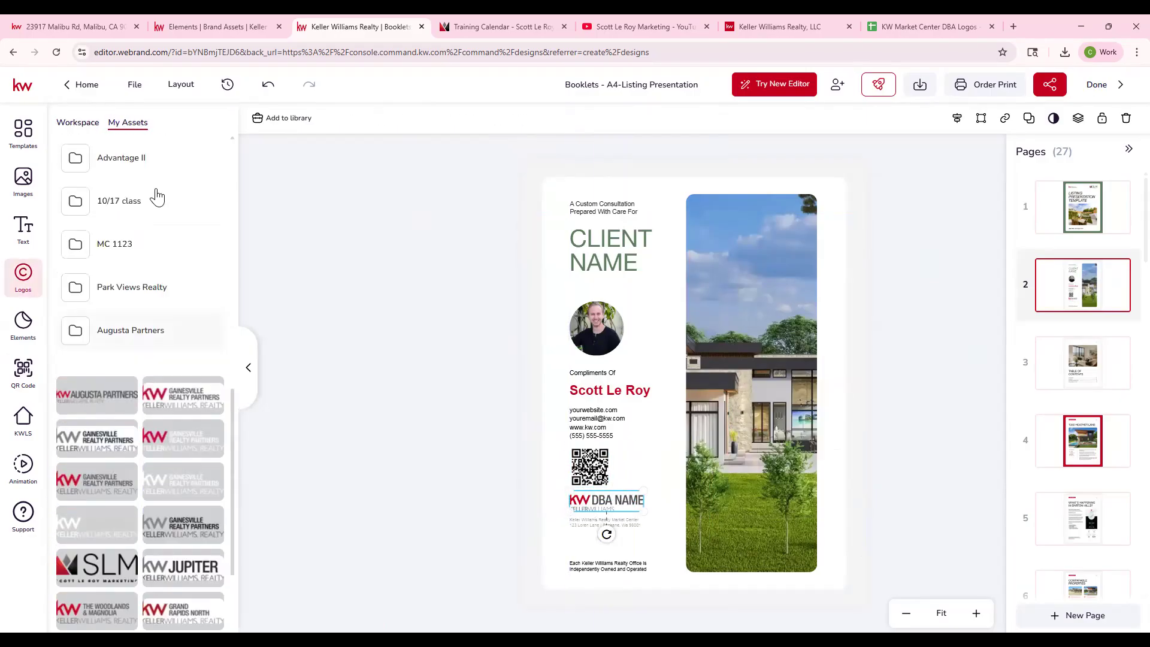
scroll(135, 205, up, 11)
scroll(144, 240, down, 12)
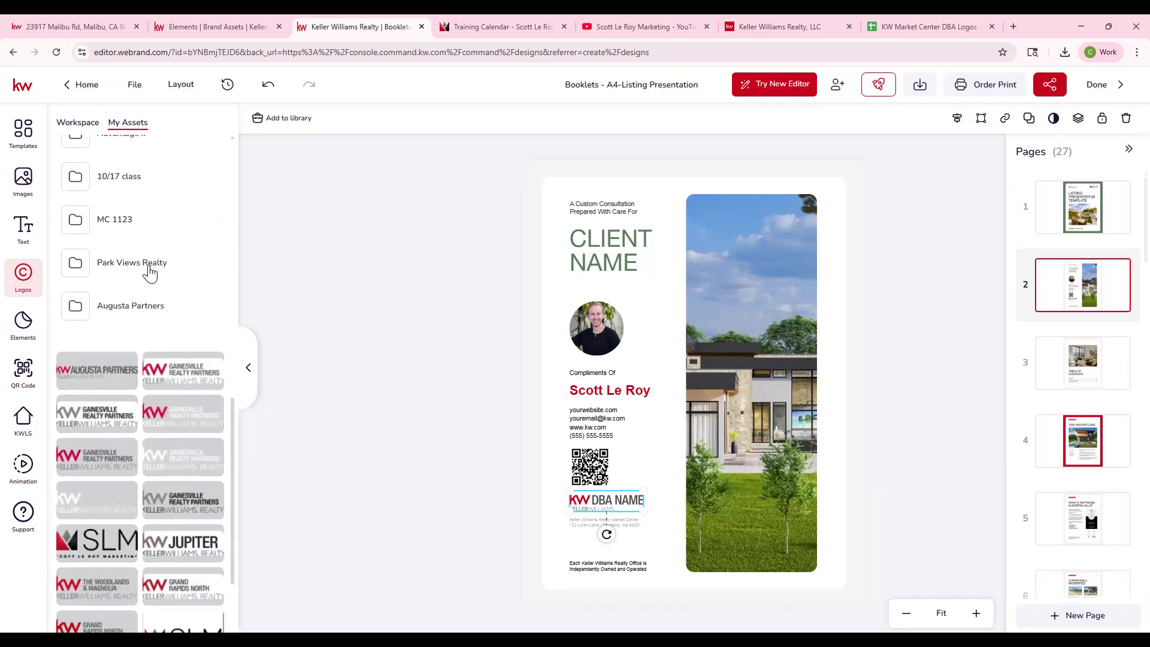
scroll(150, 272, down, 3)
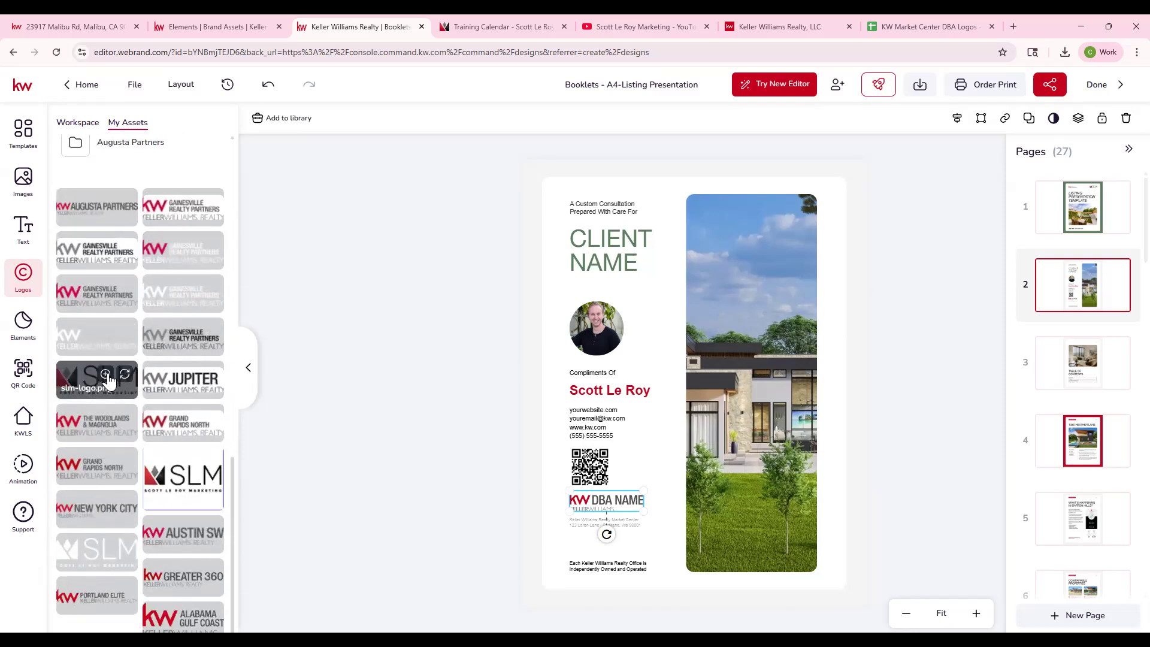
click(108, 379)
key(Delete)
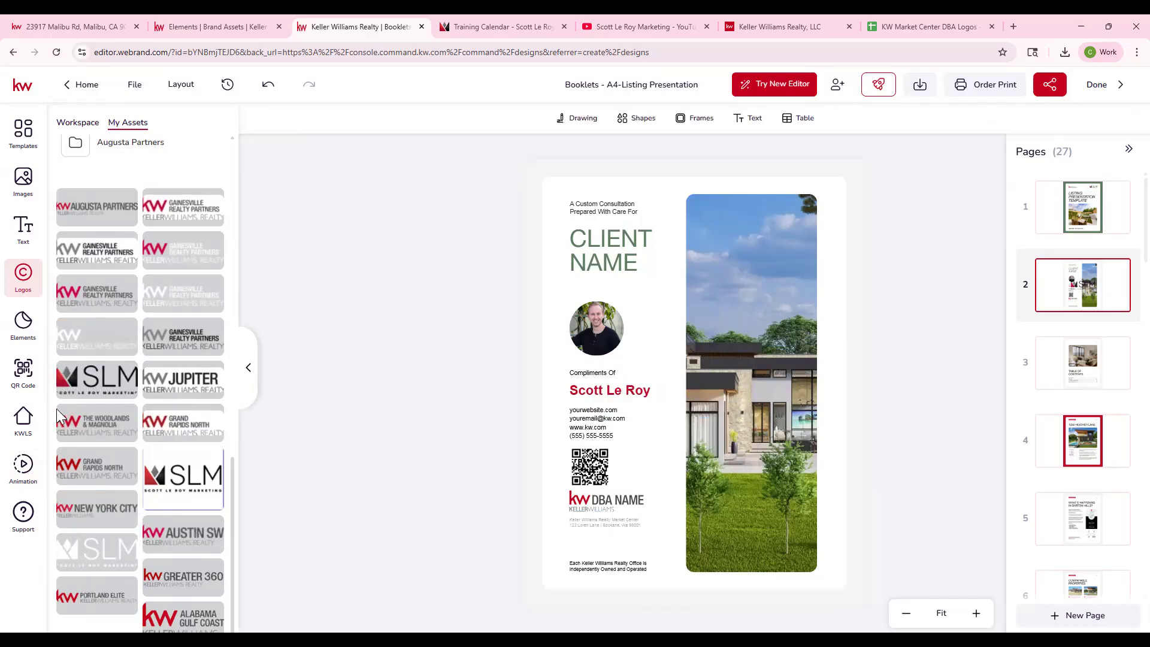
click(606, 500)
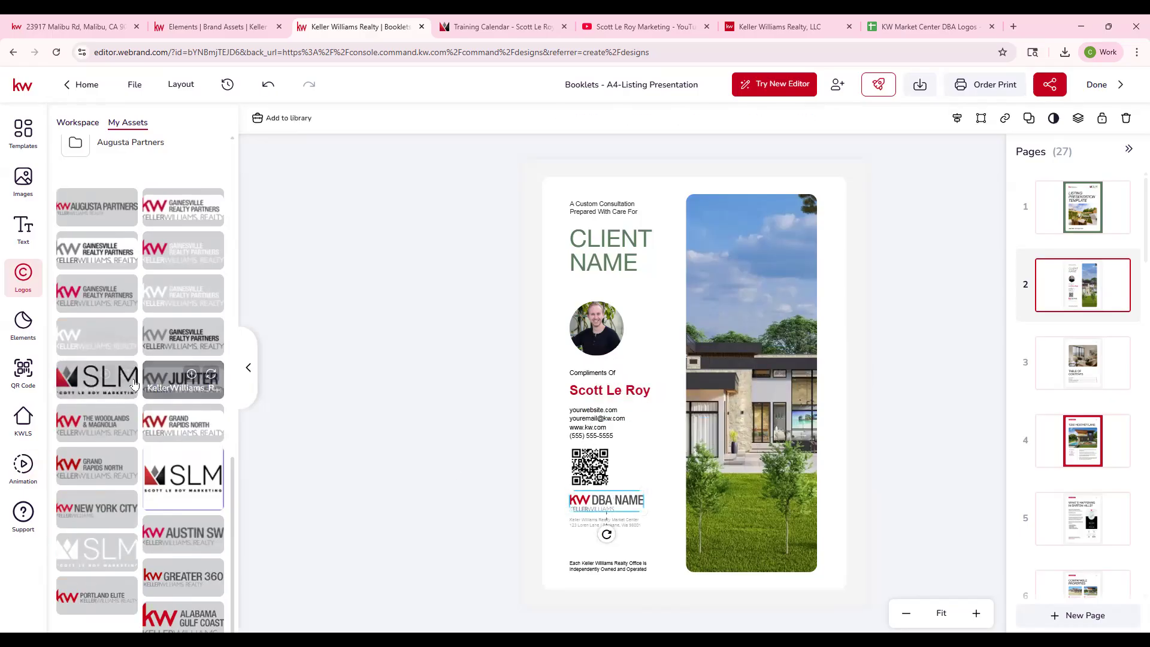
click(125, 375)
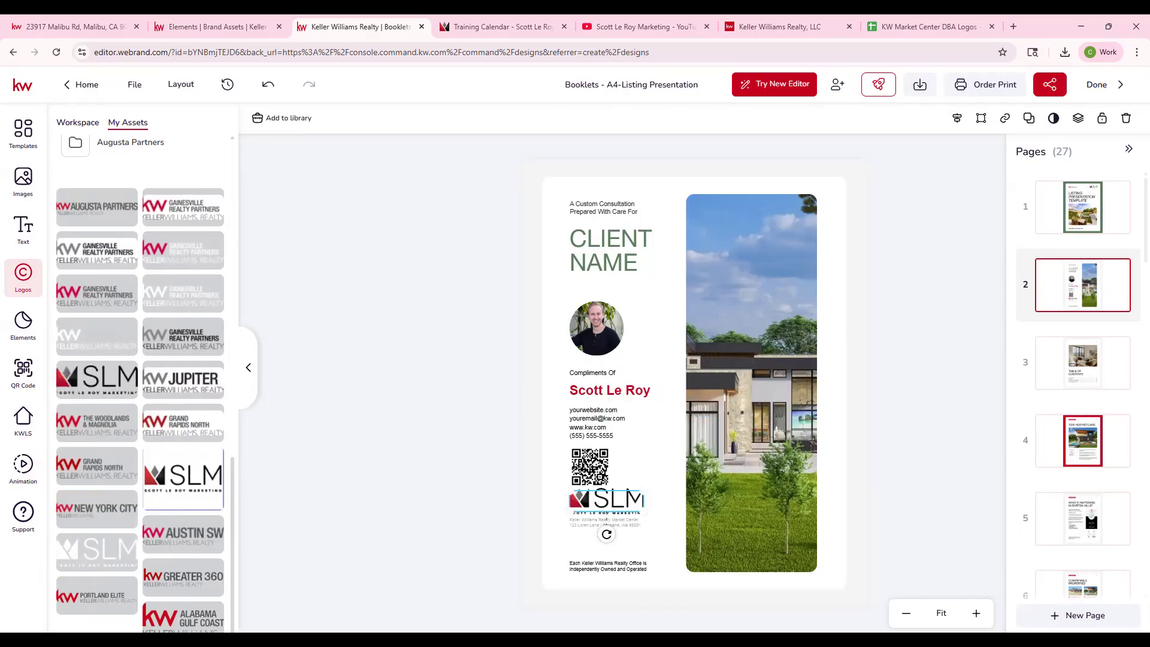
click(976, 613)
scroll(794, 406, down, 2)
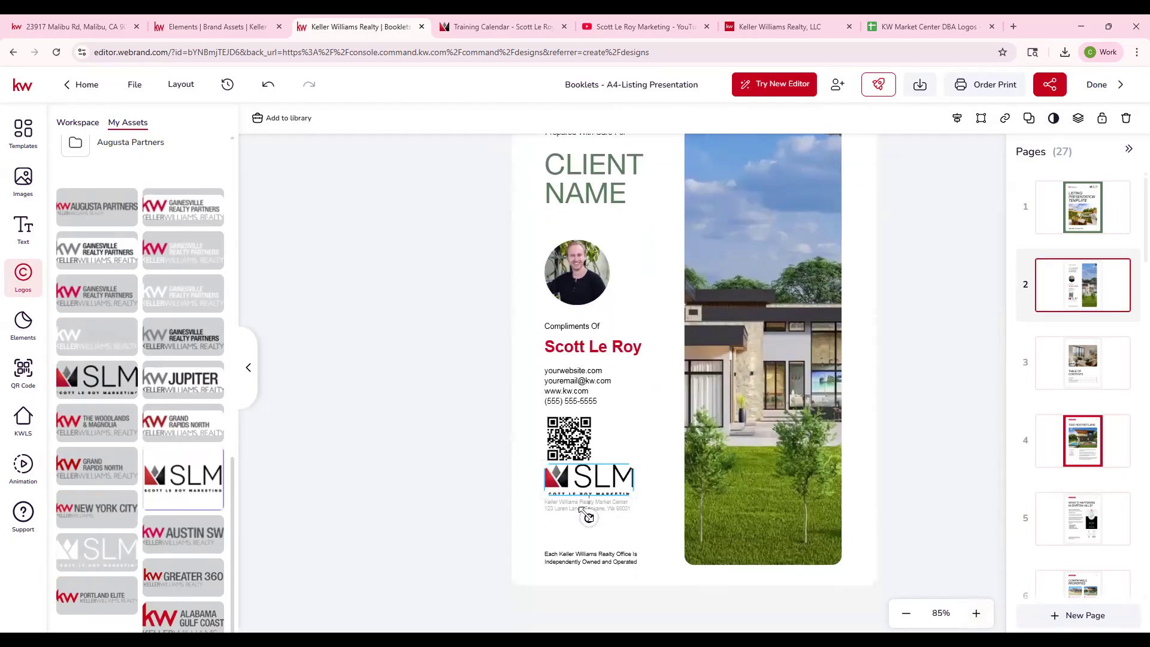
click(734, 357)
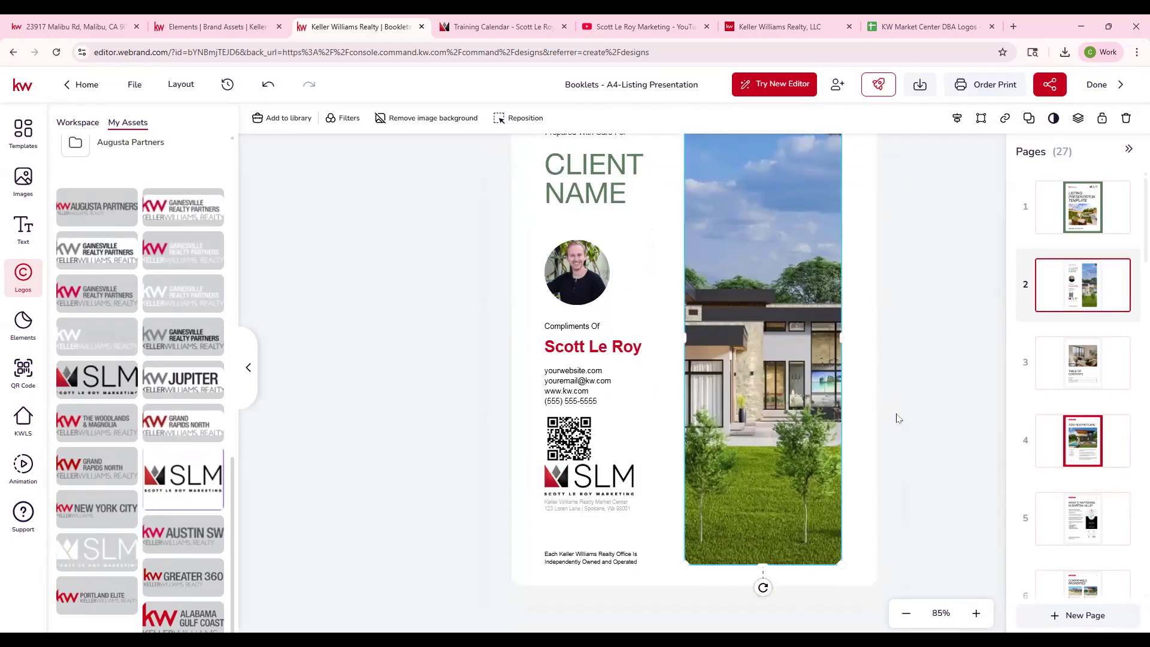
- Review the table of contents, property and neighborhood market pages, including the app link and the Barton Hills snapshot
click(1072, 370)
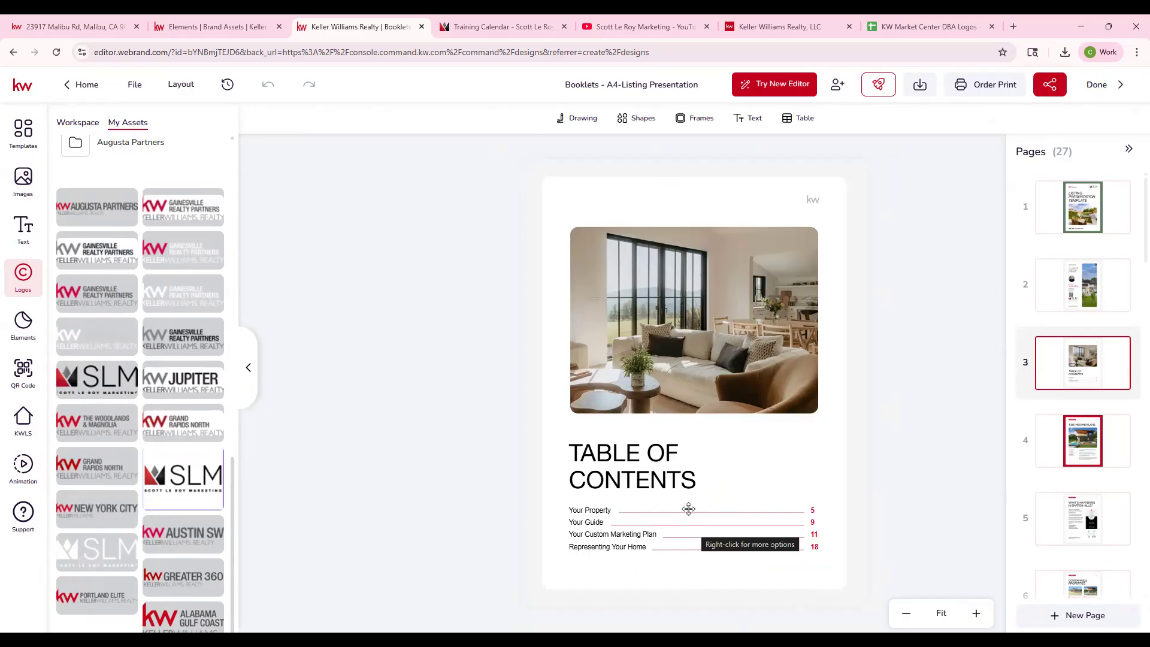
click(1072, 443)
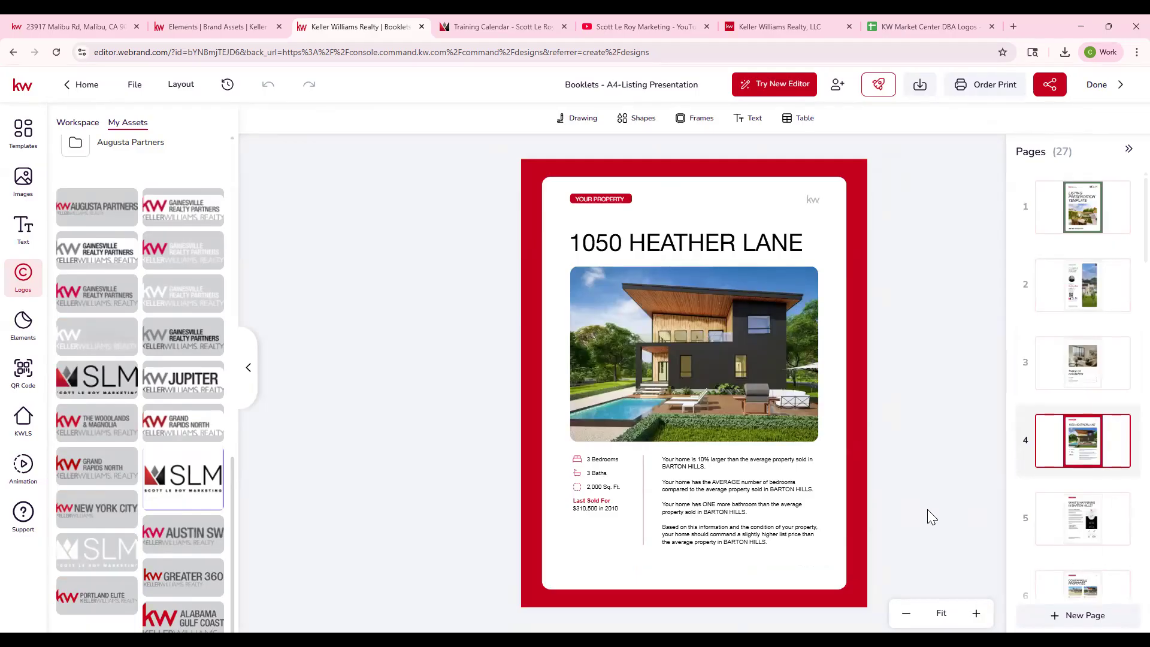
click(1080, 520)
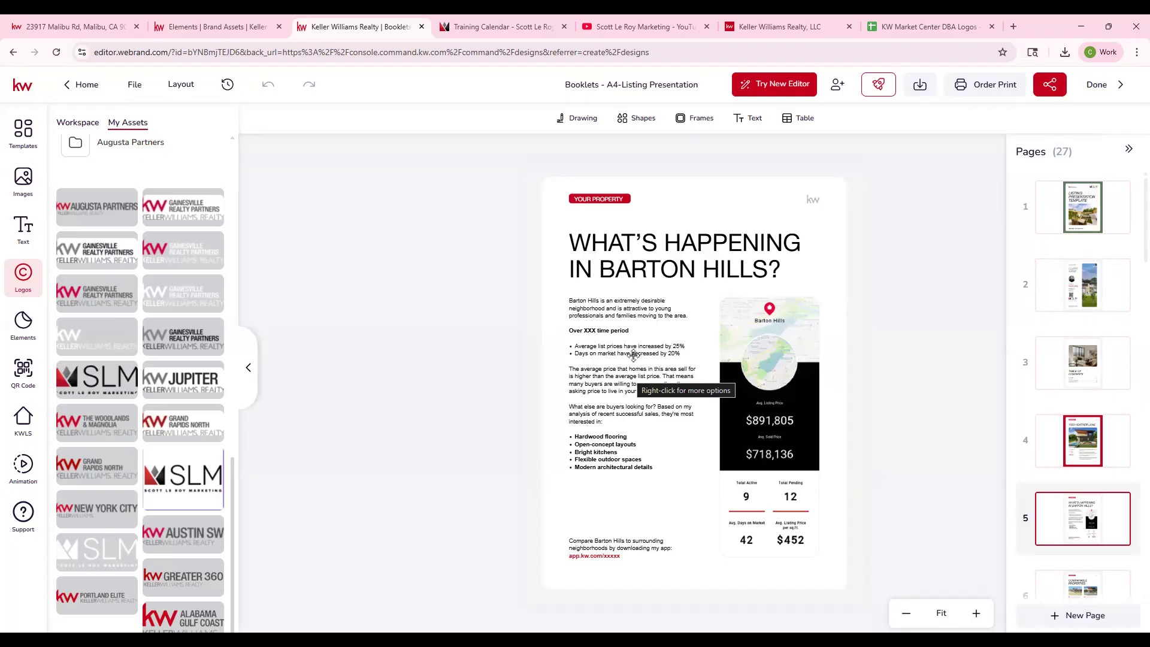
click(599, 556)
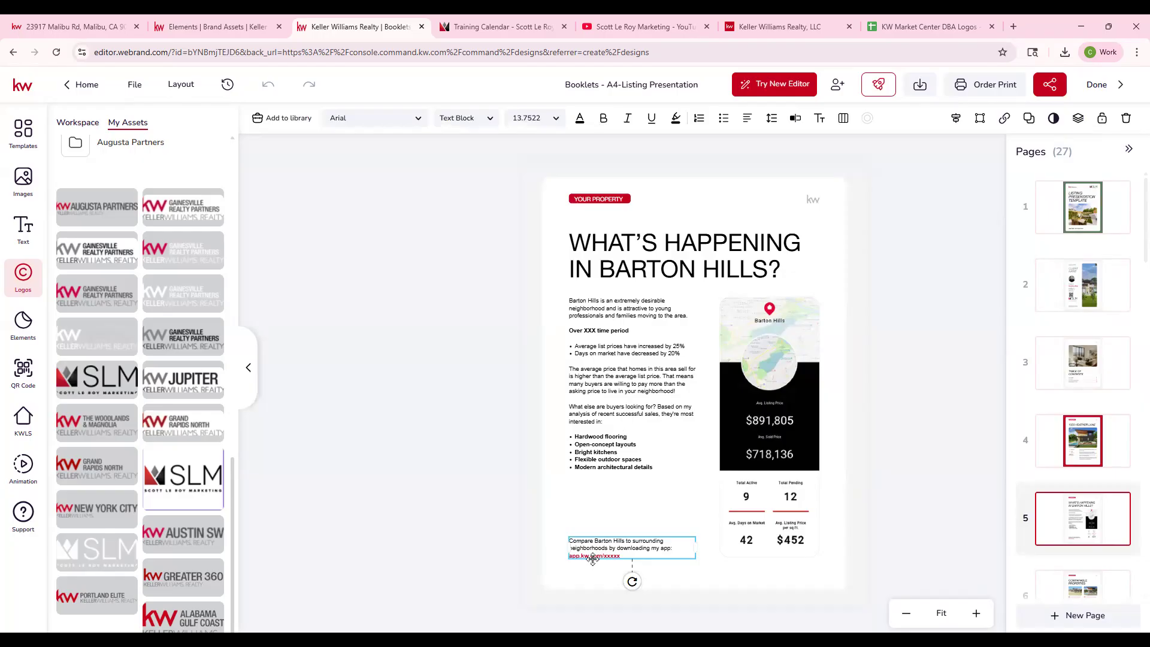
click(747, 410)
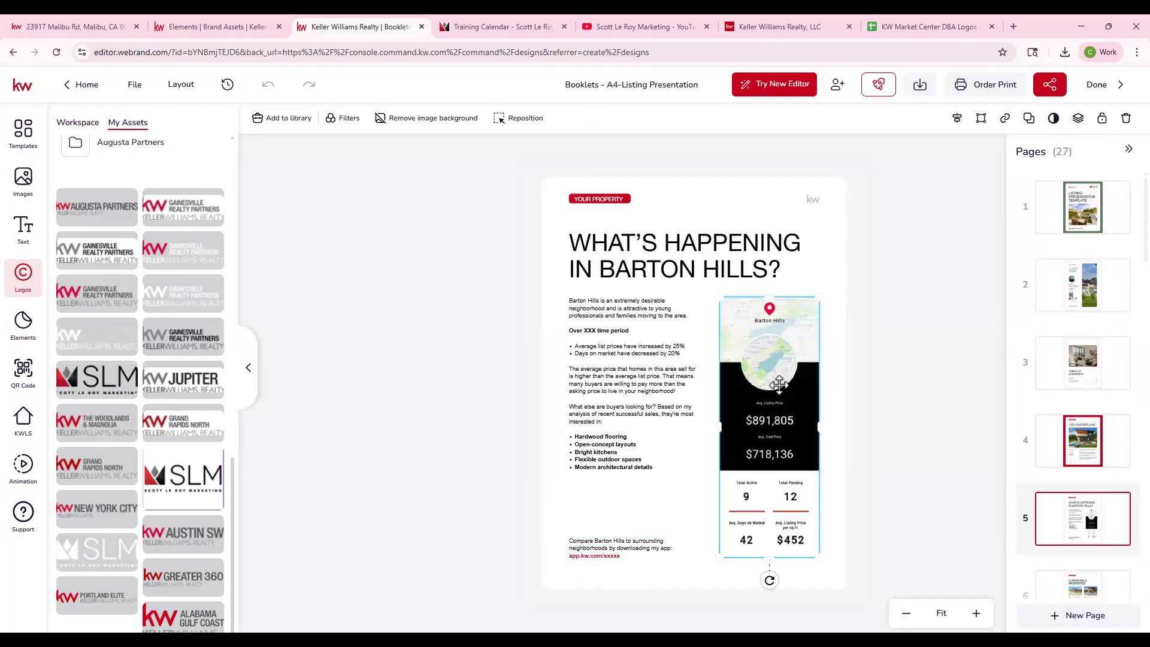
- Open the KWLS snapshots, look up the Malibu listing's postal code on its web page, and close the Brand Assets tab
click(27, 427)
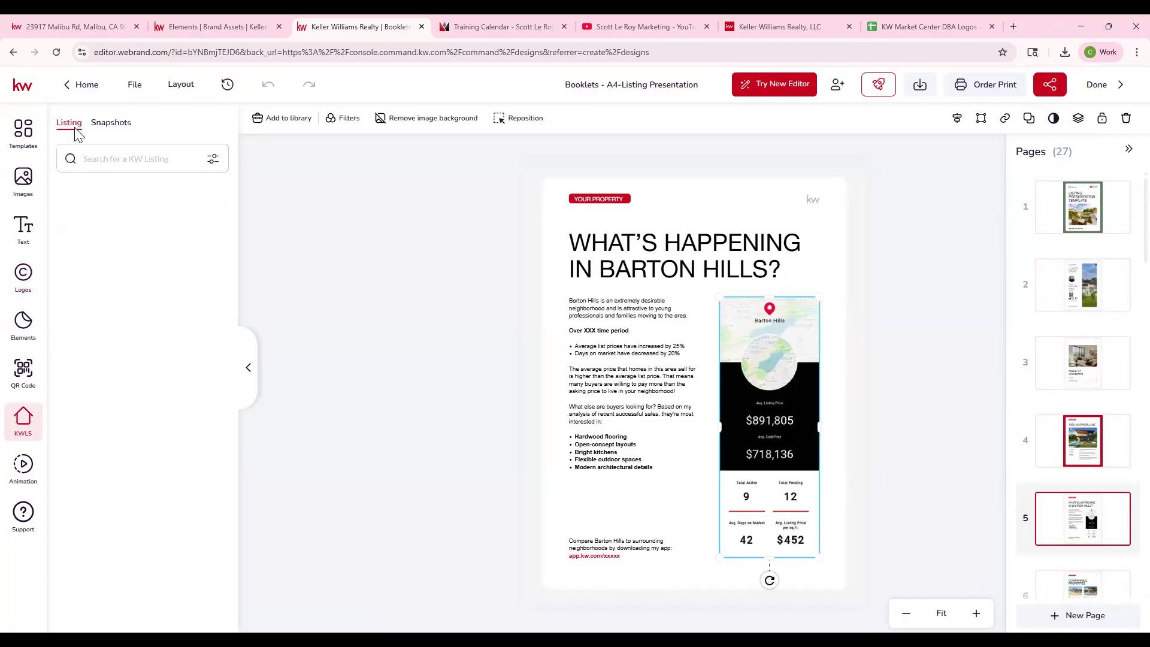
click(120, 127)
click(45, 25)
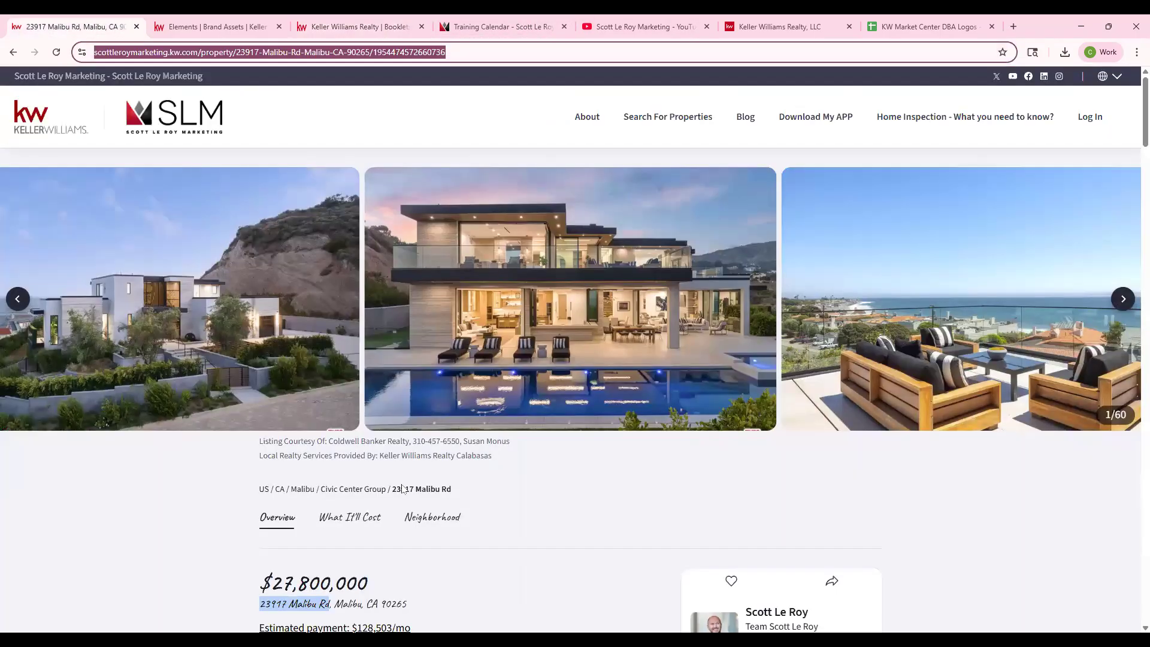
scroll(384, 557, down, 2)
double_click(393, 484)
click(240, 25)
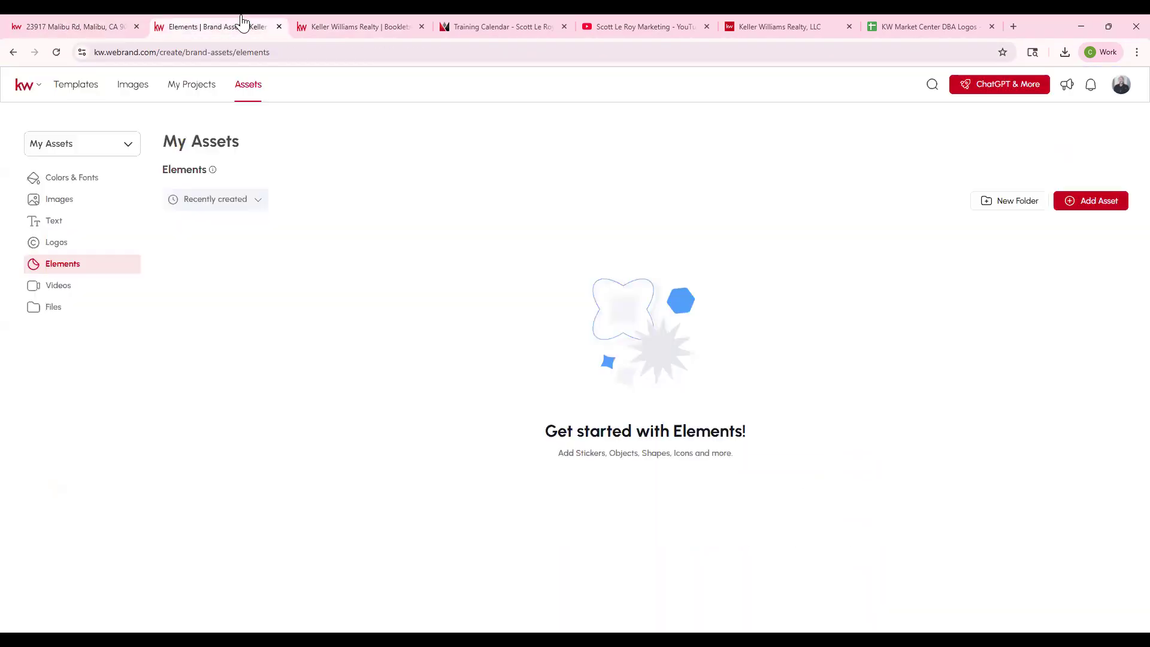
click(330, 29)
click(234, 19)
click(279, 27)
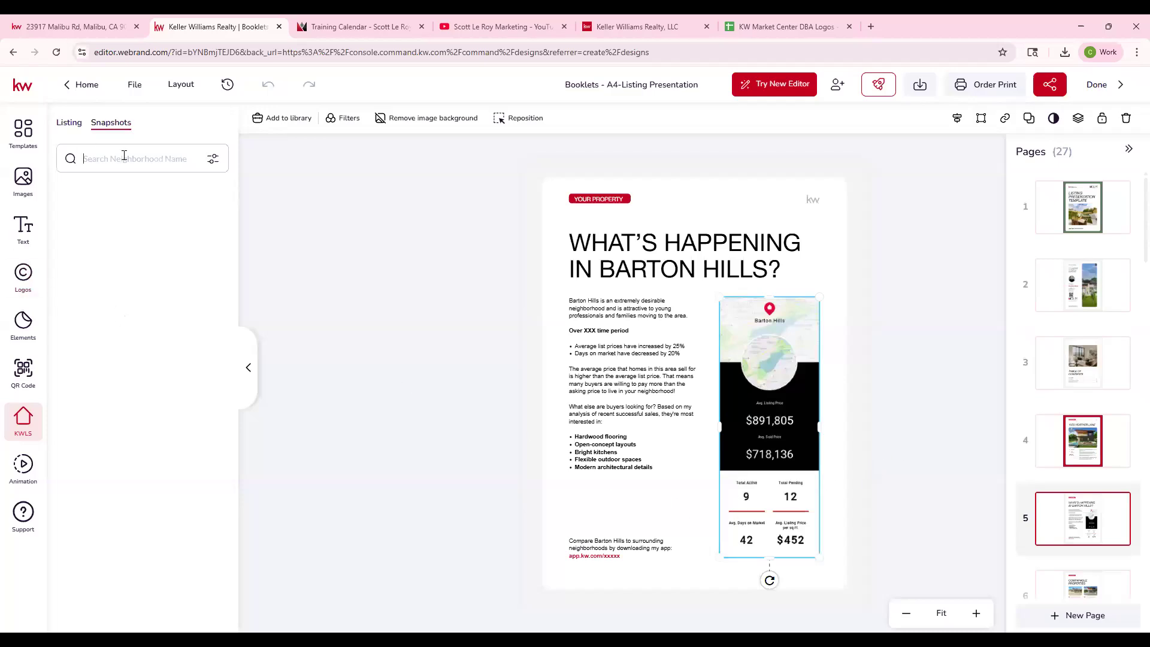
- Search the snapshots by postal code 90265 and replace the Barton Hills snapshot with the vertical 90265 one
text(90265)
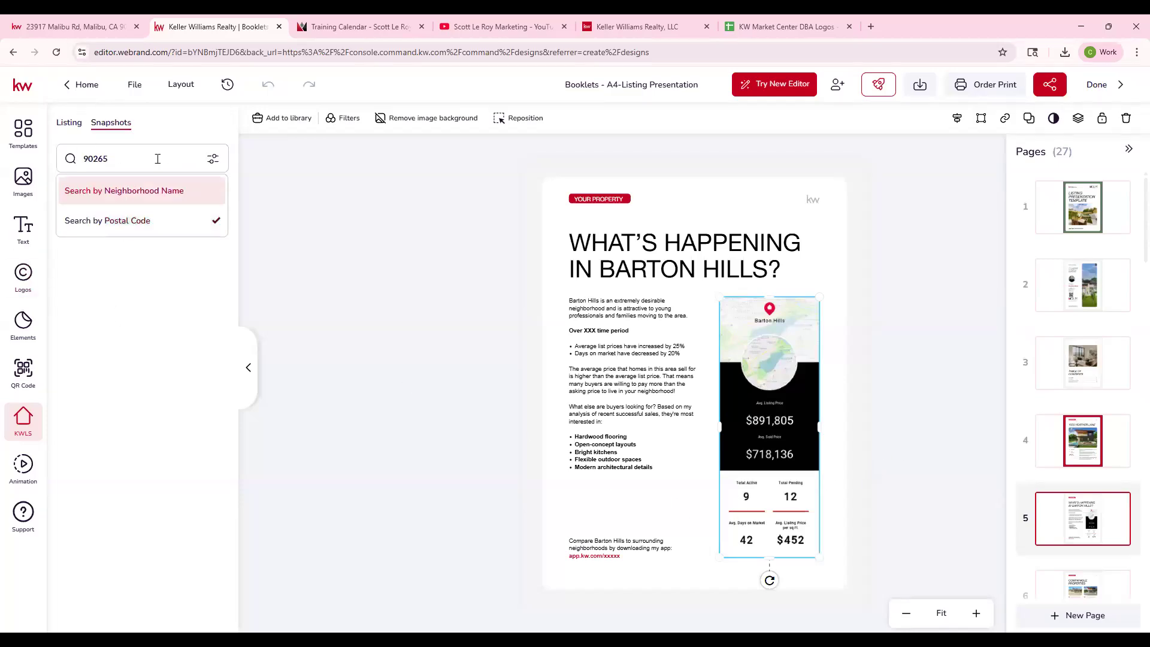
click(156, 148)
key(Return)
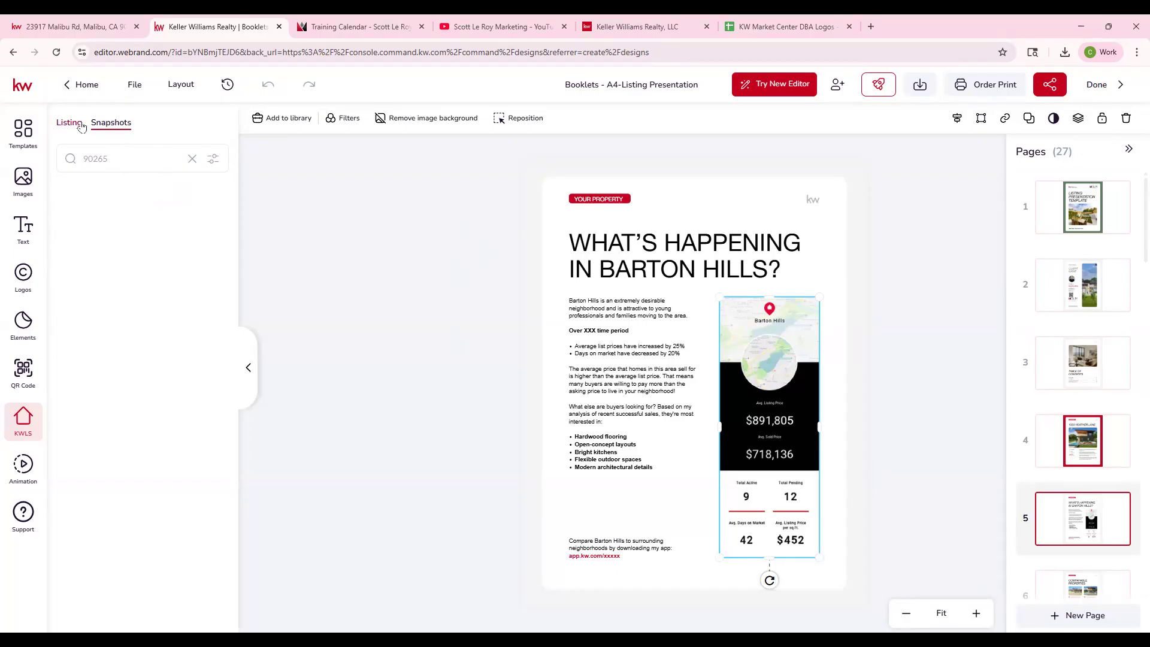
click(123, 157)
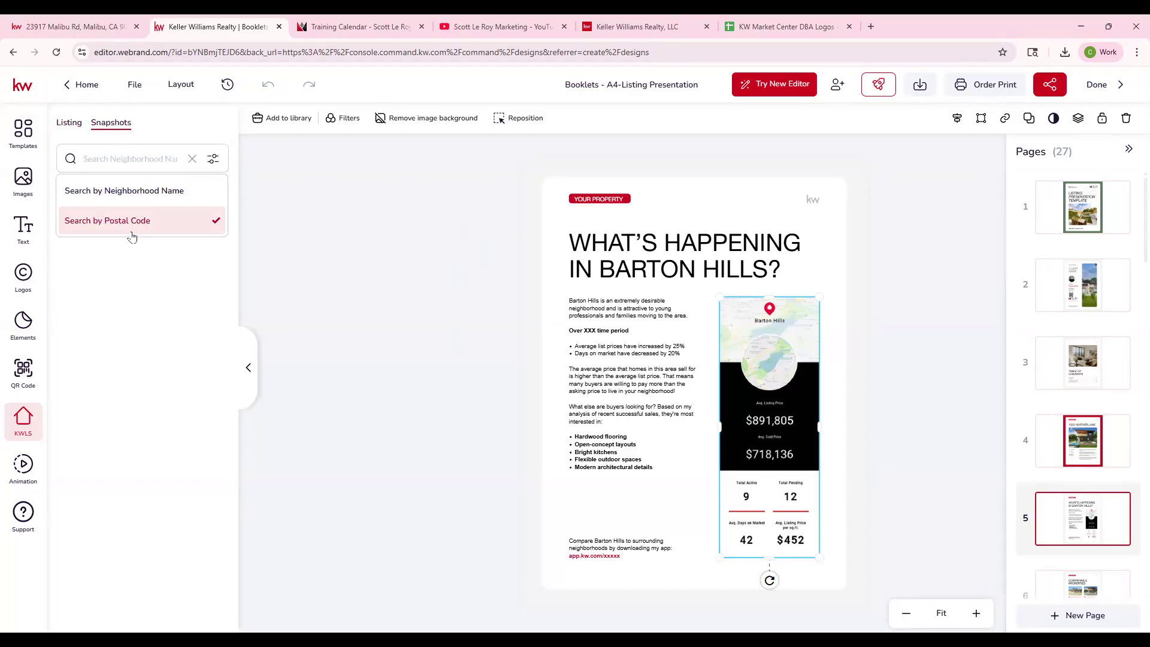
click(118, 156)
text(90265)
key(Return)
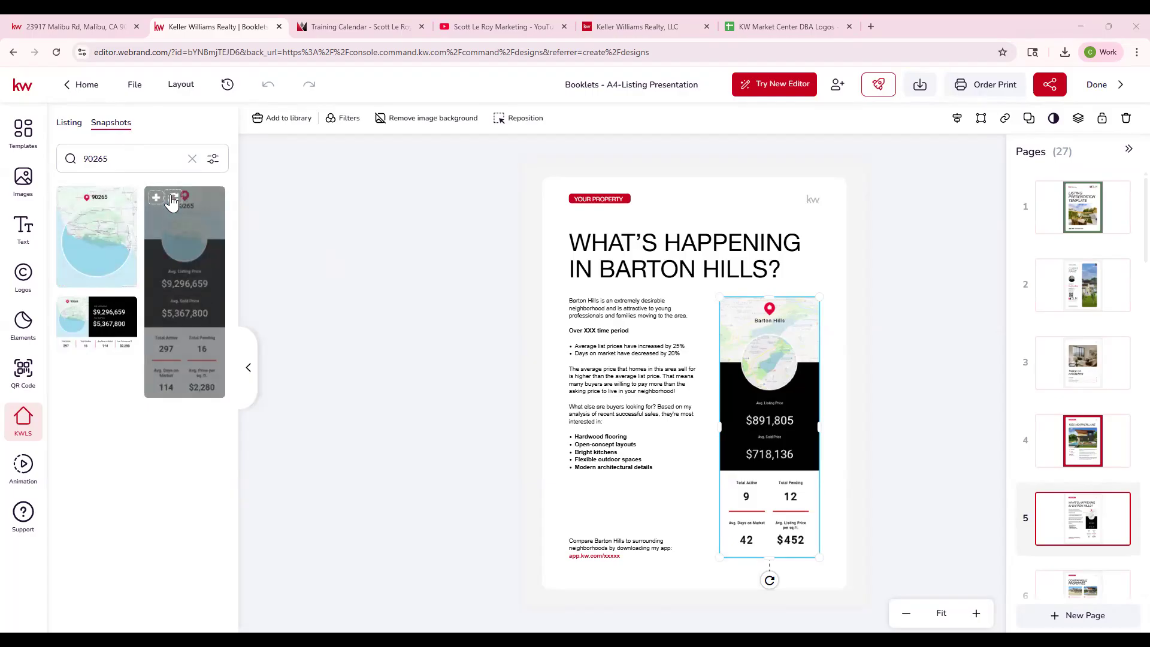
click(172, 201)
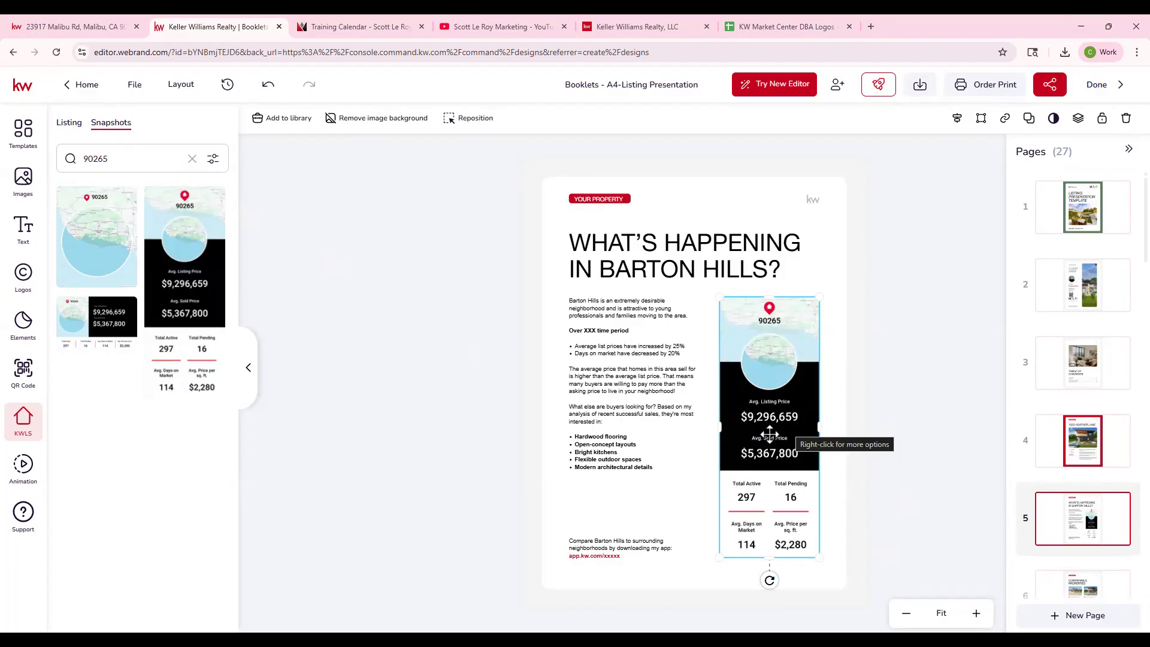
- Add the horizontal 90265 market snapshot to the neighborhood page
mouse_move(99, 319)
click(66, 307)
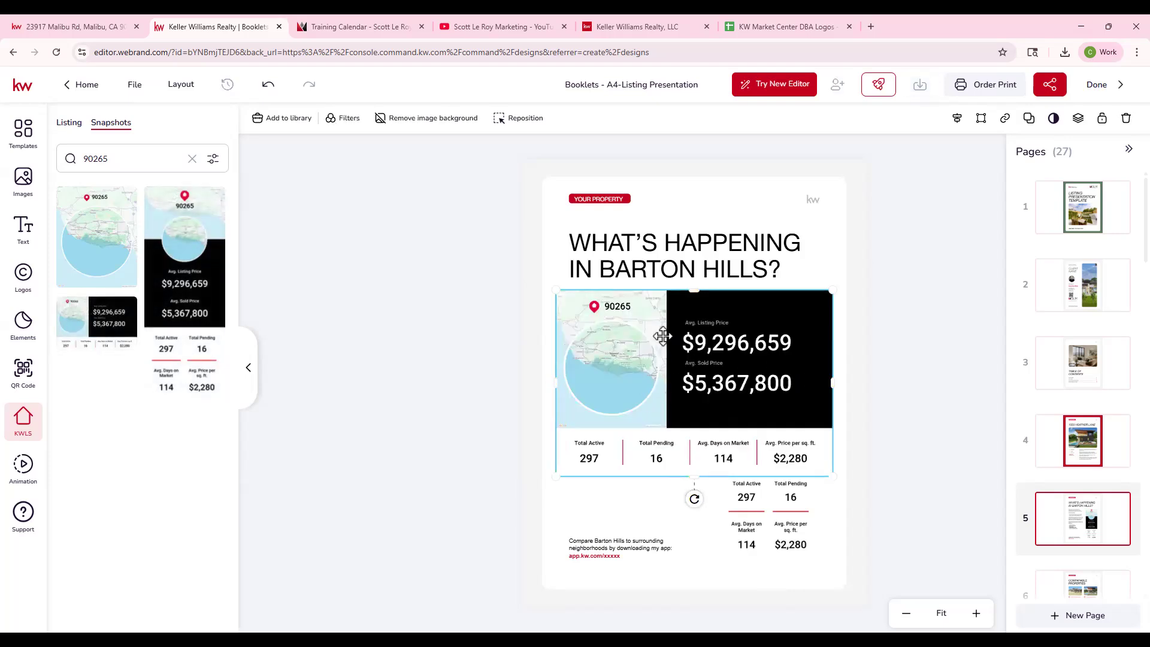
- Delete the horizontal 90265 snapshot from the neighborhood page
key(Delete)
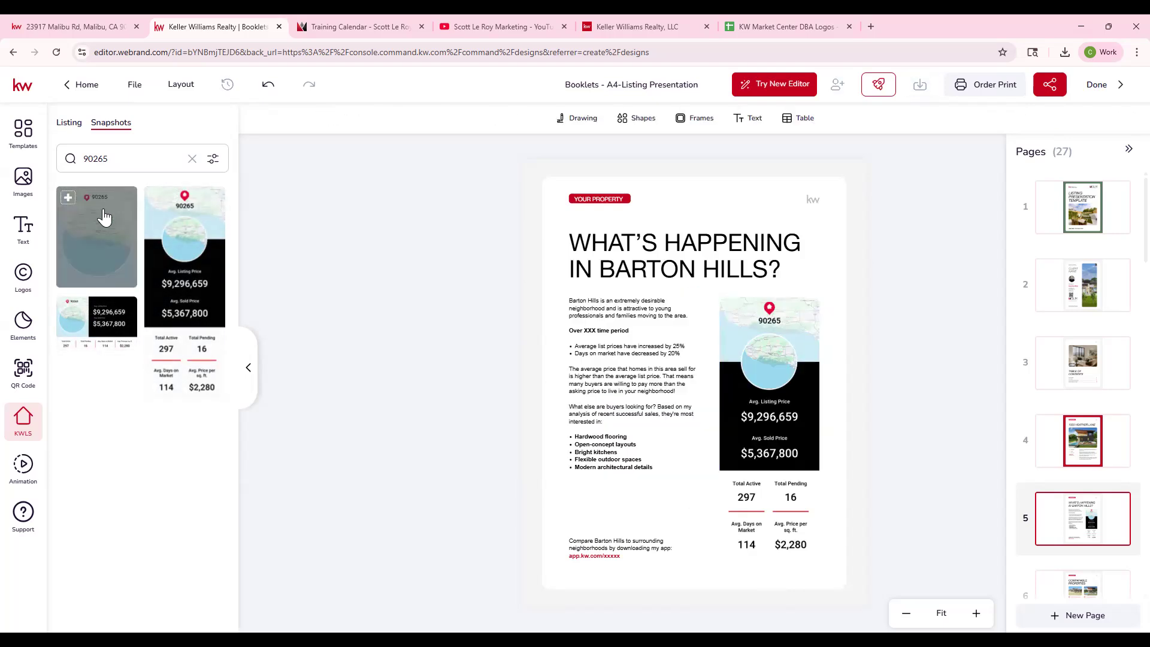
- Try the map-only 90265 snapshot scaled down over the vertical one, and remove it from the page
click(67, 196)
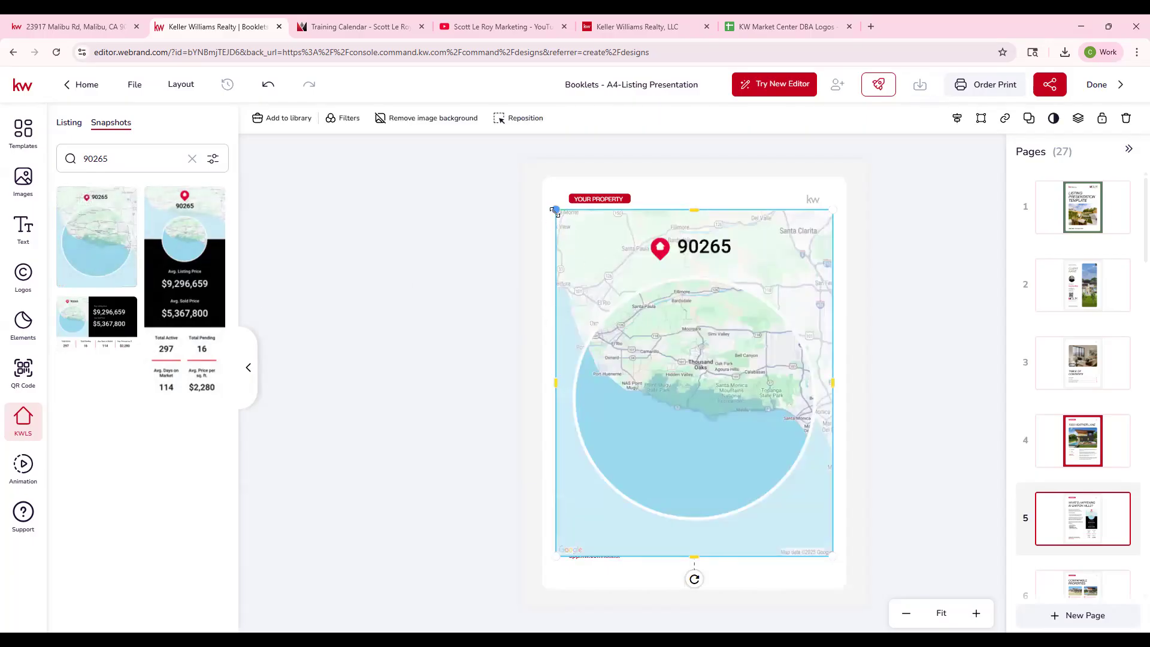
drag(557, 210, 724, 419)
drag(787, 546, 781, 421)
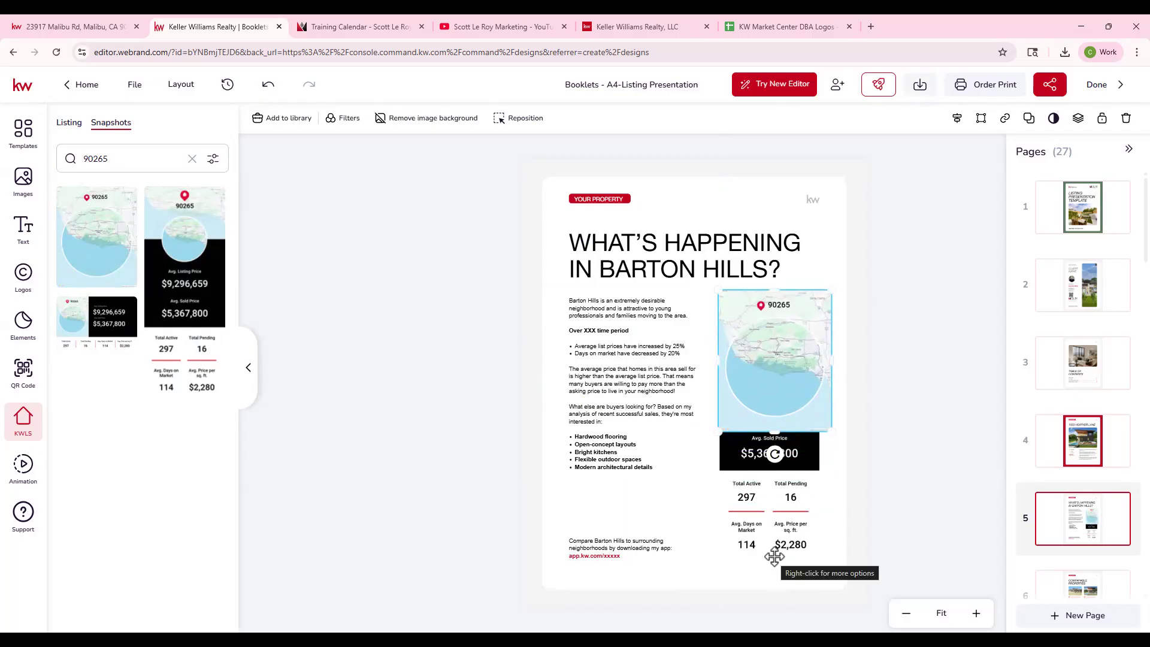
key(Delete)
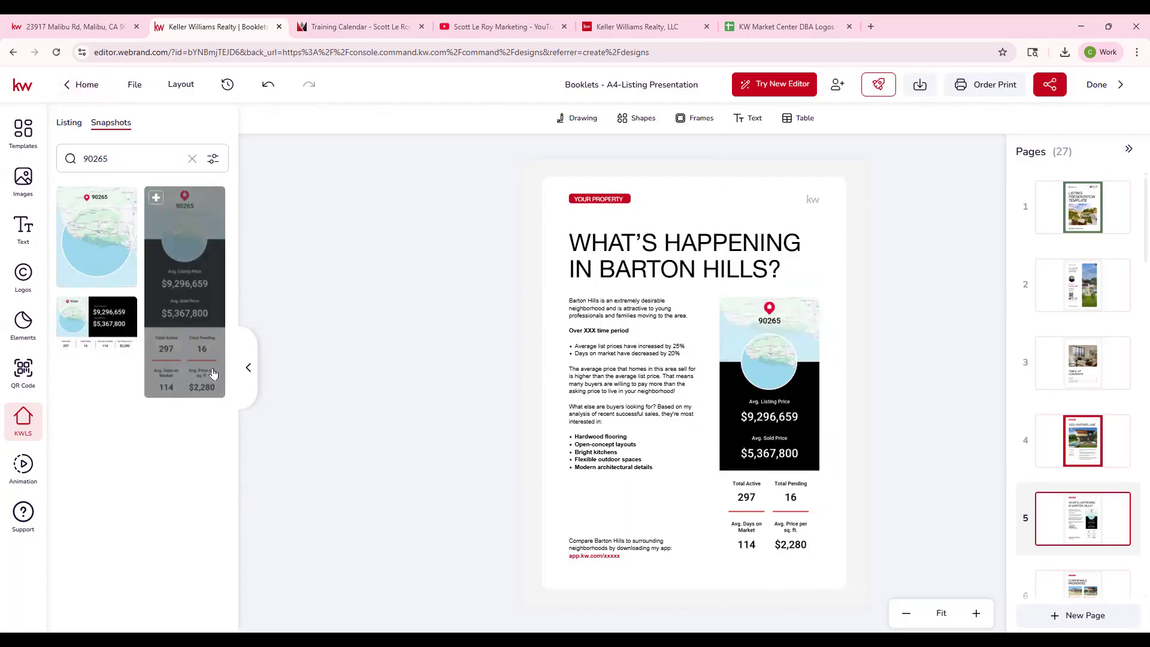
- Check the vertical 90265 snapshot's framing in image repositioning mode
click(777, 486)
double_click(767, 450)
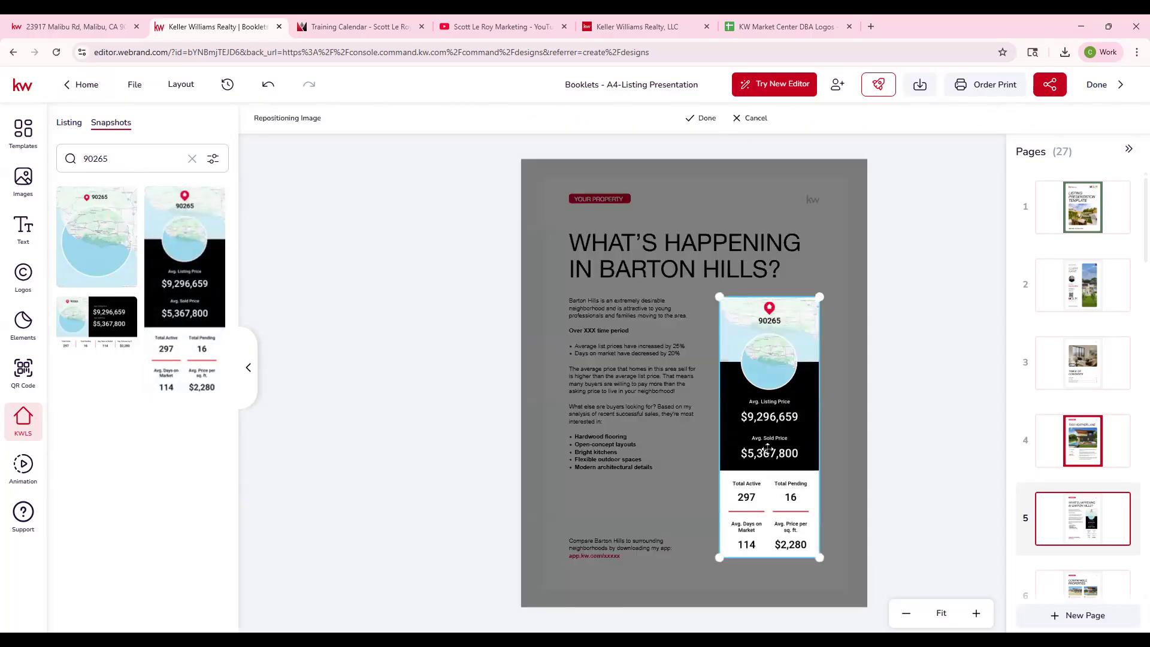
click(698, 118)
- Review the Comparable Properties page and the Your Needs Come First page of the booklet
scroll(1078, 494, down, 2)
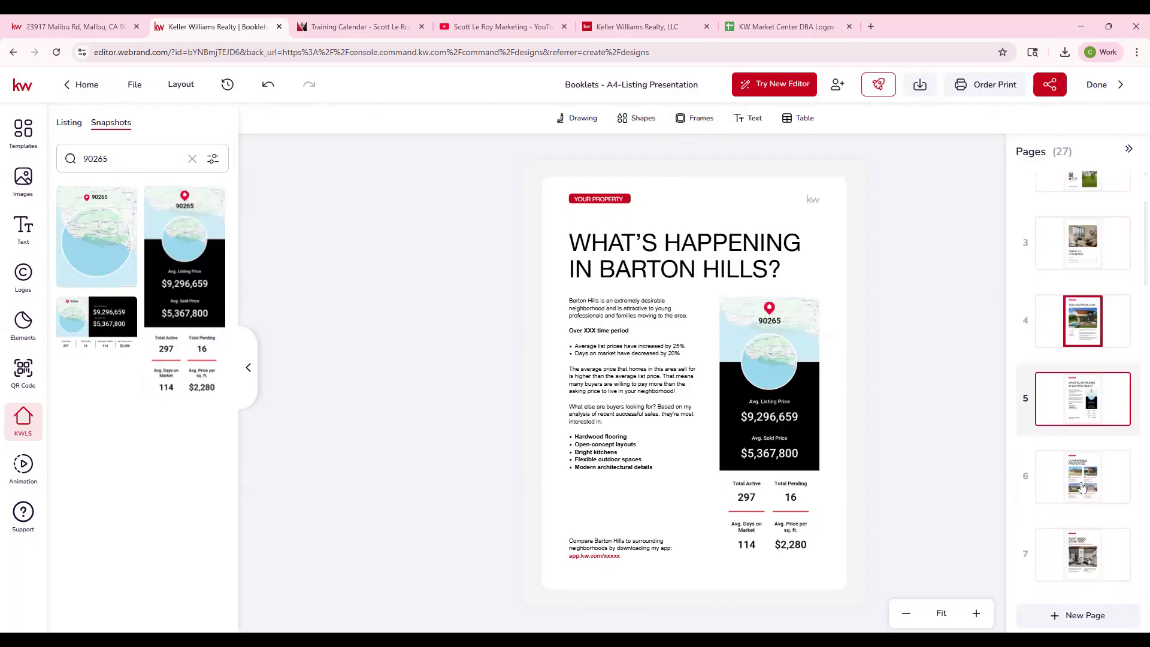
click(1083, 486)
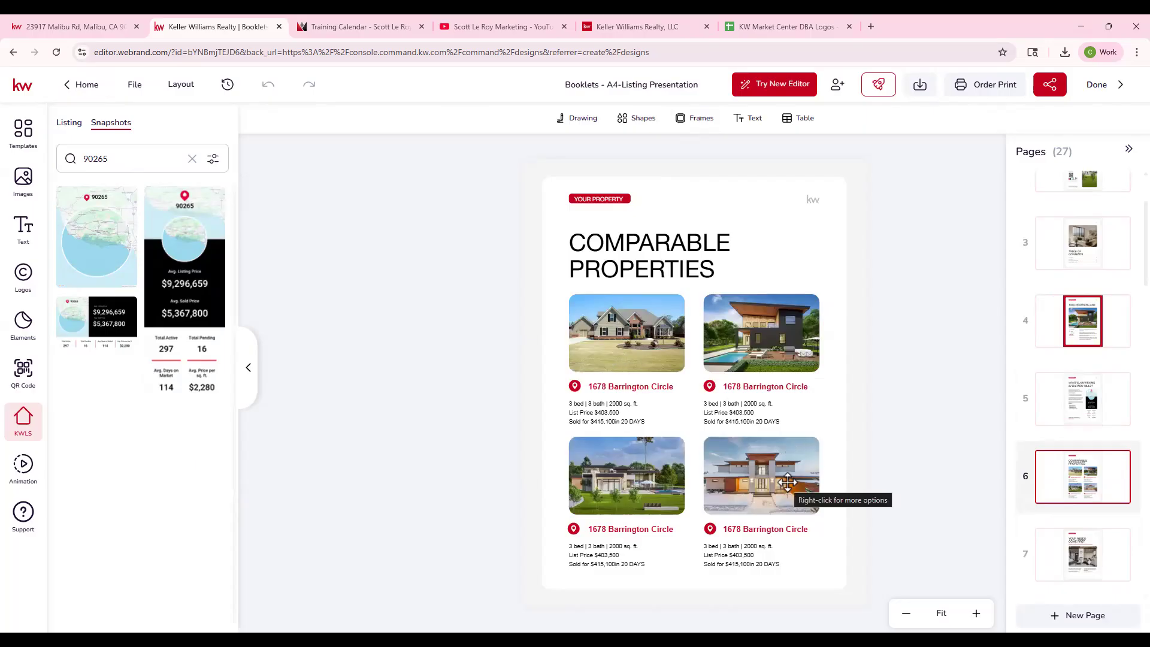
mouse_move(1133, 497)
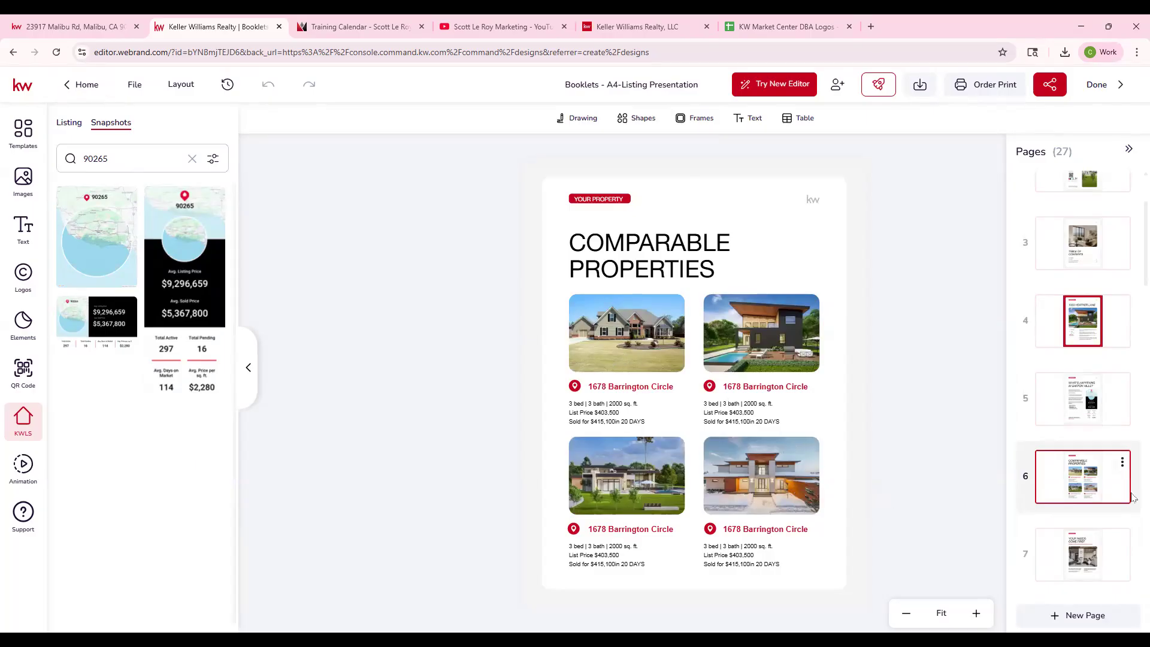
click(1084, 555)
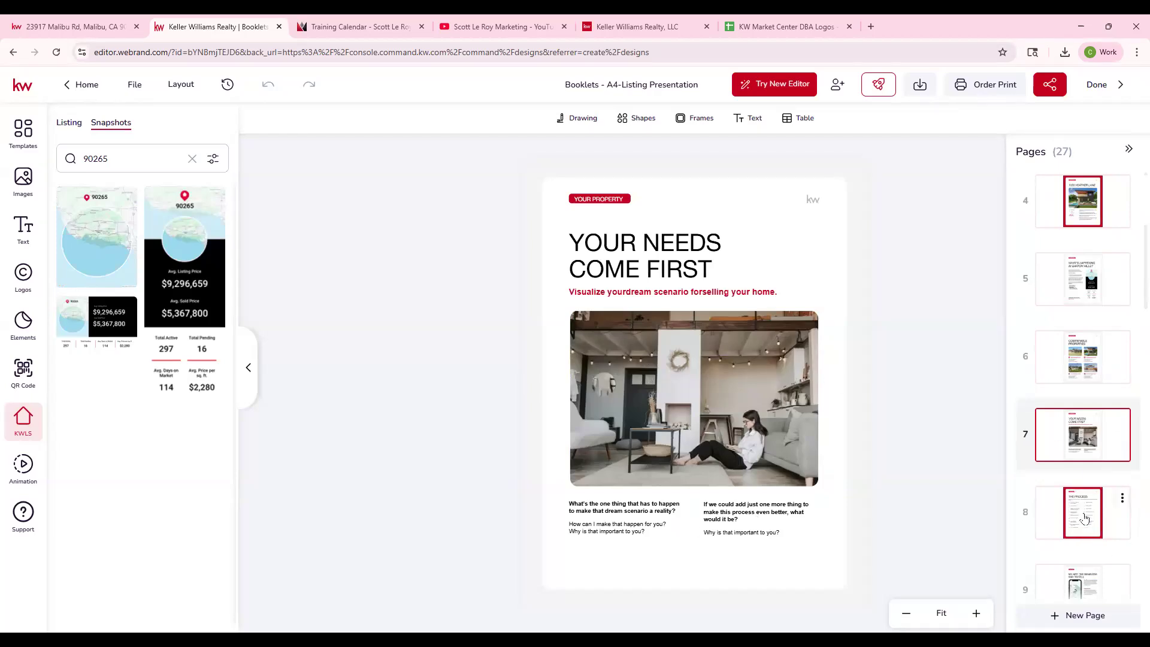
- On The Process page, duplicate the "Close!" checklist item with its checkbox and place the copy directly beneath the original
click(1085, 519)
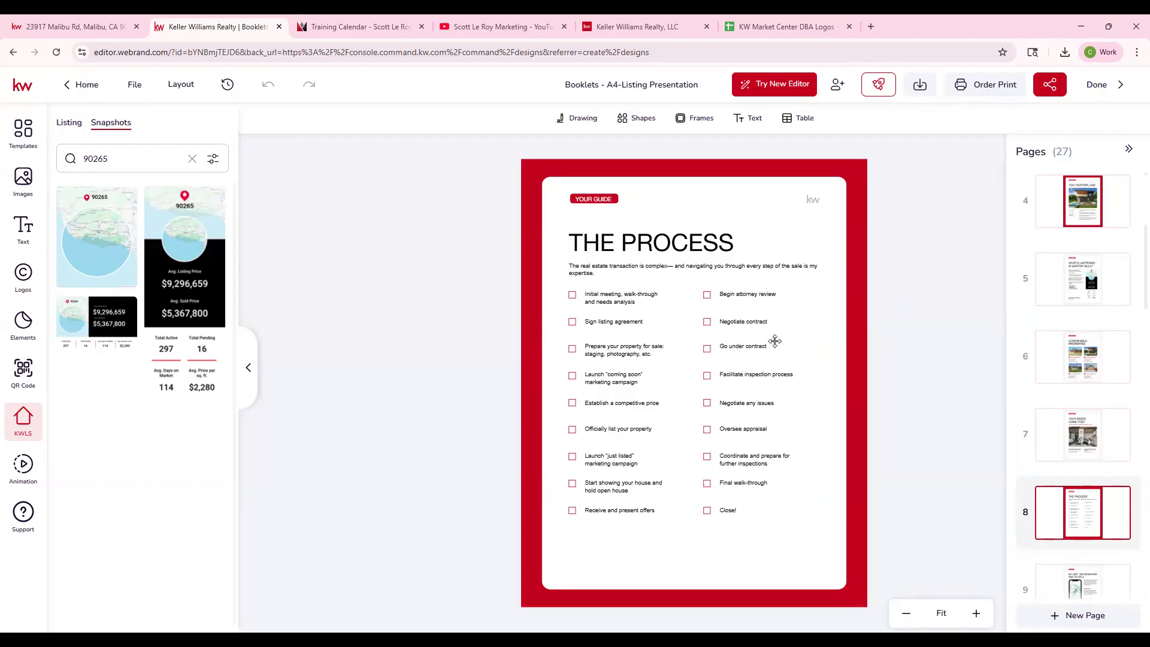
click(712, 509)
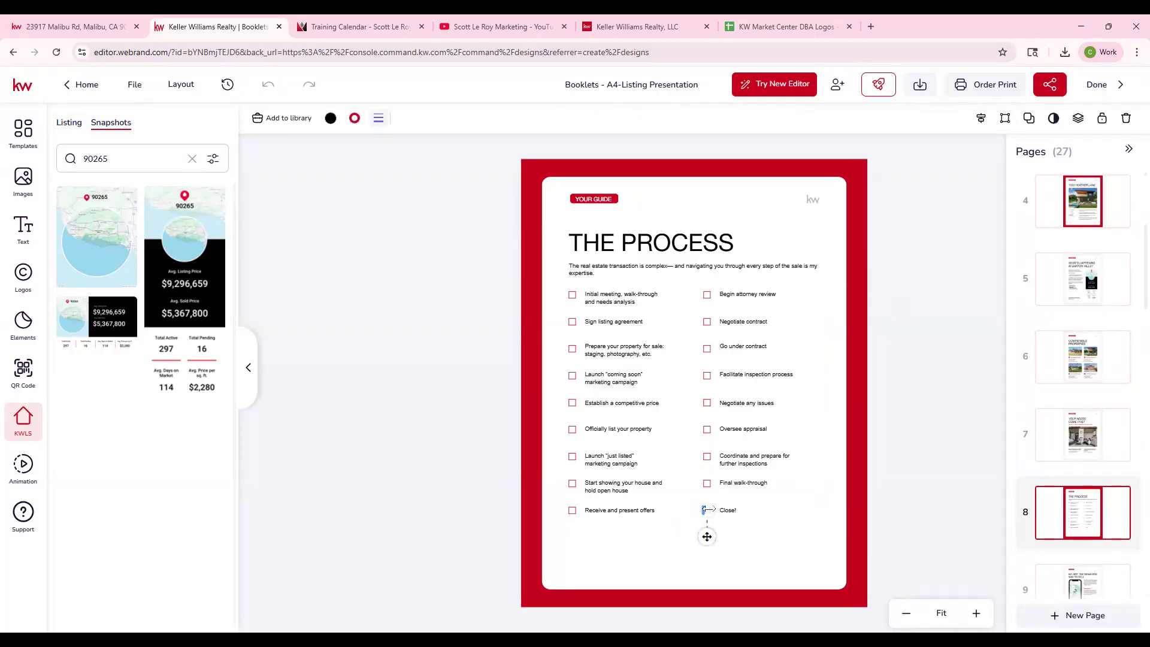
click(723, 513)
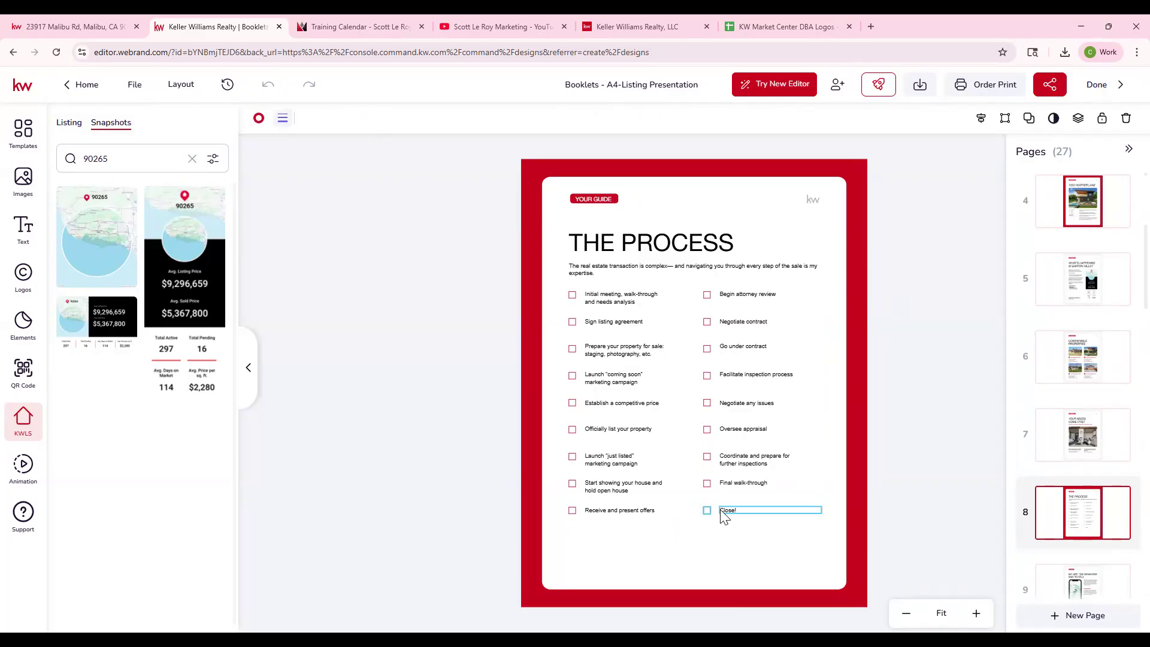
key(ctrl+v)
drag(678, 499, 667, 521)
key(ctrl+z)
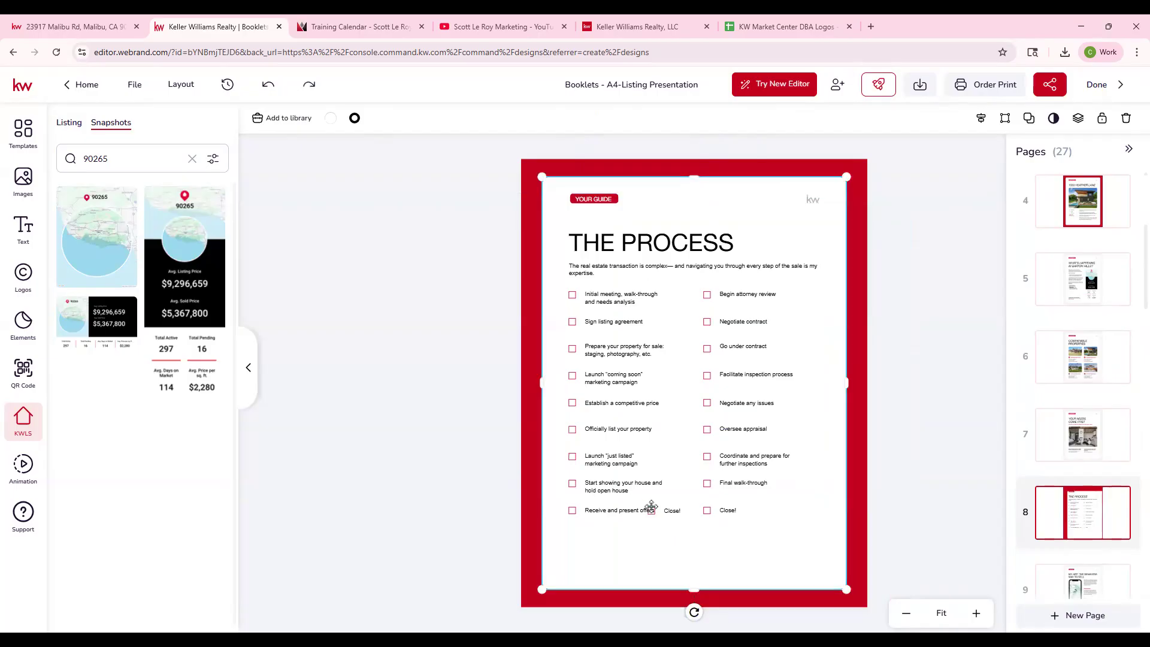
click(651, 509)
drag(657, 529, 731, 535)
click(672, 511)
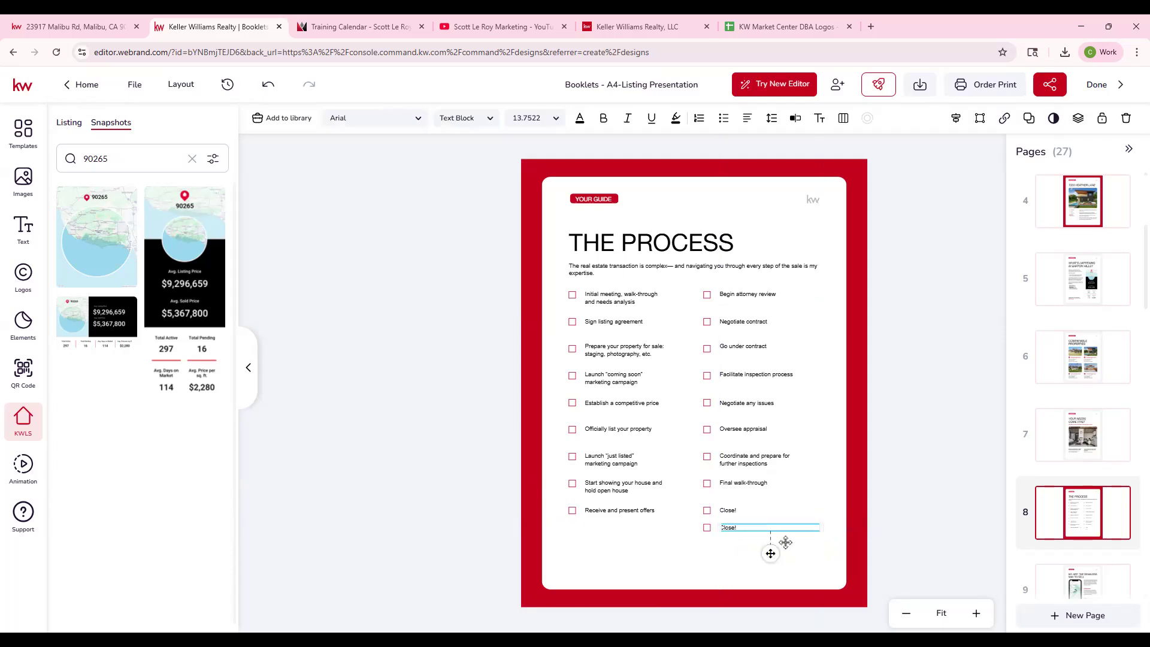
- Review booklet pages 9 to 13, covering the app, custom marketing plan, finding a buyer, promotional assets and media plan
scroll(1094, 513, down, 2)
click(1082, 466)
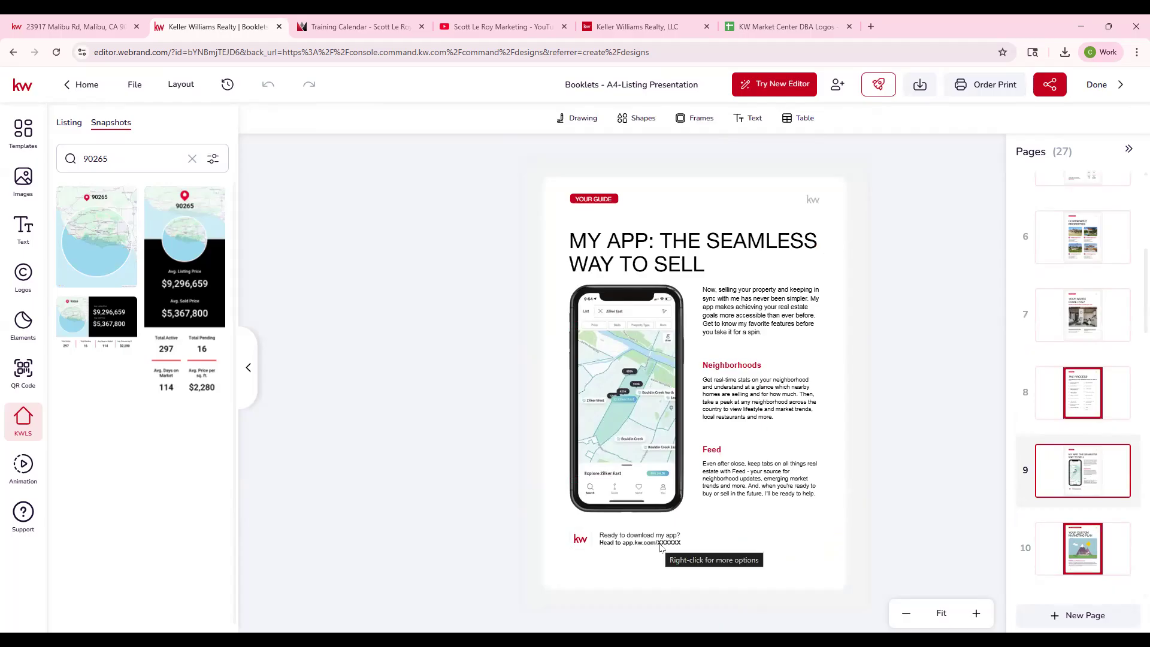
scroll(1084, 520, down, 1)
click(1091, 492)
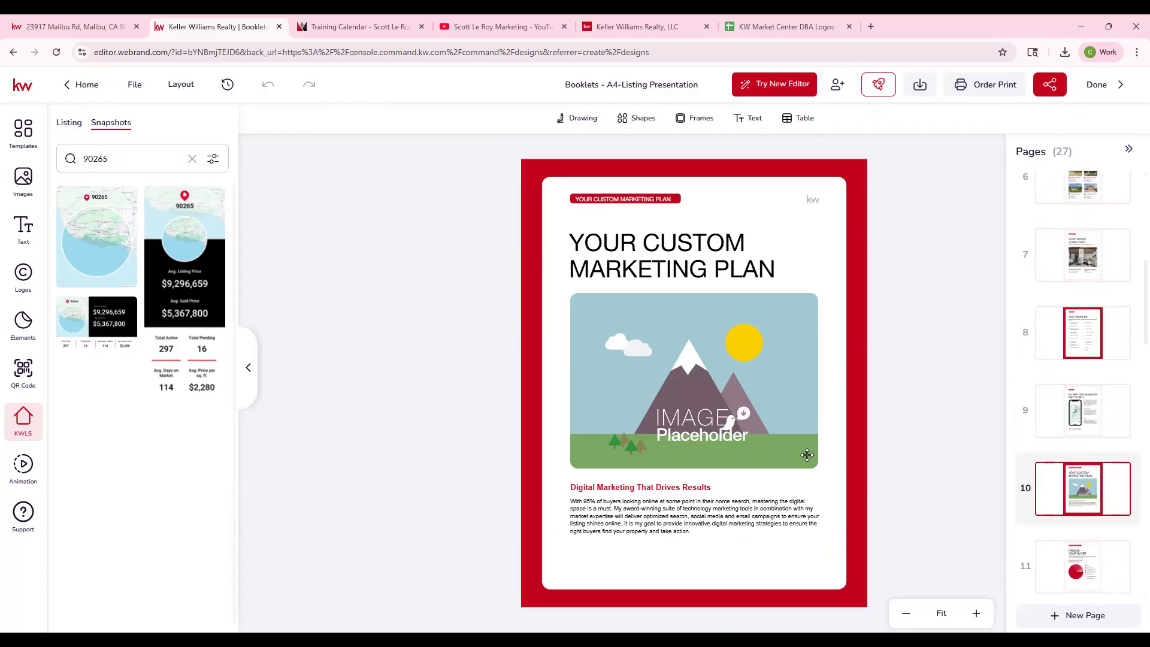
scroll(1081, 479, down, 1)
click(1081, 509)
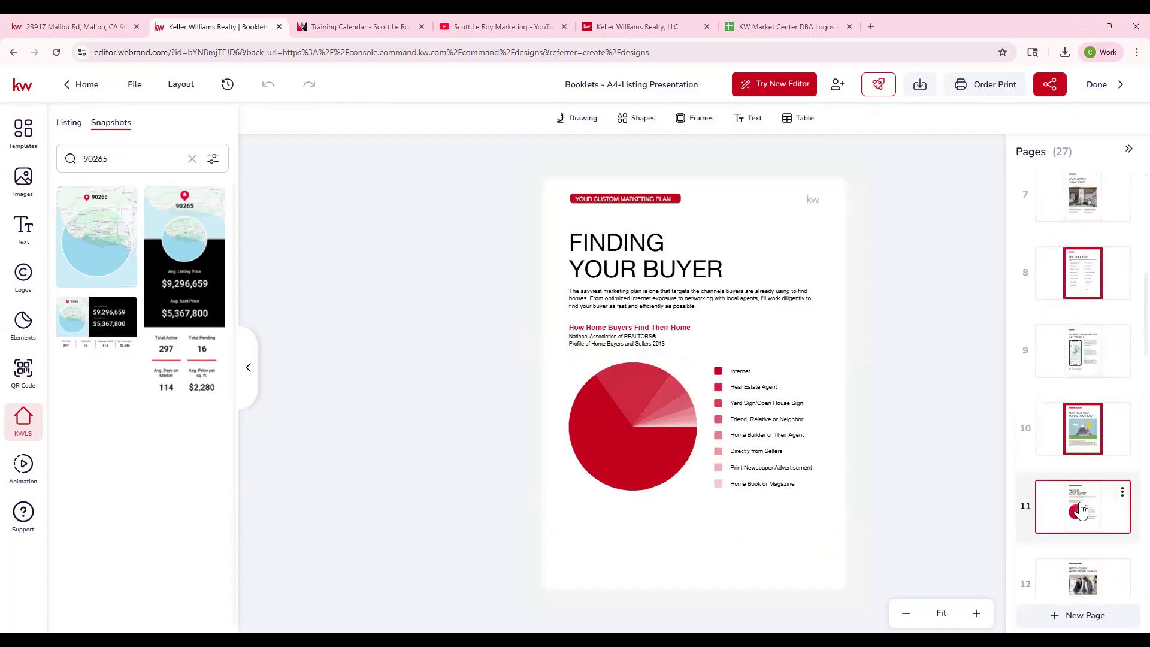
scroll(1081, 515, down, 1)
click(1080, 533)
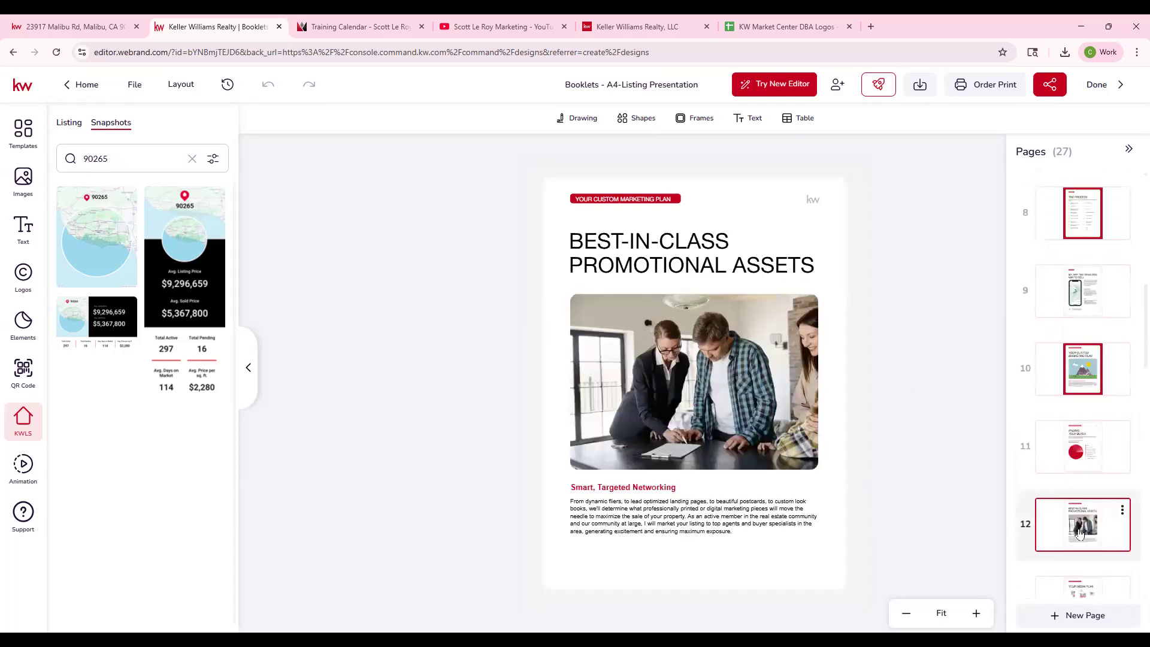
scroll(1071, 515, down, 1)
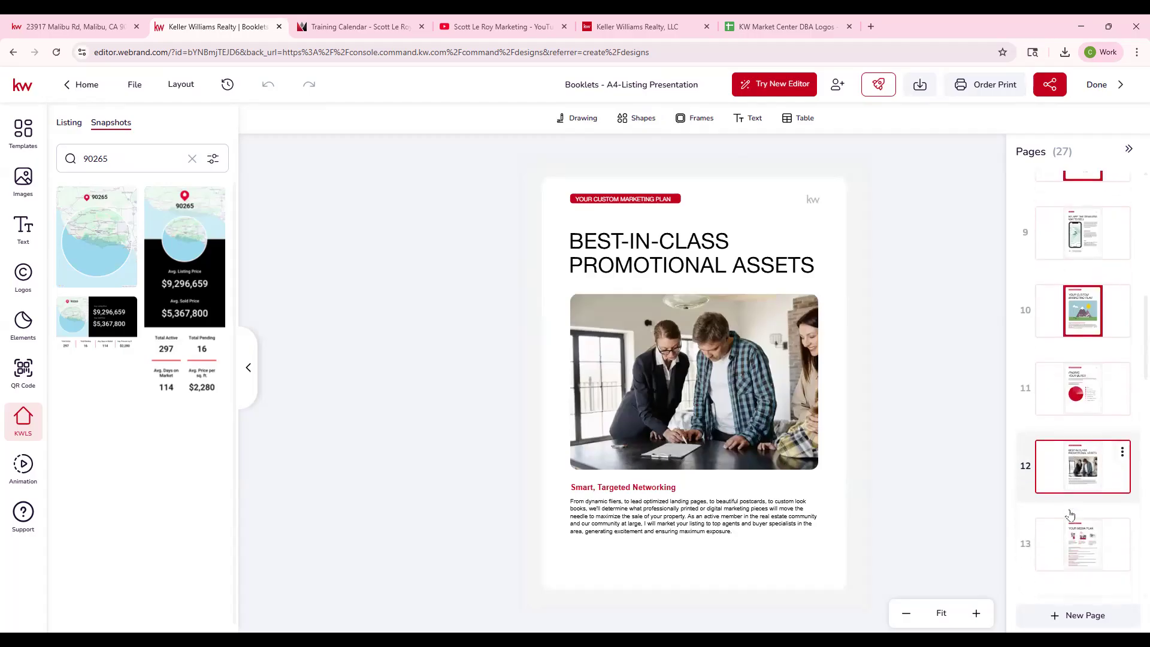
click(1075, 538)
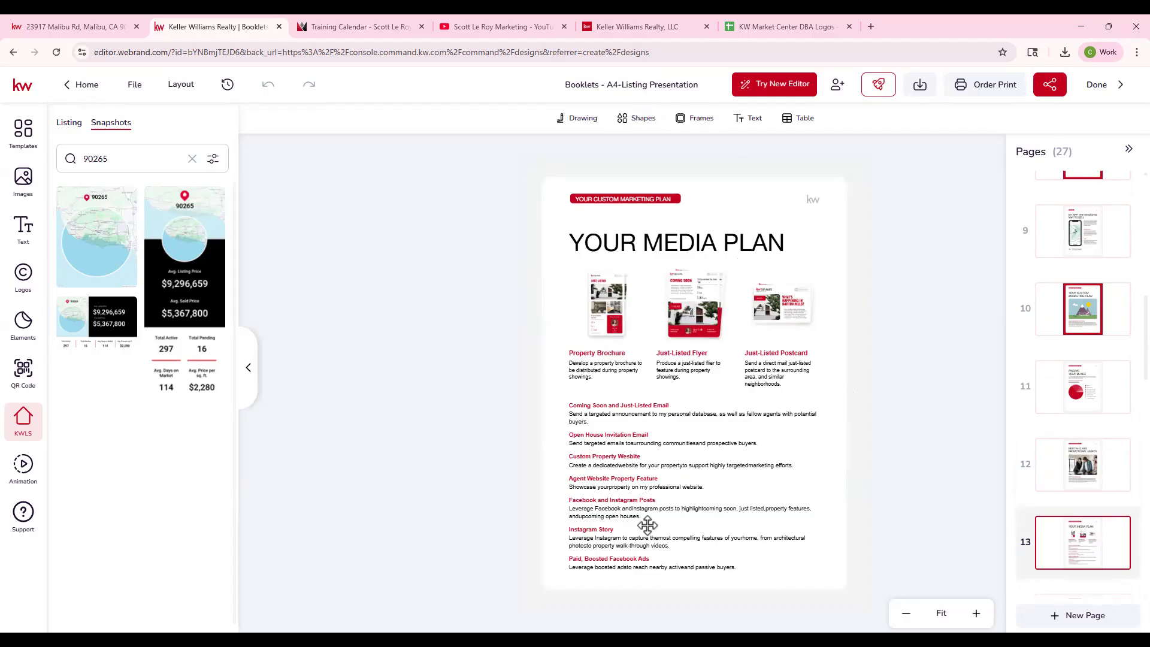
- Examine the Strategic Promotion, Open House Strategy and It's in the Details pages
scroll(1063, 539, down, 1)
click(1078, 569)
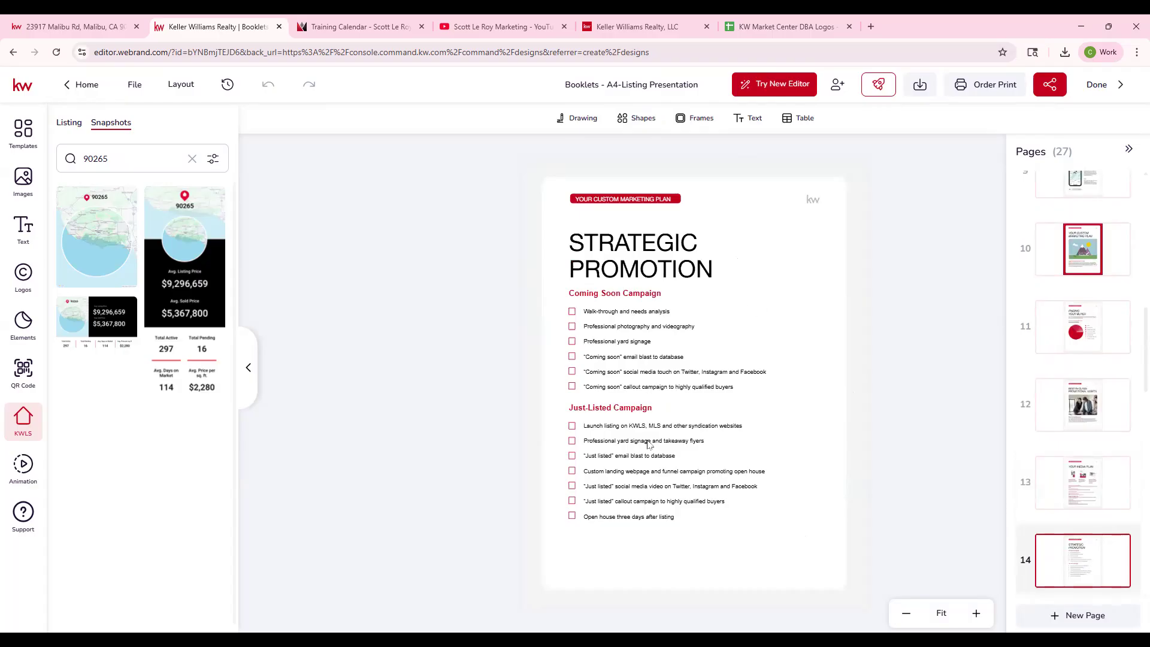
scroll(1087, 512, down, 2)
click(1085, 516)
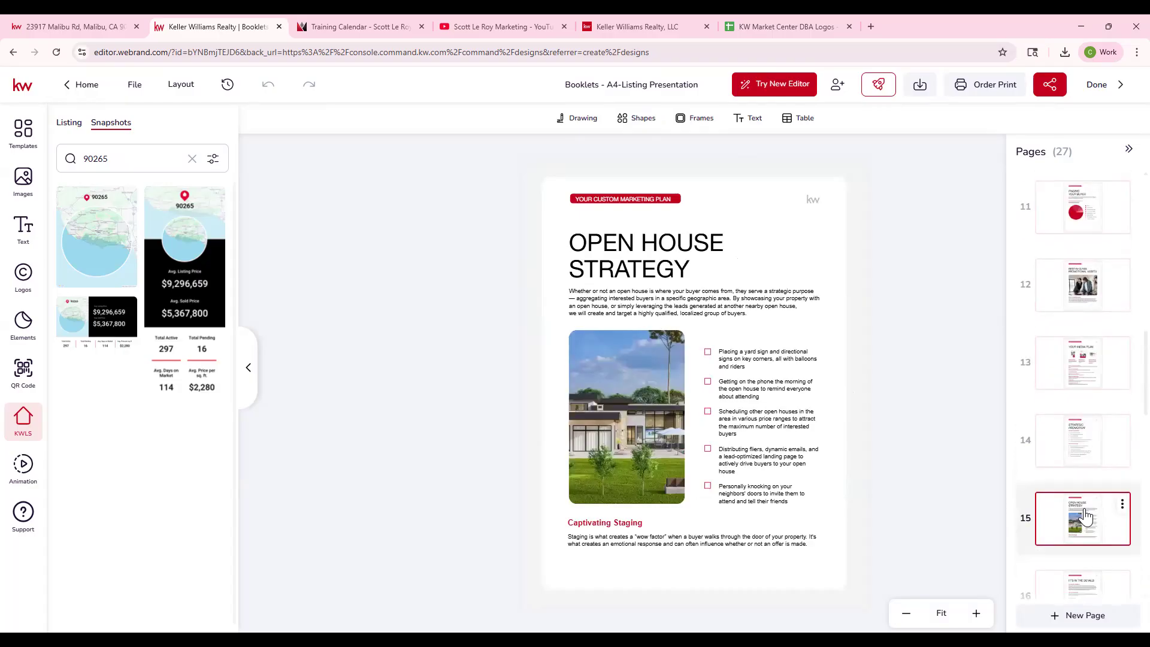
scroll(1085, 516, down, 2)
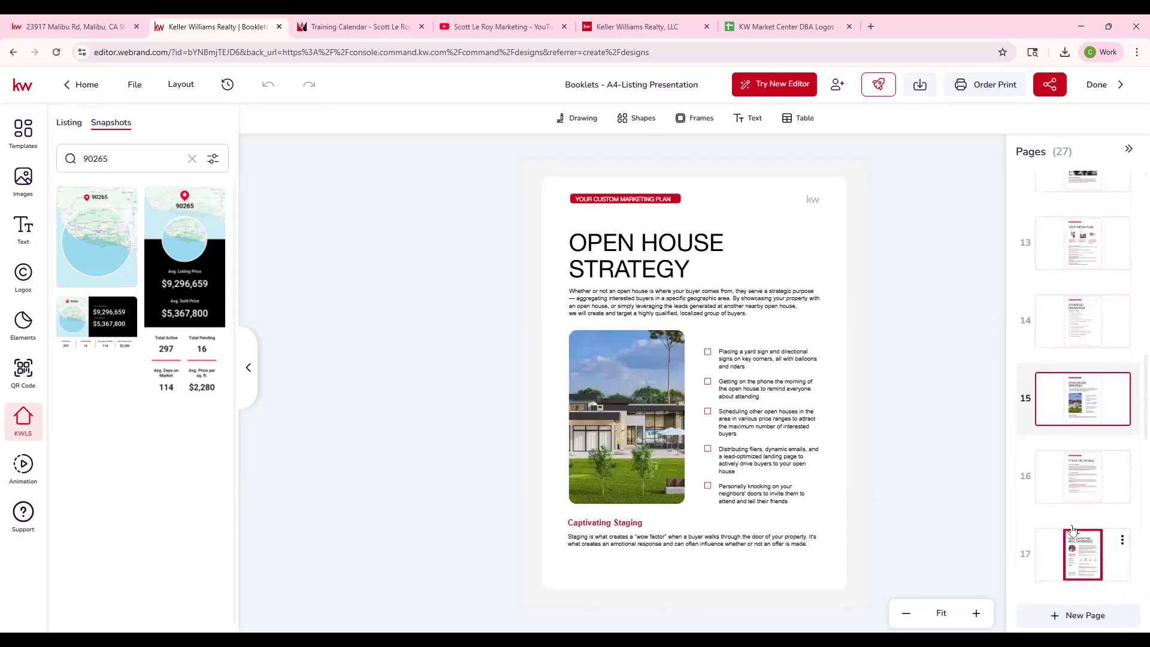
click(1073, 488)
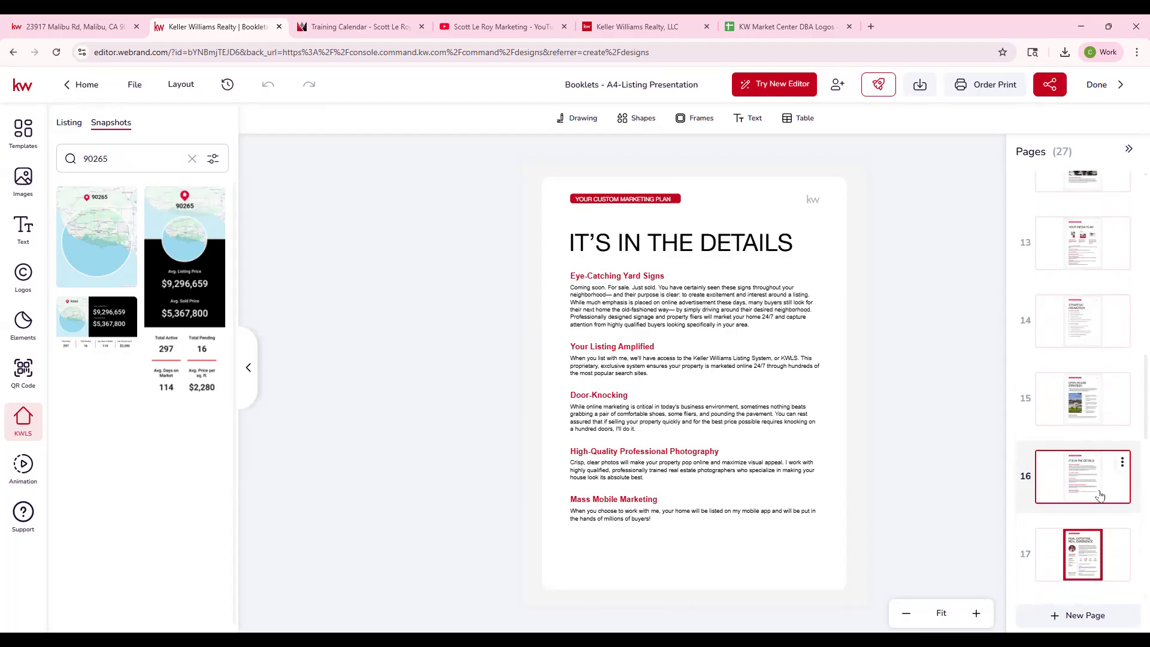
- Review the agent expertise, performance numbers, Credentials & Awards and Leading the Industry pages
scroll(1108, 500, down, 2)
click(1085, 447)
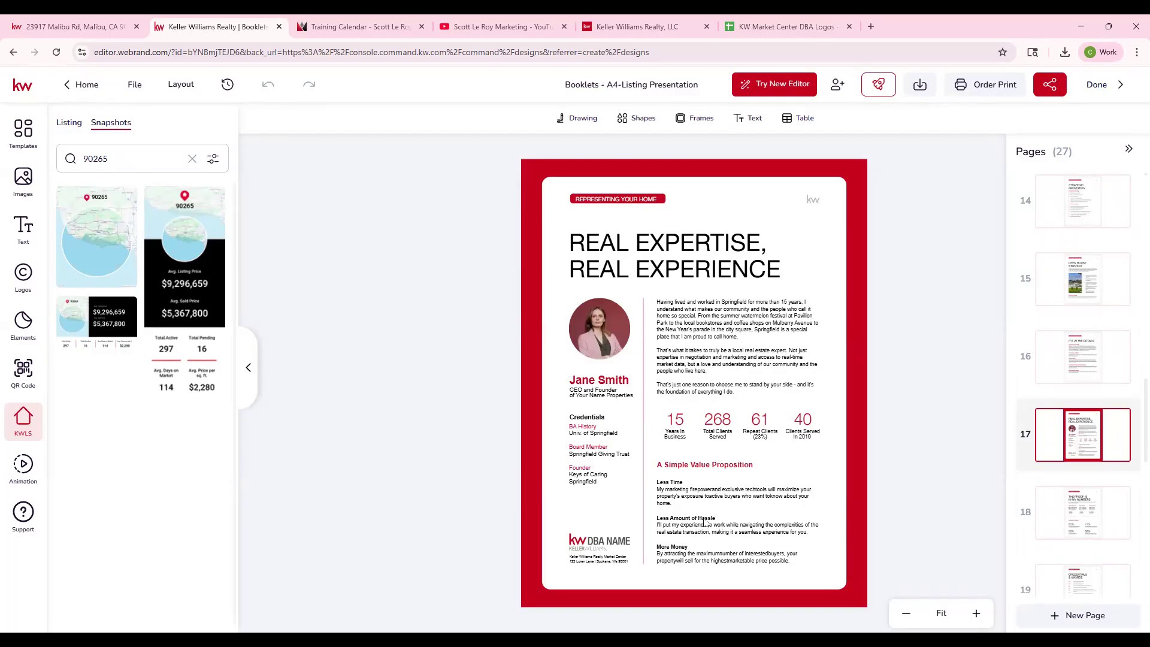
click(1071, 504)
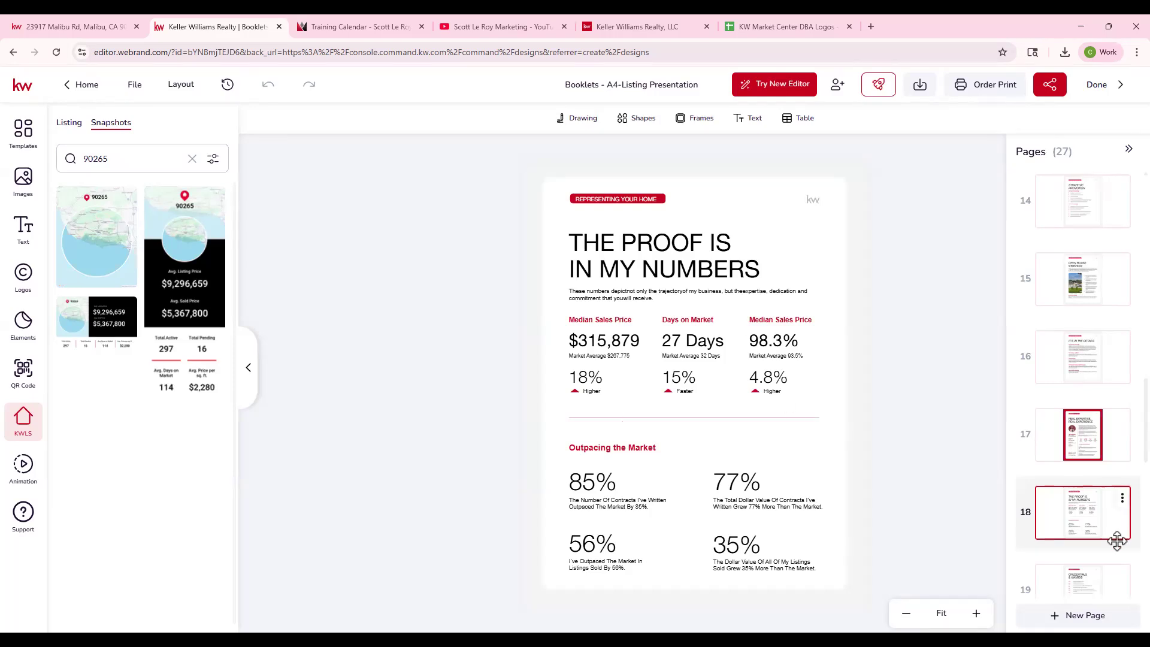
scroll(1088, 537, down, 2)
click(1077, 476)
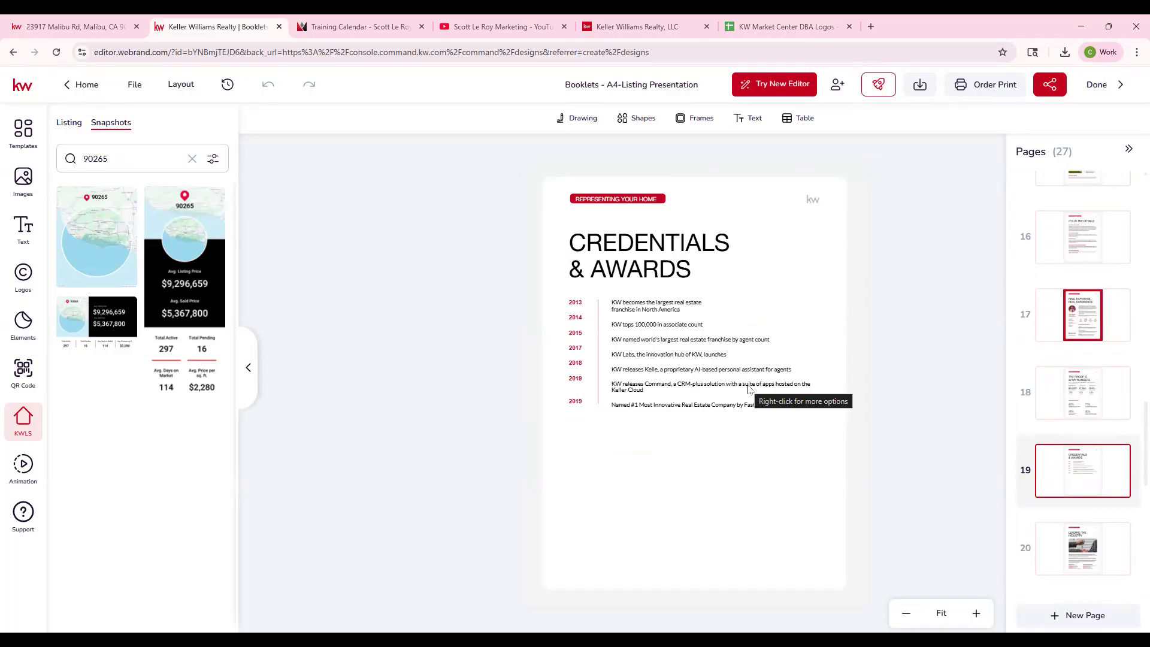
click(1070, 547)
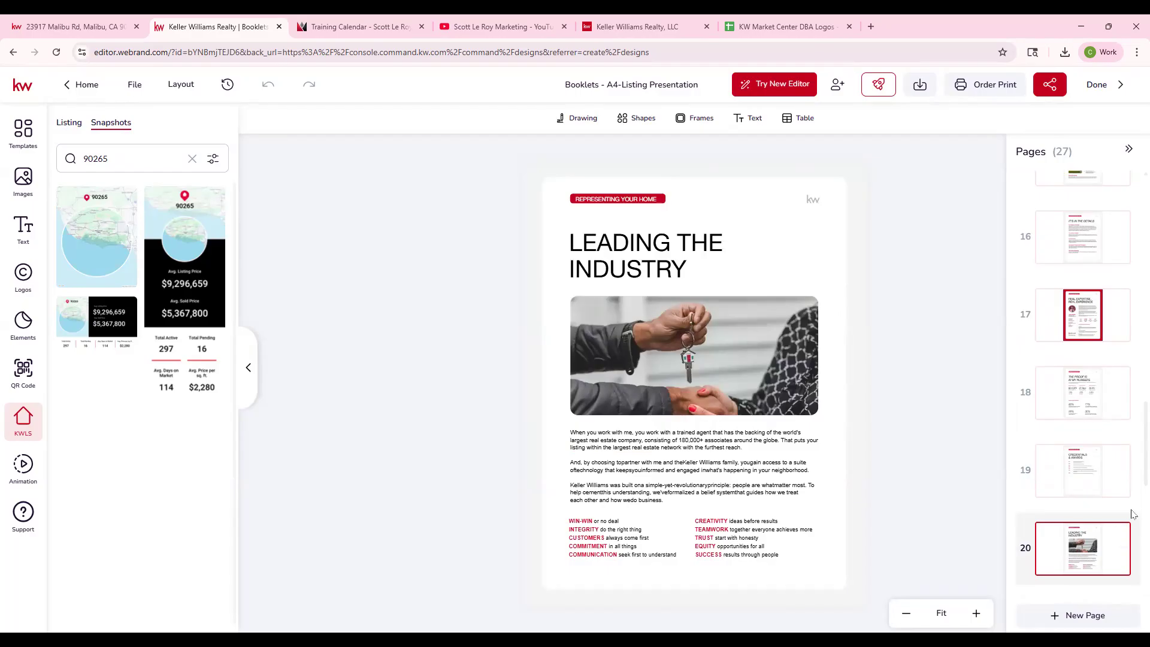
- Look through booklet pages 21 to 23, covering the portfolio, featured listings and client testimonials
scroll(1078, 512, down, 1)
scroll(1078, 512, down, 2)
click(1077, 512)
scroll(1078, 512, down, 1)
scroll(1078, 512, down, 1)
click(1076, 531)
scroll(1079, 532, down, 1)
click(1079, 532)
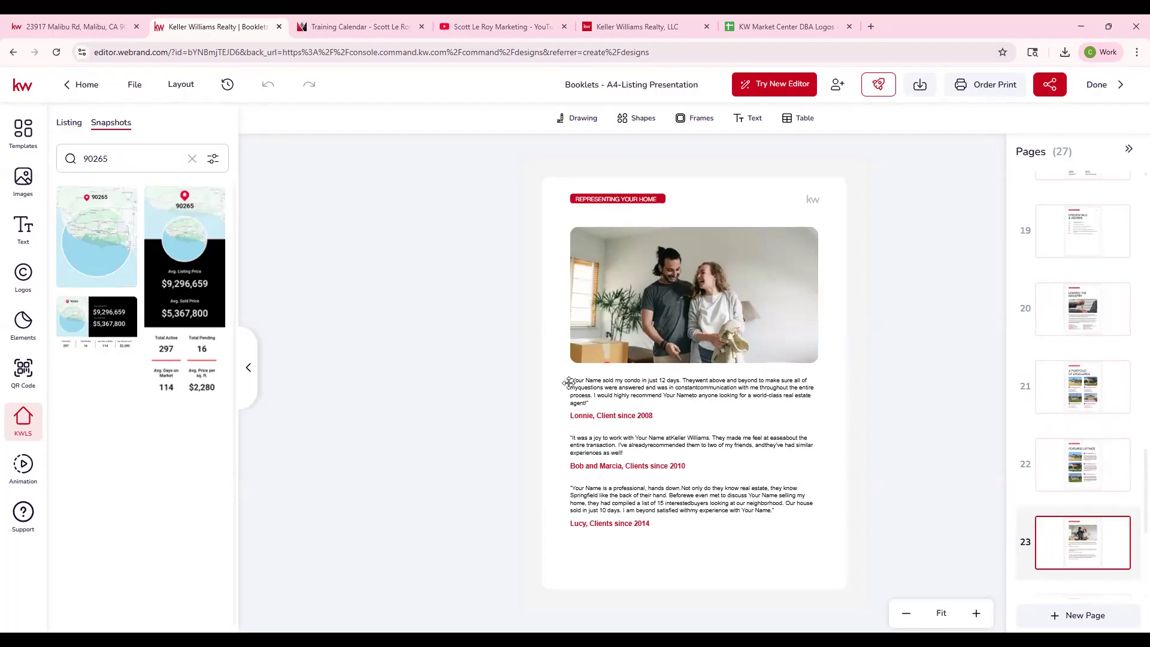
- Review the closing pages 24 to 27: A Promise, Selling Safely, The Bottom Line and the contact page
scroll(1073, 509, down, 2)
click(1081, 511)
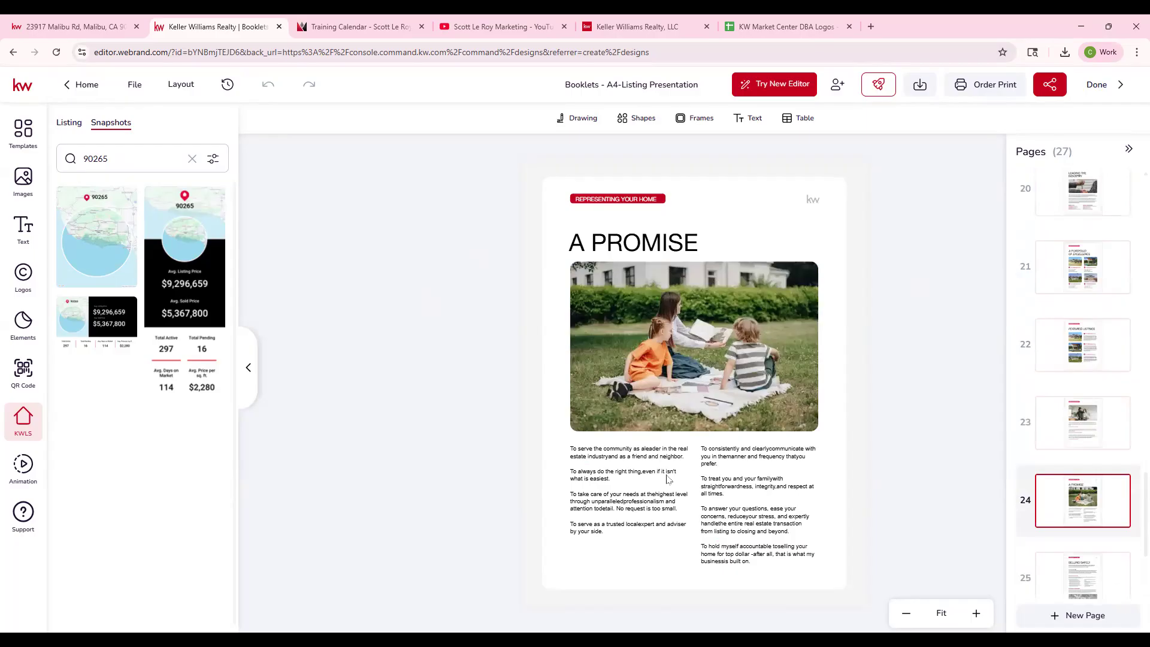
scroll(1086, 518, down, 1)
click(1088, 521)
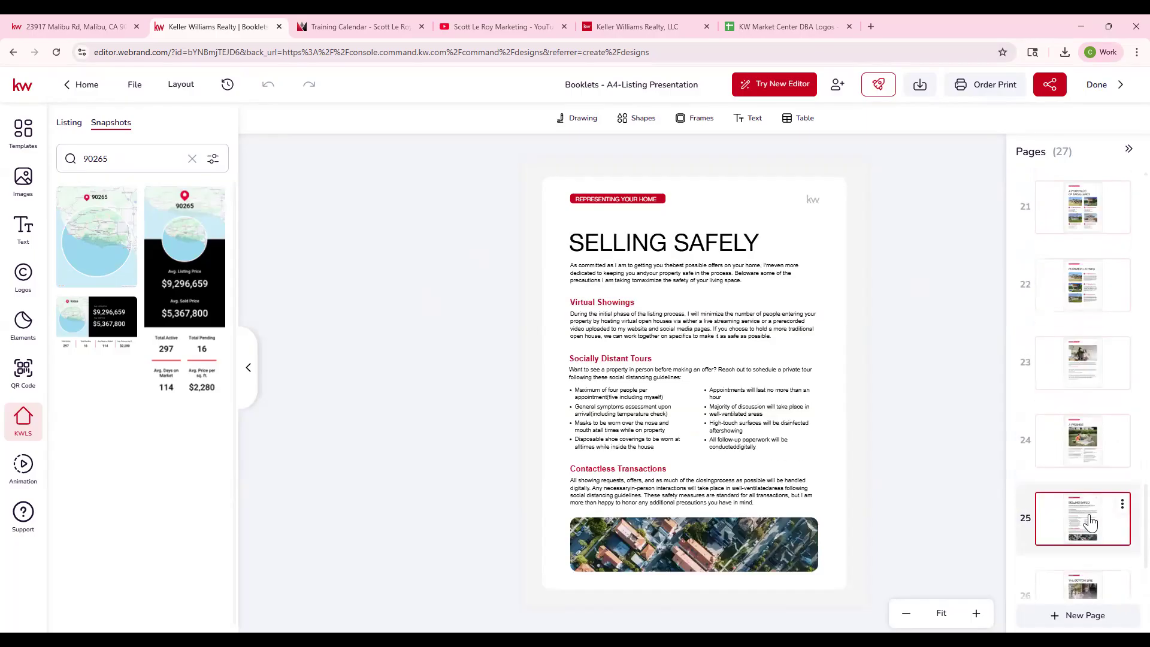
scroll(1089, 523, down, 1)
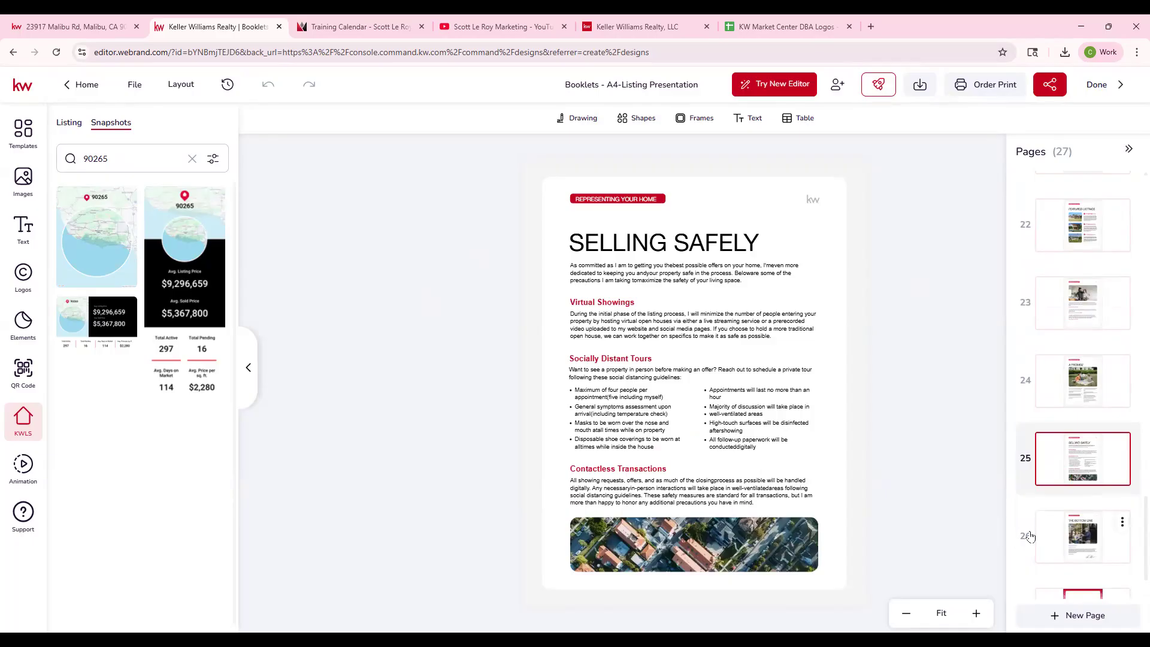
scroll(1052, 542, up, 1)
click(1088, 558)
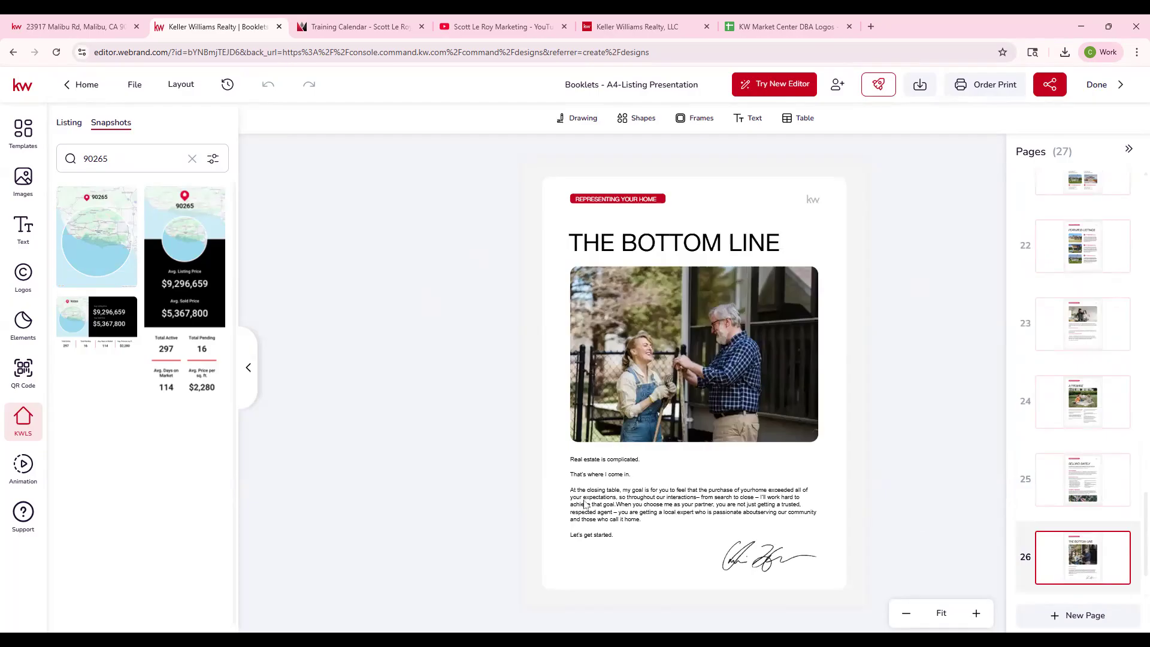
scroll(1054, 527, down, 2)
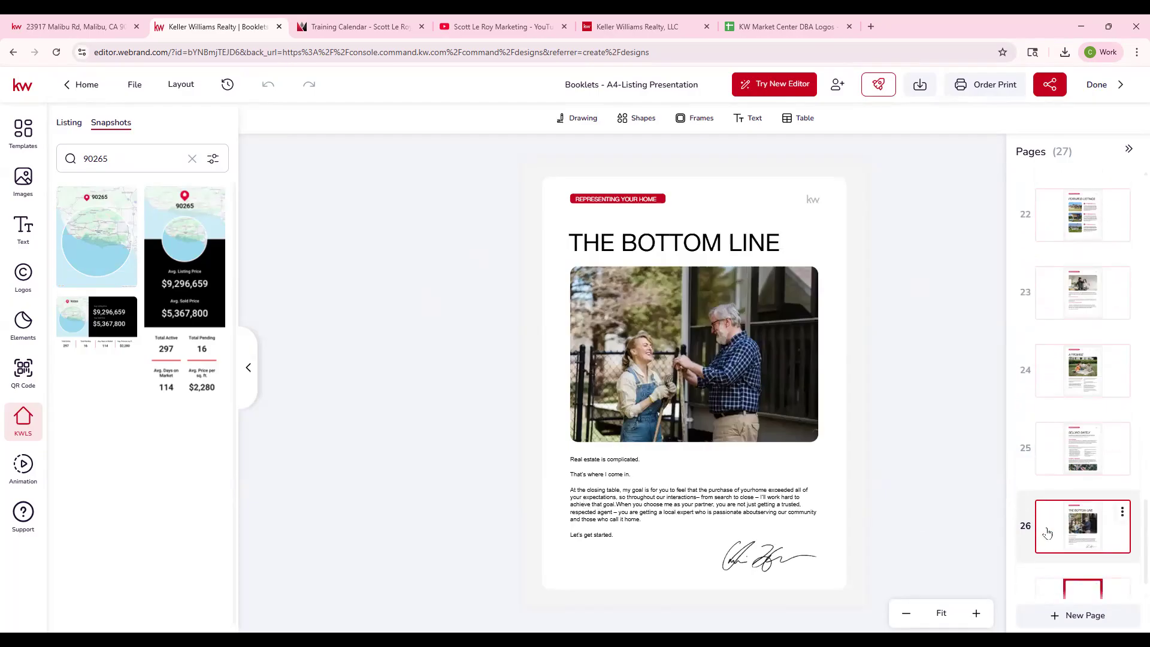
click(1076, 554)
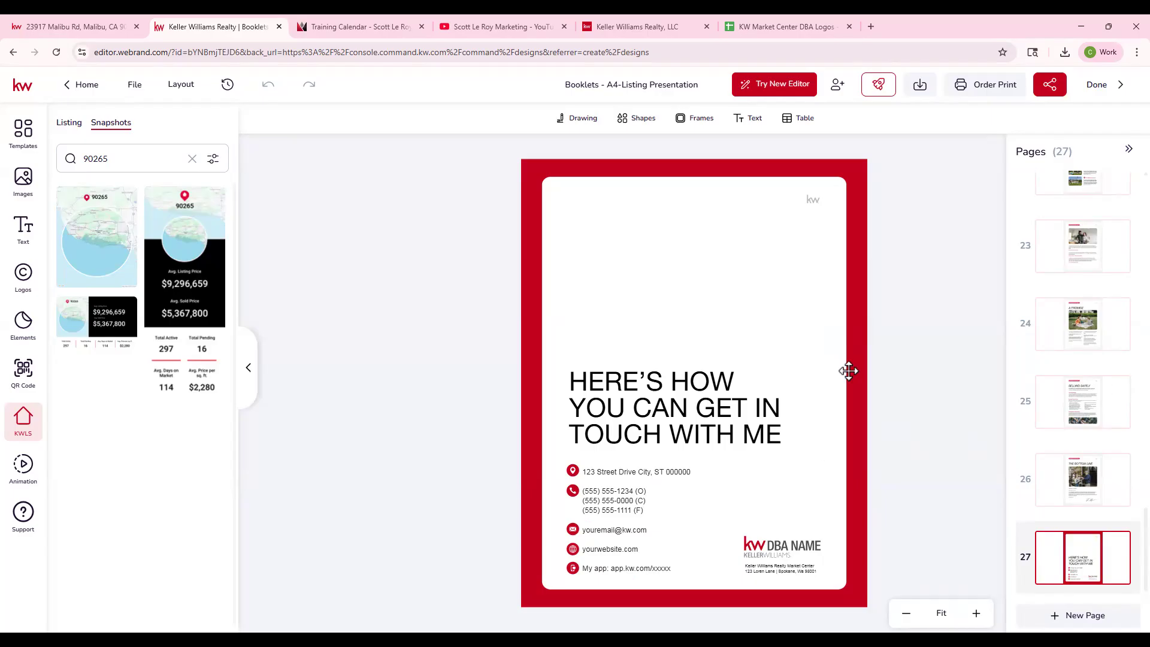
- Download all 27 pages of the listing presentation booklet as a PDF Standard file
click(919, 86)
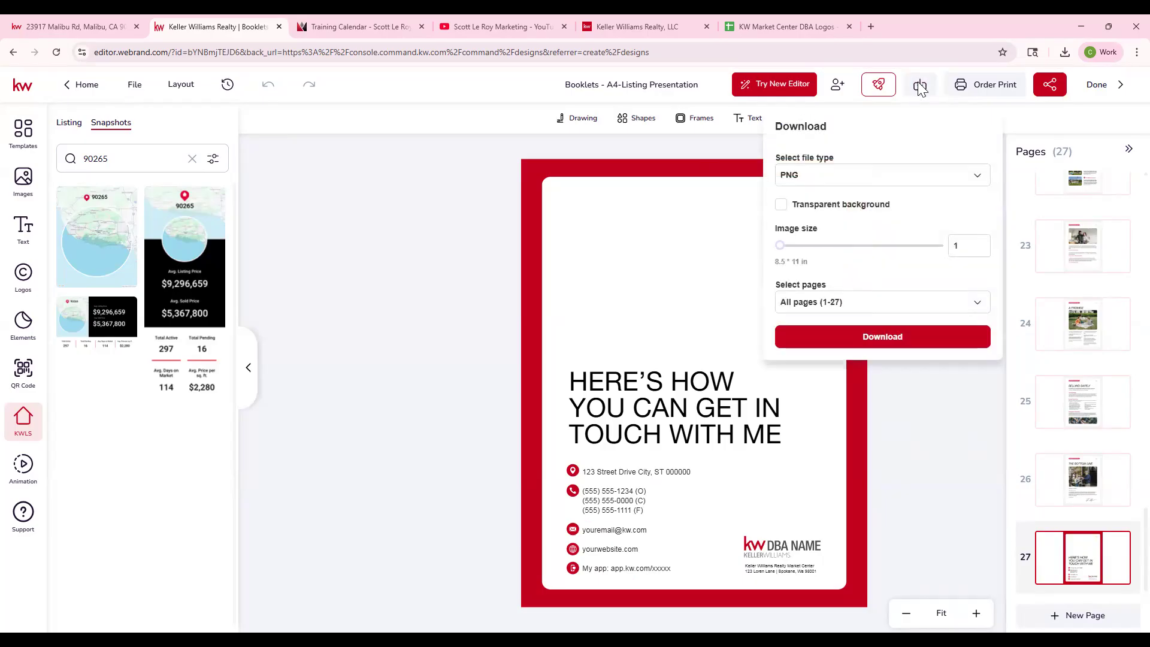
click(819, 175)
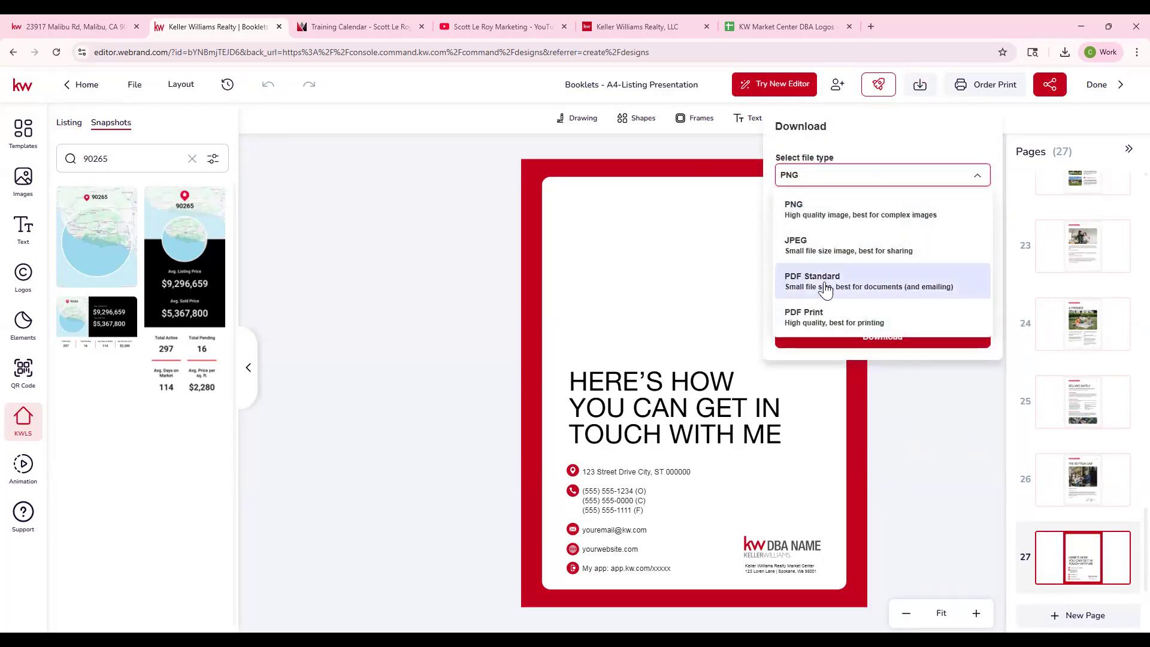
click(822, 284)
click(852, 226)
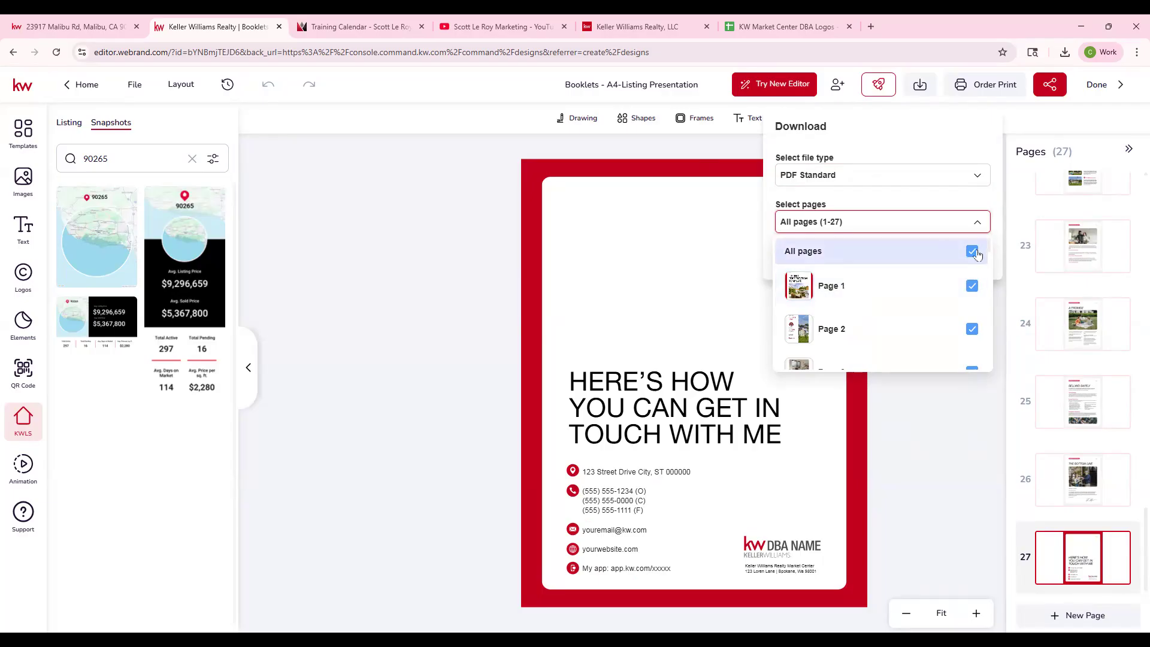
click(905, 222)
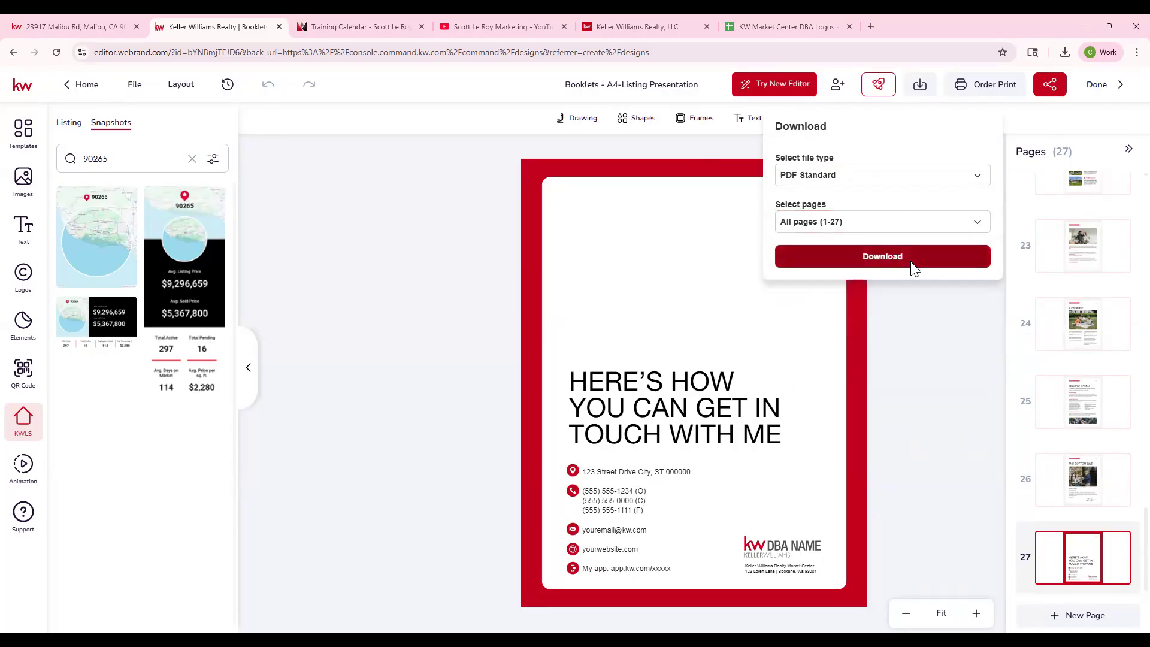
click(915, 251)
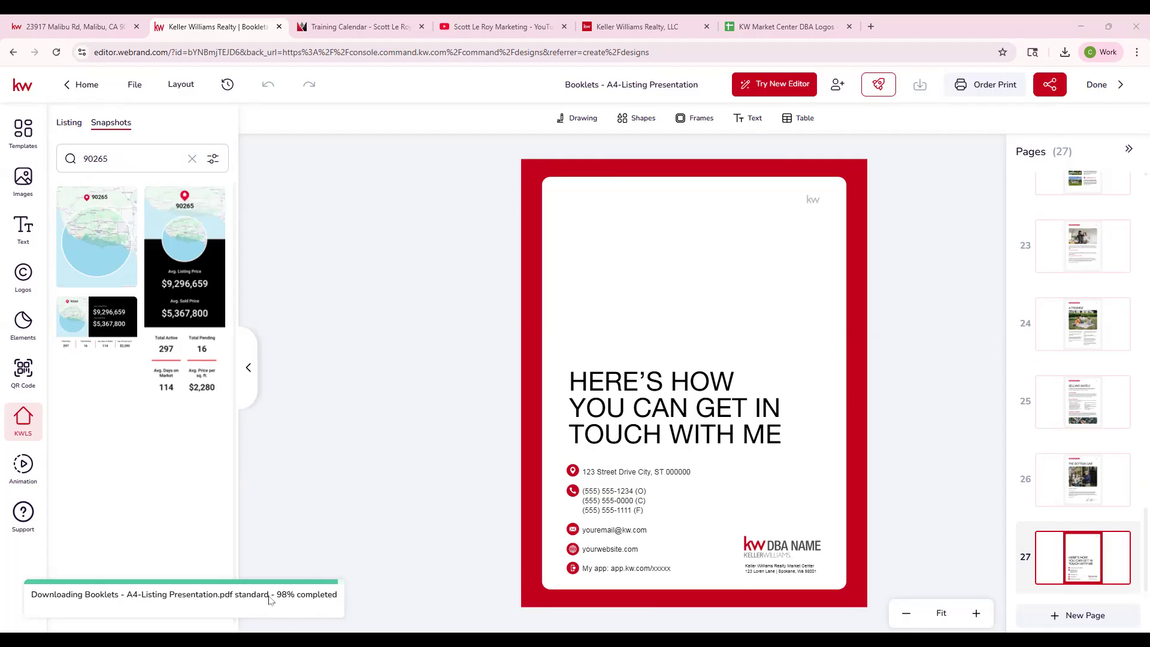
- Set the booklet's sharing access to Anyone with the link and copy the share link
click(1054, 90)
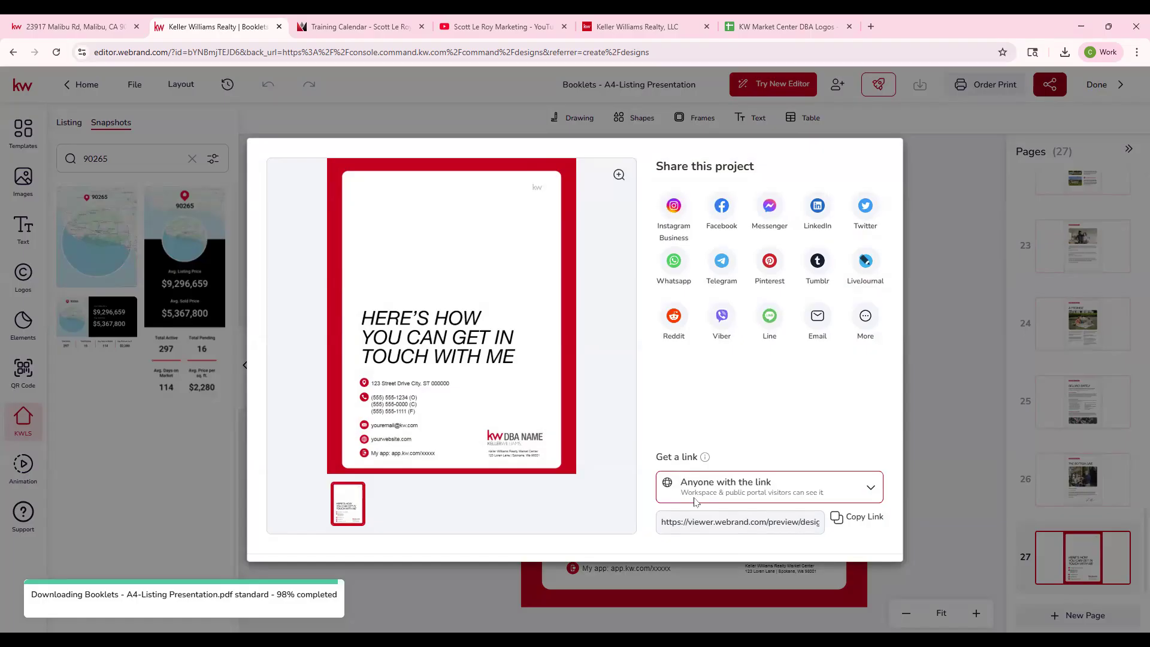
click(714, 495)
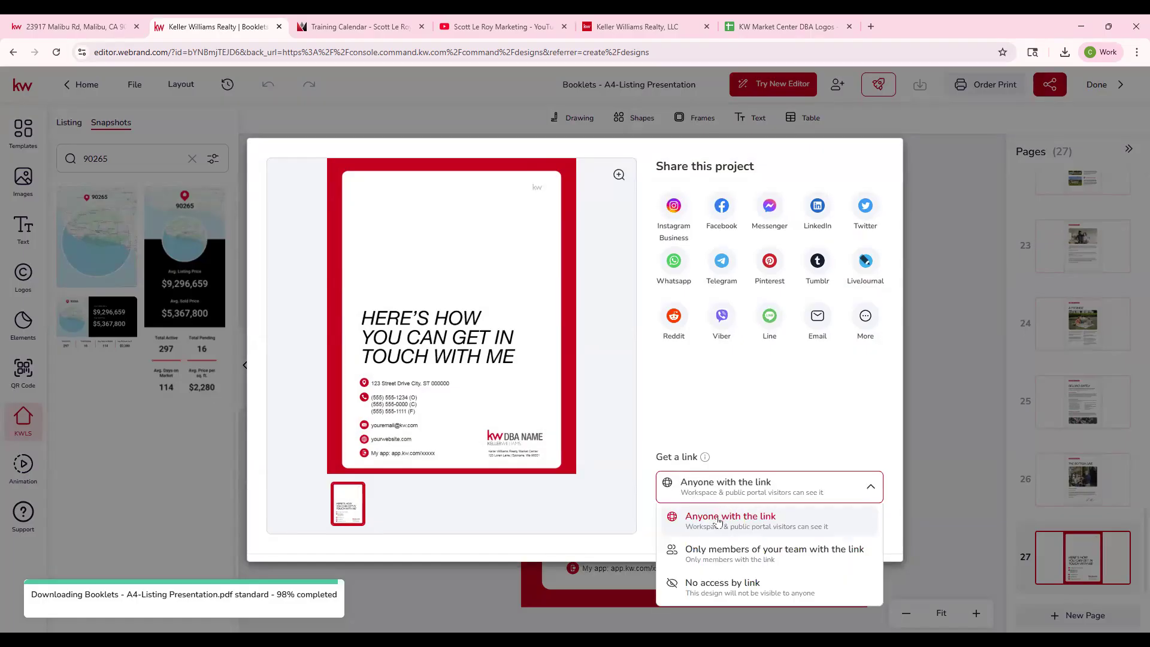
click(718, 521)
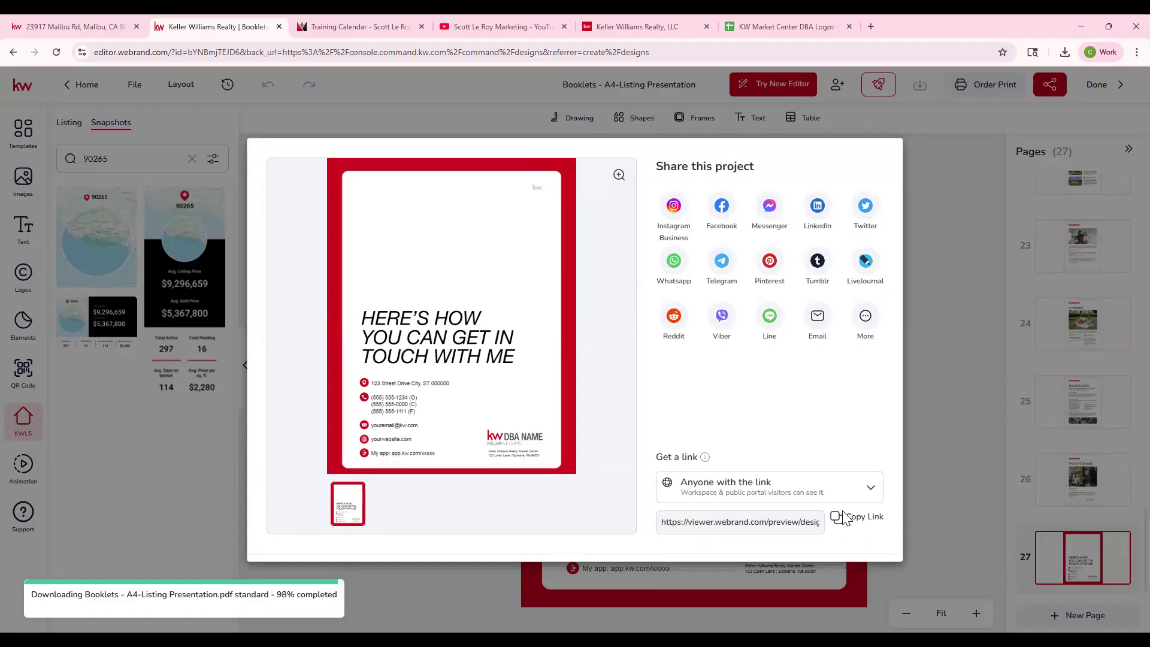
click(851, 519)
- Open the copied share link in a new browser tab and switch the booklet to the open-book view
click(872, 27)
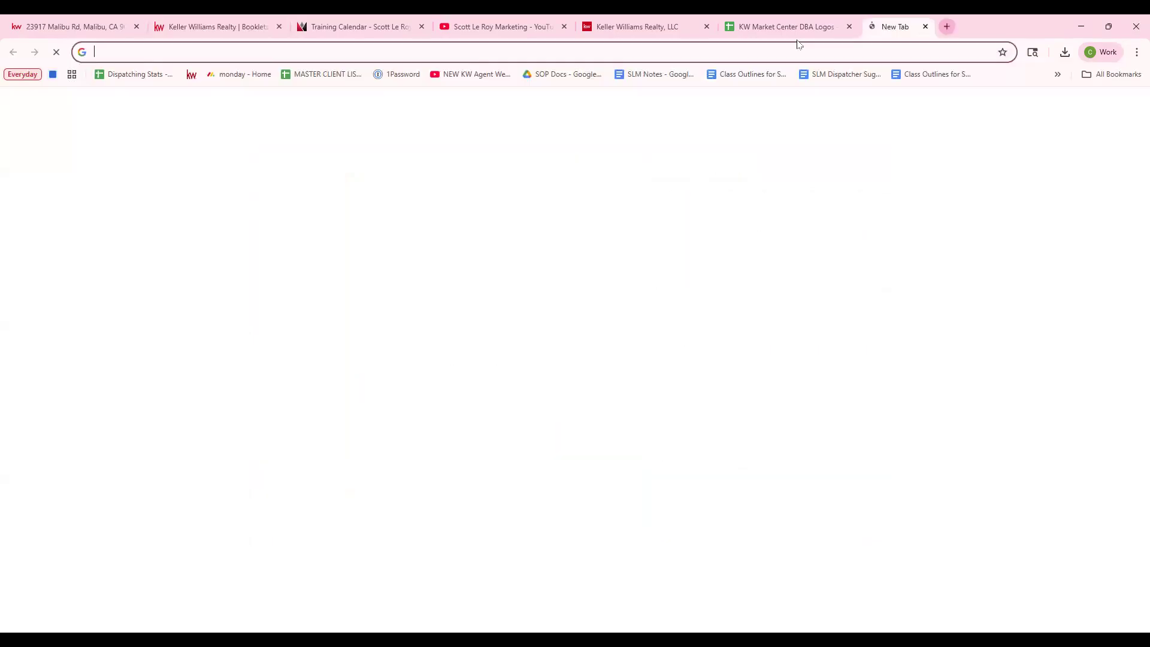
key(ctrl+v)
key(Return)
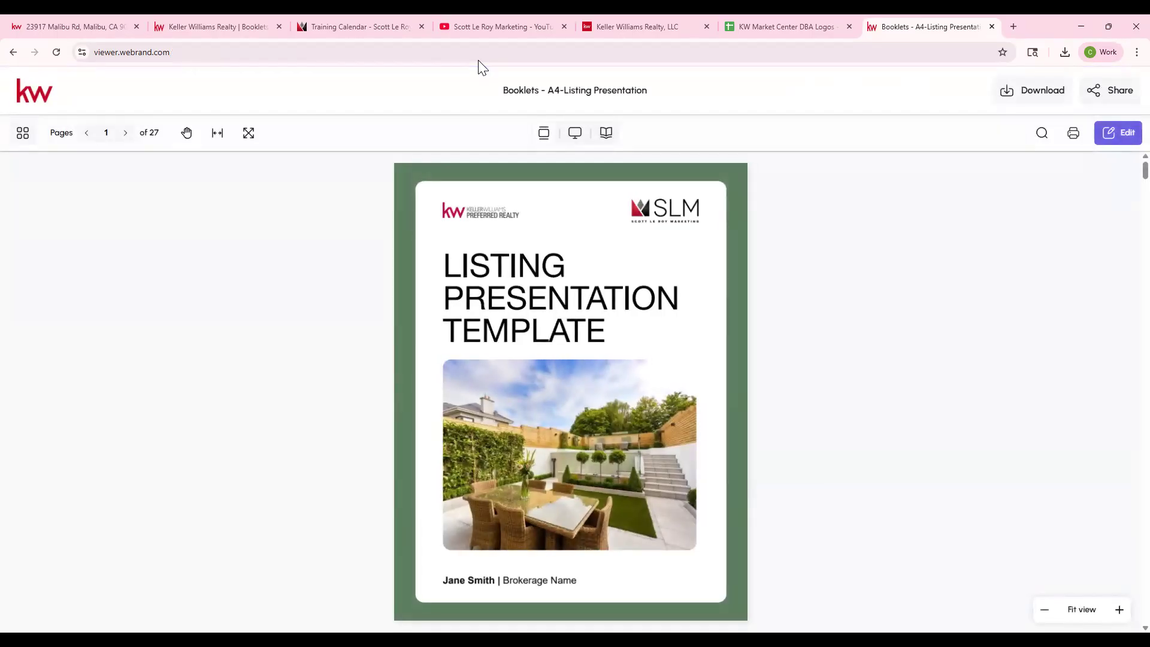
click(604, 134)
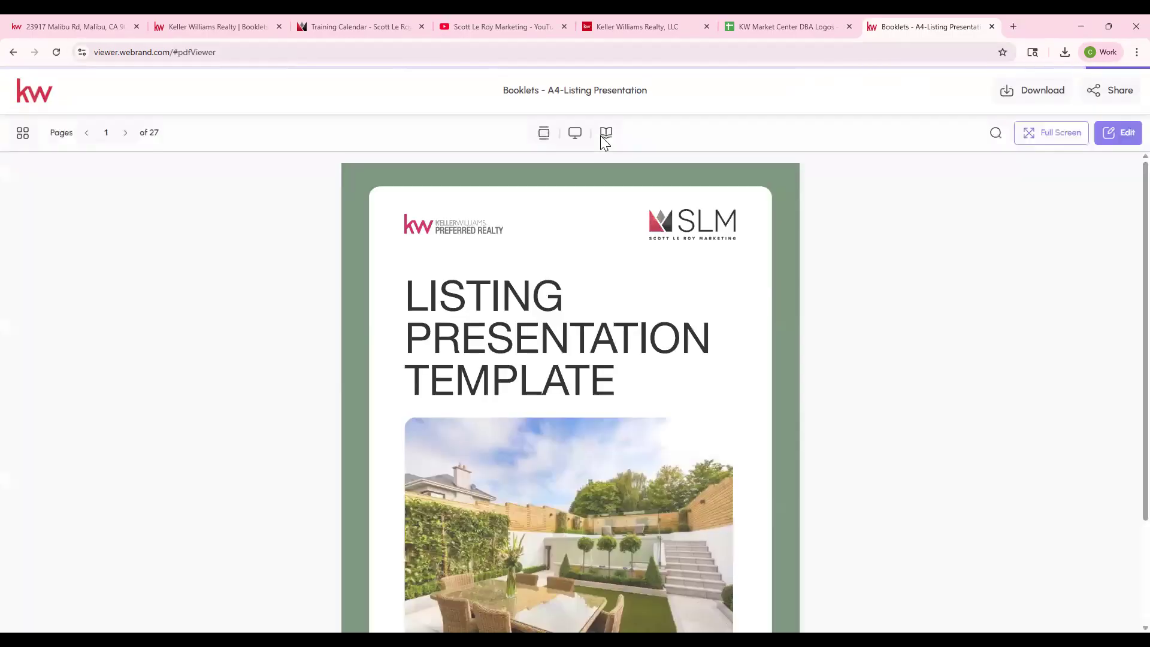